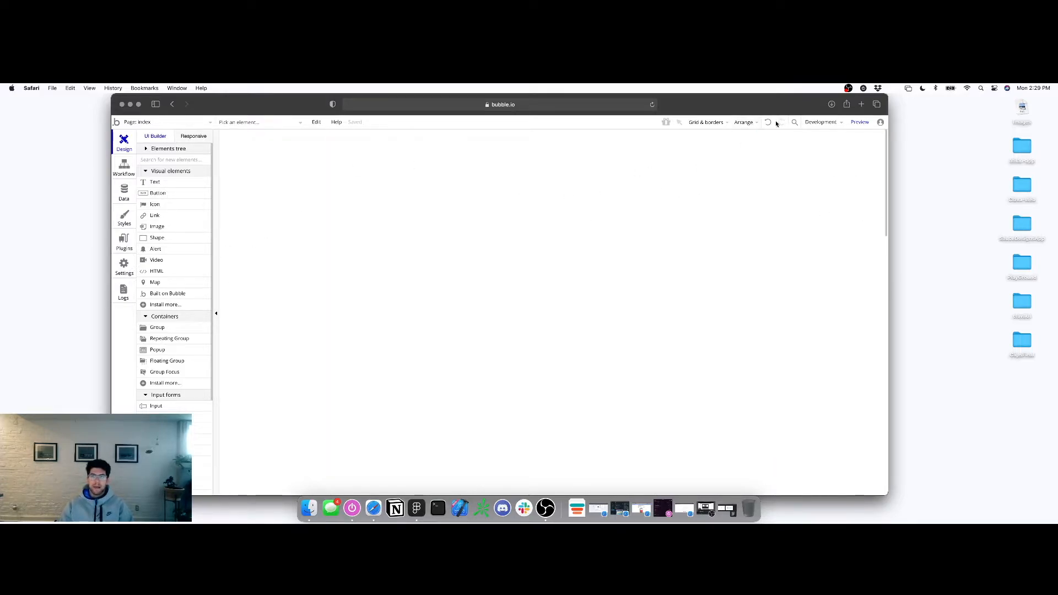
Show the Development version options and Preview modes from Bubble's top bar
click(832, 122)
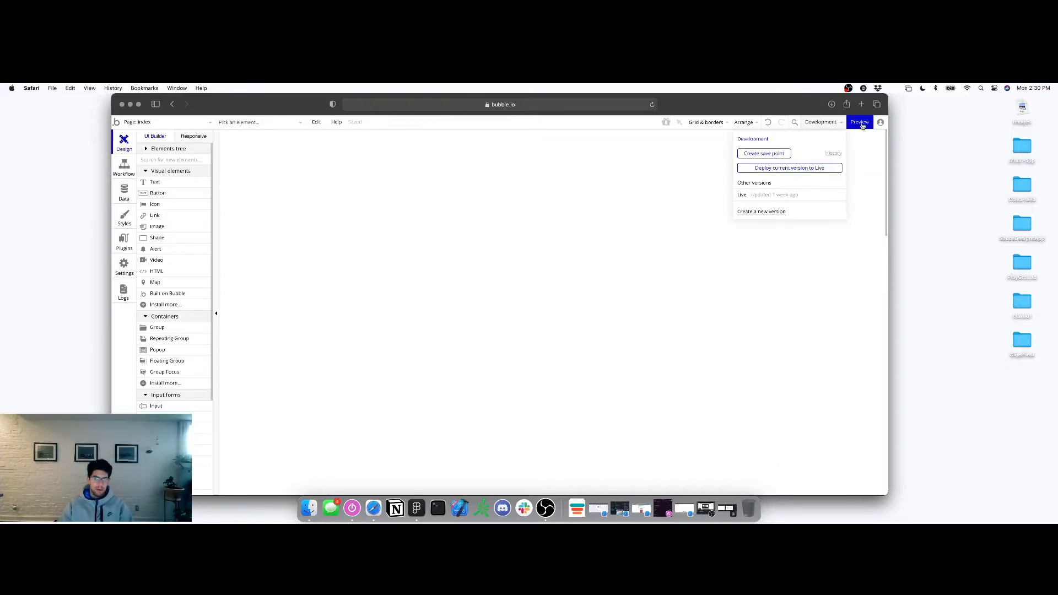
mouse_move(862, 126)
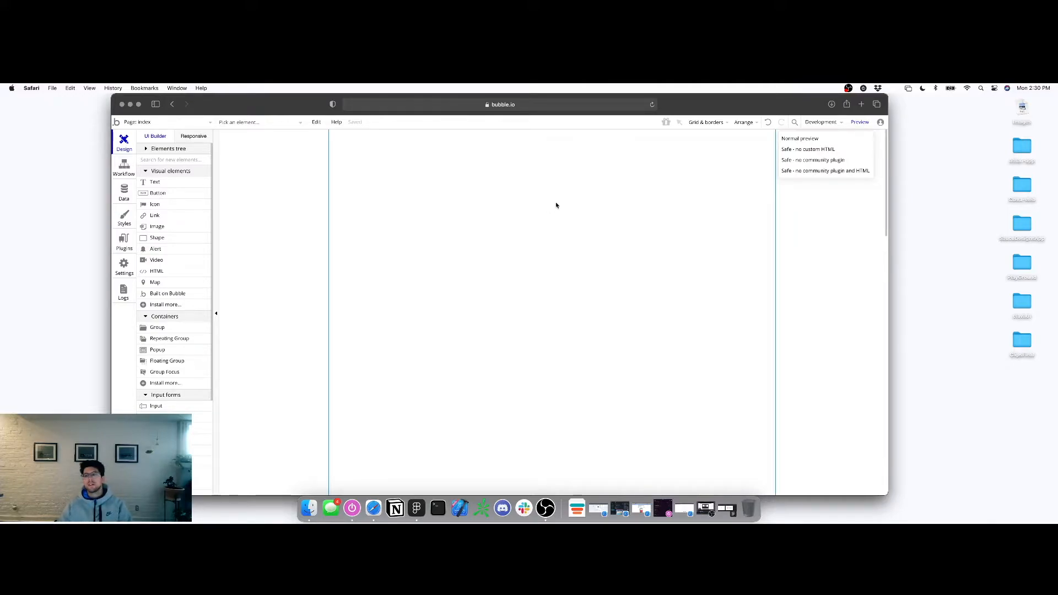
mouse_move(821, 125)
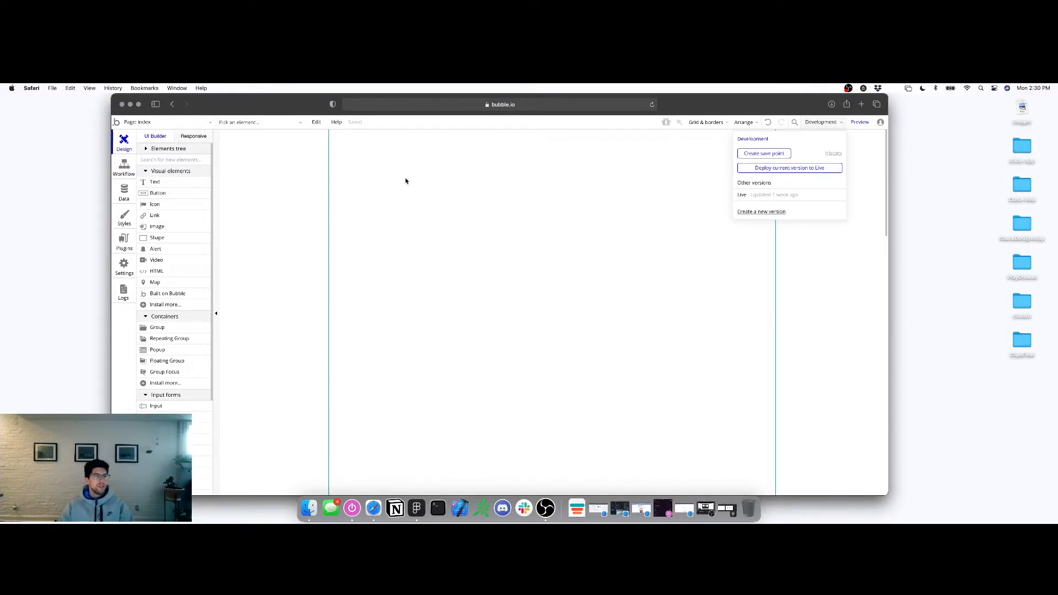
click(138, 122)
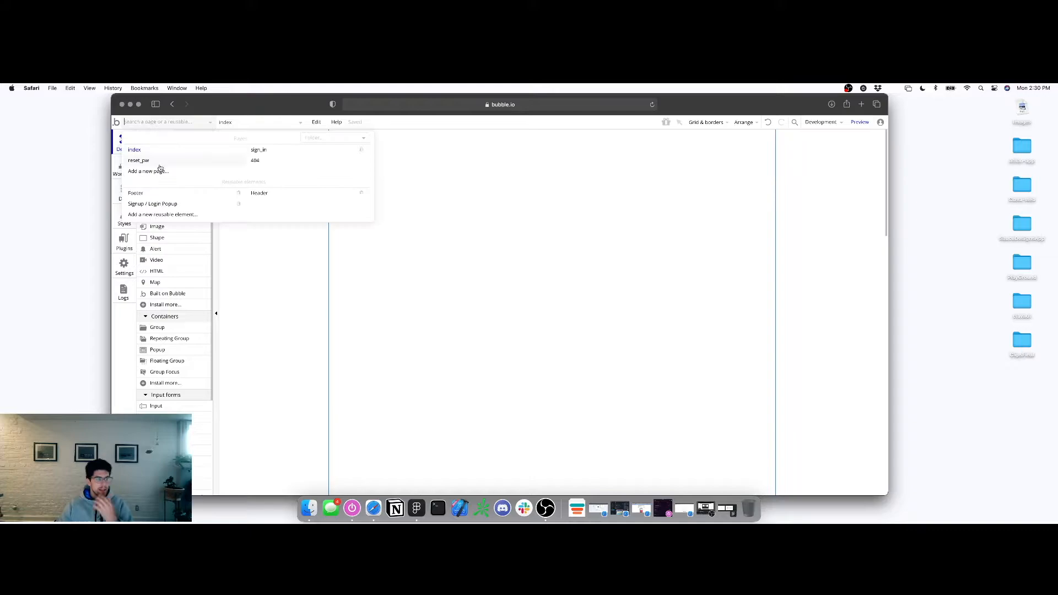
Browse the page list, opening reset_pw and then the sign_in page in the editor
click(190, 126)
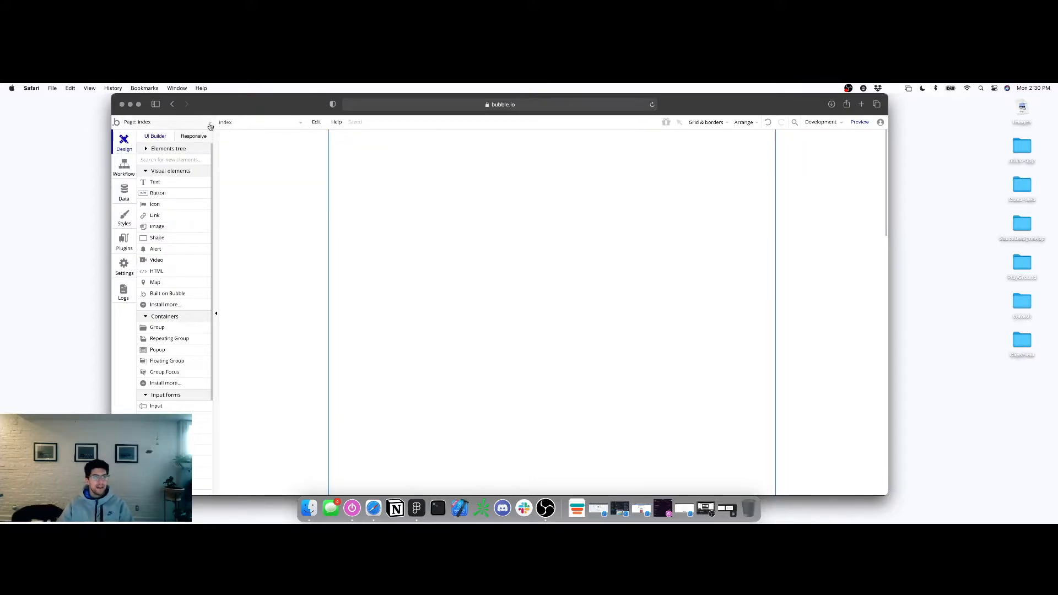
click(210, 127)
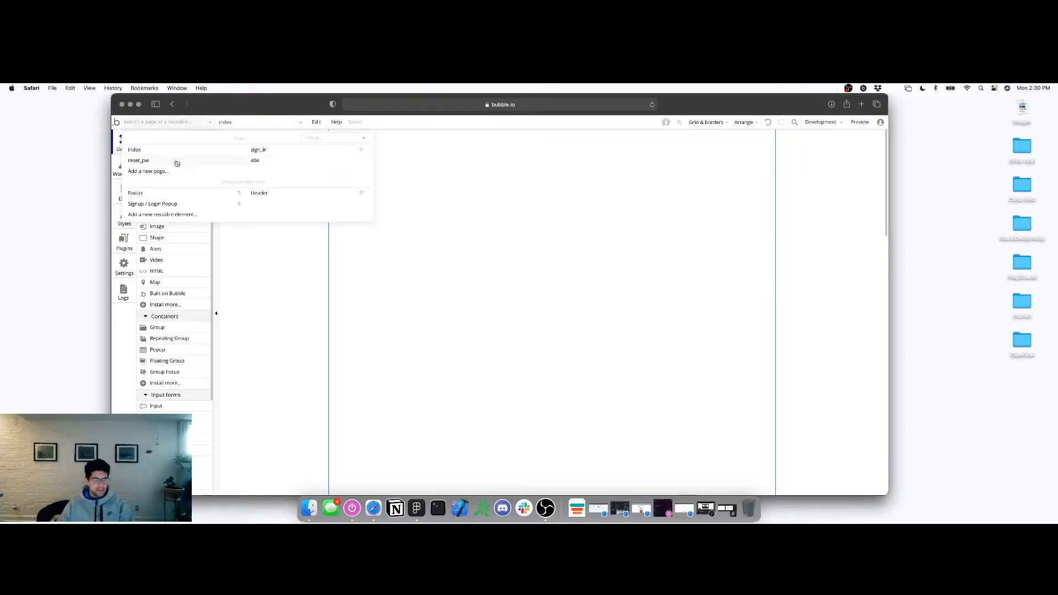
click(261, 153)
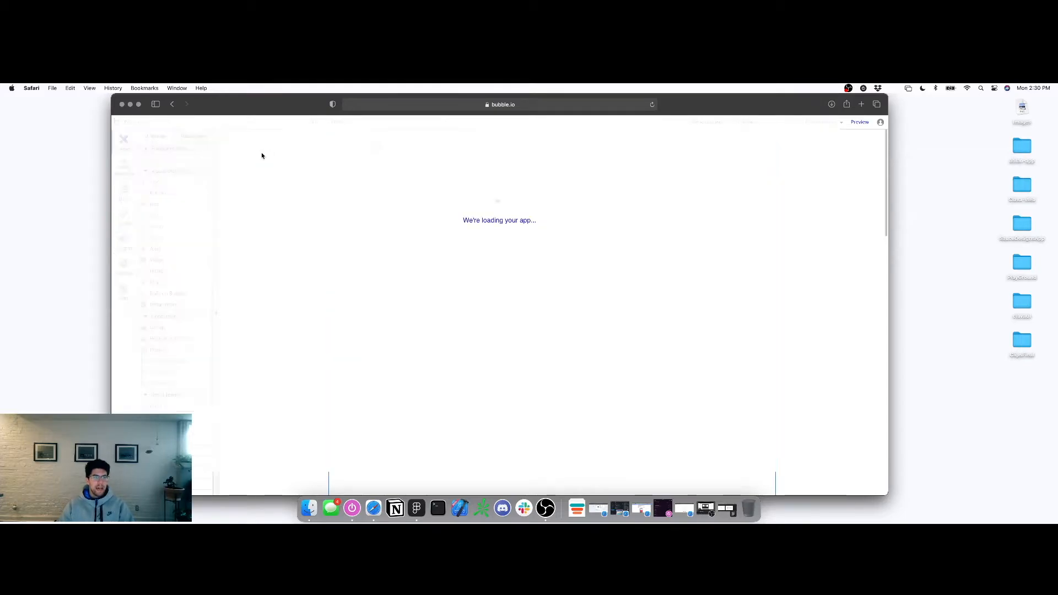
click(165, 124)
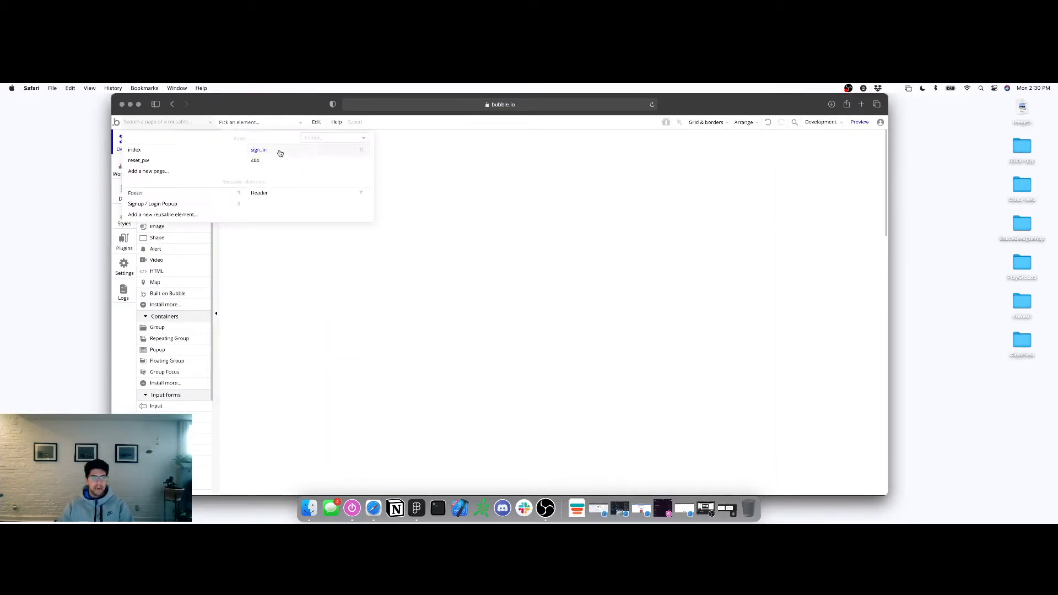
click(158, 161)
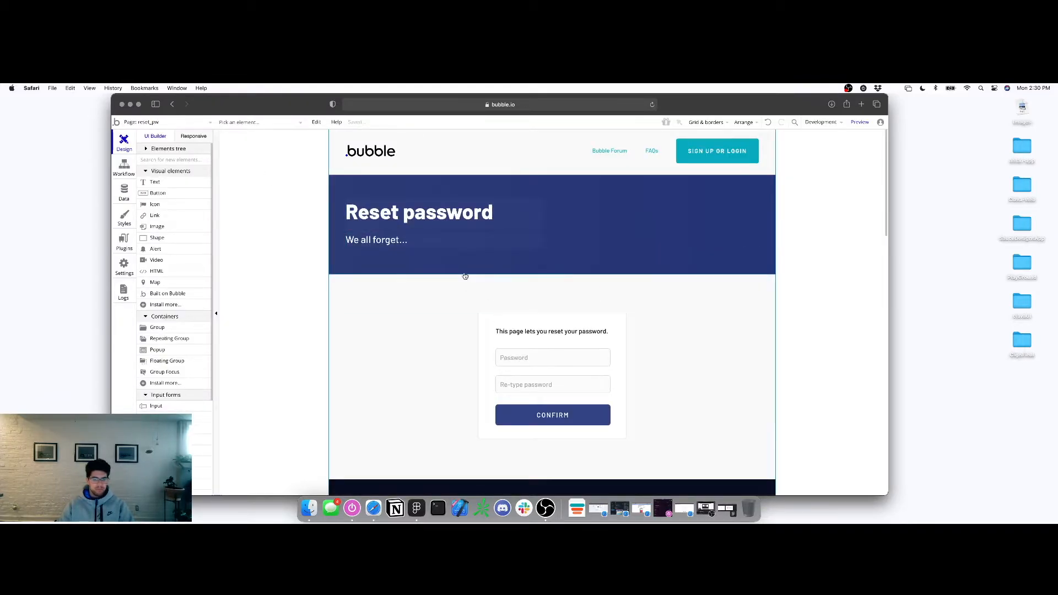
click(182, 123)
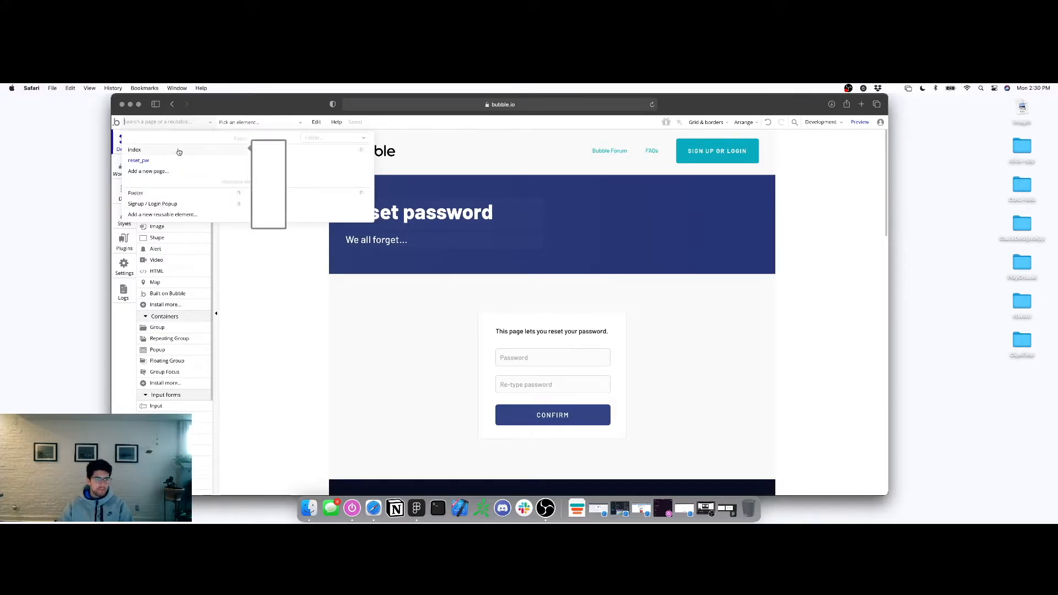
click(258, 150)
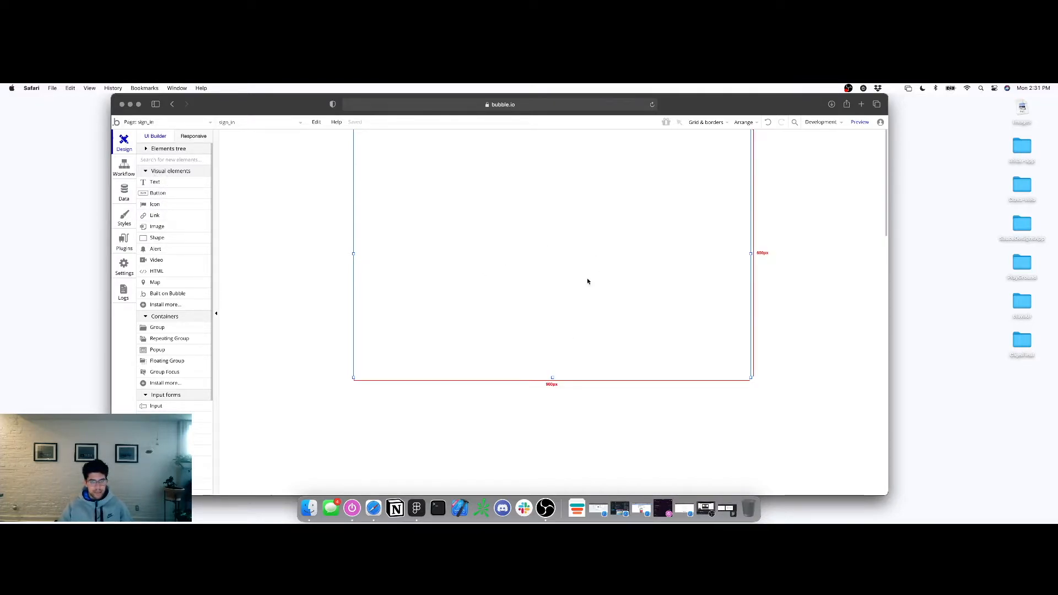
Scroll the elements list and switch the sign_in page to its Workflow tab
scroll(189, 329, down, 5)
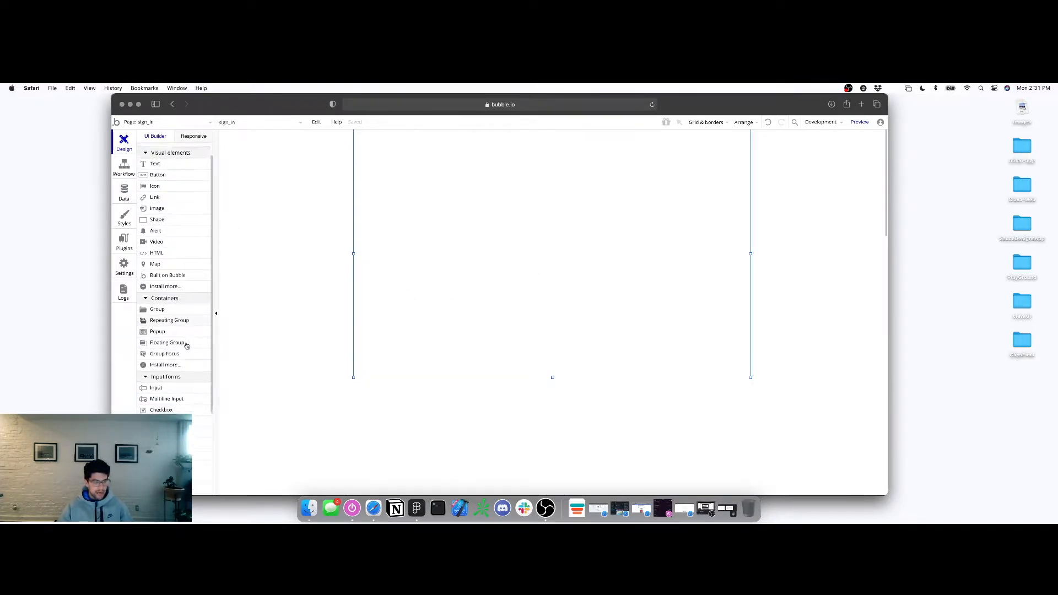
scroll(156, 385, down, 2)
click(124, 168)
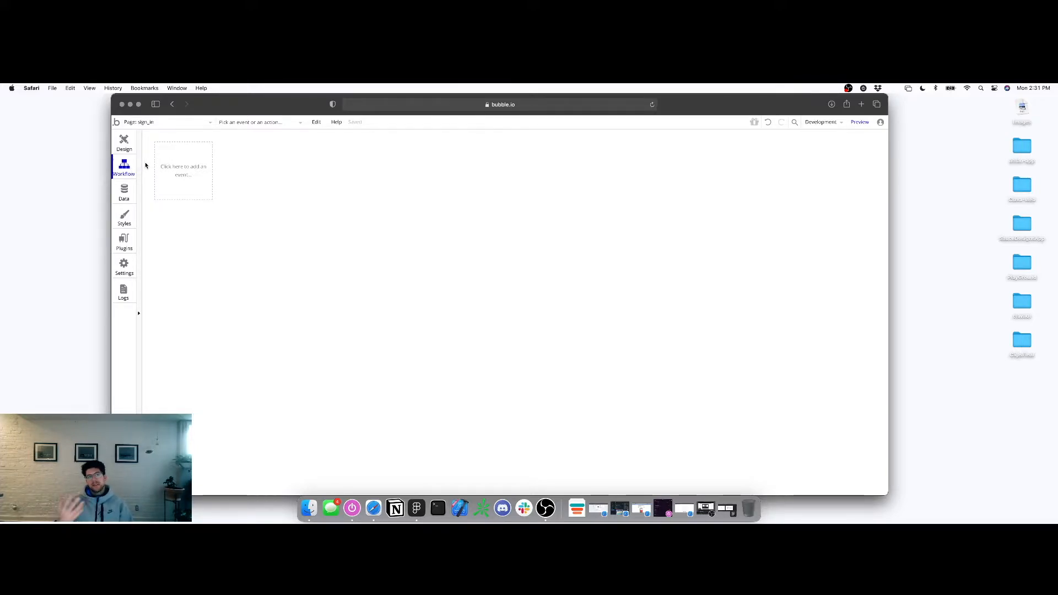
Look through the Data types, element Styles and installed Plugins tabs
click(124, 191)
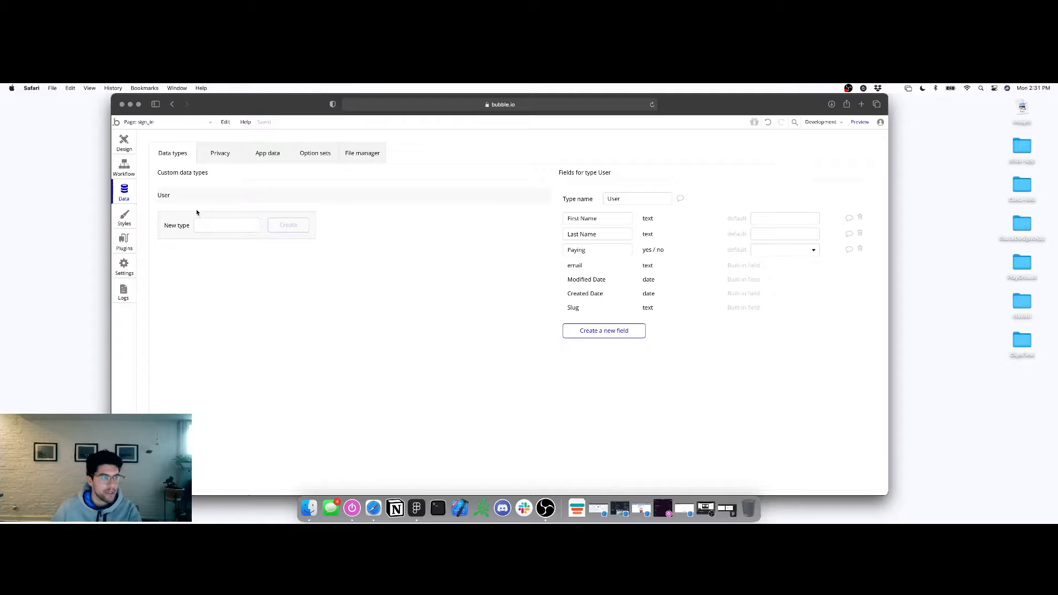
click(209, 227)
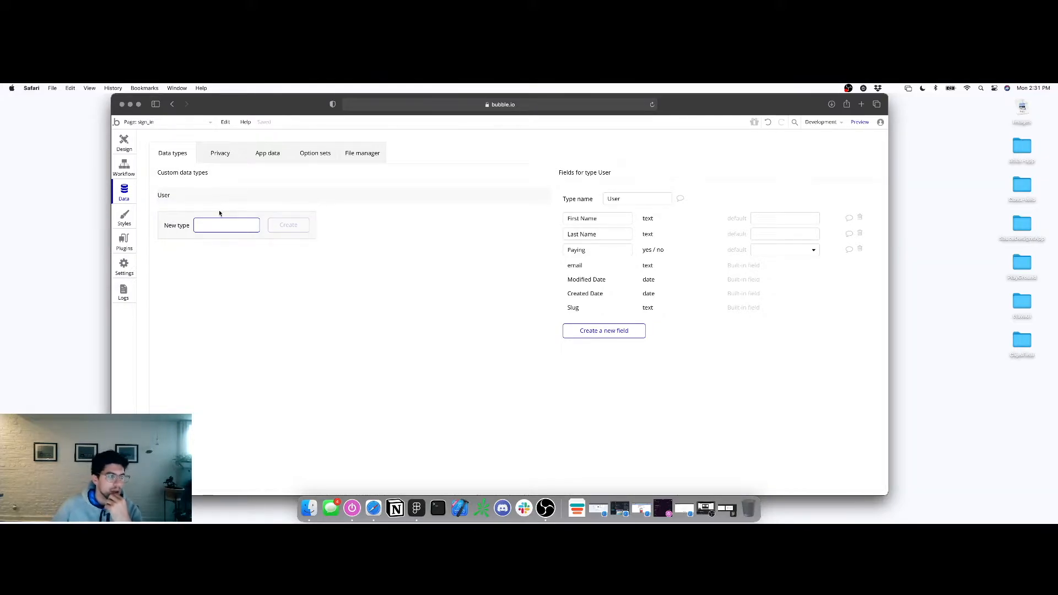
click(125, 221)
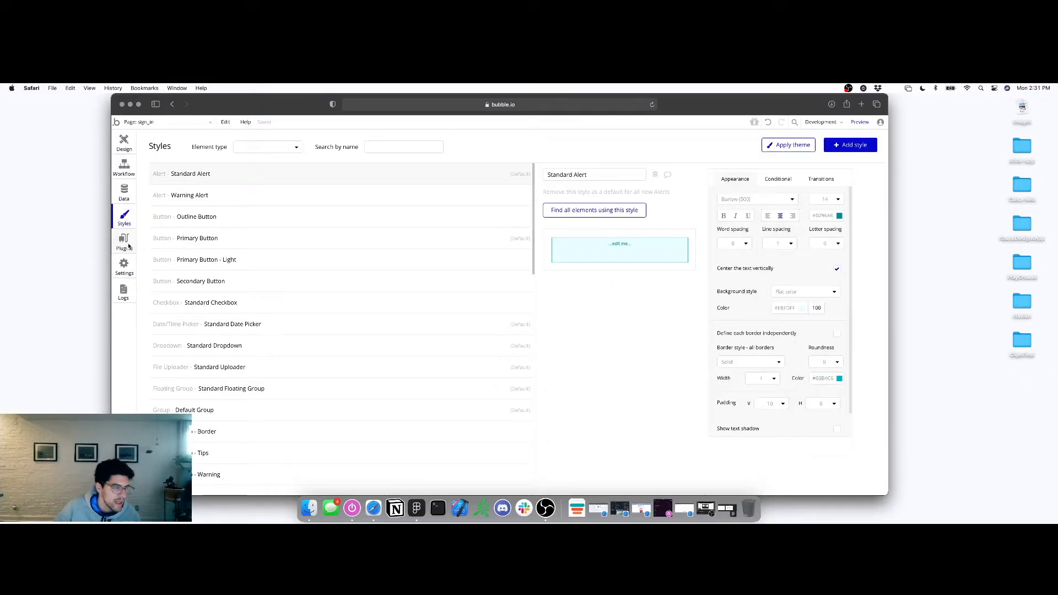
click(124, 242)
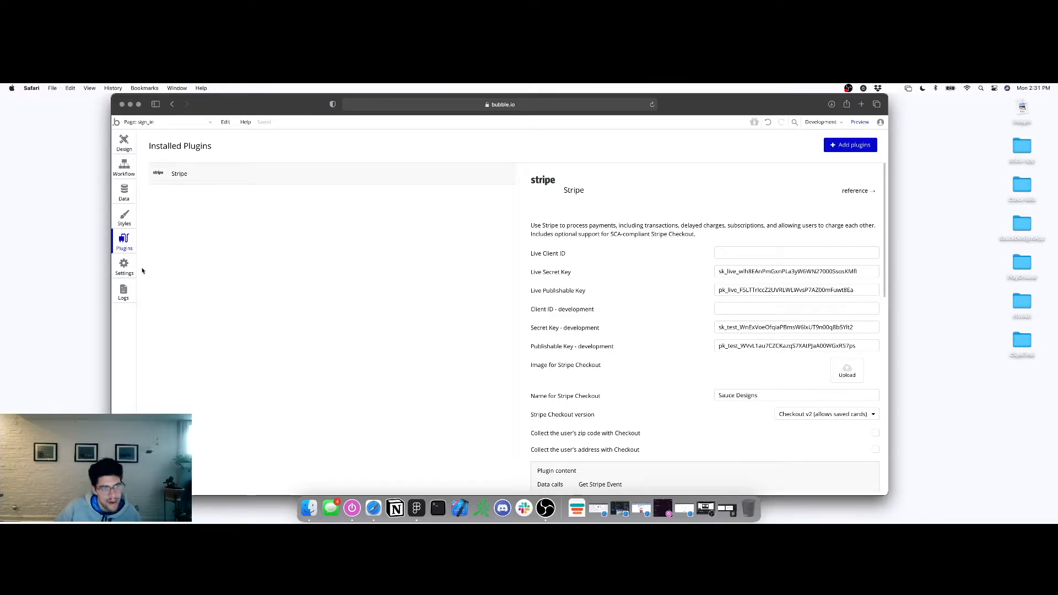
click(124, 144)
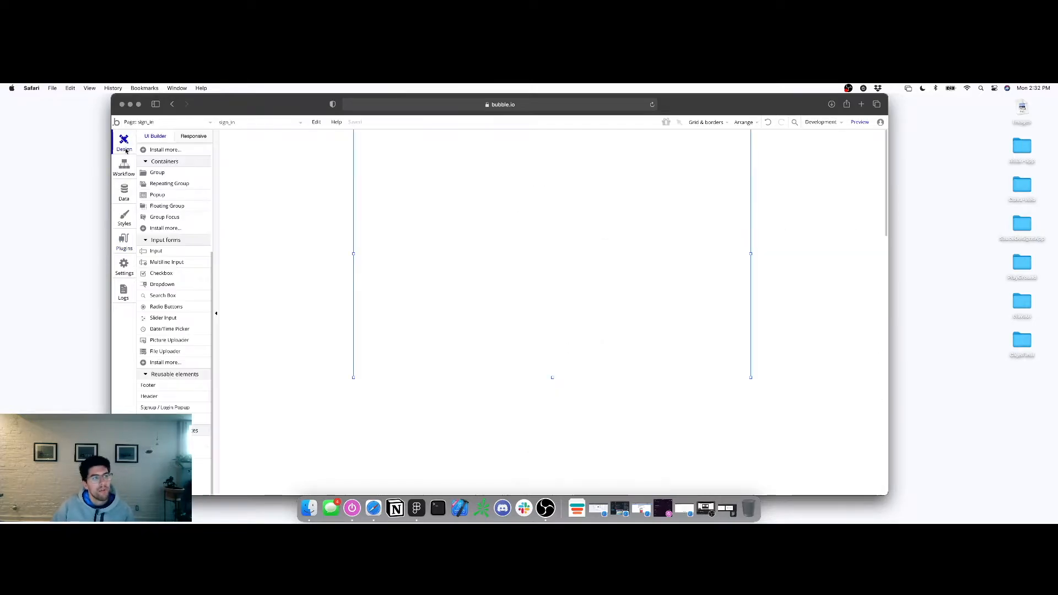
click(545, 508)
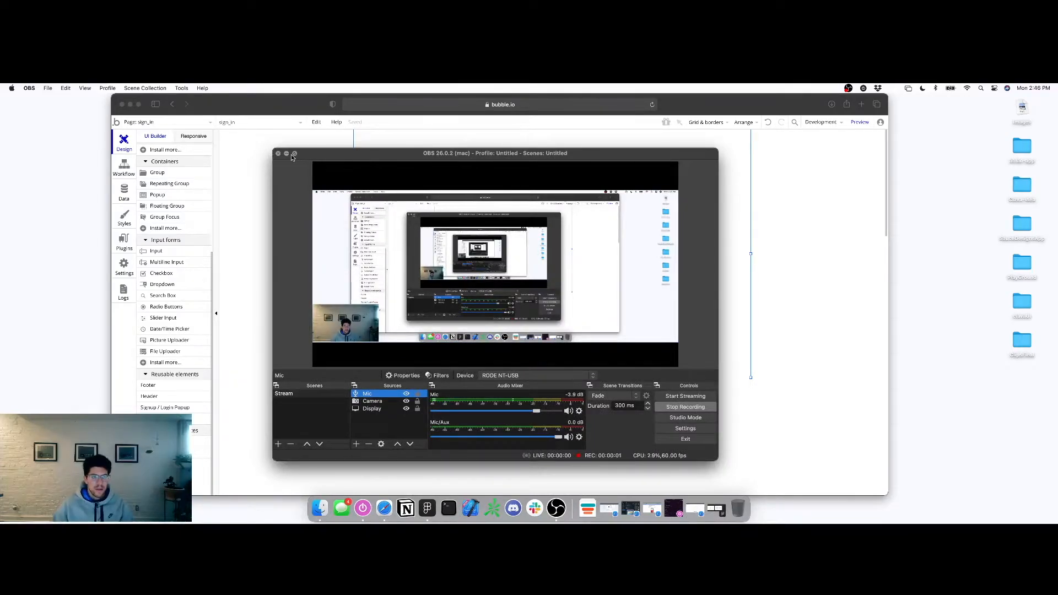
click(287, 153)
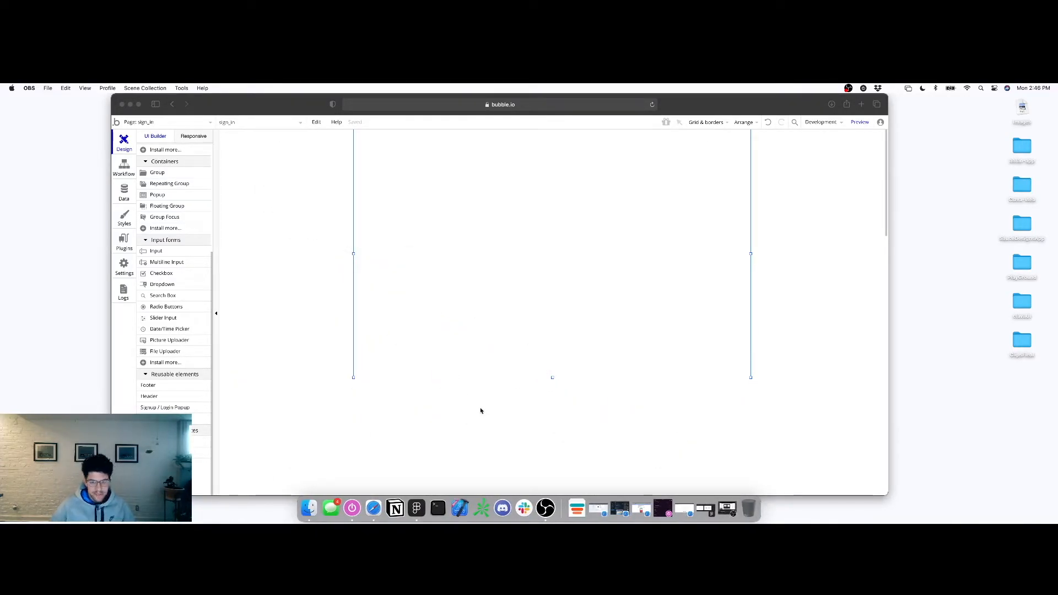
click(540, 379)
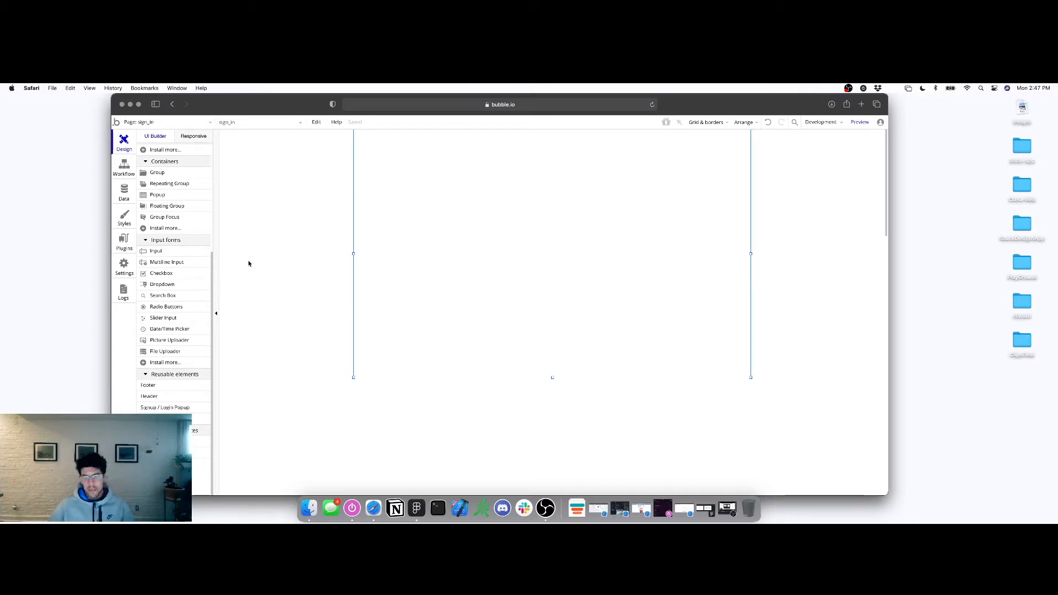
Set the sign_in page width to 1000 px in its properties
double_click(554, 288)
click(509, 306)
double_click(510, 305)
scroll(796, 284, down, 2)
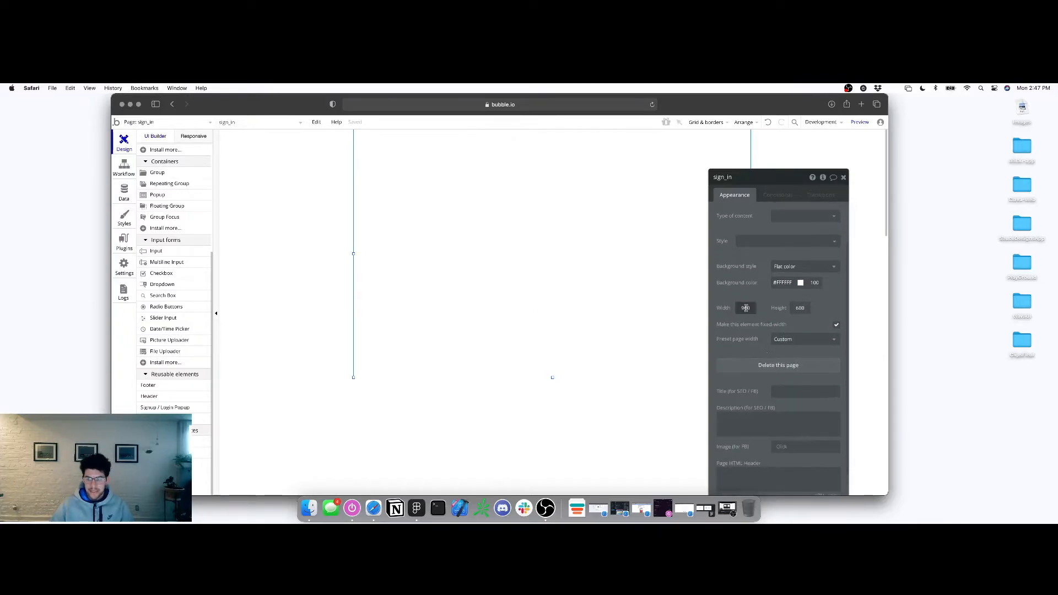
text(1200)
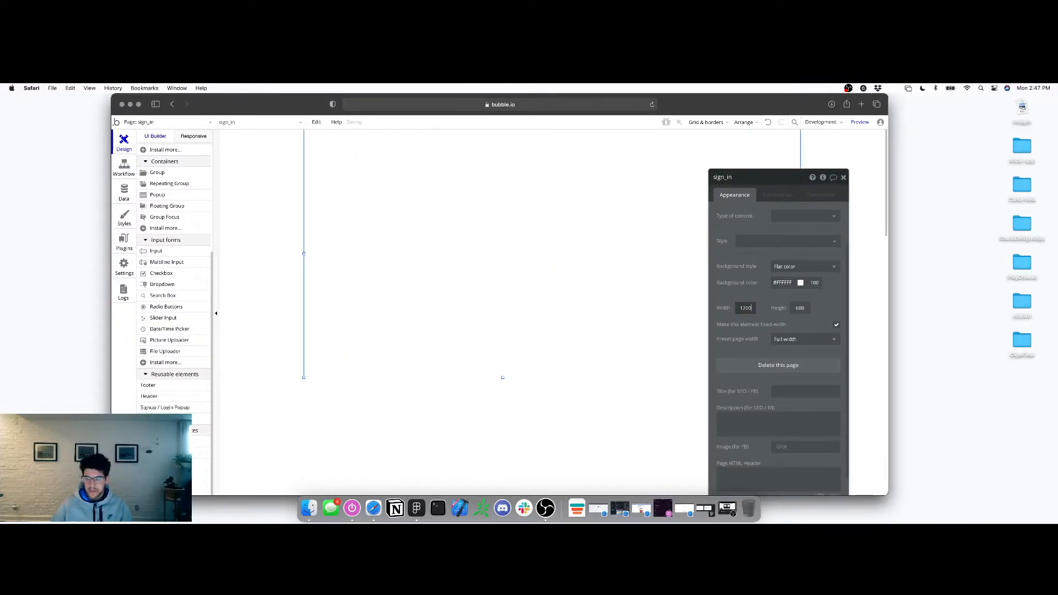
text(000)
key(Tab)
text(9000)
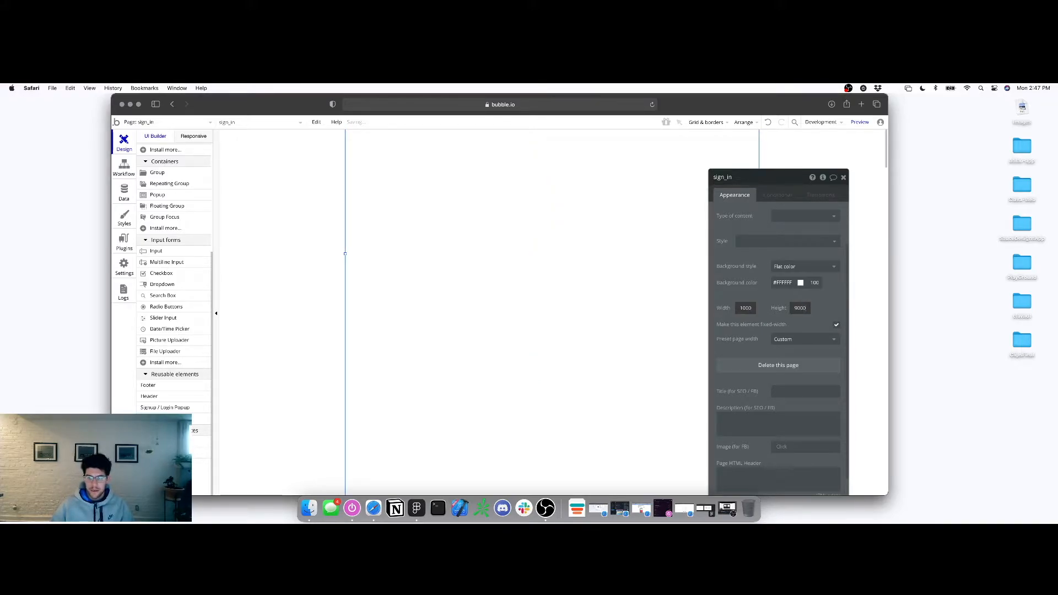
click(525, 361)
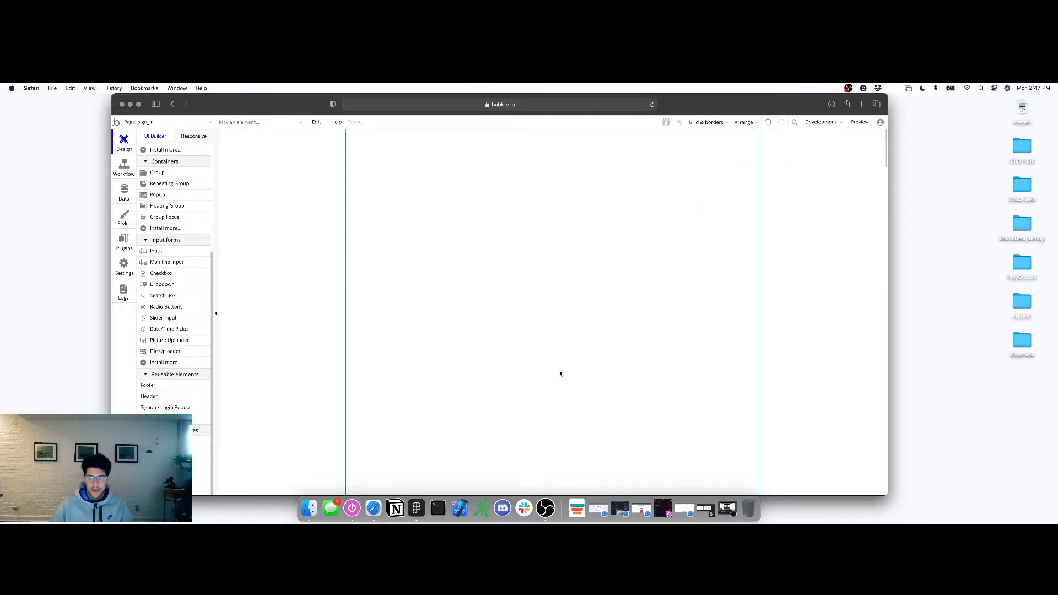
Set the page height to 800 px, then drag it taller to 850 px
click(538, 309)
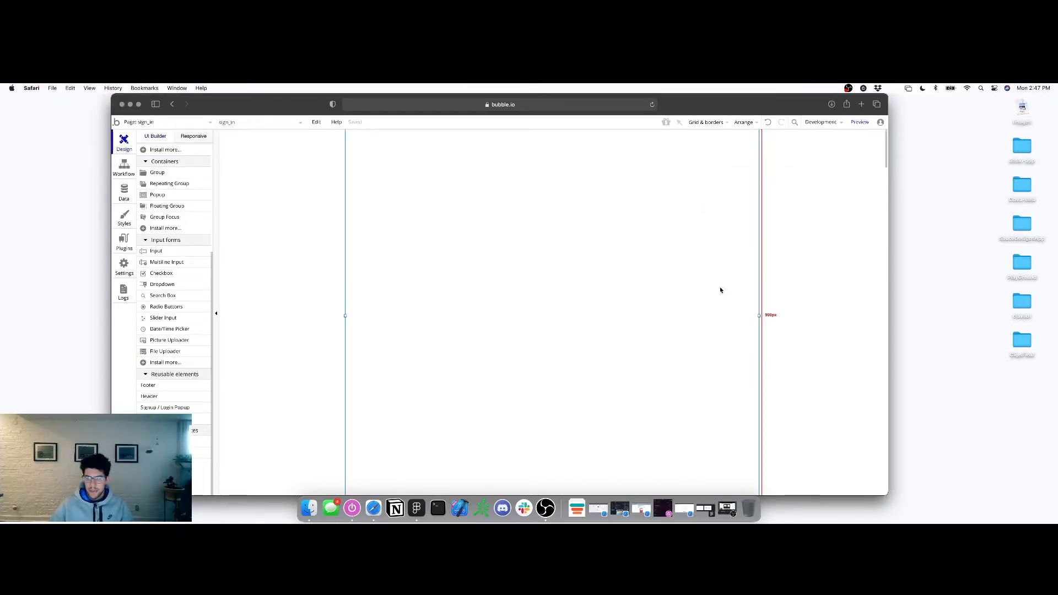
double_click(698, 290)
text(800)
click(539, 356)
drag(552, 460, 553, 483)
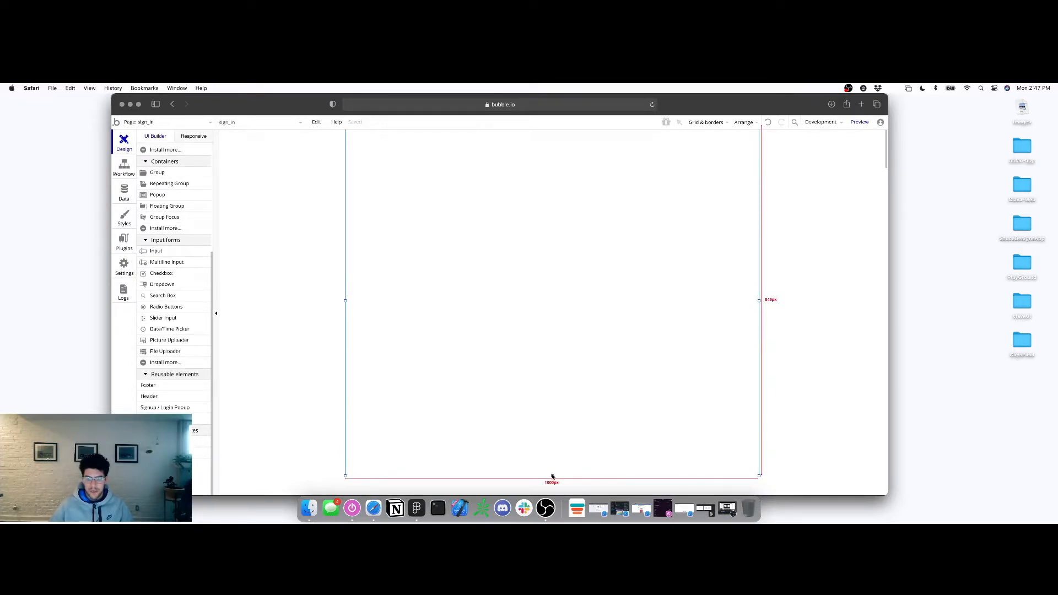
drag(552, 477, 552, 478)
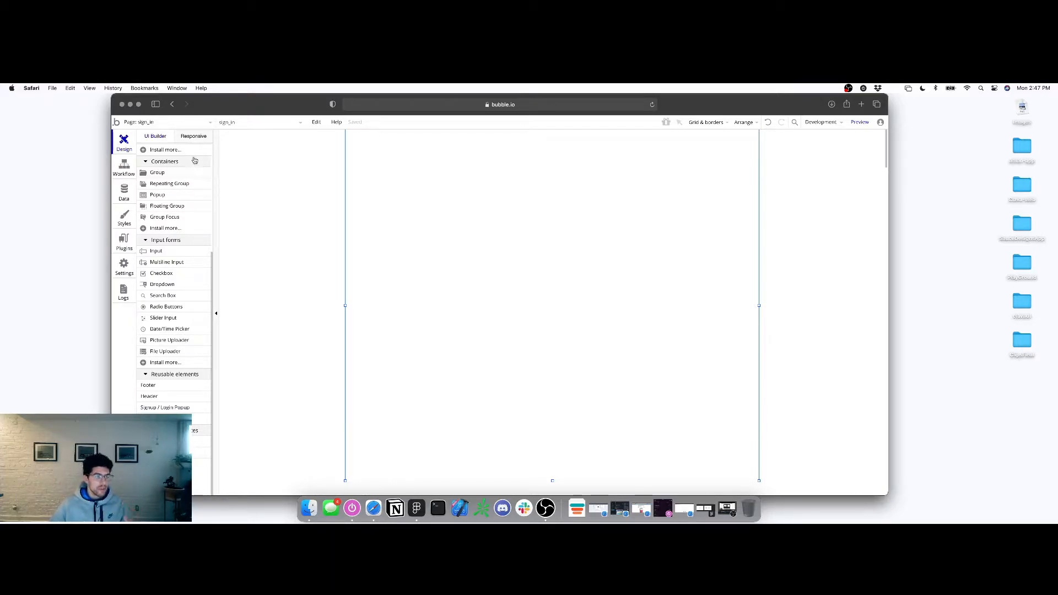
Turn off 'Make this element fixed-width' in the sign_in page settings
click(193, 136)
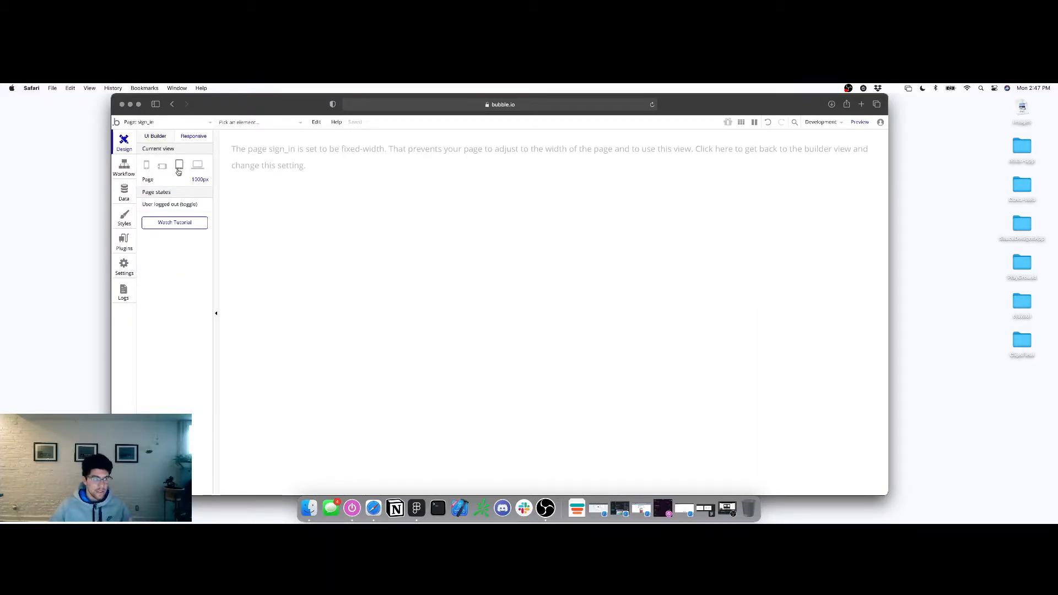
click(152, 137)
double_click(462, 246)
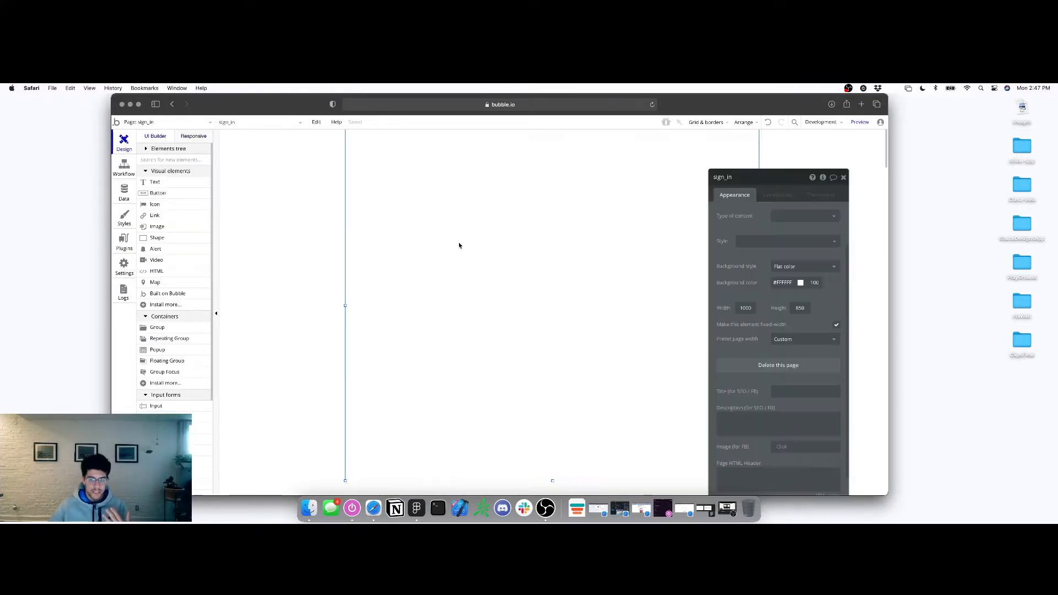
scroll(780, 345, down, 2)
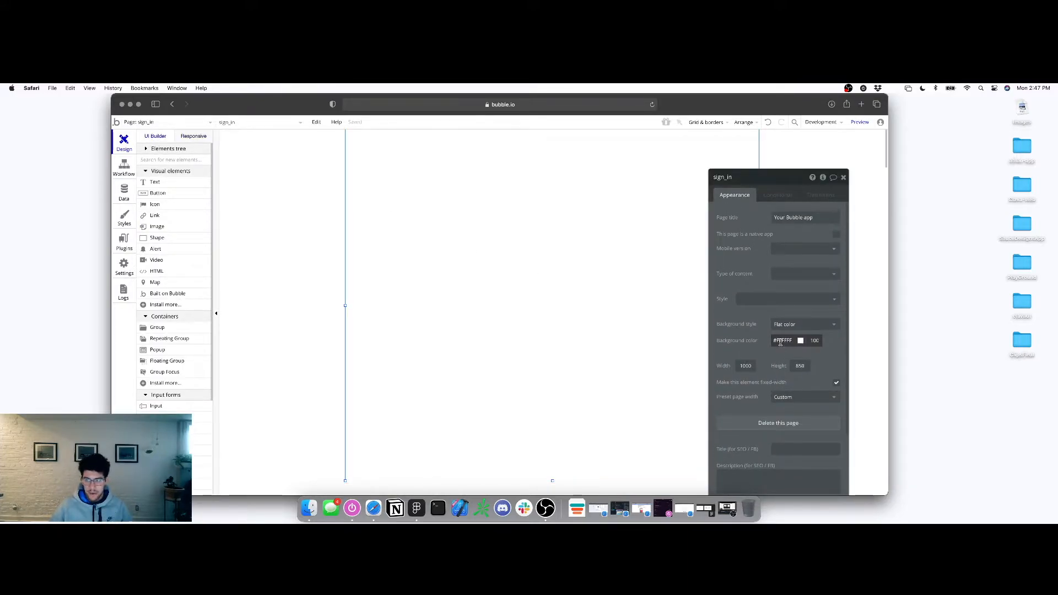
click(844, 178)
double_click(510, 249)
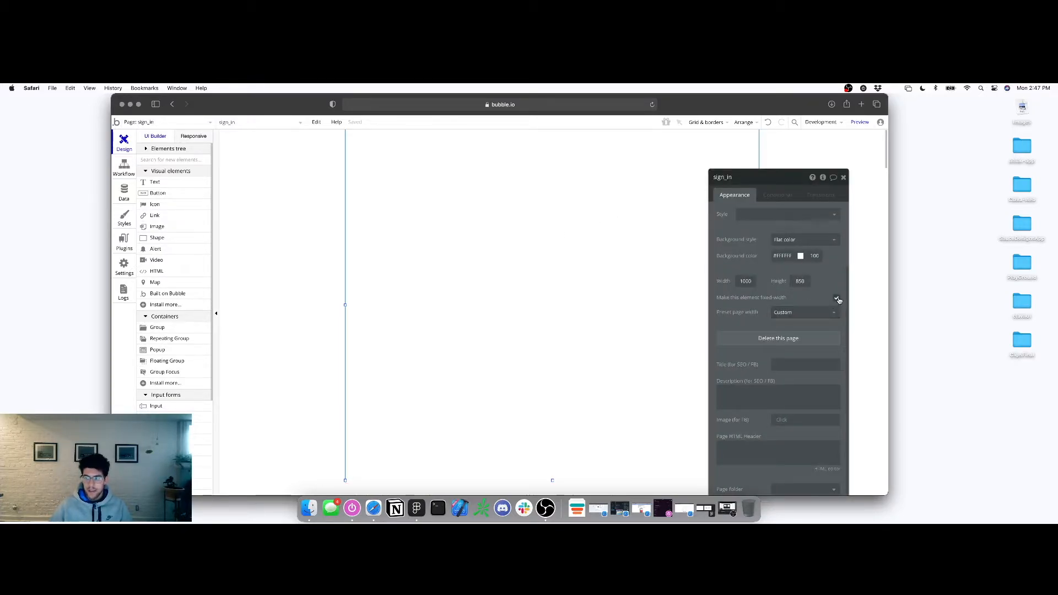
click(837, 299)
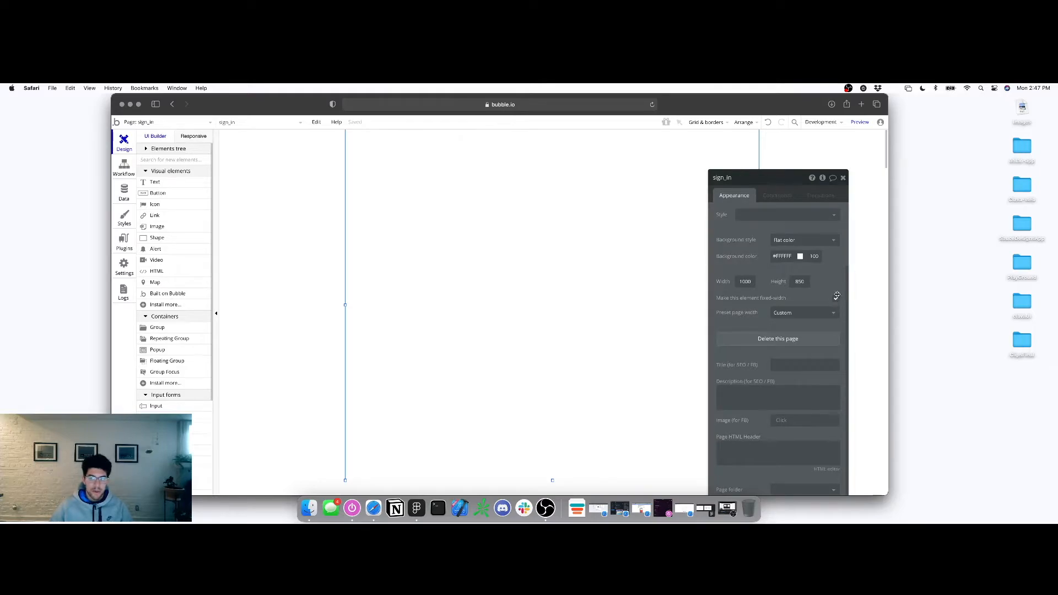
click(843, 178)
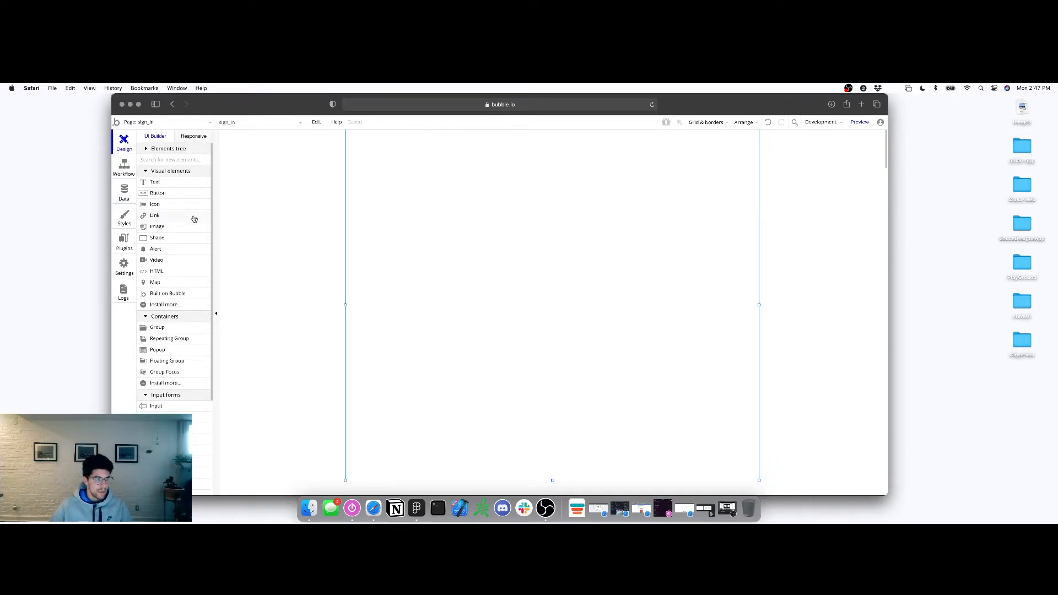
Draw an empty Image element near the page's top-left
click(202, 231)
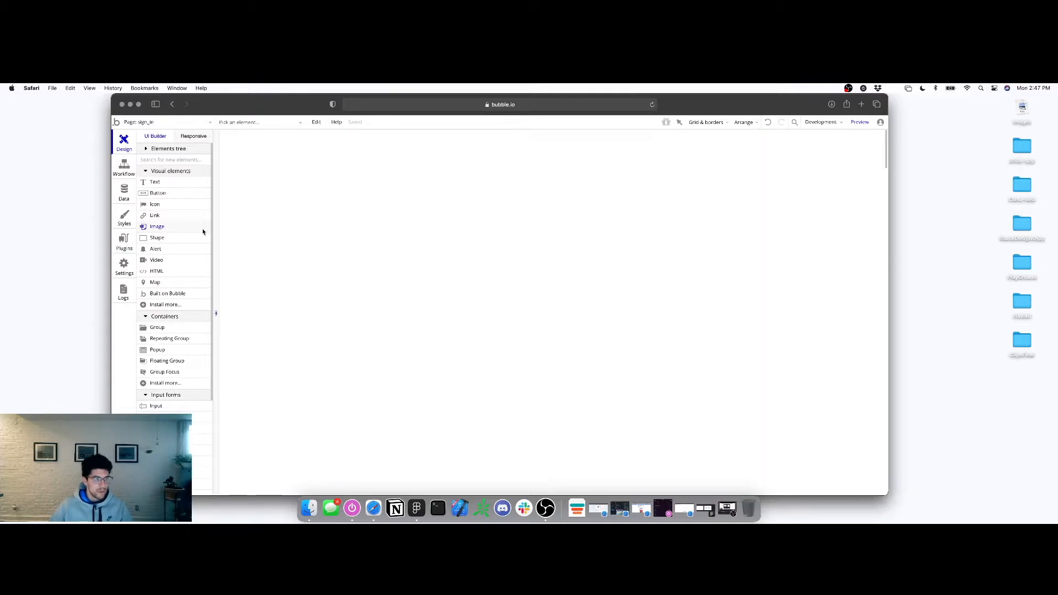
drag(412, 241, 413, 241)
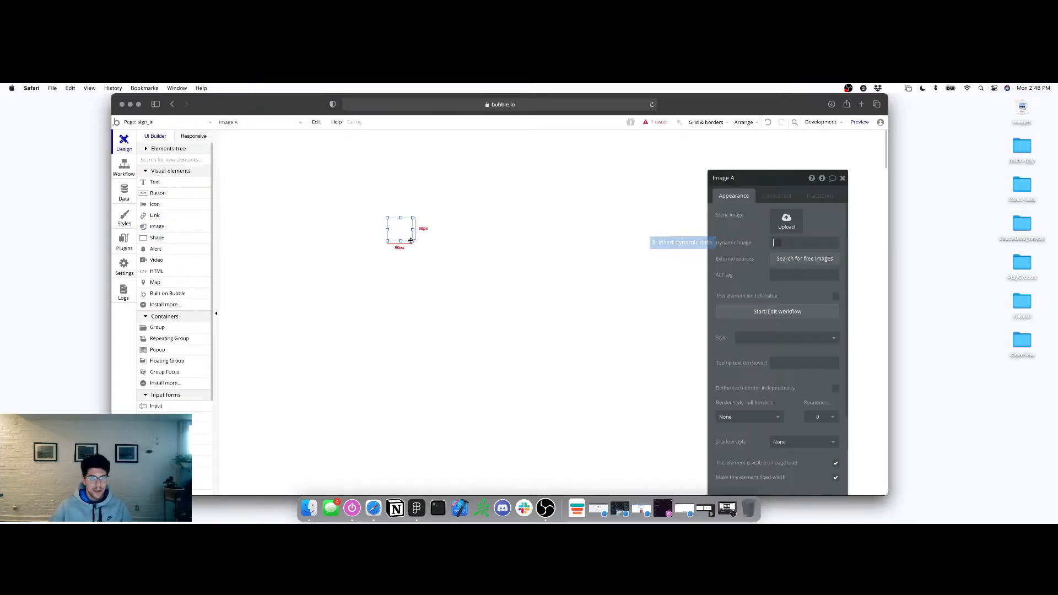
click(416, 508)
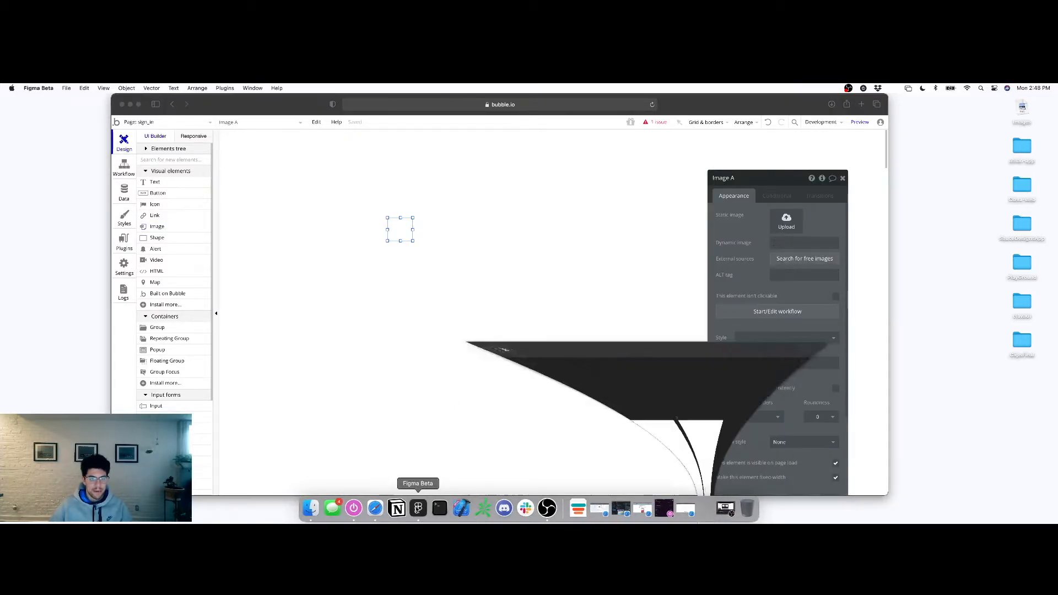
Drill into the Login design's Status logo and select its Frame 1 layer
click(521, 241)
click(521, 240)
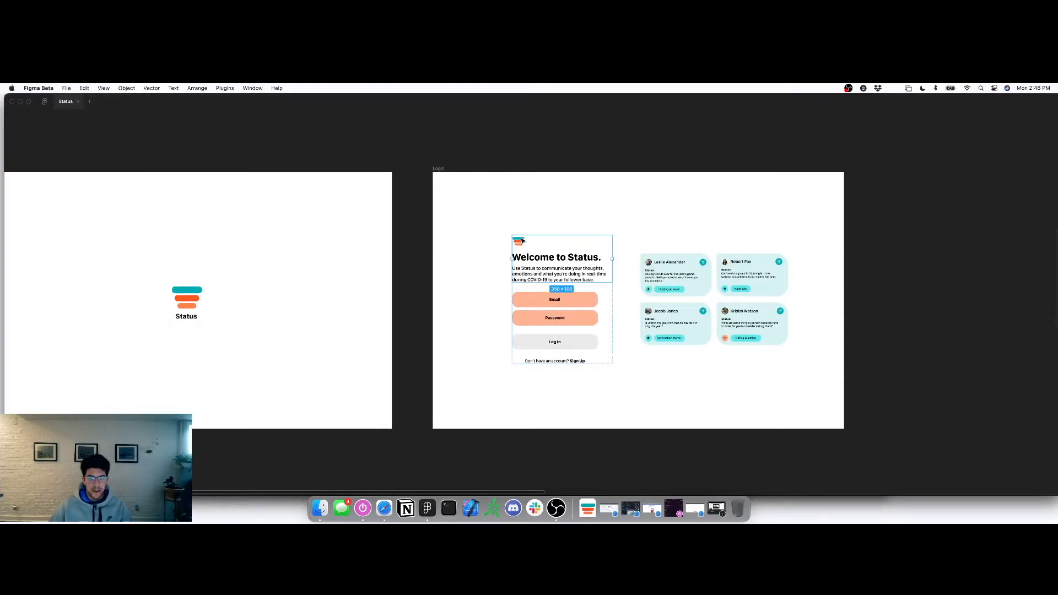
click(522, 241)
double_click(520, 240)
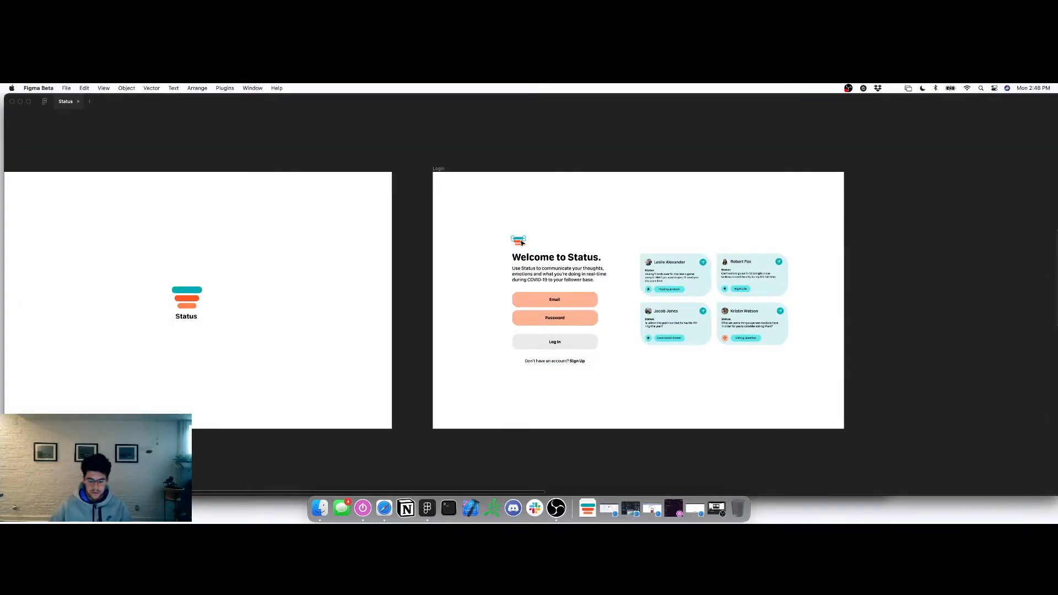
key(super+slash)
click(404, 213)
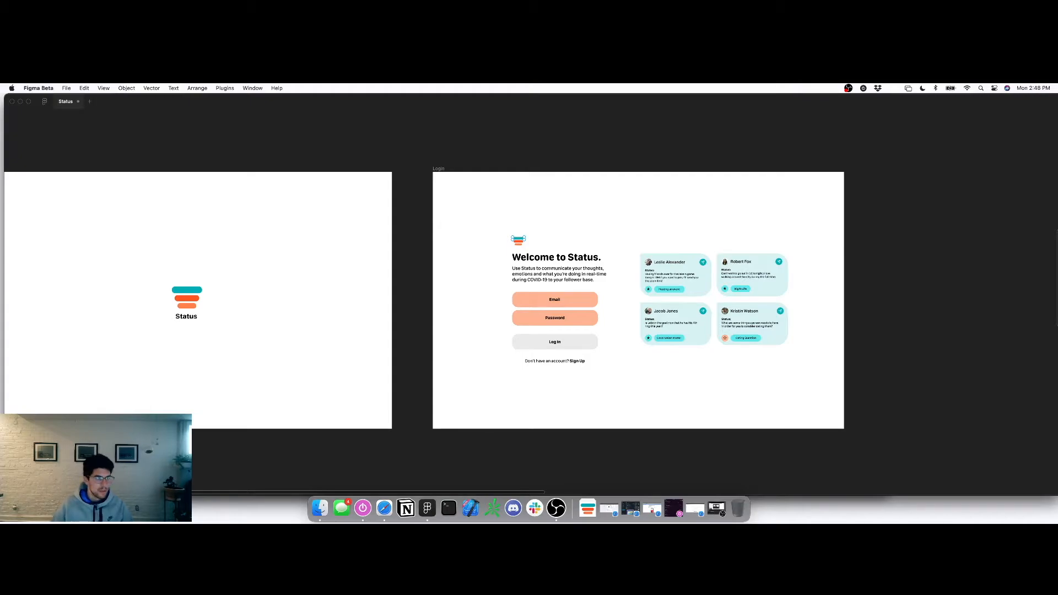
key(super+backslash)
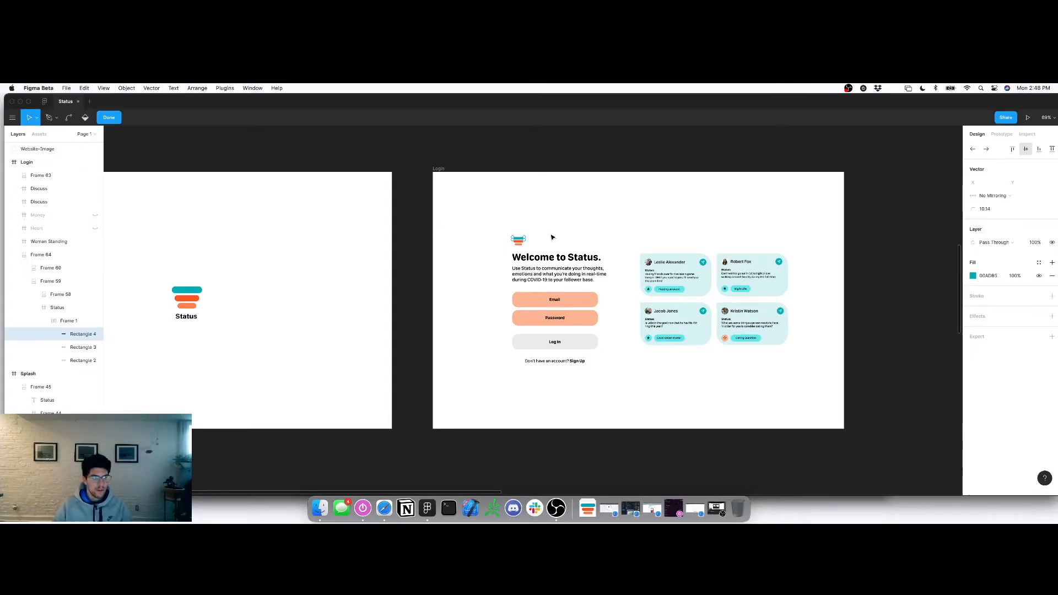
click(80, 321)
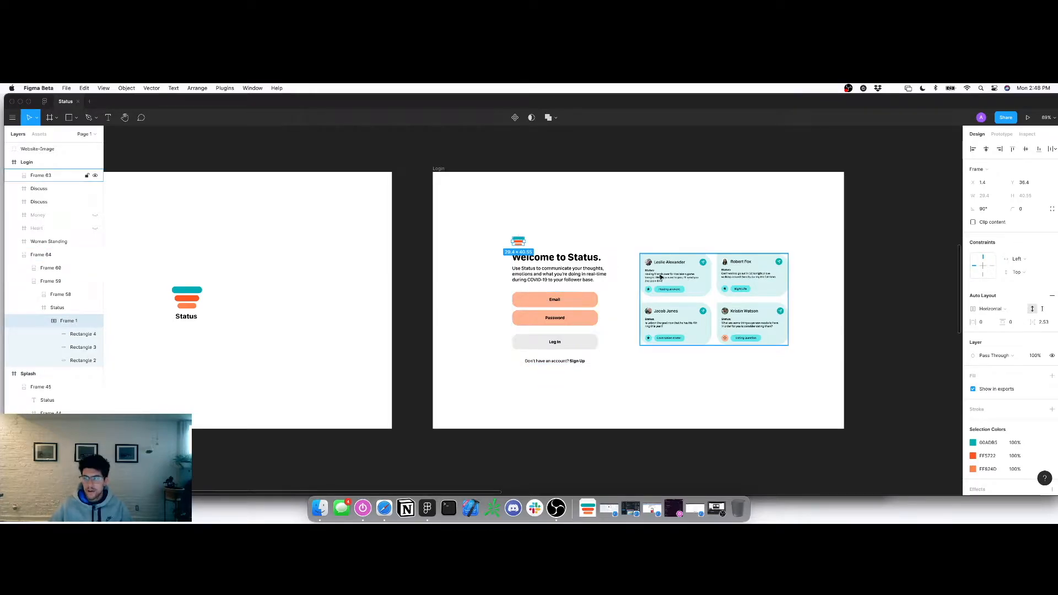
key(super+Tab)
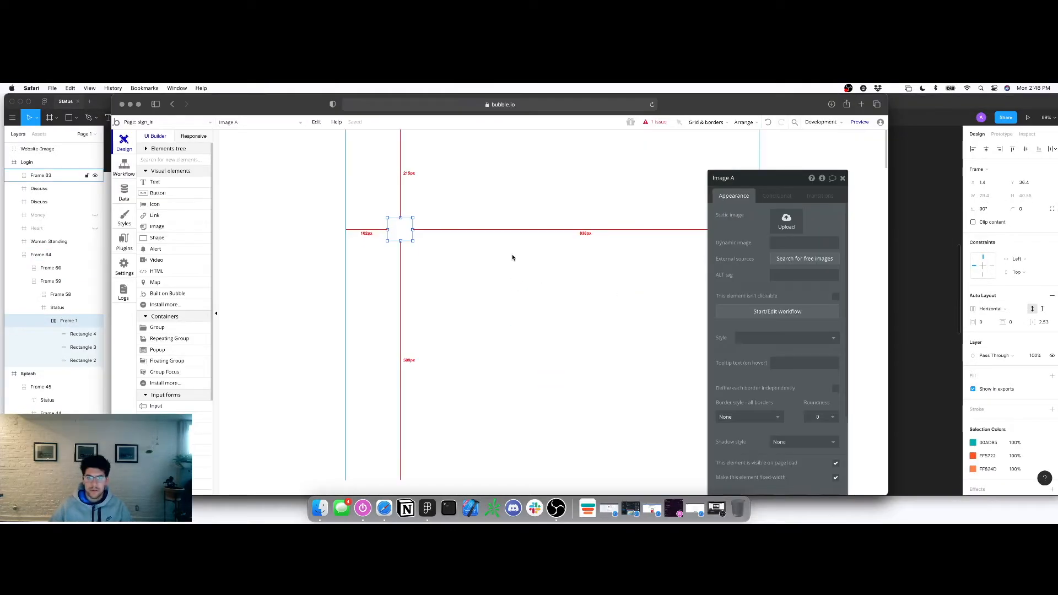
click(778, 220)
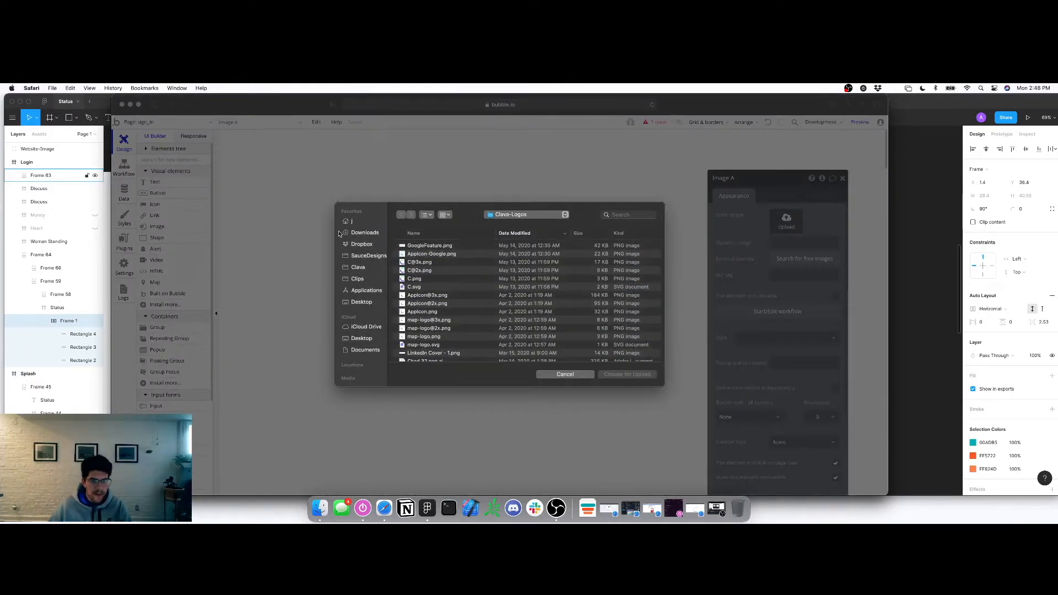
click(369, 237)
click(432, 249)
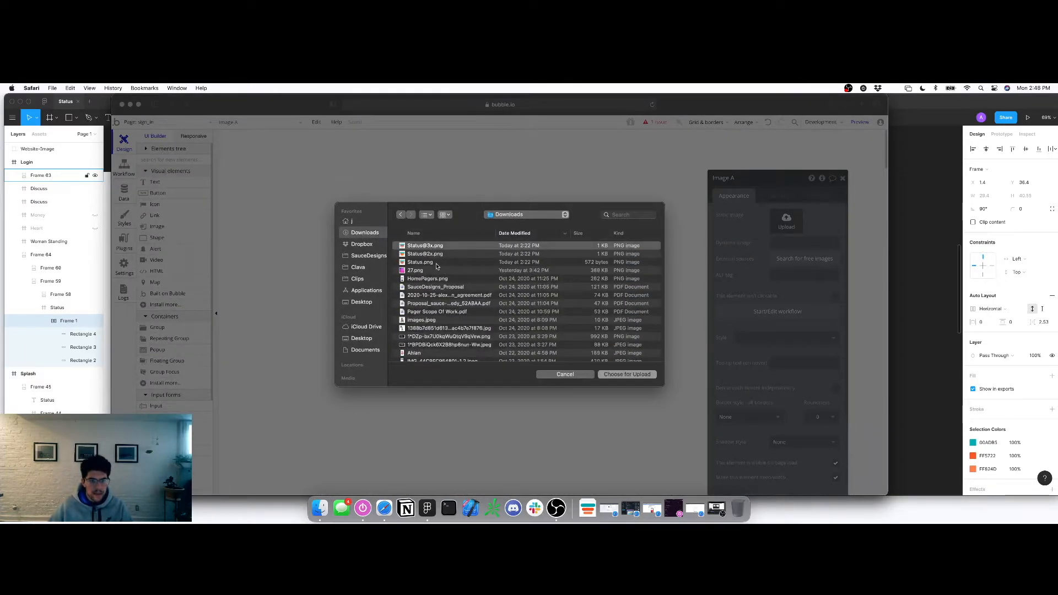
click(609, 375)
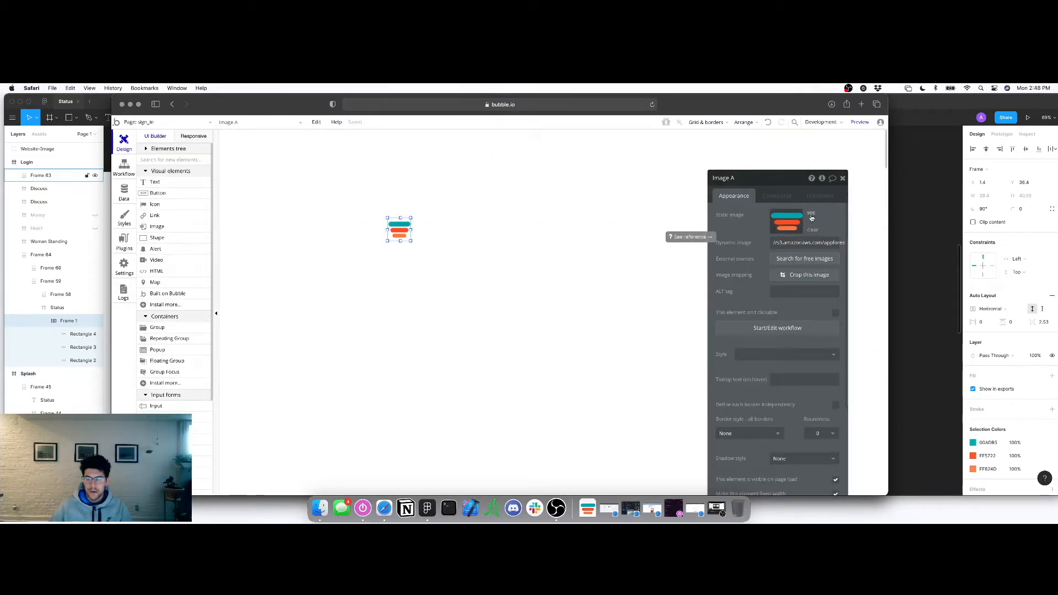
click(811, 218)
click(507, 124)
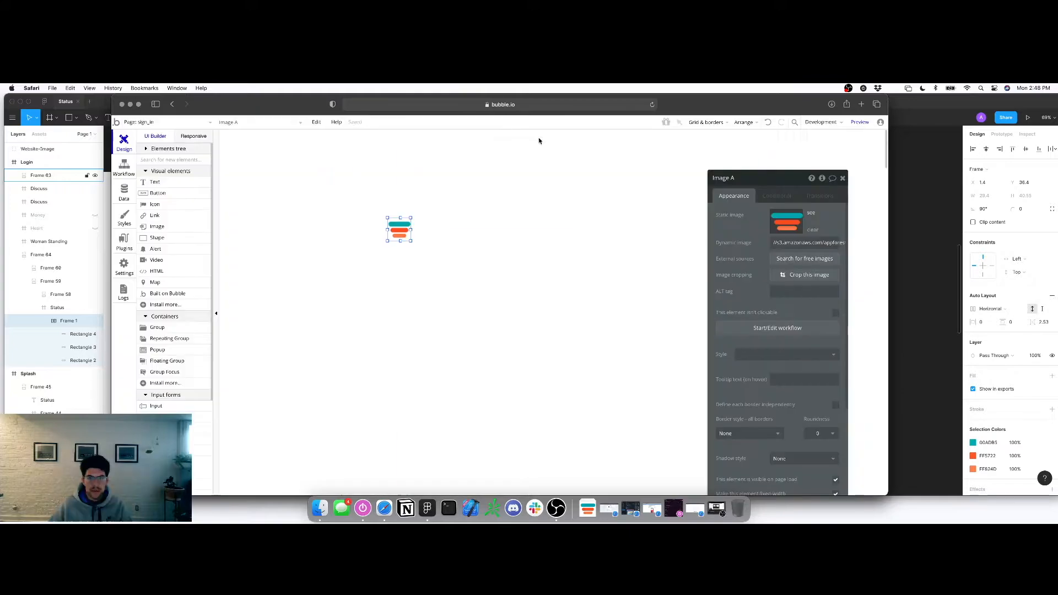
click(787, 222)
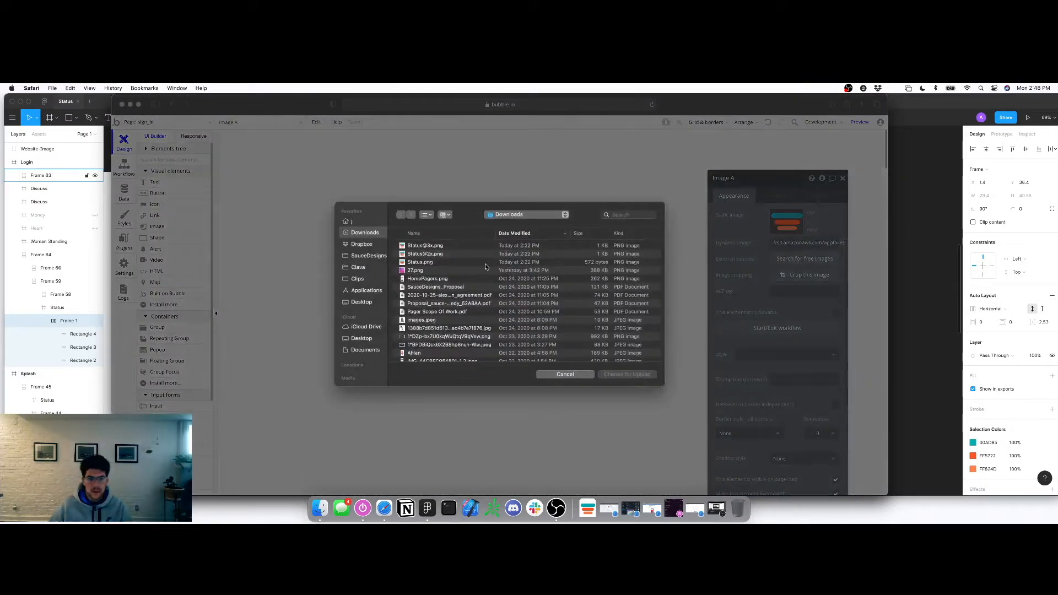
click(426, 264)
click(633, 375)
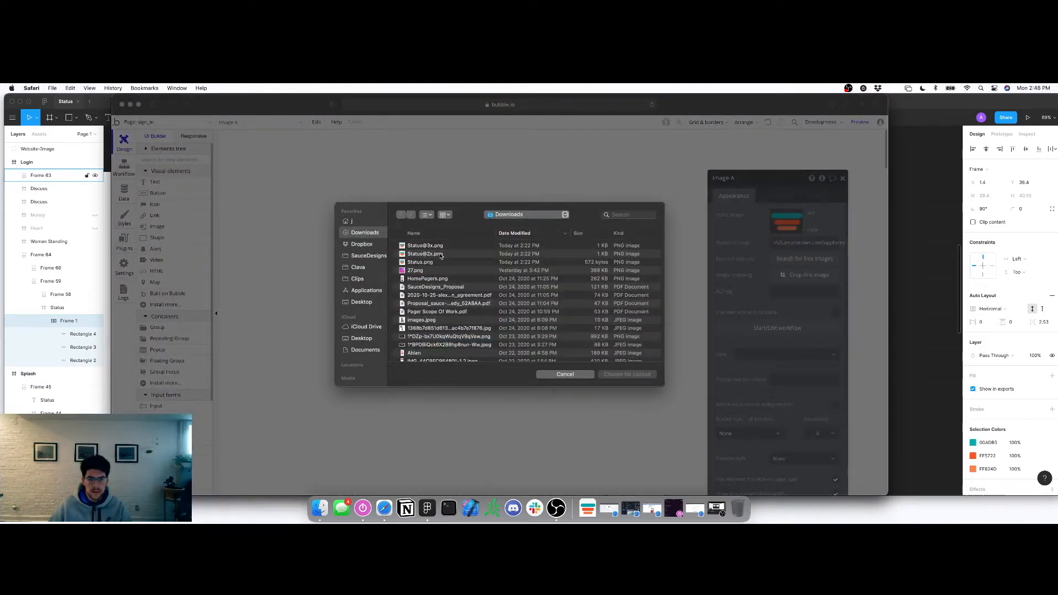
click(441, 255)
click(625, 374)
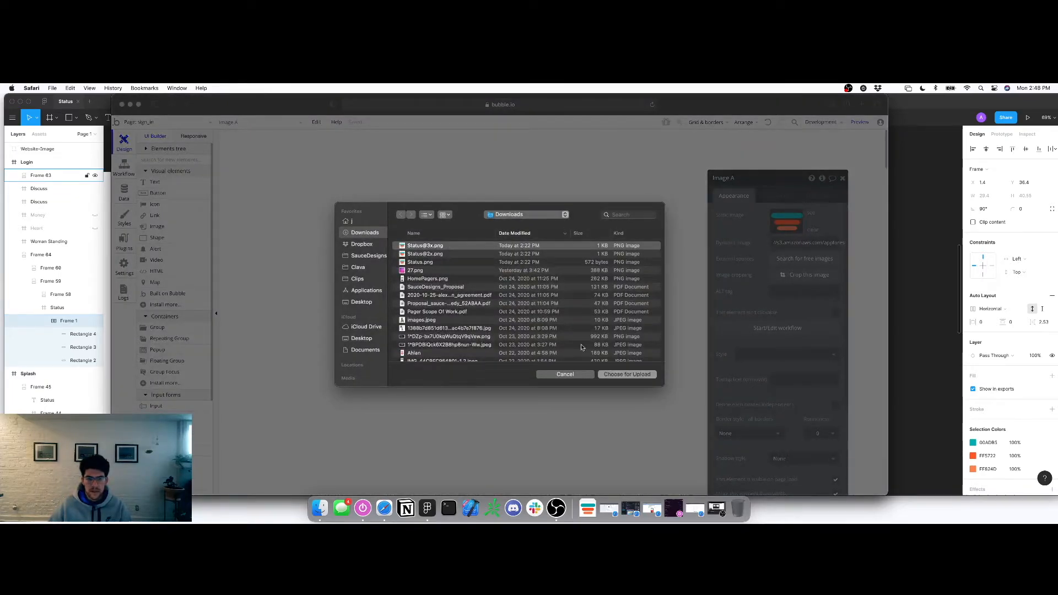
click(619, 375)
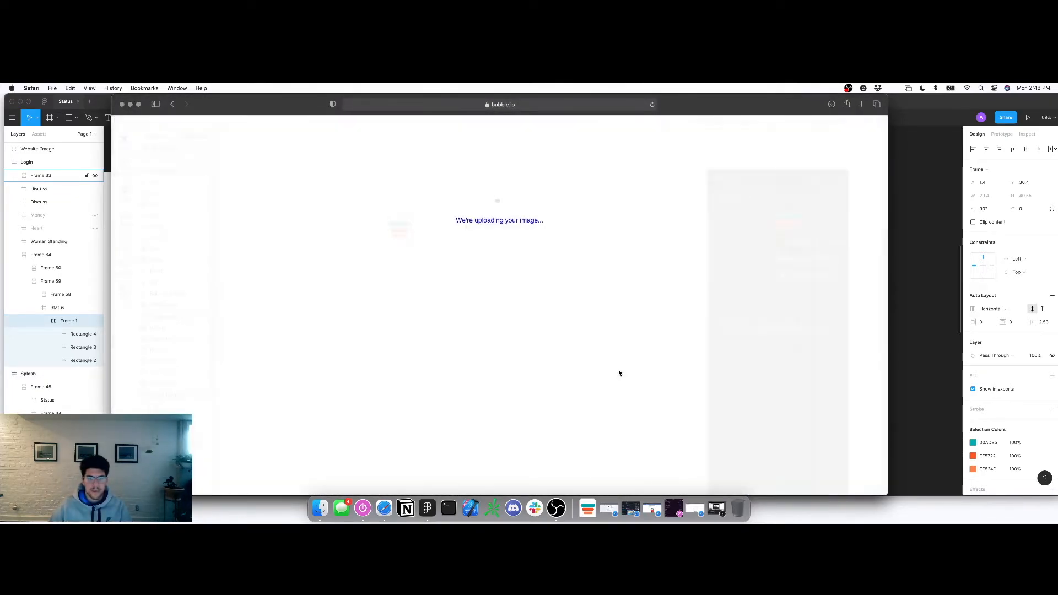
Resize the logo image to 40 × 40 px
scroll(774, 301, down, 5)
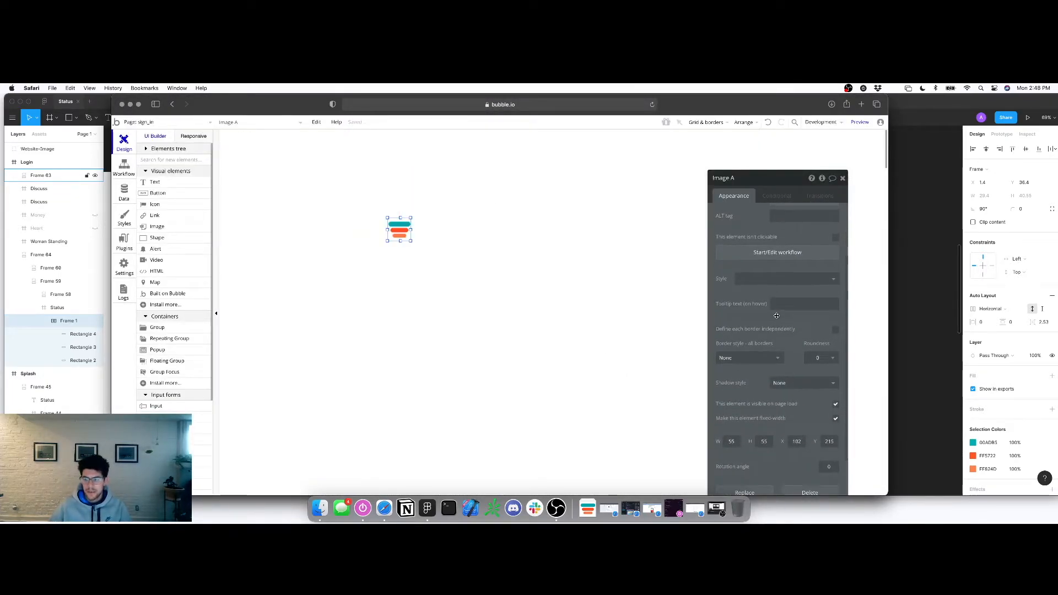
double_click(728, 384)
text(40)
key(Tab)
text(40)
key(Return)
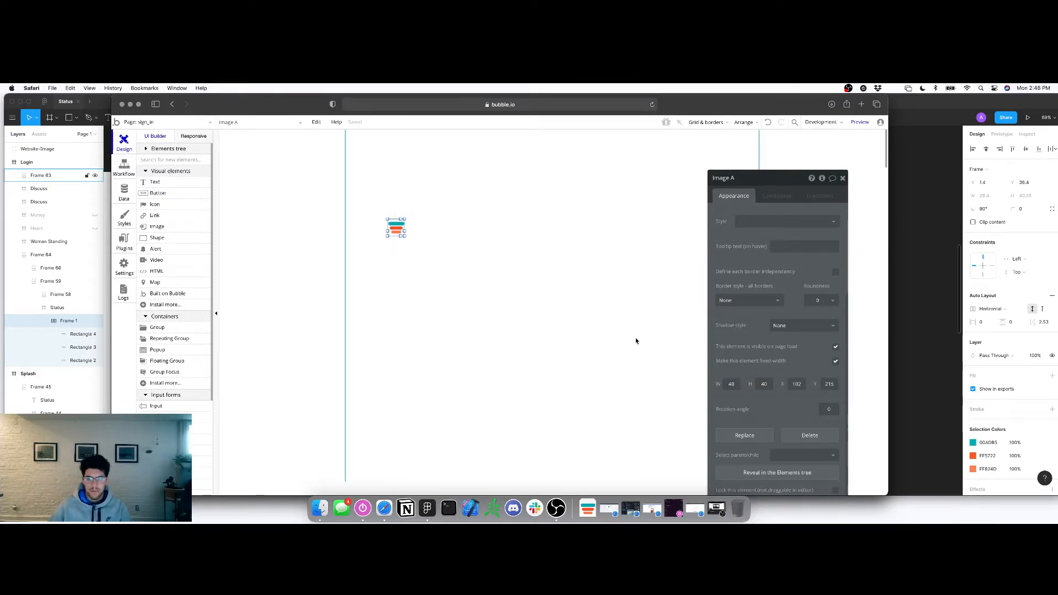
Rename the image StatusLogo and nudge it slightly right and up
scroll(504, 273, down, 1)
click(402, 208)
scroll(475, 275, up, 1)
scroll(775, 232, up, 3)
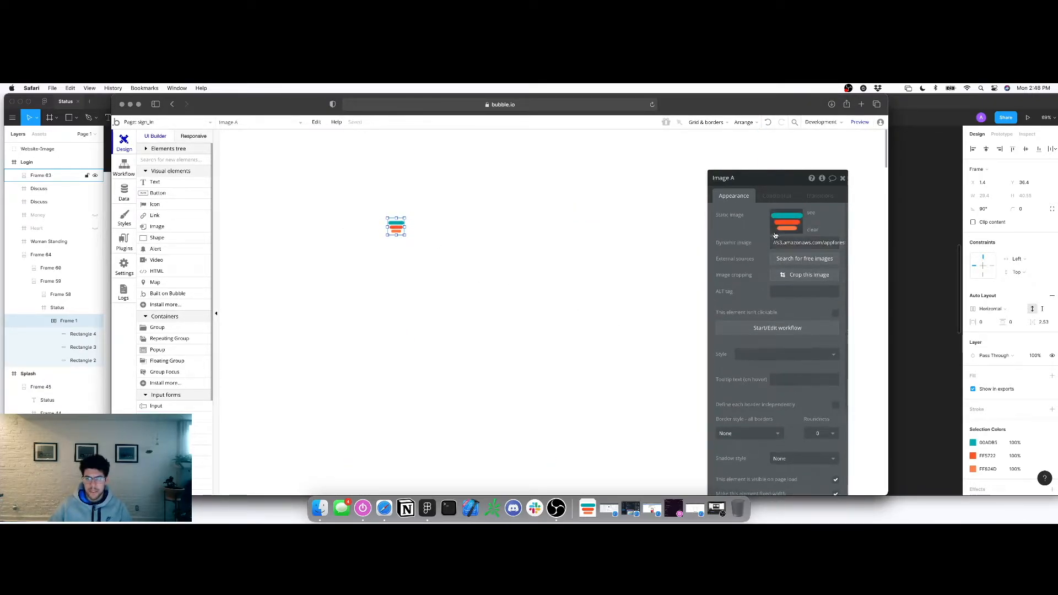
key(super+a)
text(S)
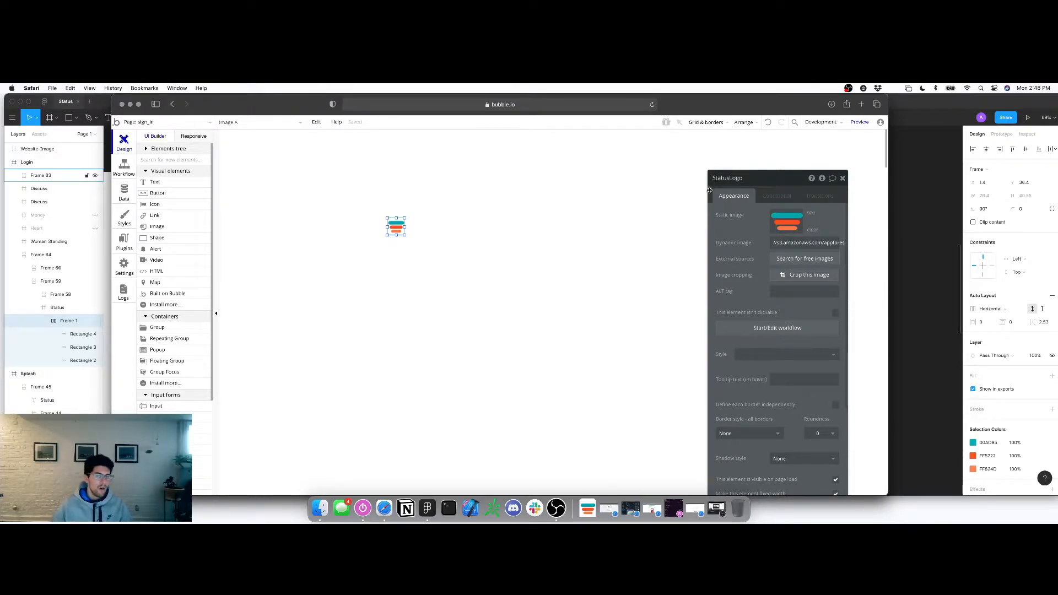
click(602, 237)
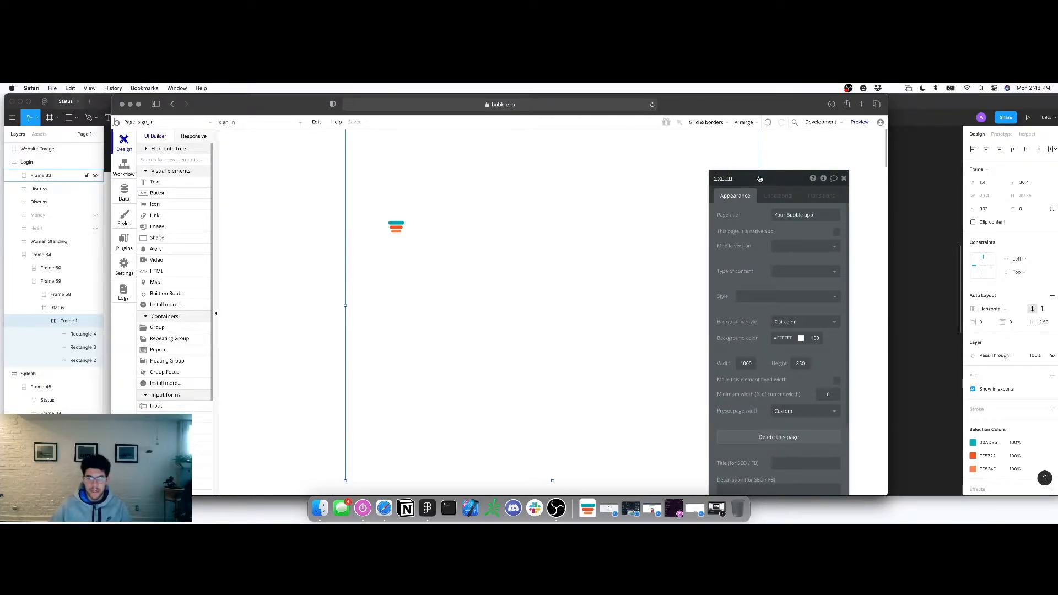
drag(756, 180, 786, 165)
click(396, 228)
drag(397, 227, 415, 222)
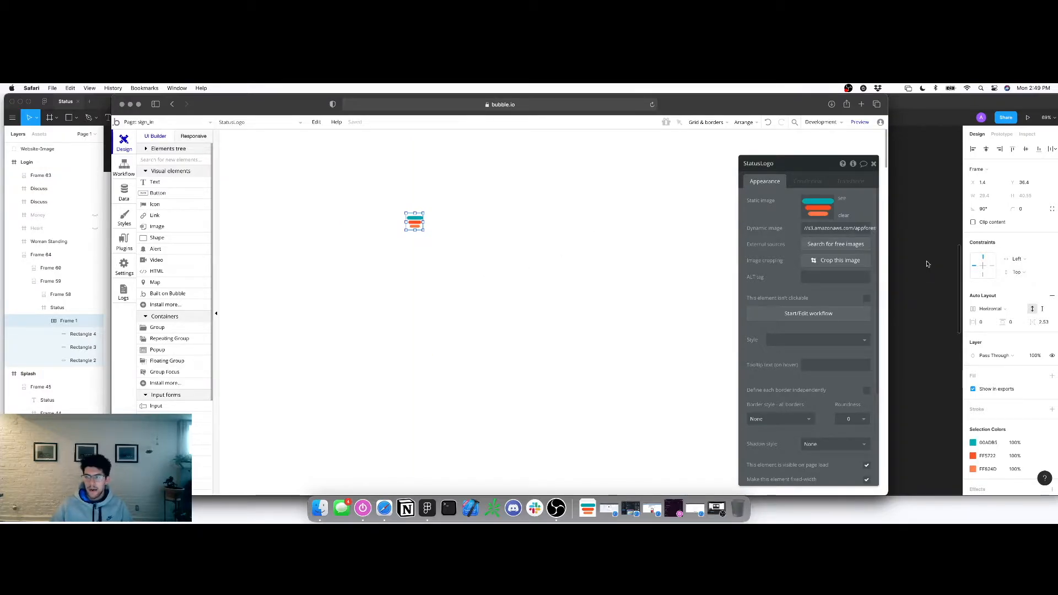
Pan the Figma canvas to the Login screen with its 'Welcome to Status.' heading
click(923, 265)
scroll(702, 281, right, 5)
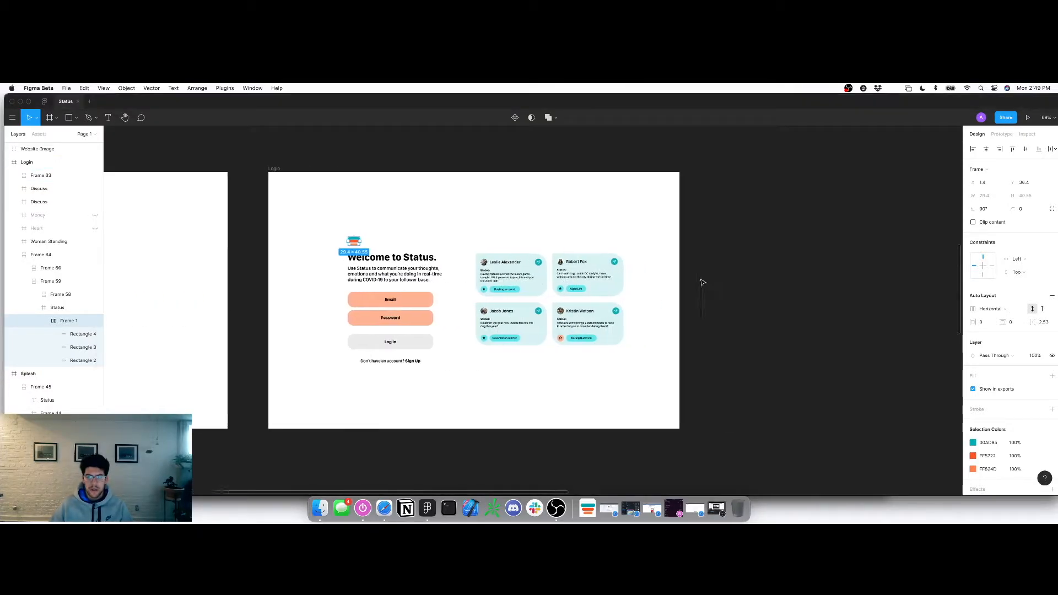
scroll(702, 282, right, 6)
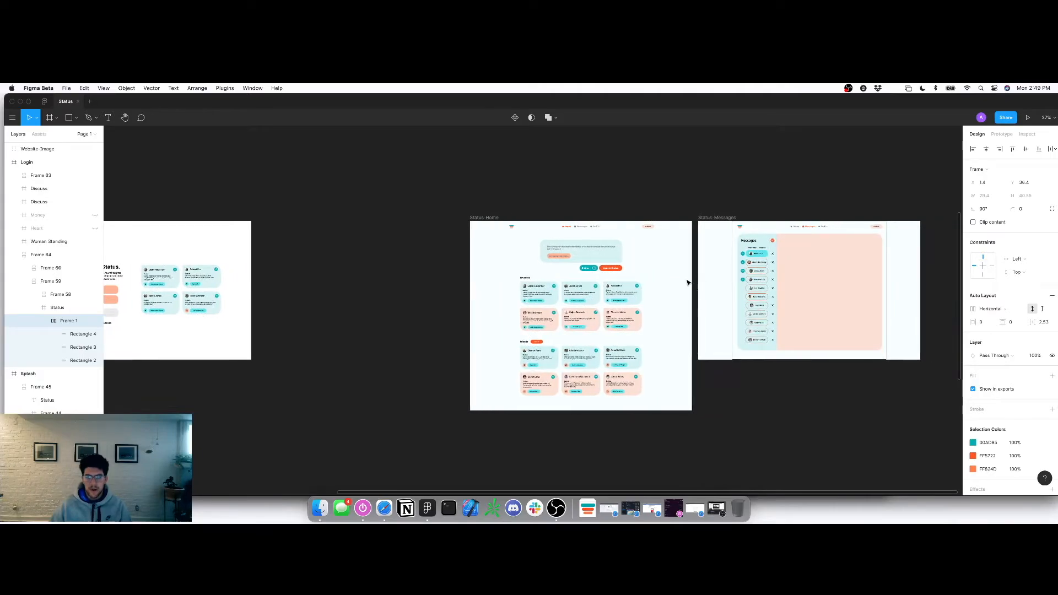
scroll(690, 281, up, 3)
scroll(686, 282, down, 3)
scroll(686, 282, left, 3)
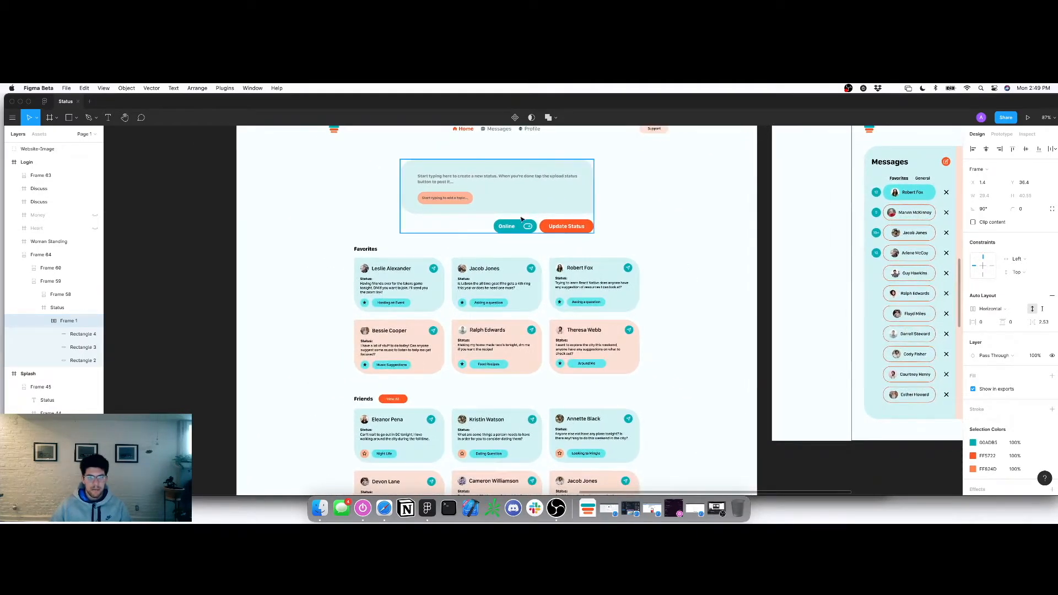
scroll(561, 236, down, 3)
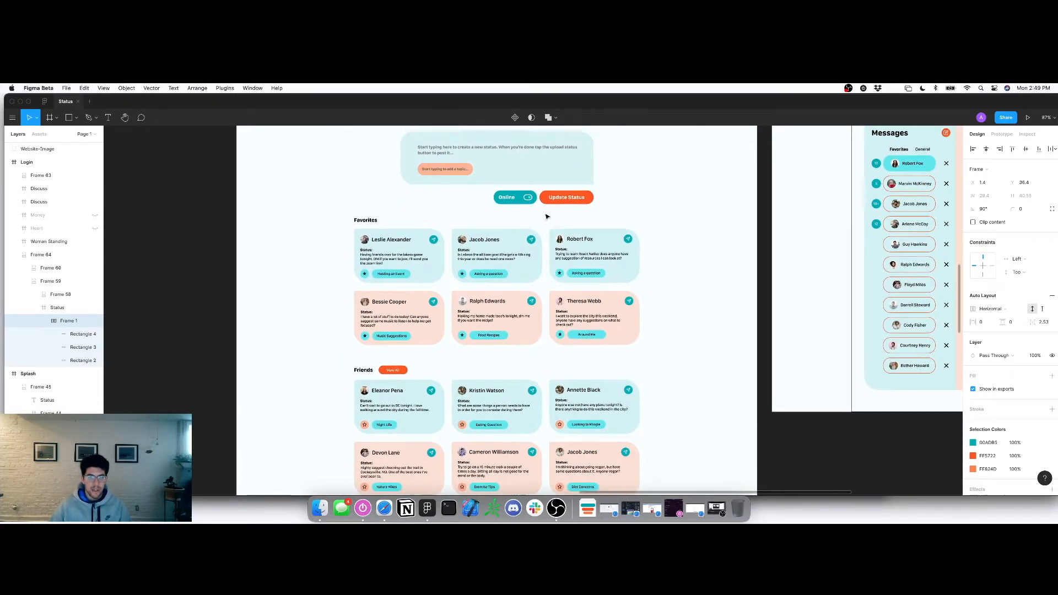
scroll(540, 248, left, 2)
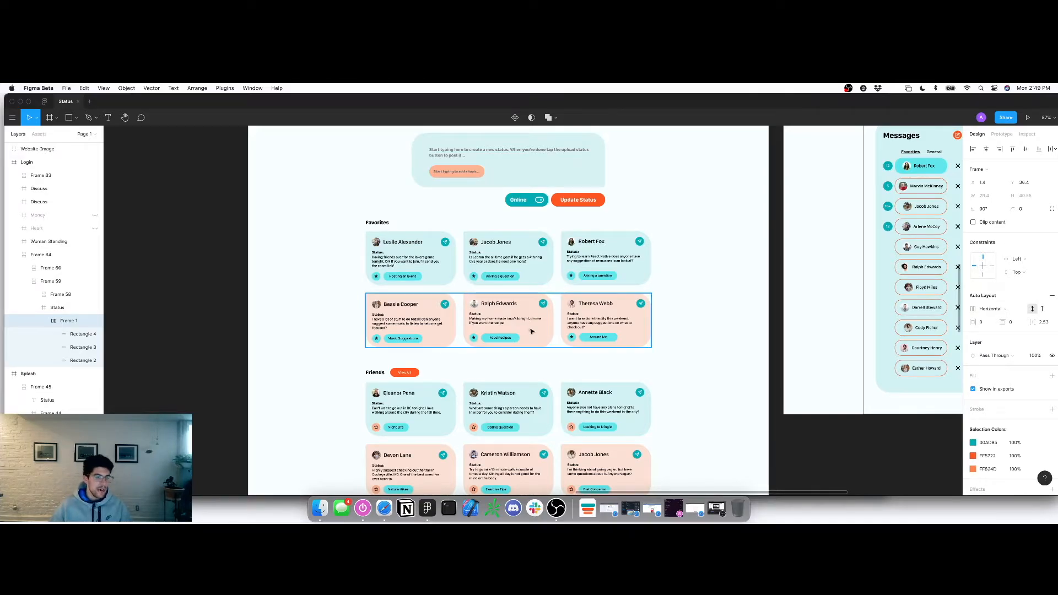
scroll(541, 276, left, 2)
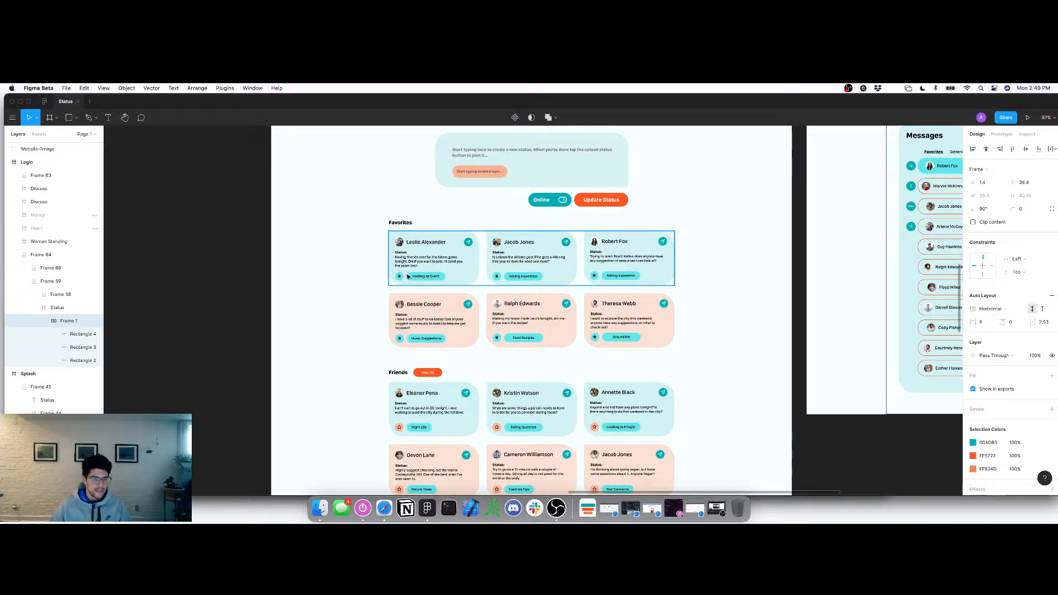
scroll(403, 279, down, 1)
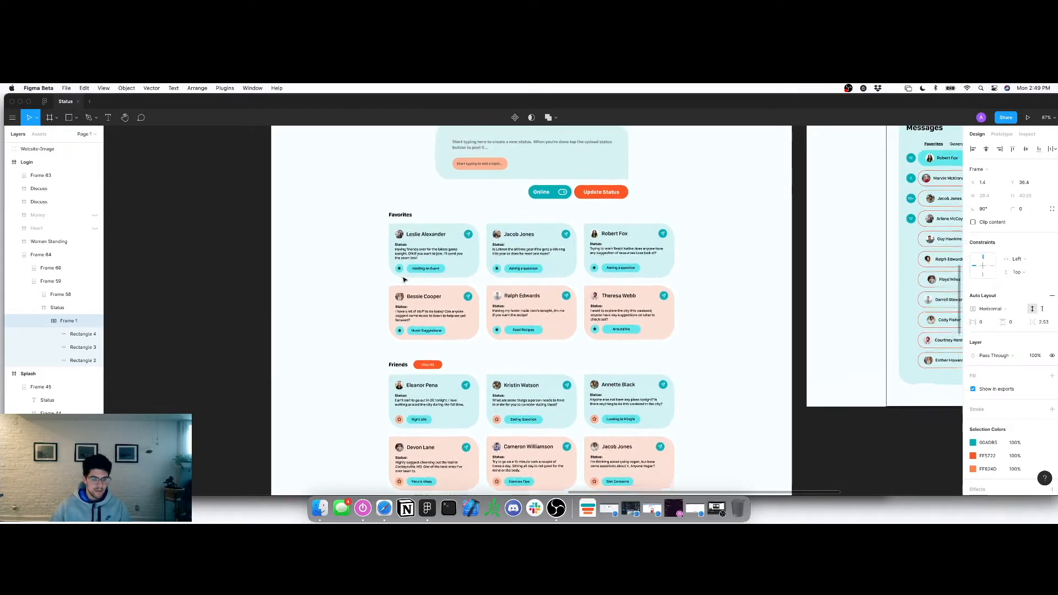
scroll(435, 267, up, 3)
scroll(471, 259, up, 2)
scroll(470, 262, down, 4)
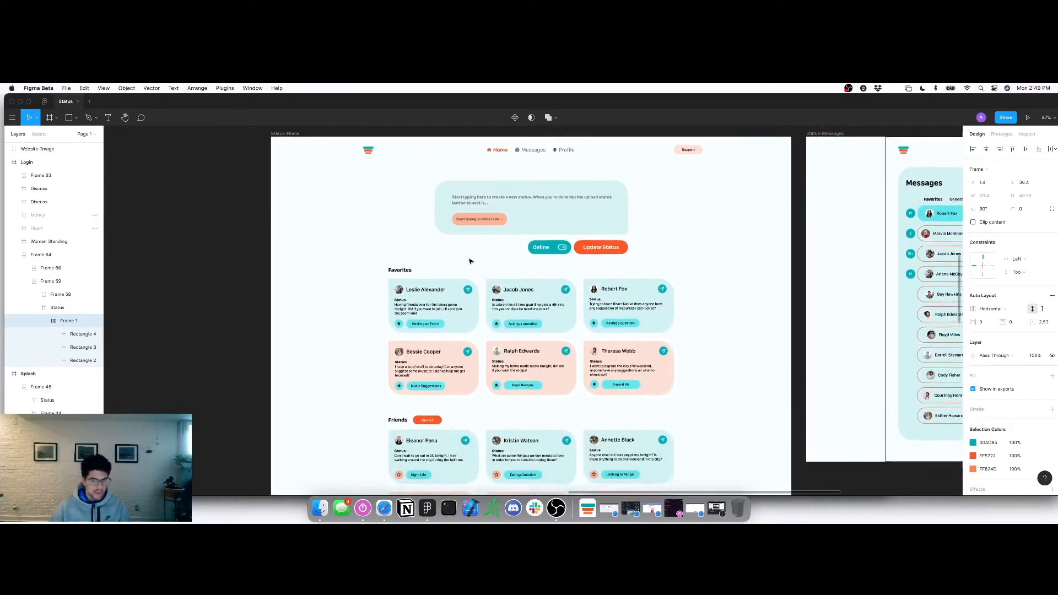
scroll(469, 264, up, 3)
scroll(469, 263, left, 15)
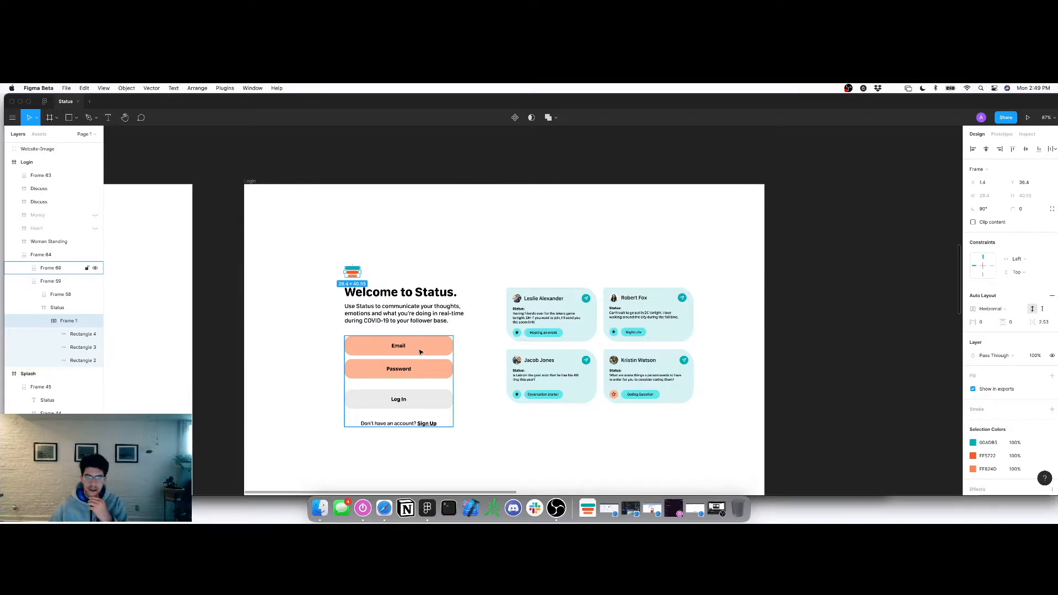
click(384, 508)
Add a text box under the logo reading 'Welcome to Status' and remove its preset style
click(155, 182)
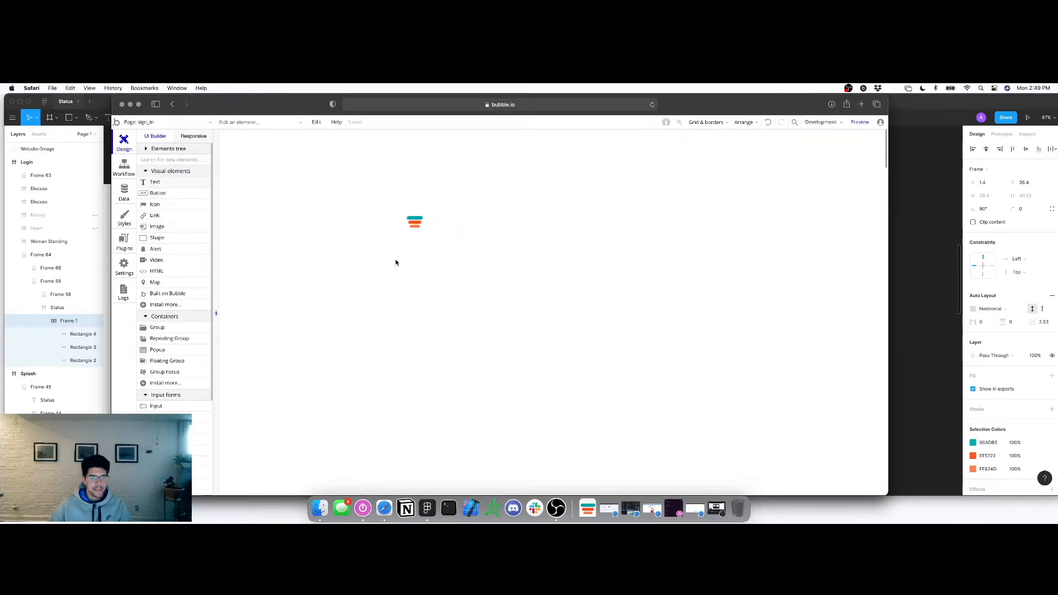
drag(401, 243, 512, 261)
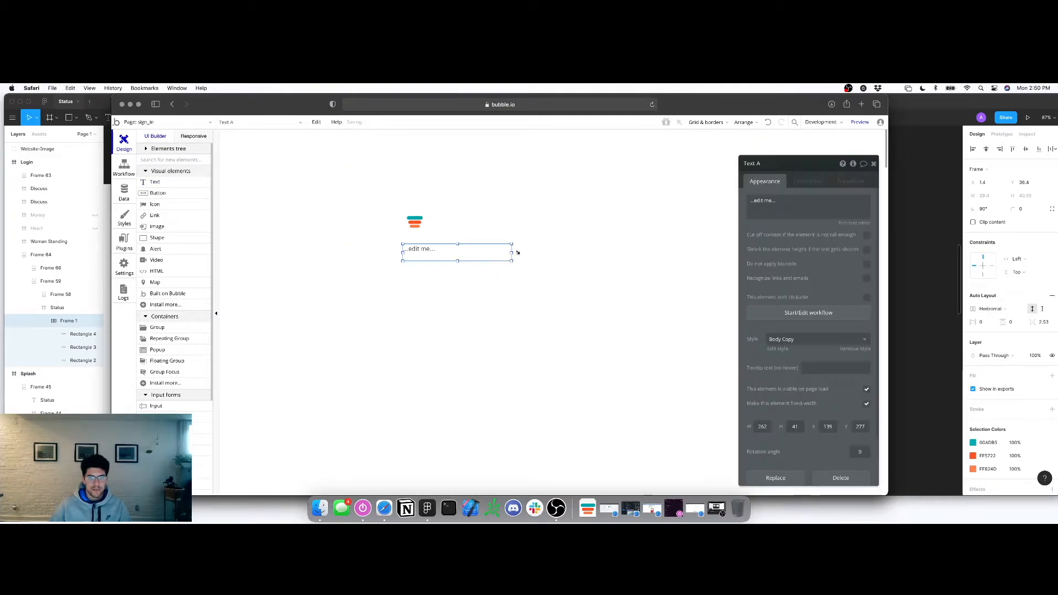
text(Welcome to Status)
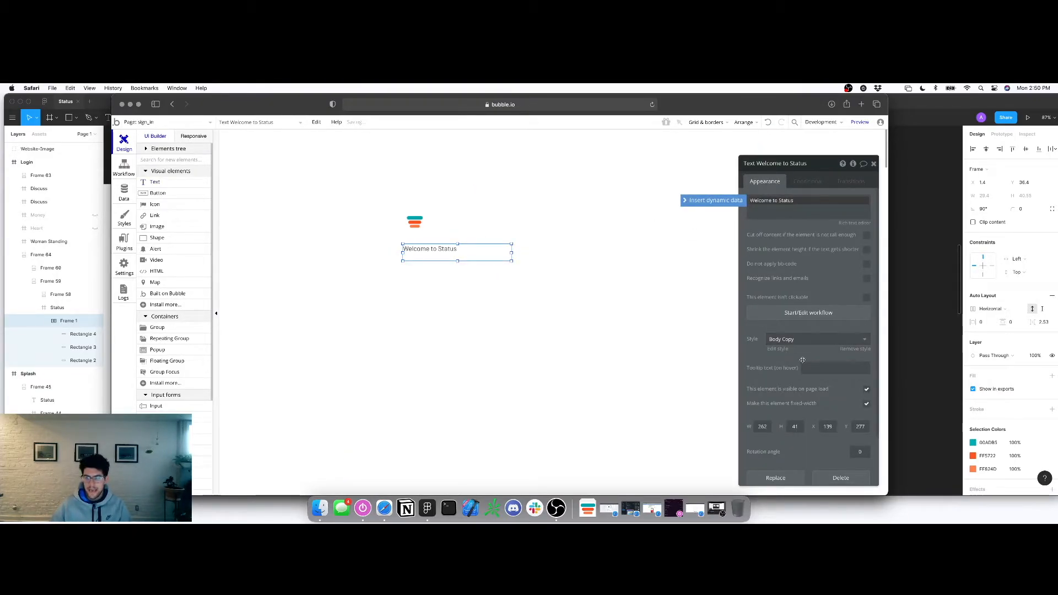
click(853, 349)
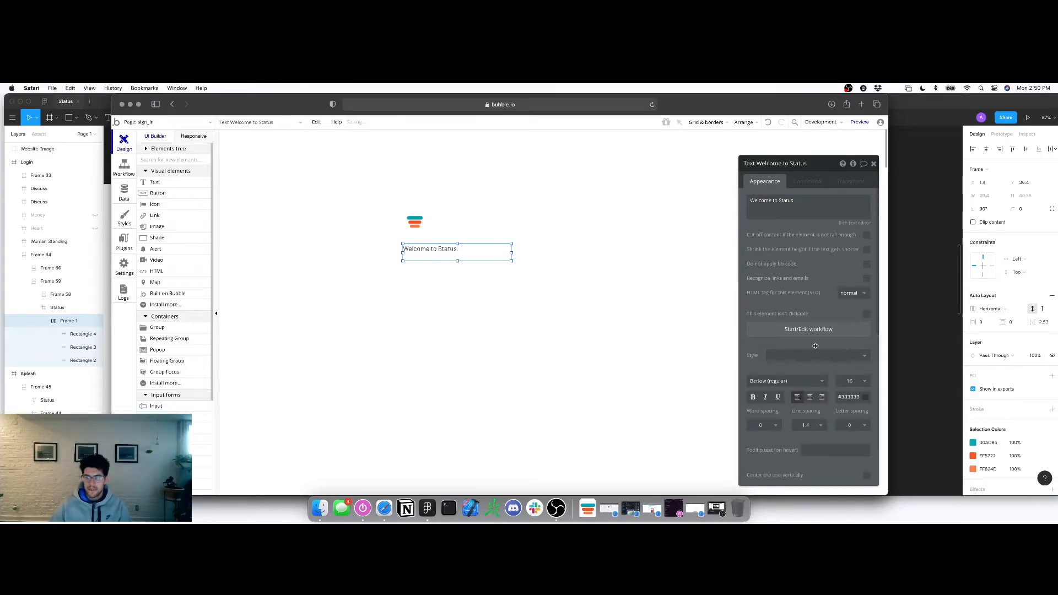
scroll(815, 346, down, 2)
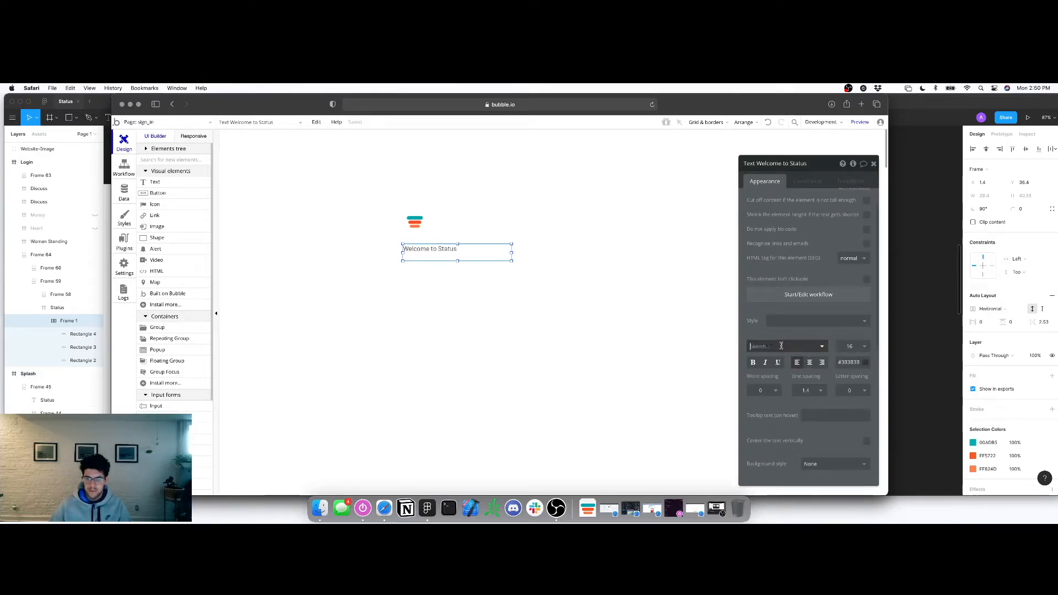
Format the heading as Arial, bold, size 35, matching the Figma design
click(781, 345)
text(arial)
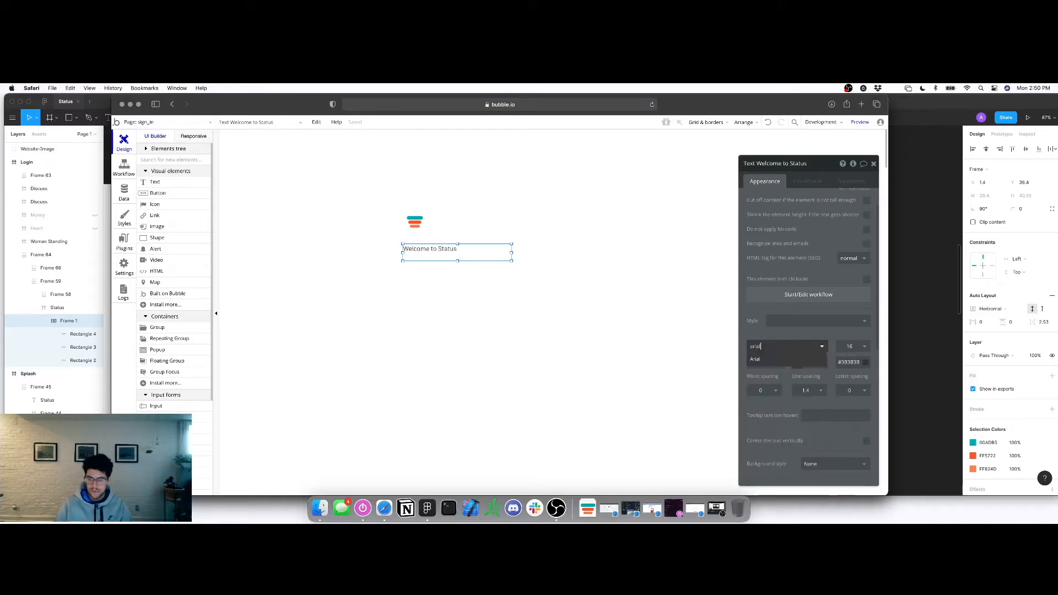
click(776, 360)
click(751, 363)
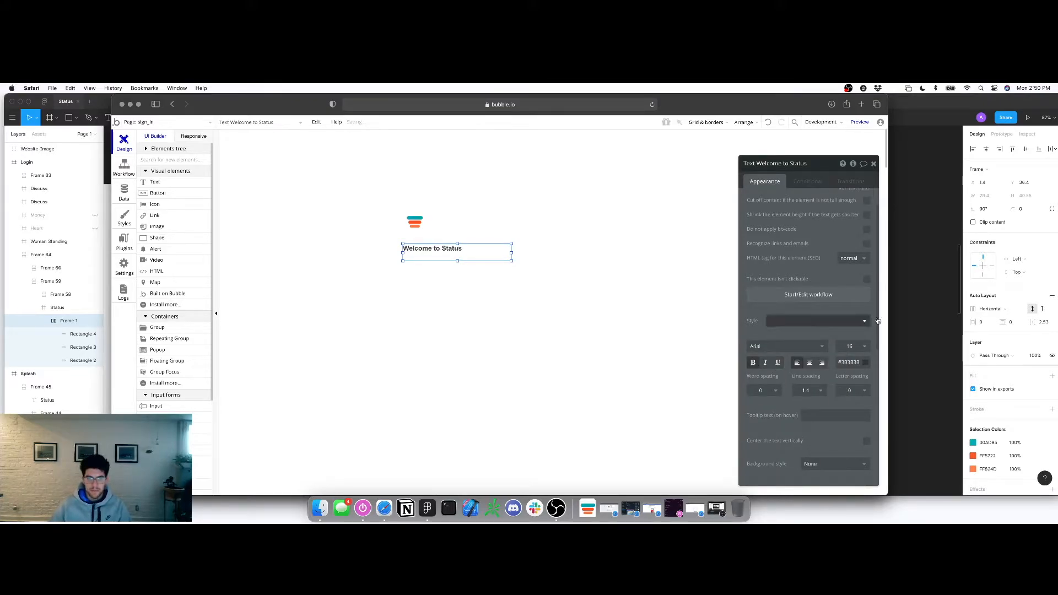
click(930, 288)
click(398, 293)
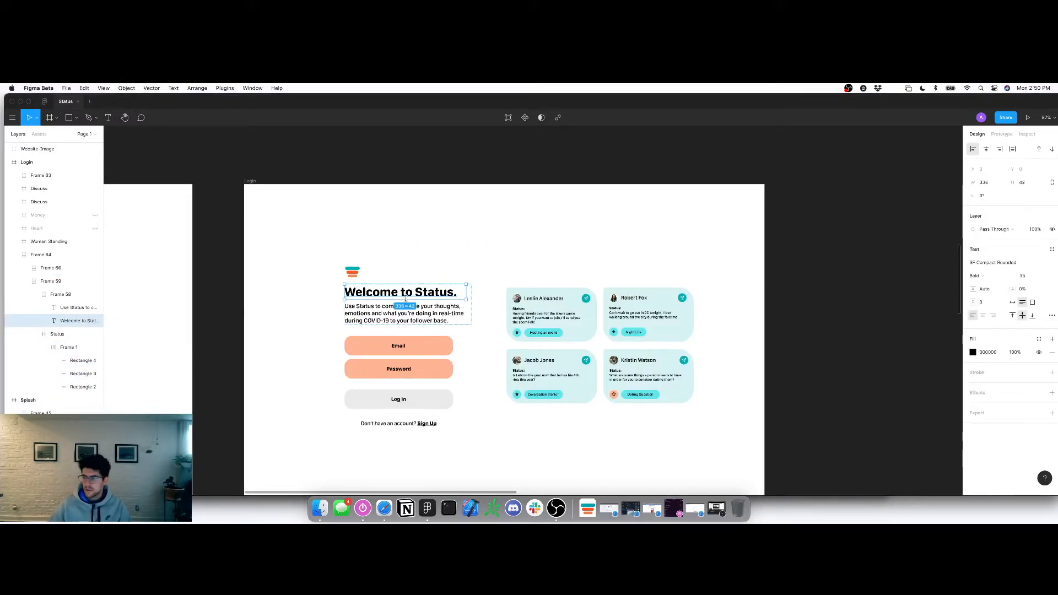
key(super+Tab)
click(858, 347)
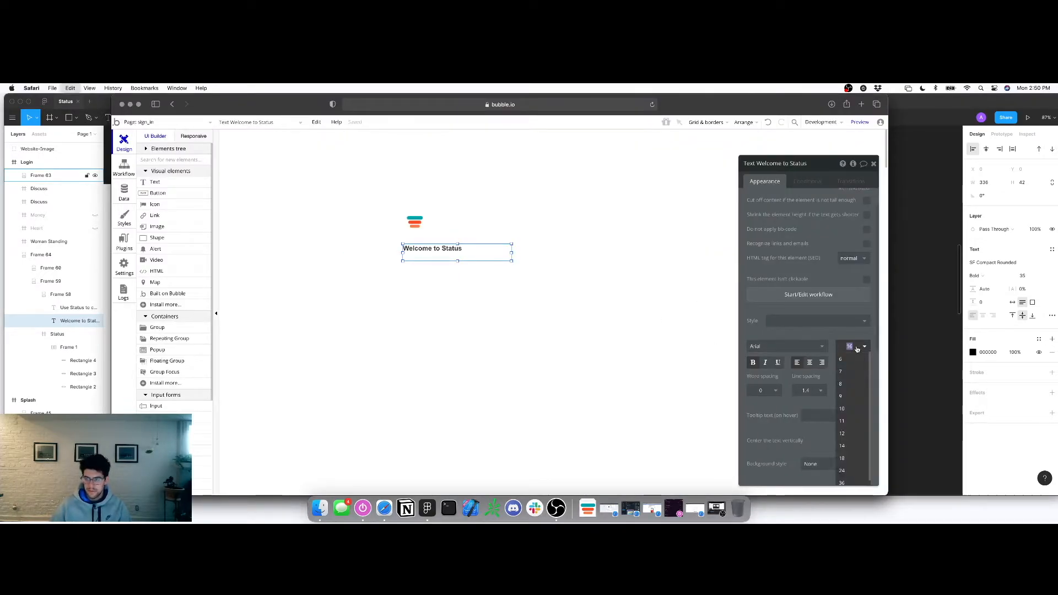
text(35)
key(Return)
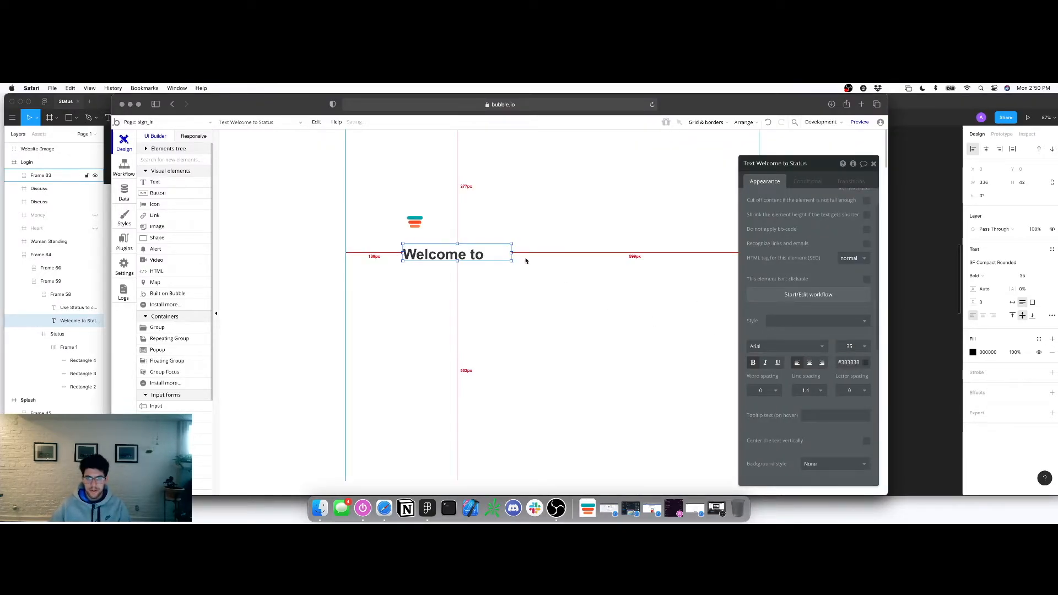
Resize the heading box to fit the title and move it up closer to the logo
drag(513, 254, 544, 253)
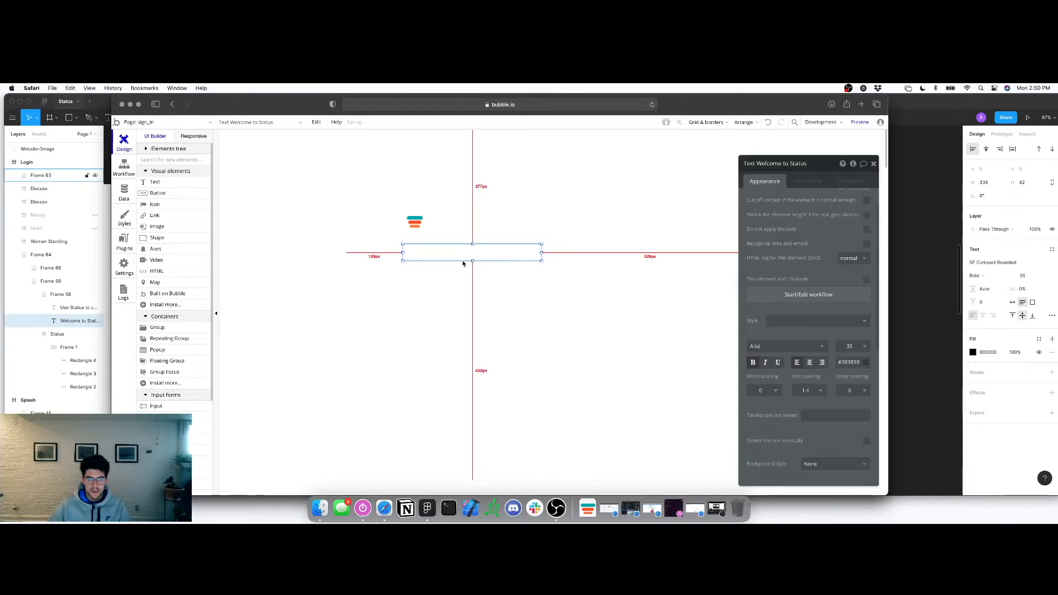
scroll(811, 367, down, 2)
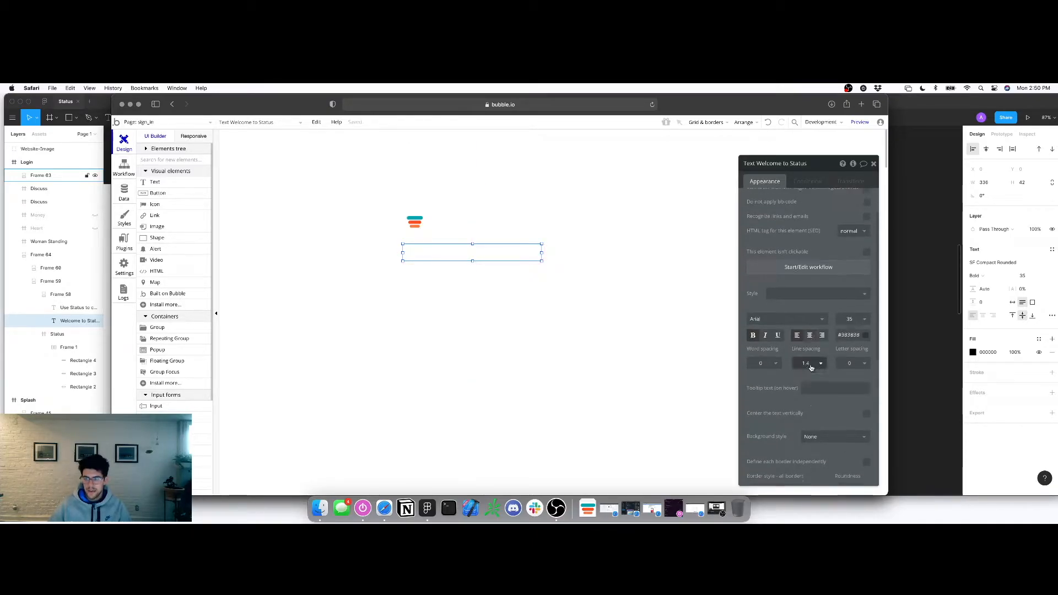
scroll(811, 368, down, 3)
drag(471, 264, 472, 265)
drag(533, 254, 528, 255)
drag(459, 254, 462, 243)
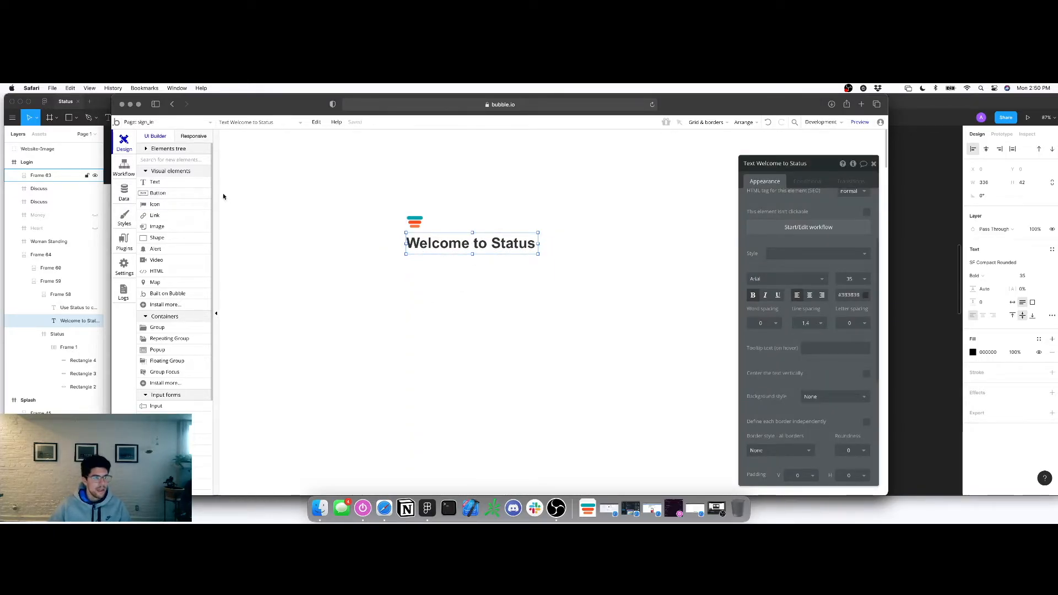
Draw a second empty text box beneath the Welcome to Status heading
click(160, 185)
drag(406, 258, 535, 280)
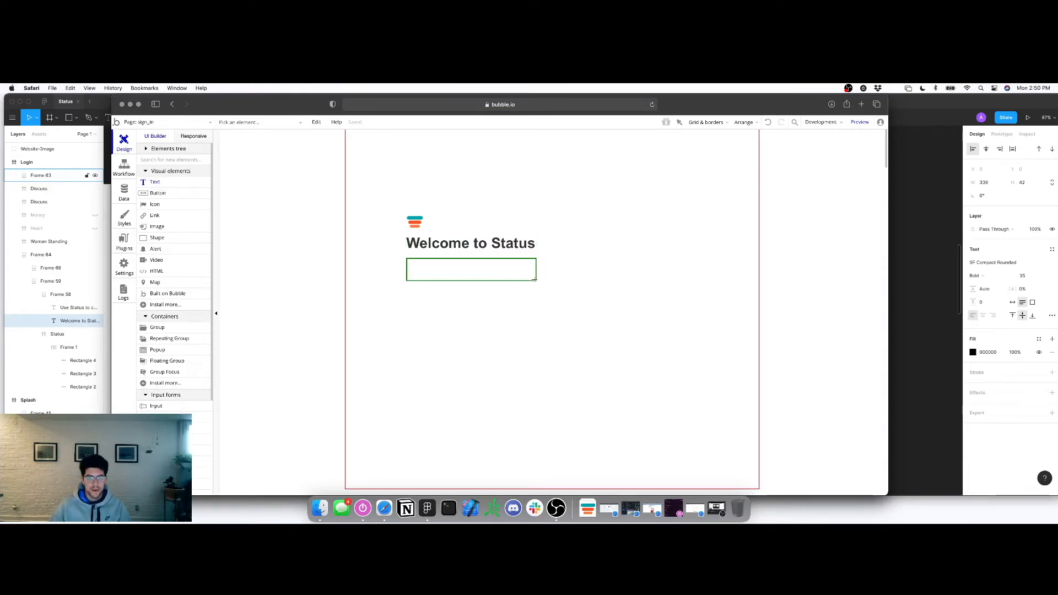
click(894, 266)
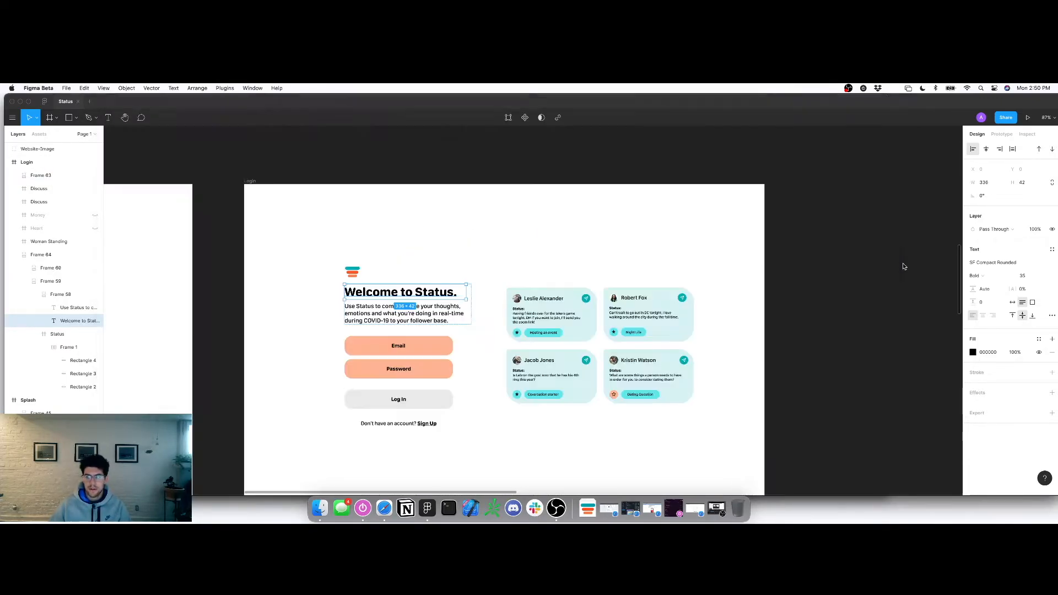
Copy the intro paragraph from Figma into the new text box and make the box taller
click(385, 307)
double_click(384, 306)
key(super+c)
key(super+Tab)
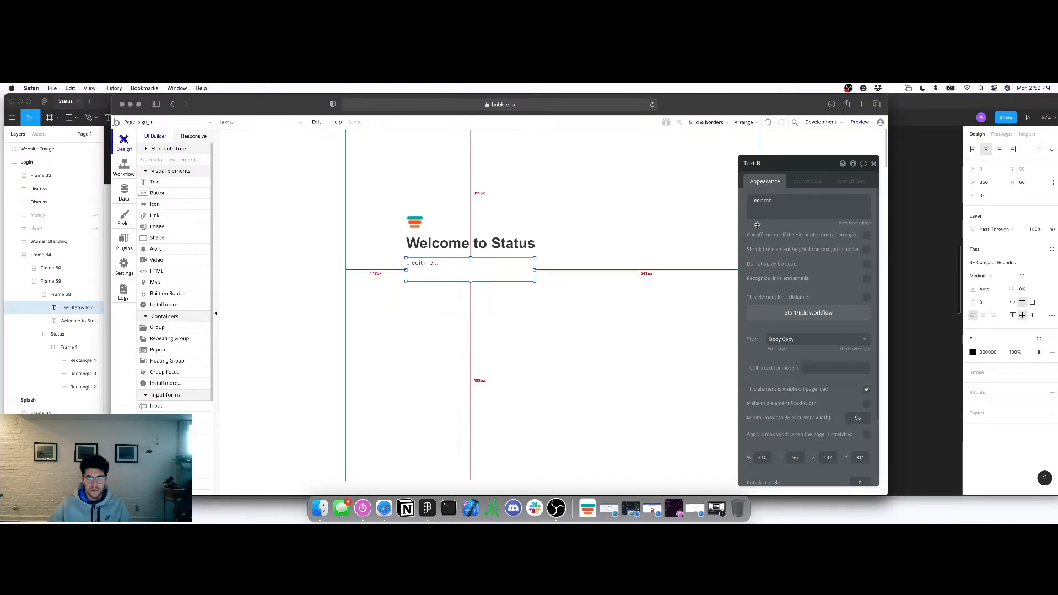
click(760, 209)
key(super+v)
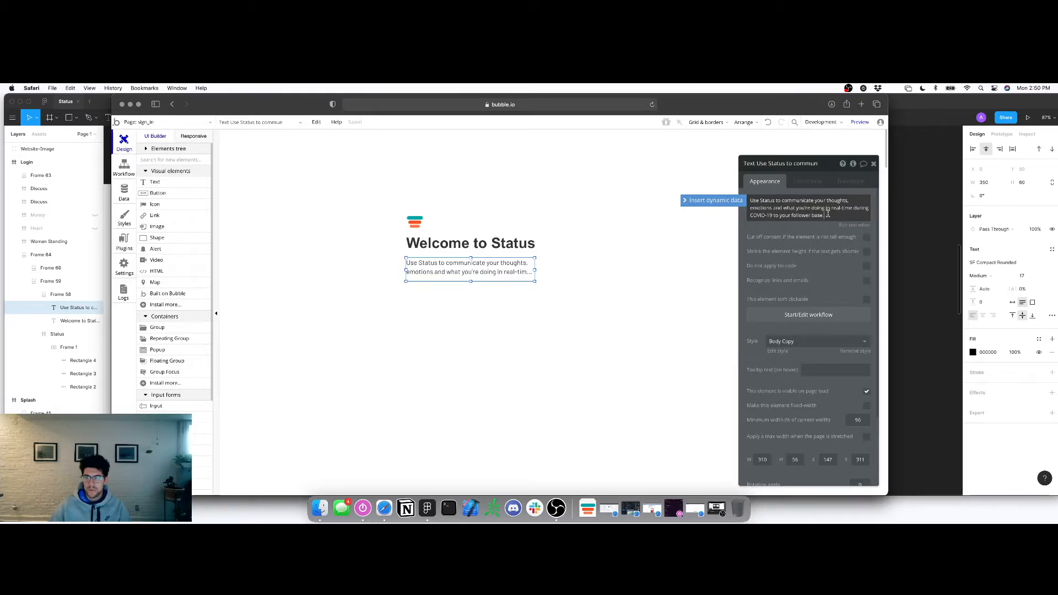
drag(471, 281, 472, 288)
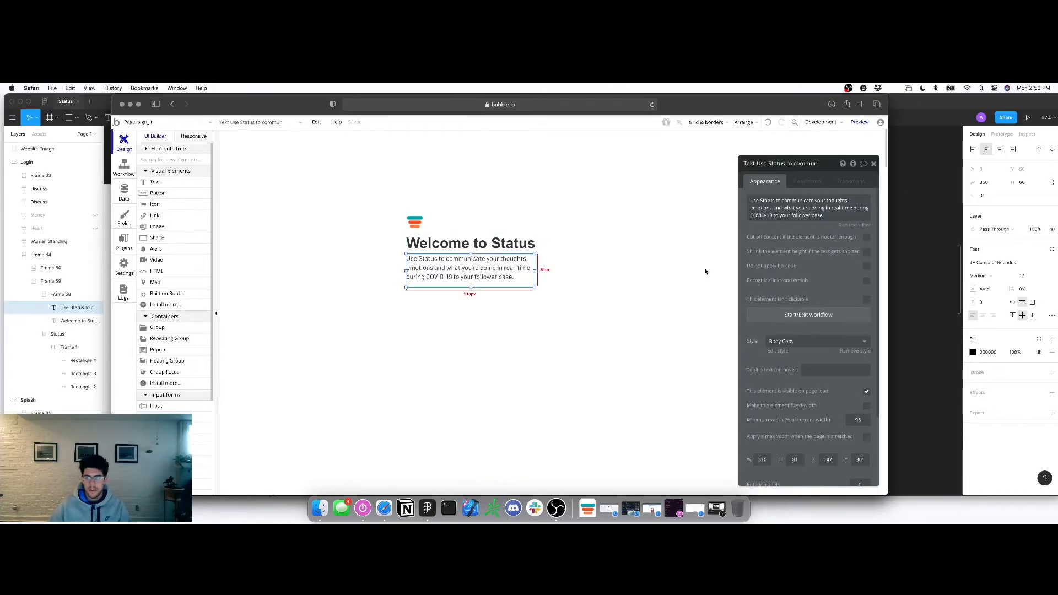
Remove the paragraph's preset style, set its font to Arial, and shrink the box to fit
click(846, 353)
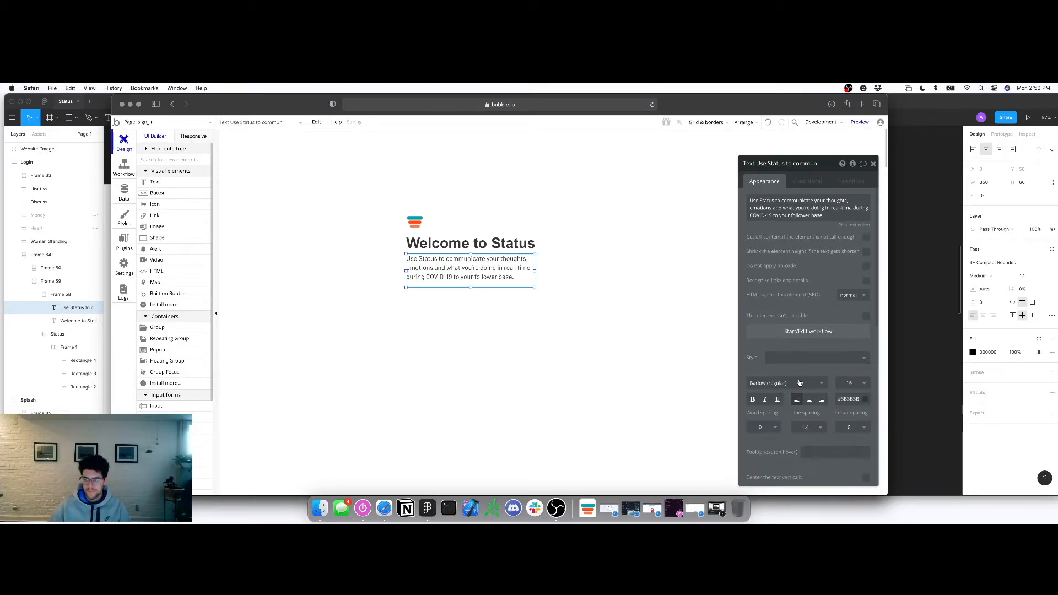
click(765, 383)
scroll(763, 419, up, 5)
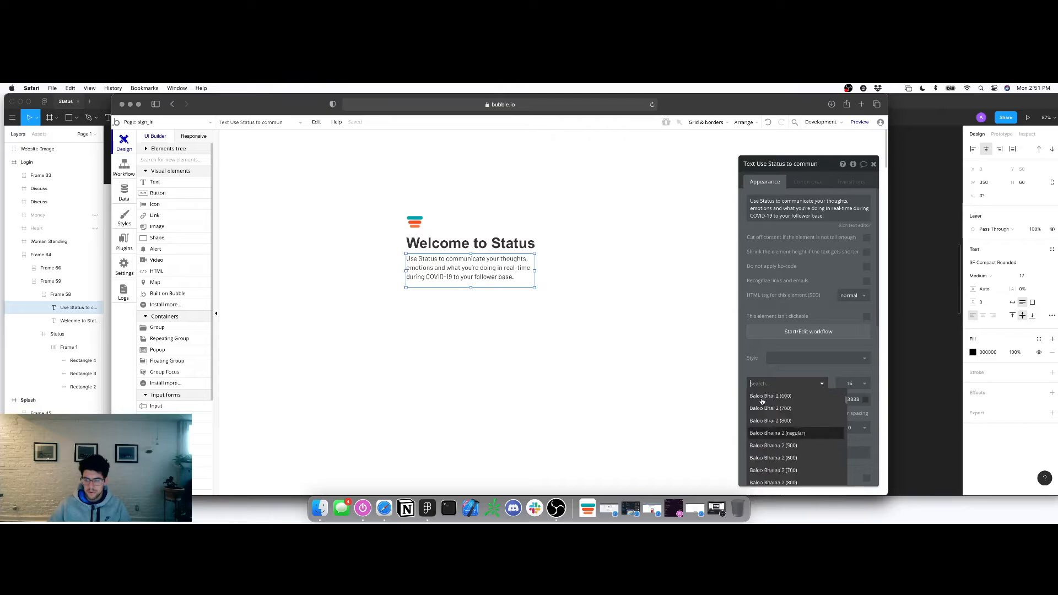
scroll(762, 400, down, 3)
text(arial)
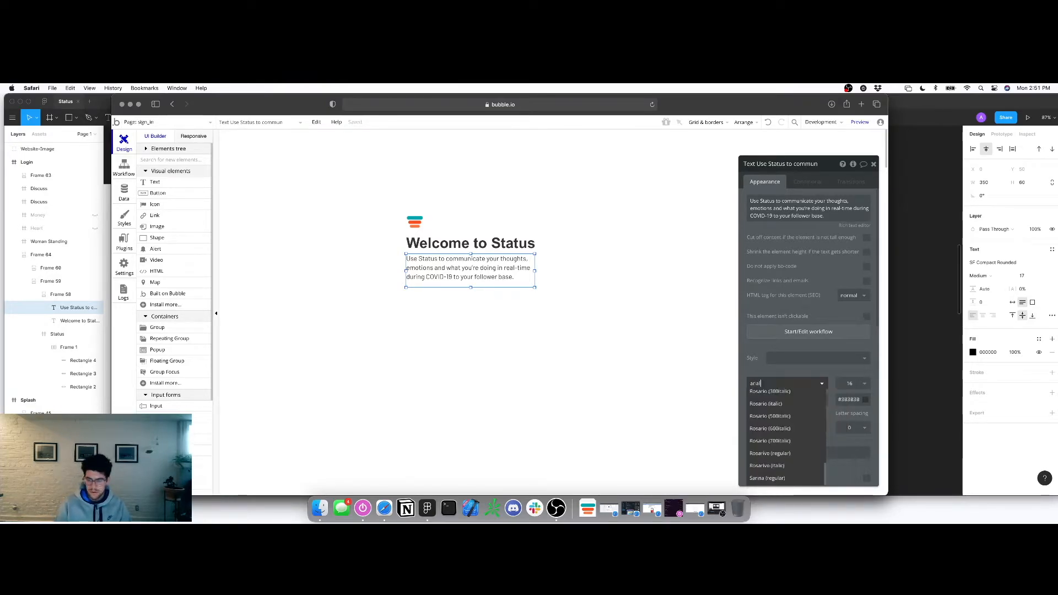
click(763, 395)
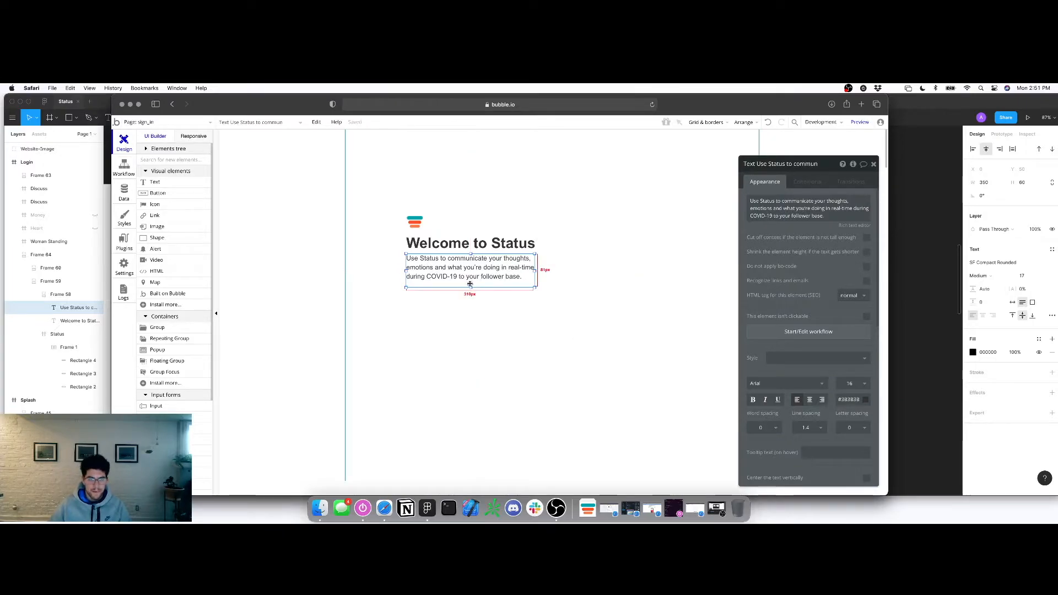
drag(471, 287, 470, 283)
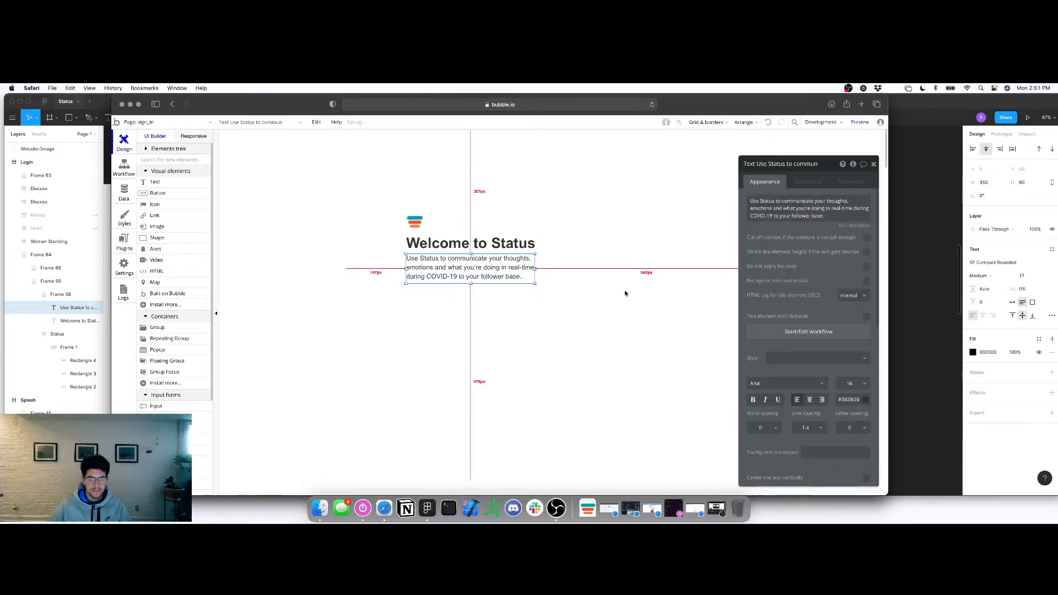
Compare with Figma, deselect the text, and scroll the elements palette to Input forms
click(975, 270)
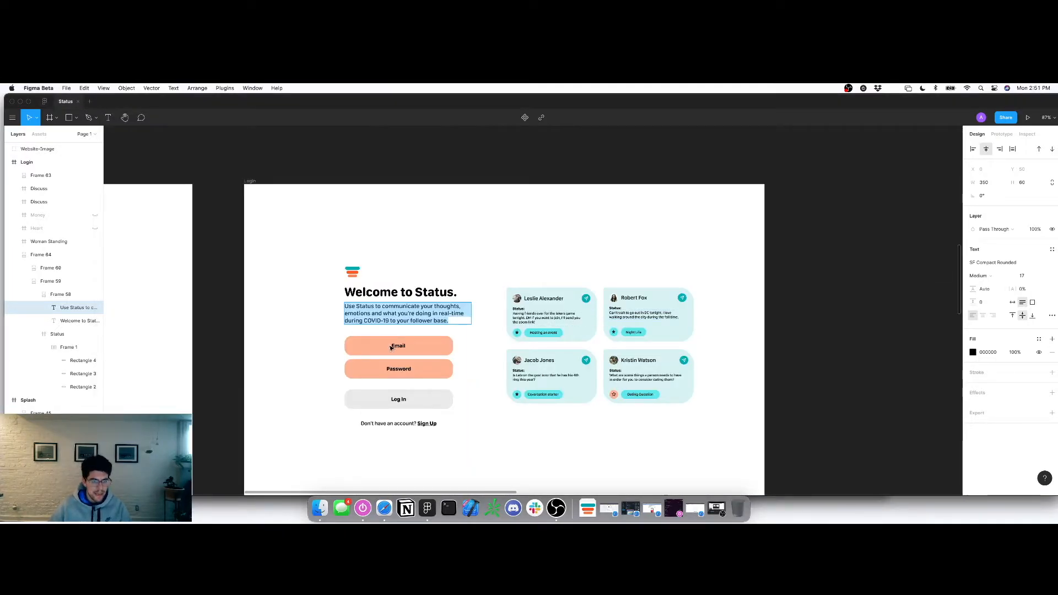
key(super+Tab)
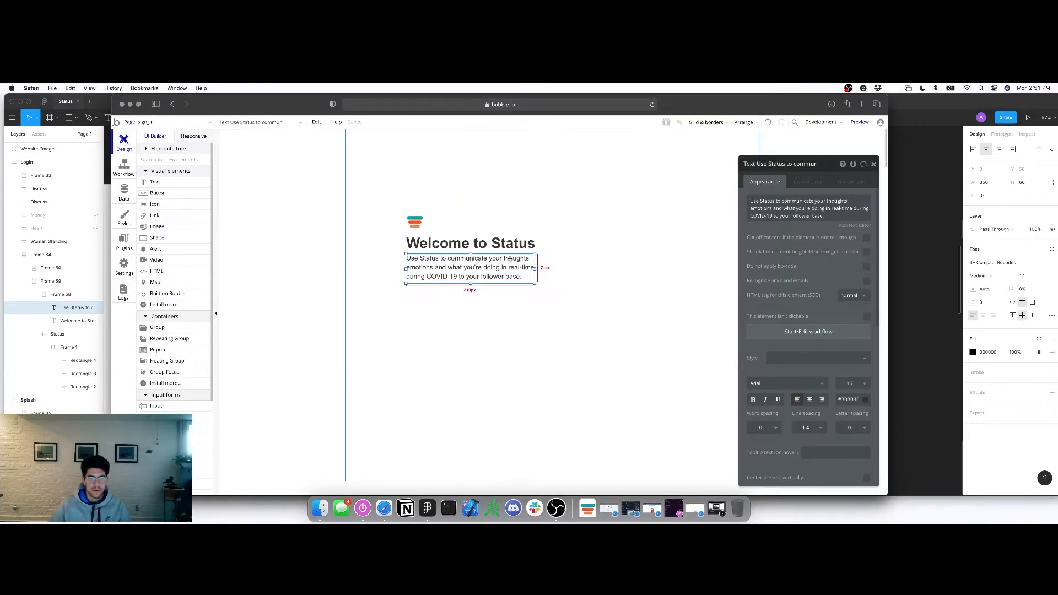
click(440, 319)
scroll(171, 325, down, 2)
scroll(170, 327, down, 3)
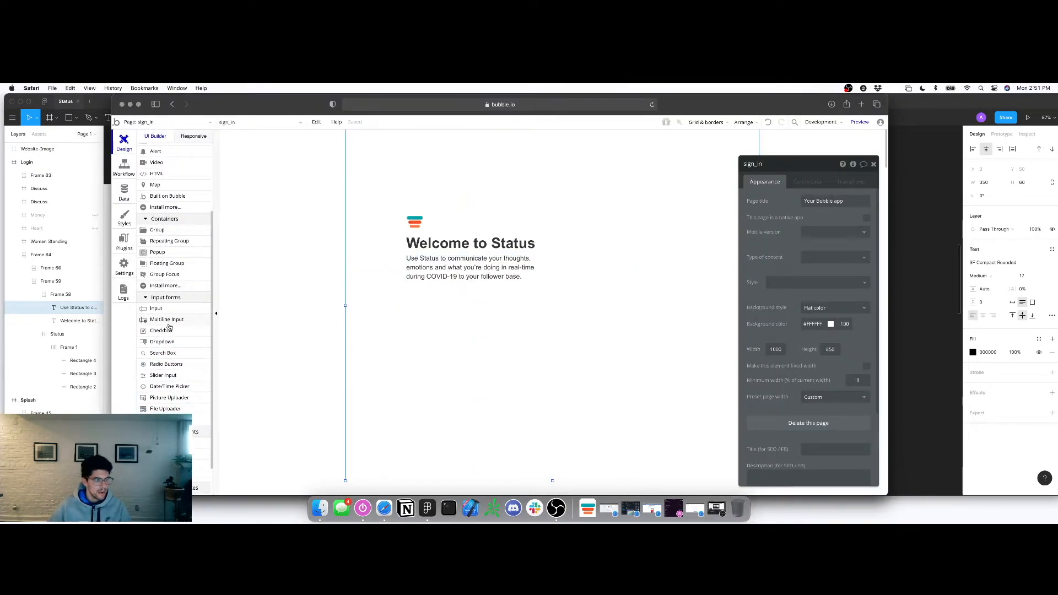
Draw an input box below the paragraph and align it to X 147, width 310
click(159, 310)
drag(407, 295, 532, 314)
drag(409, 305, 407, 305)
key(super+z)
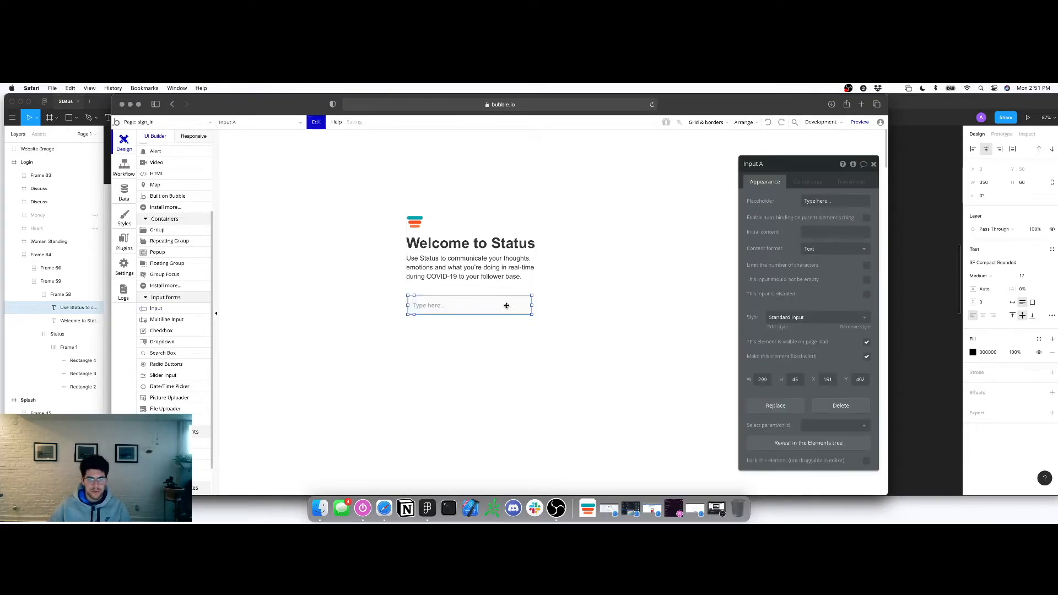
drag(407, 305, 405, 305)
drag(532, 305, 534, 305)
Inspect the Figma Email field's rectangle to read its FFB454 fill colour
click(924, 300)
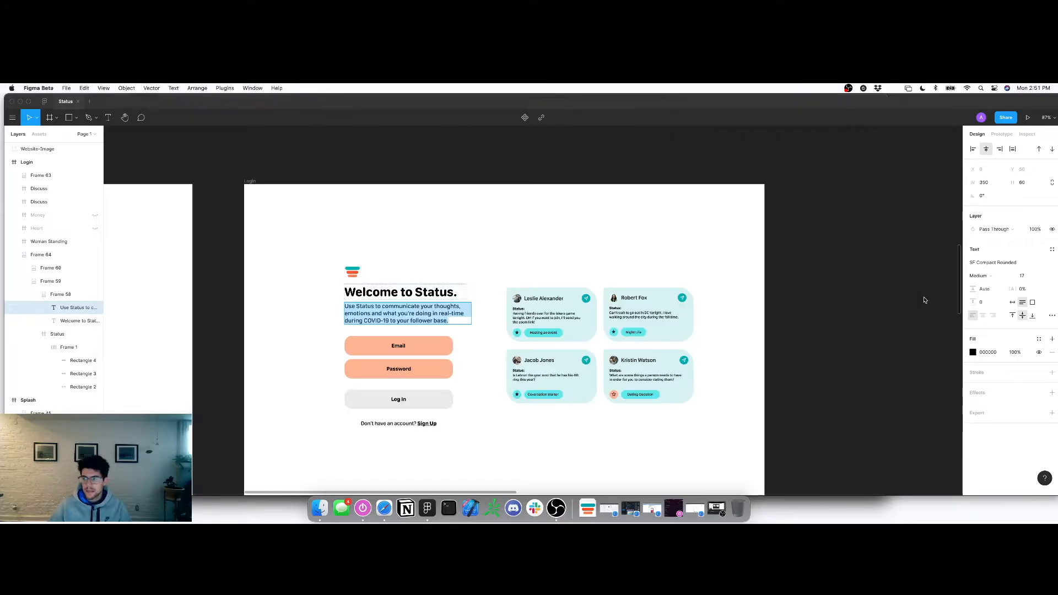
click(447, 347)
click(998, 352)
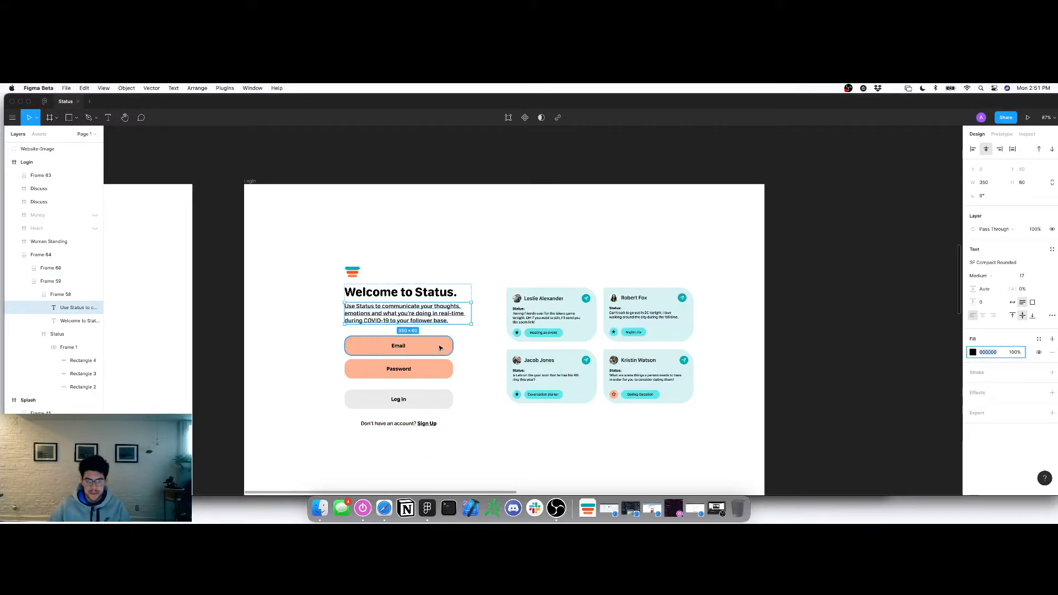
click(425, 354)
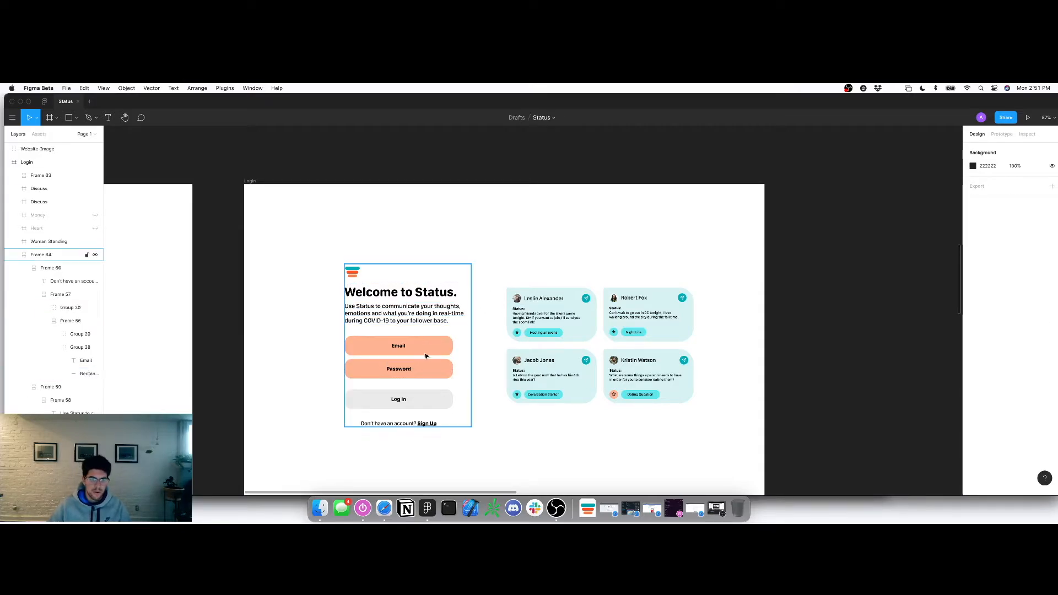
double_click(427, 351)
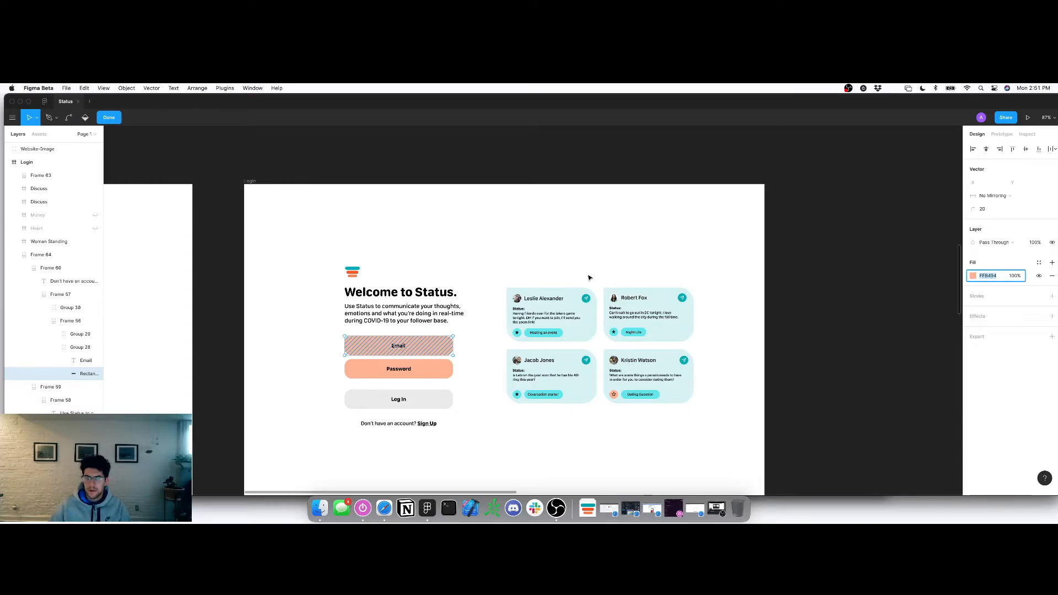
key(super+Tab)
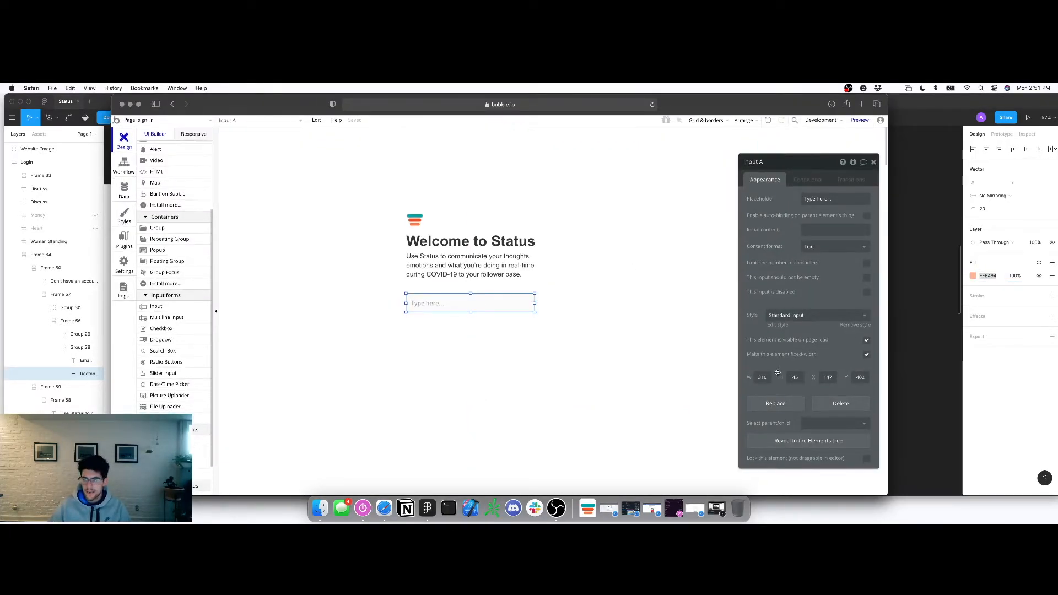
Remove the input's preset style, centre its text, and set the font to Arial
click(851, 328)
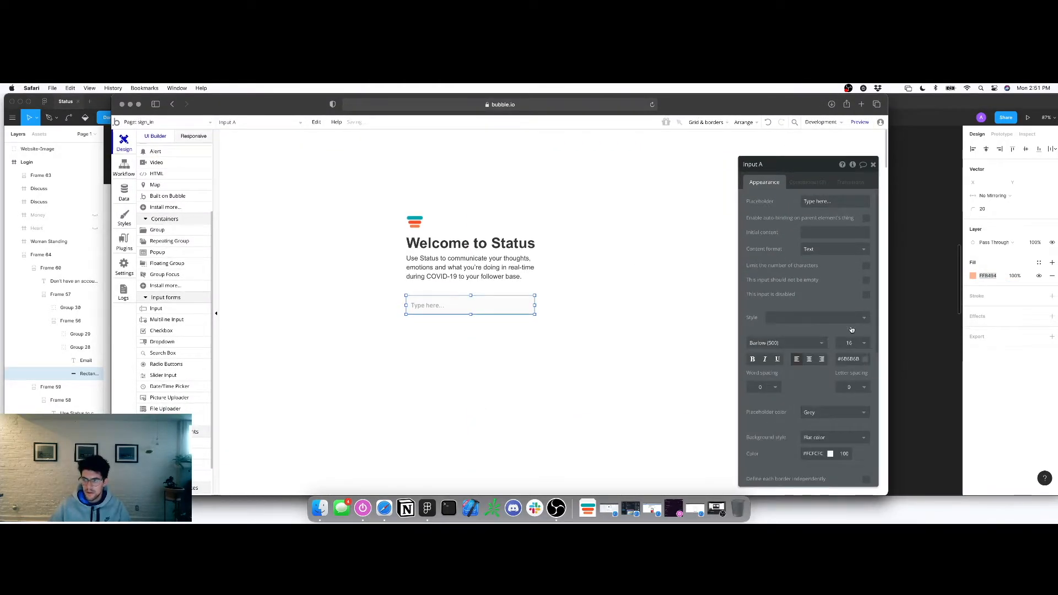
click(853, 359)
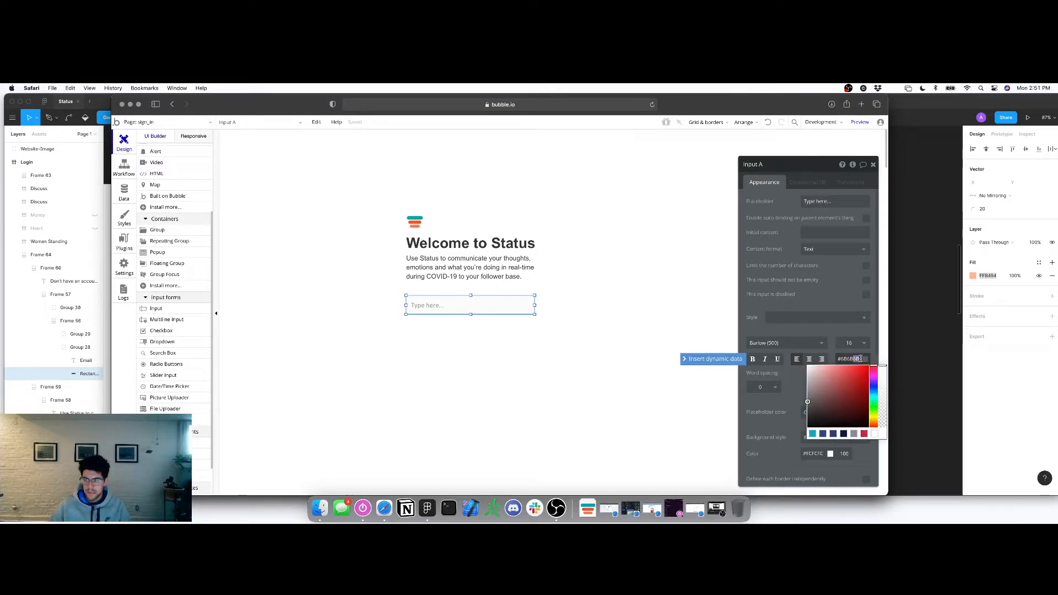
click(808, 359)
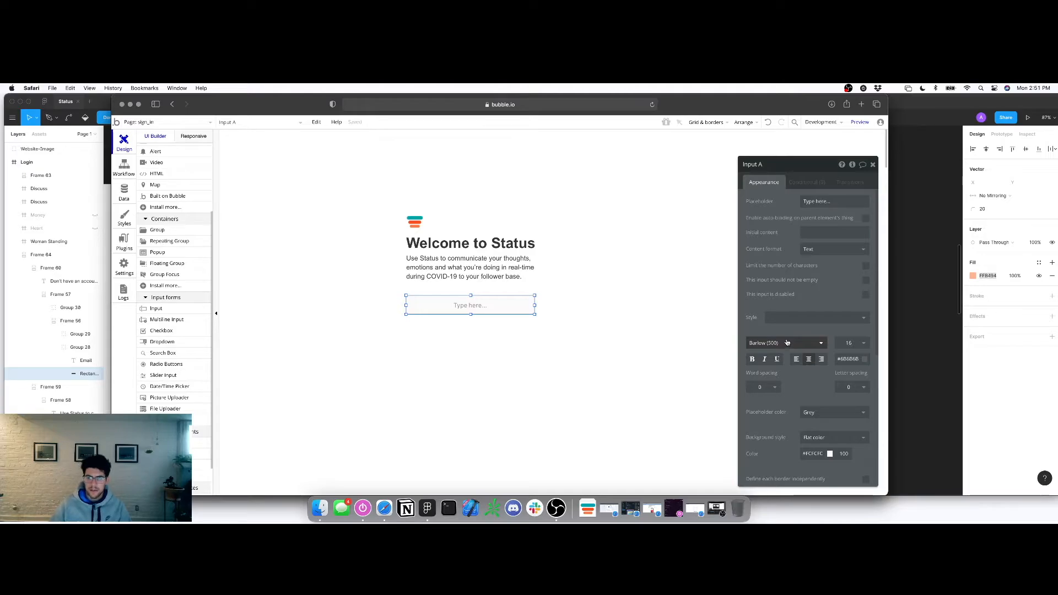
click(787, 342)
text(ariall)
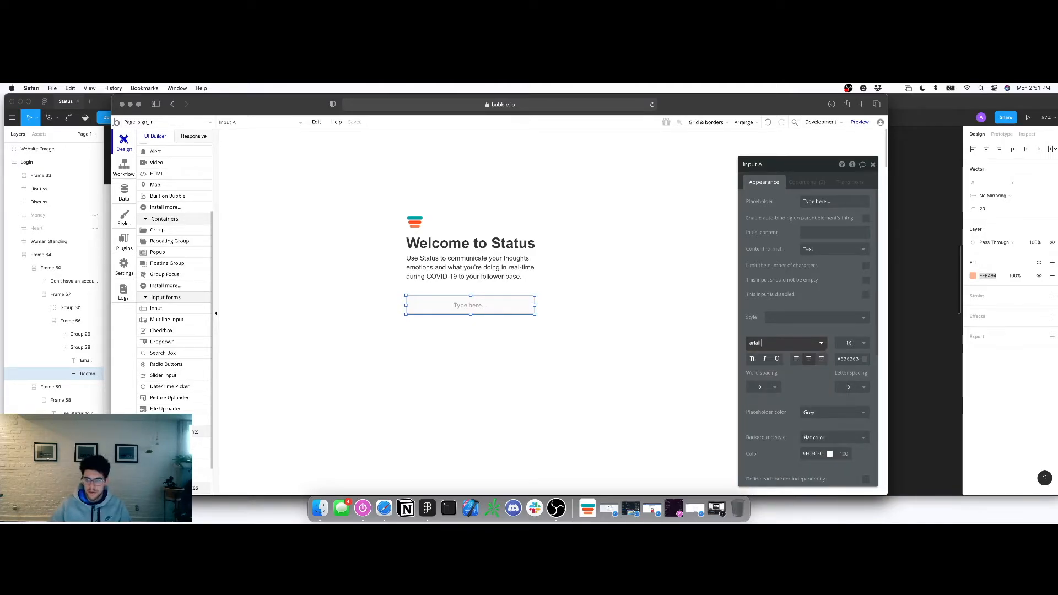
key(BackSpace)
click(768, 357)
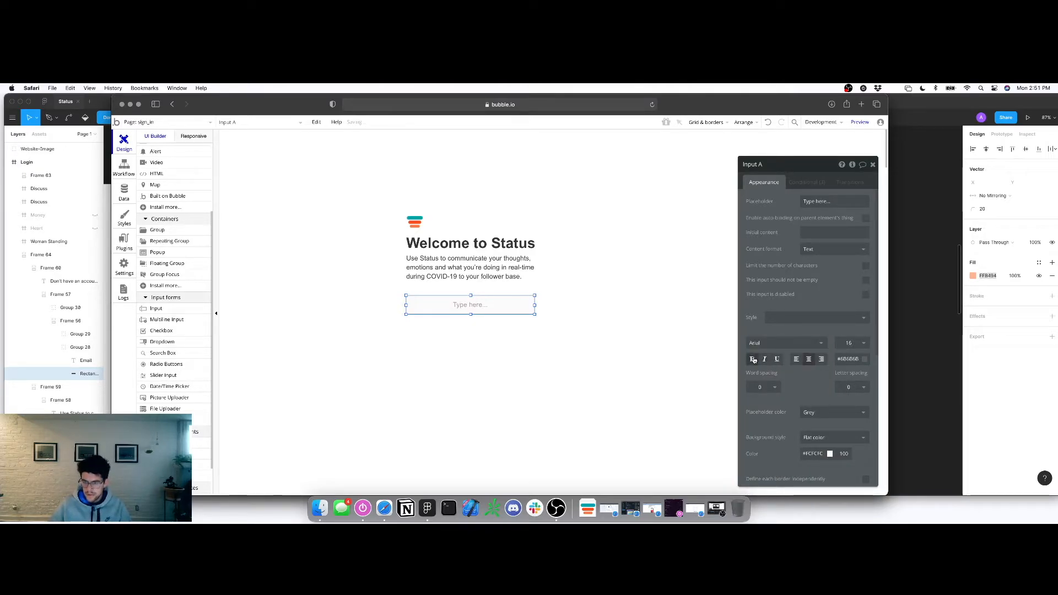
Set the input's placeholder to 'Enter Email...' and clear its element name for renaming
click(834, 201)
text(Enter Email)
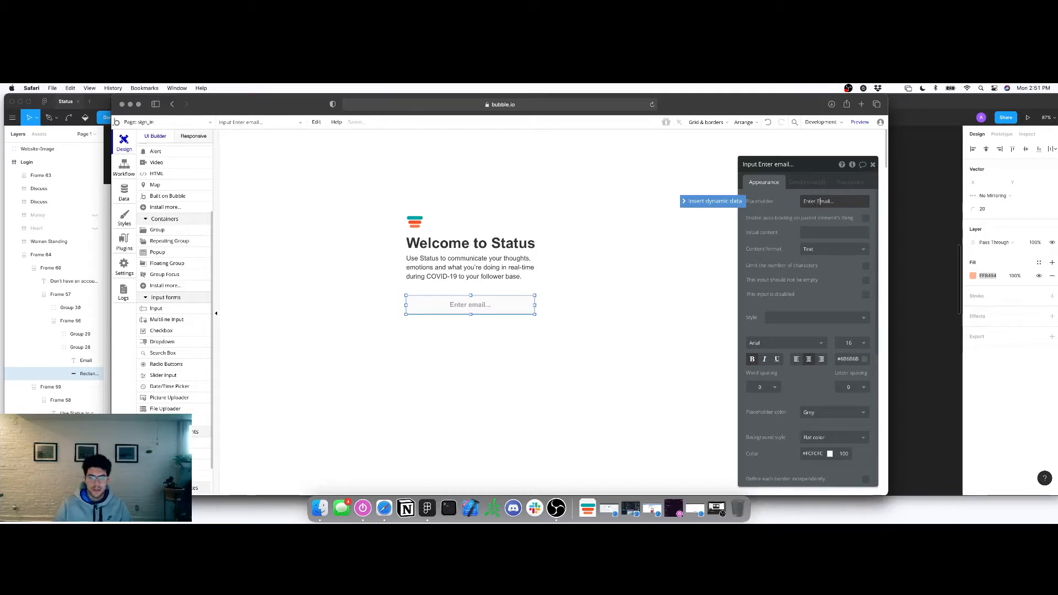
scroll(815, 211, down, 3)
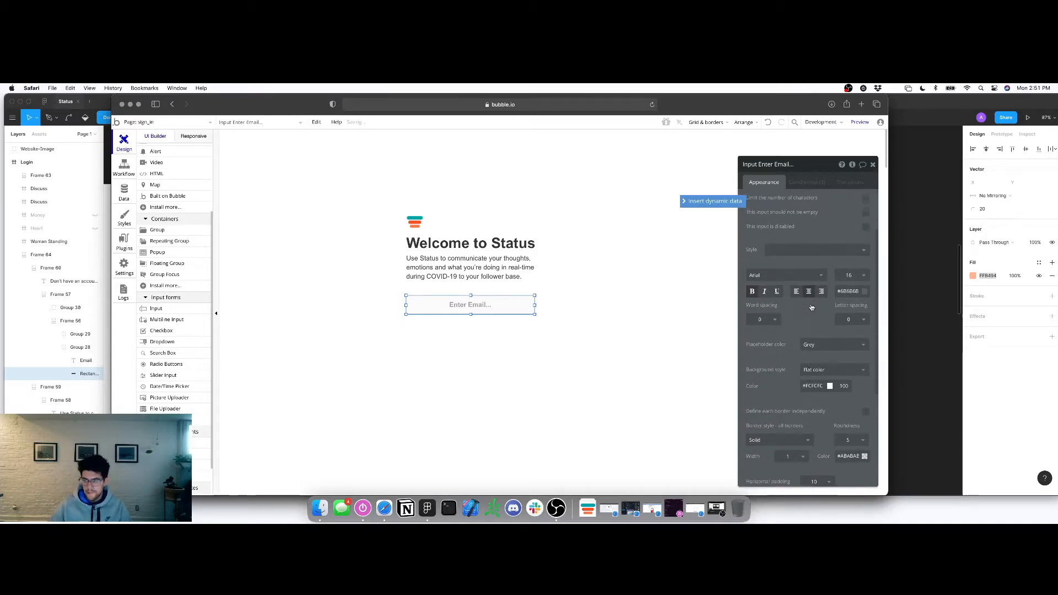
key(alt)
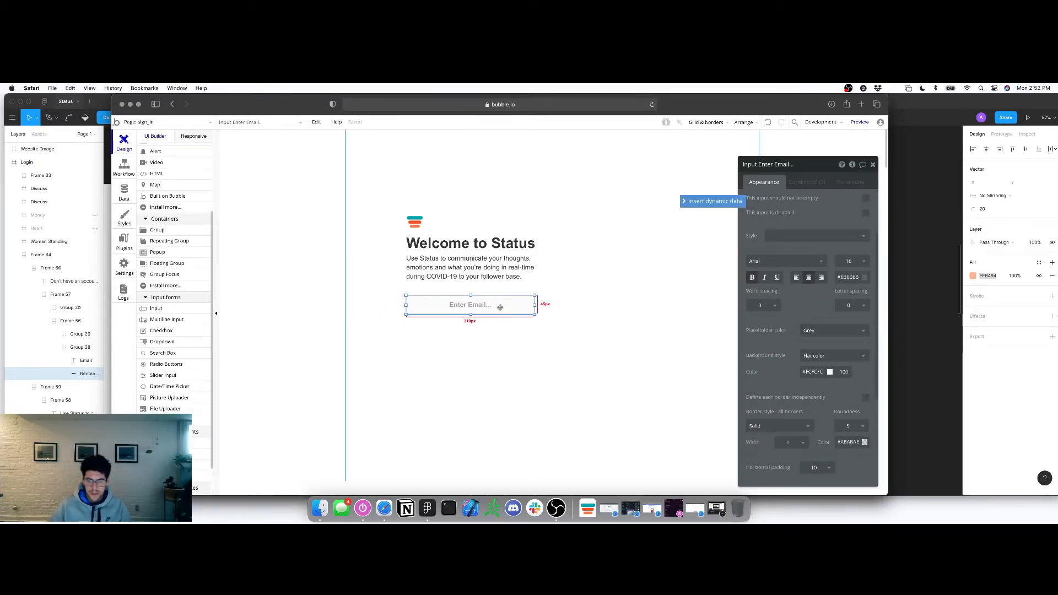
click(770, 167)
key(super+a)
key(BackSpace)
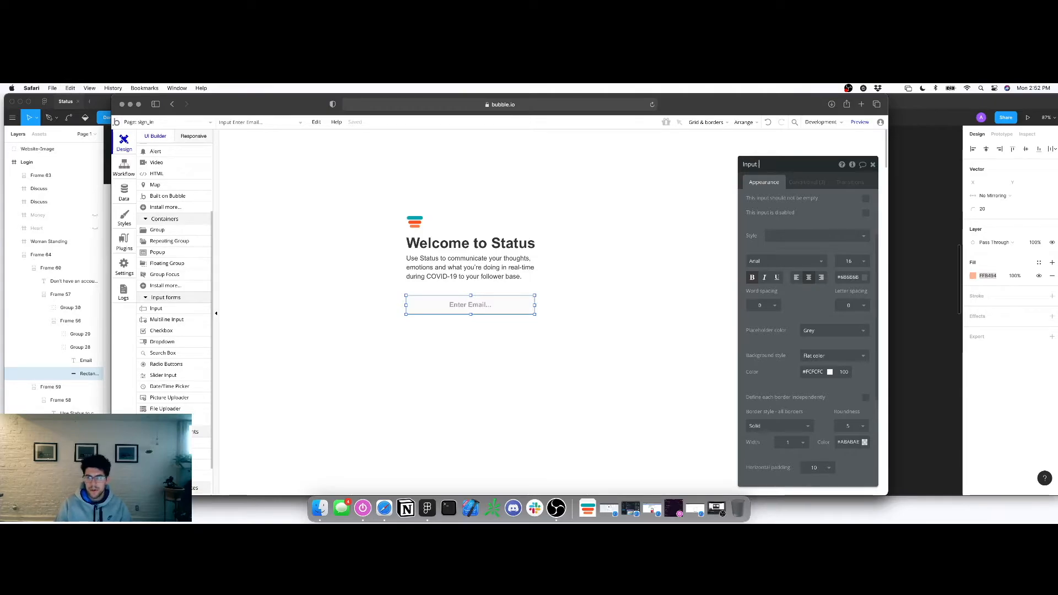
Rename the intro paragraph element Text-status and the heading element Text-header
click(472, 259)
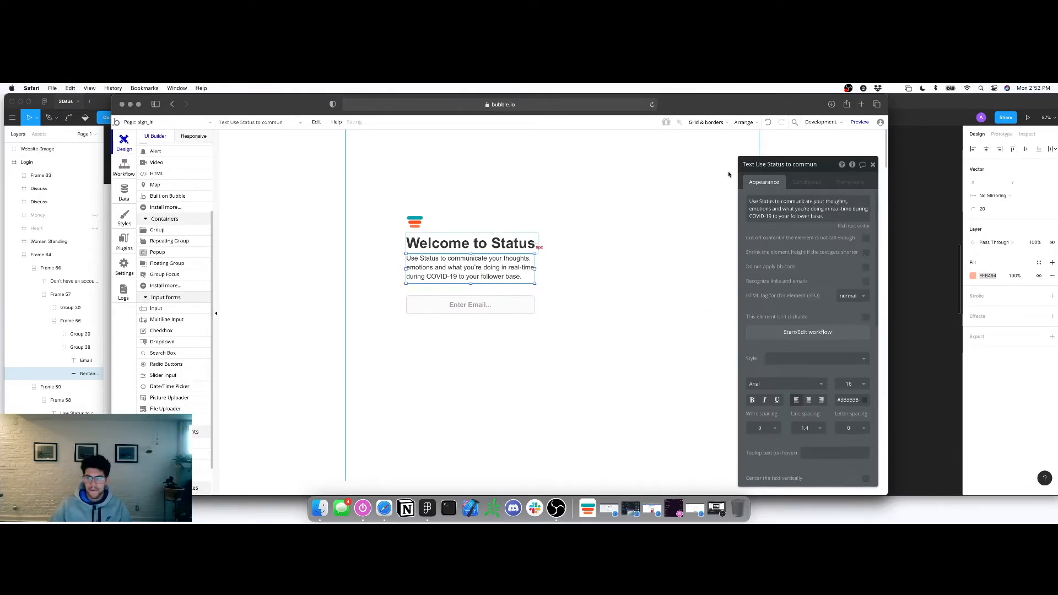
key(super+a)
text(Tesx)
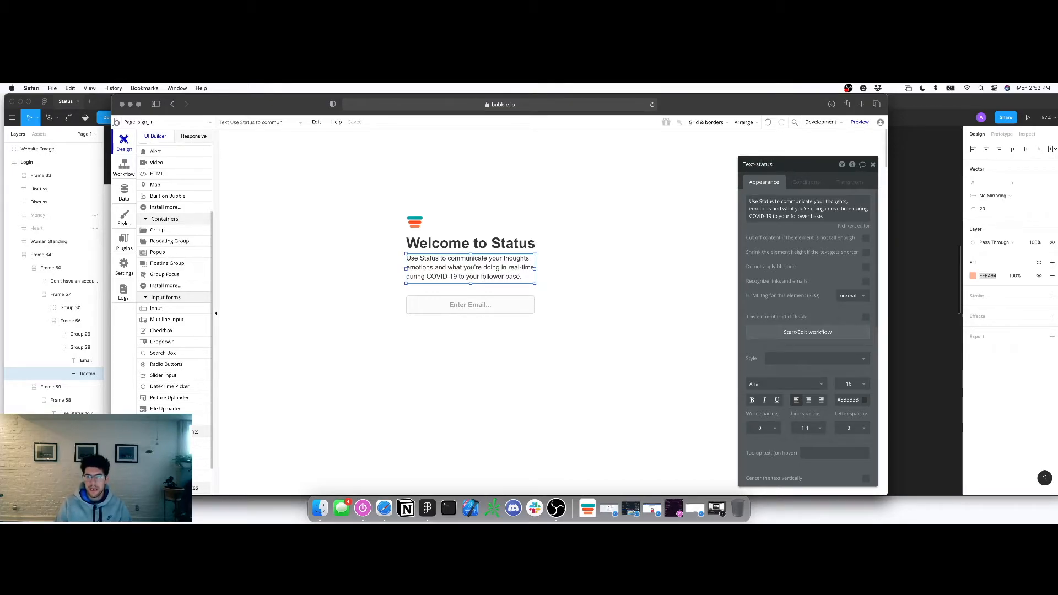
click(471, 243)
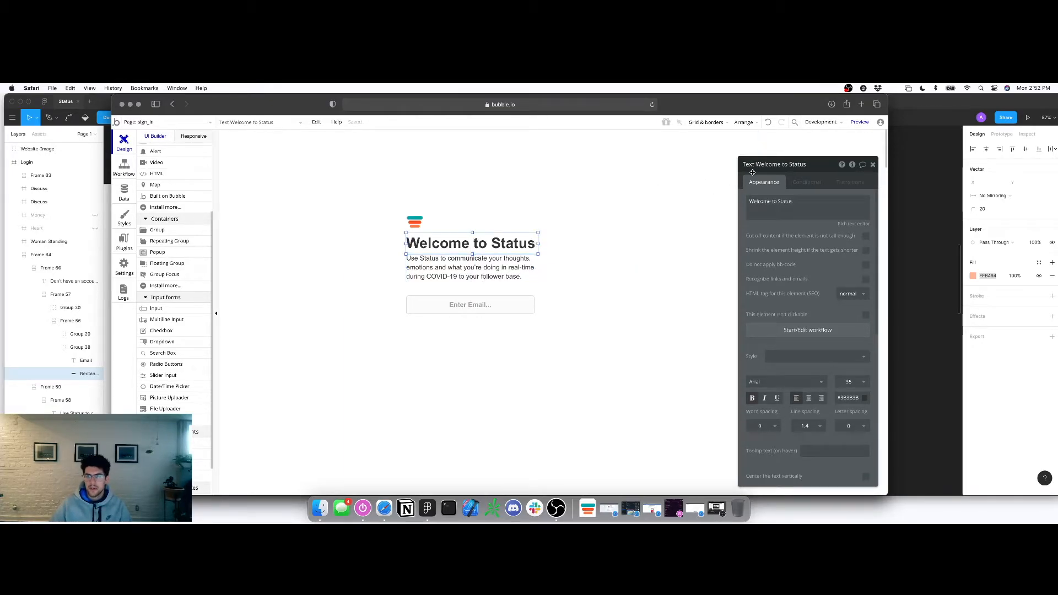
key(super+a)
text(Te)
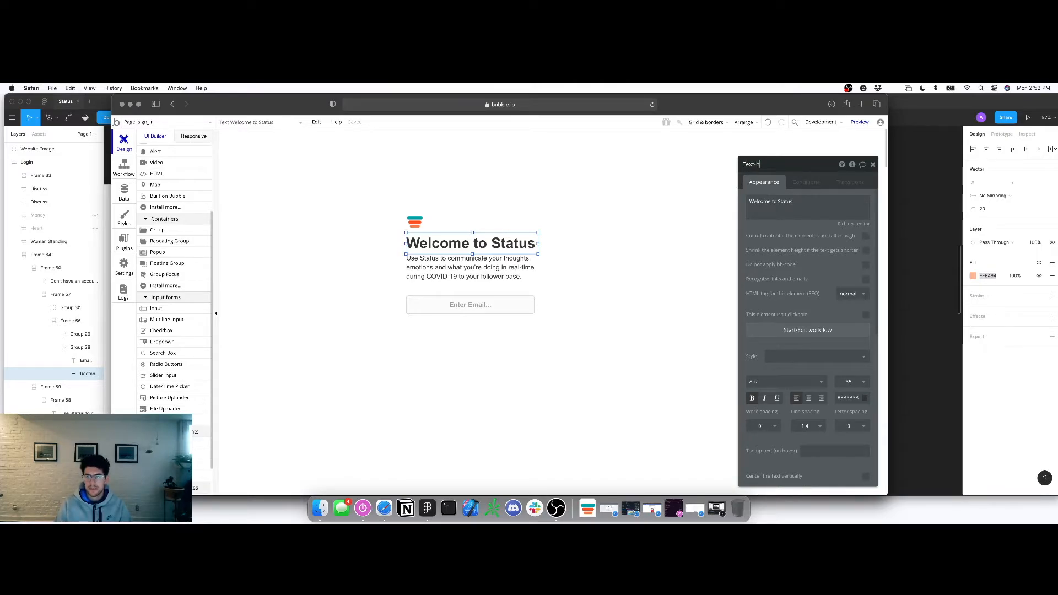
Reselect the Enter Email input and check the Figma login design for reference
click(471, 305)
scroll(821, 359, down, 7)
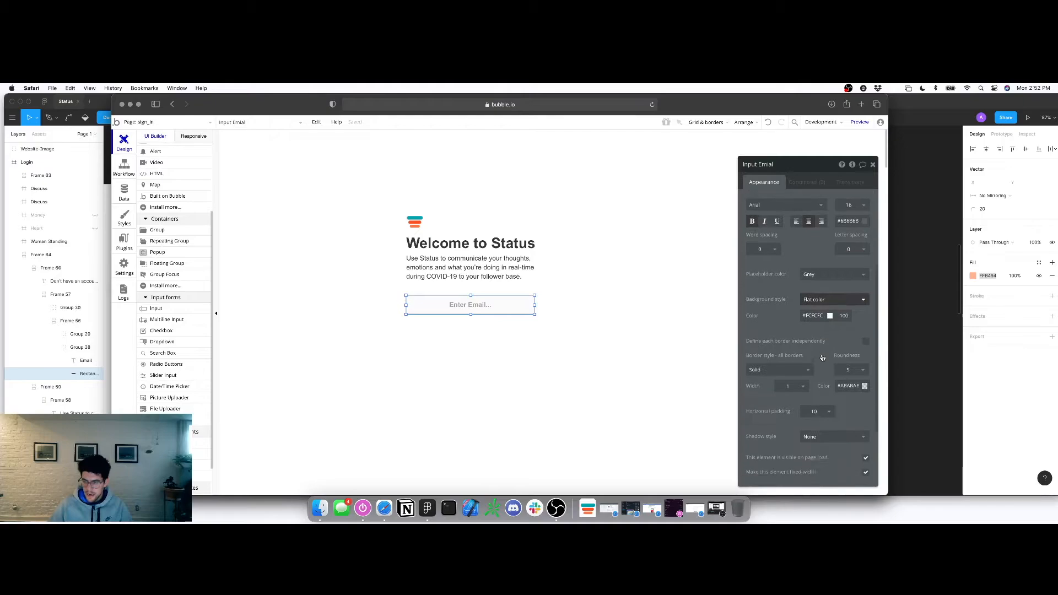
key(super+Tab)
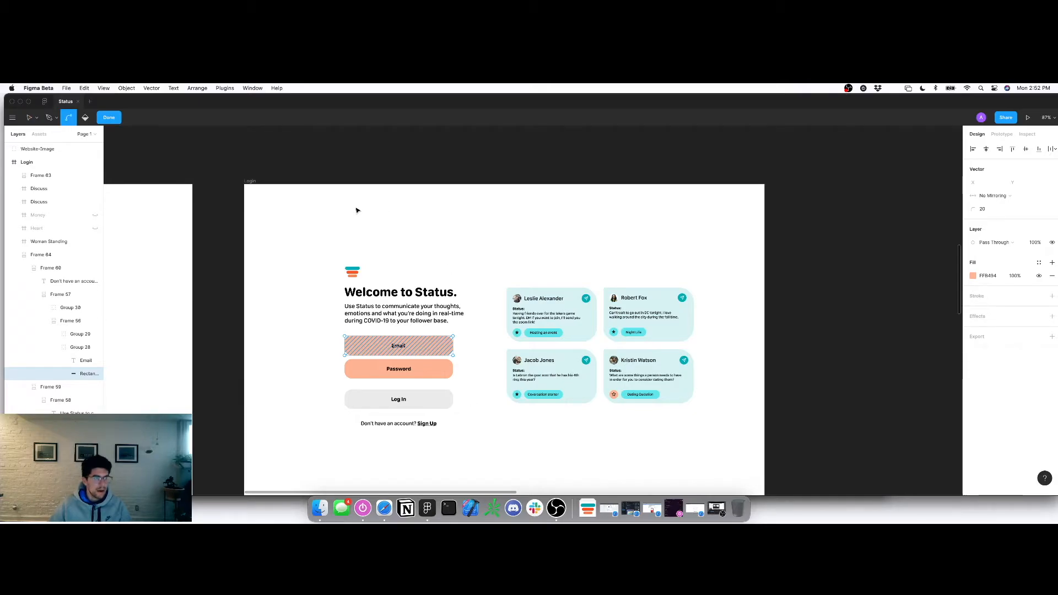
key(super+Tab)
Set the email input's border colour to #FFB494
drag(683, 108, 696, 109)
key(alt)
scroll(893, 382, down, 1)
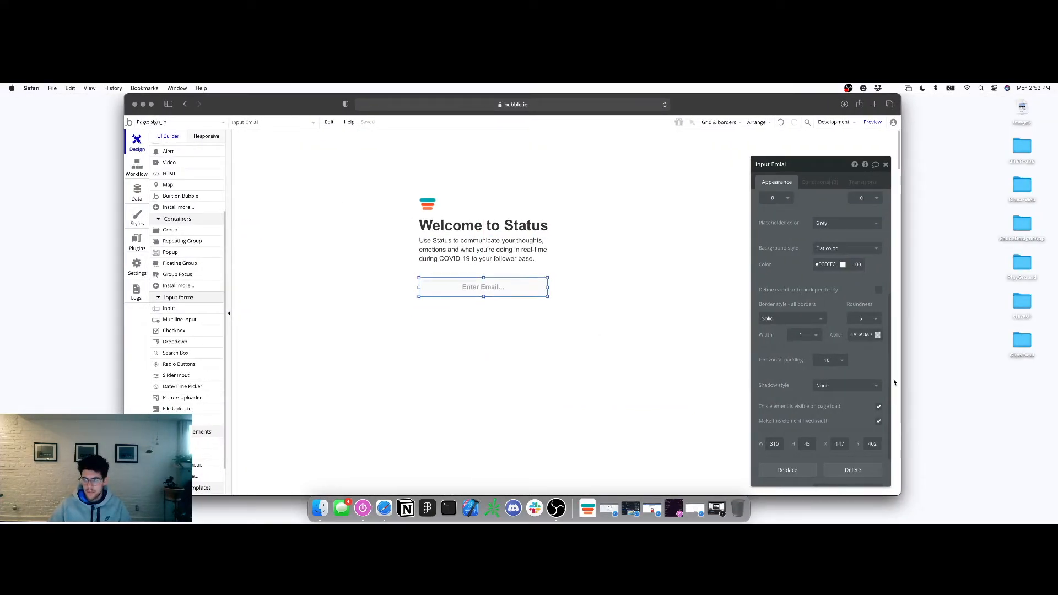
scroll(845, 368, down, 1)
scroll(844, 368, down, 1)
click(863, 286)
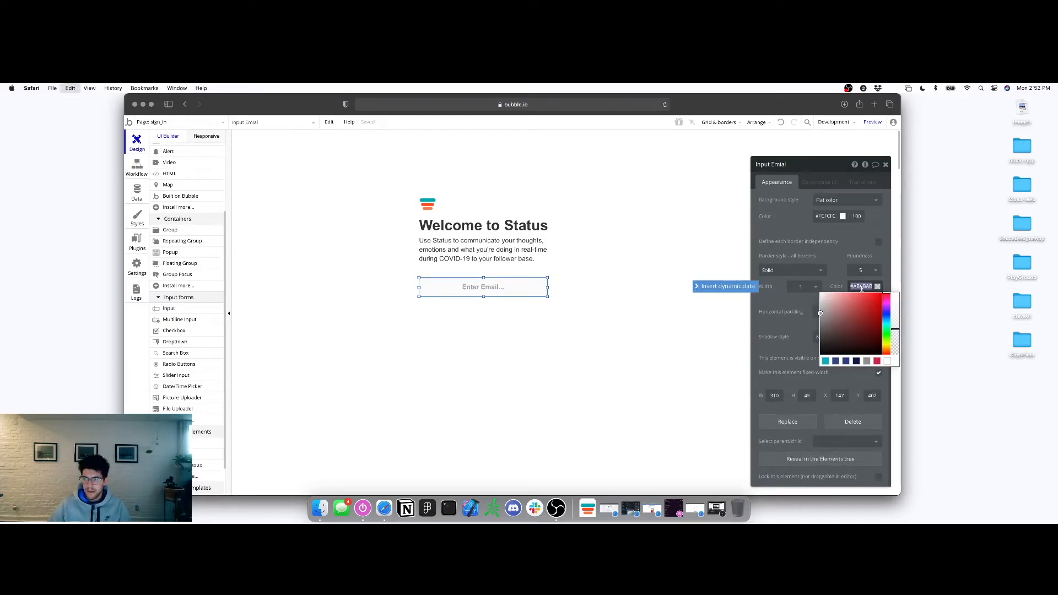
text(#FFB494)
click(831, 261)
key(alt)
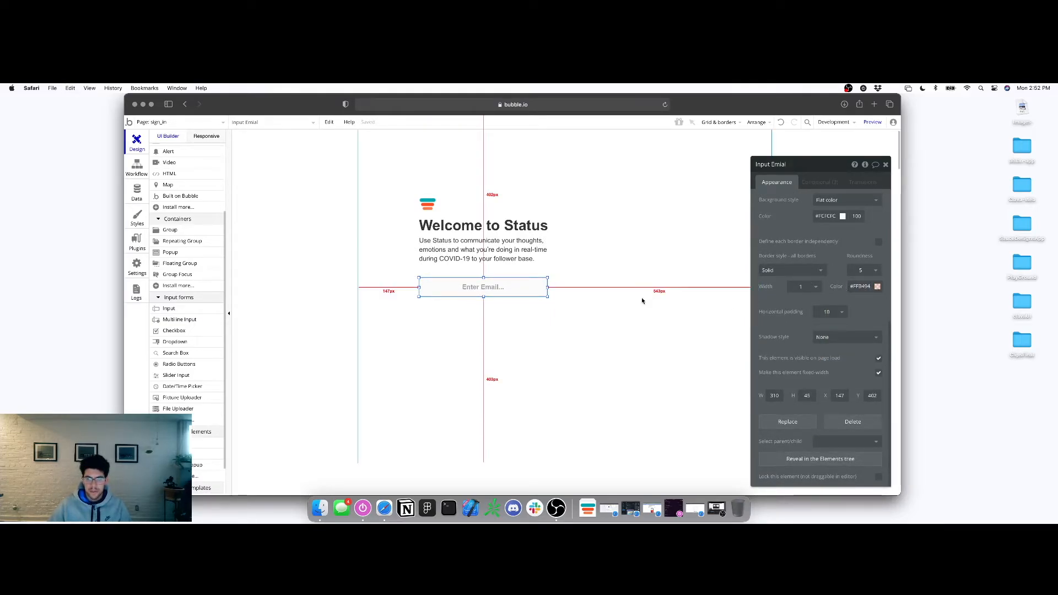
click(863, 286)
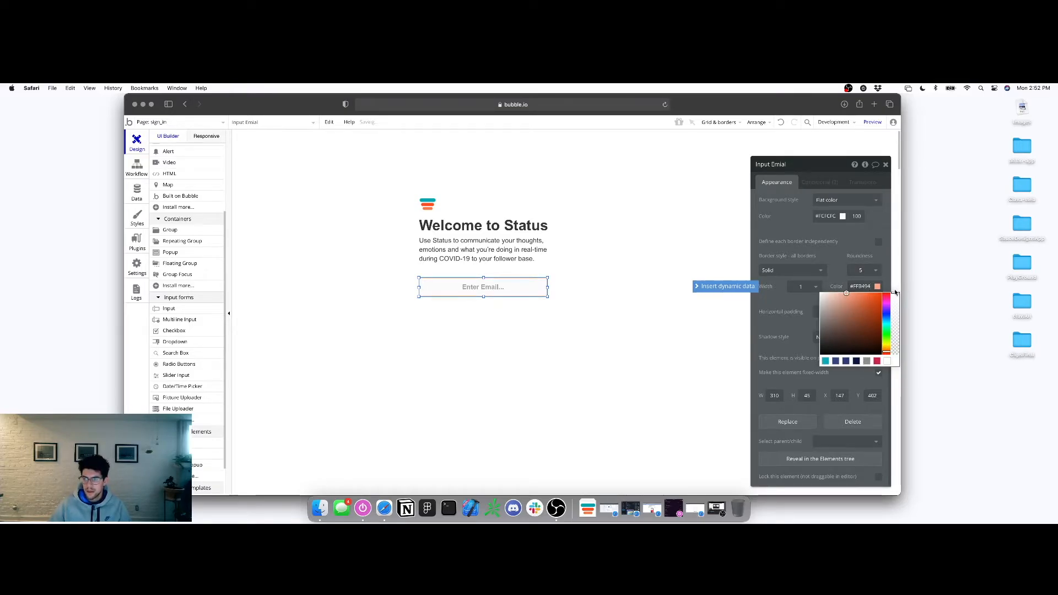
click(844, 259)
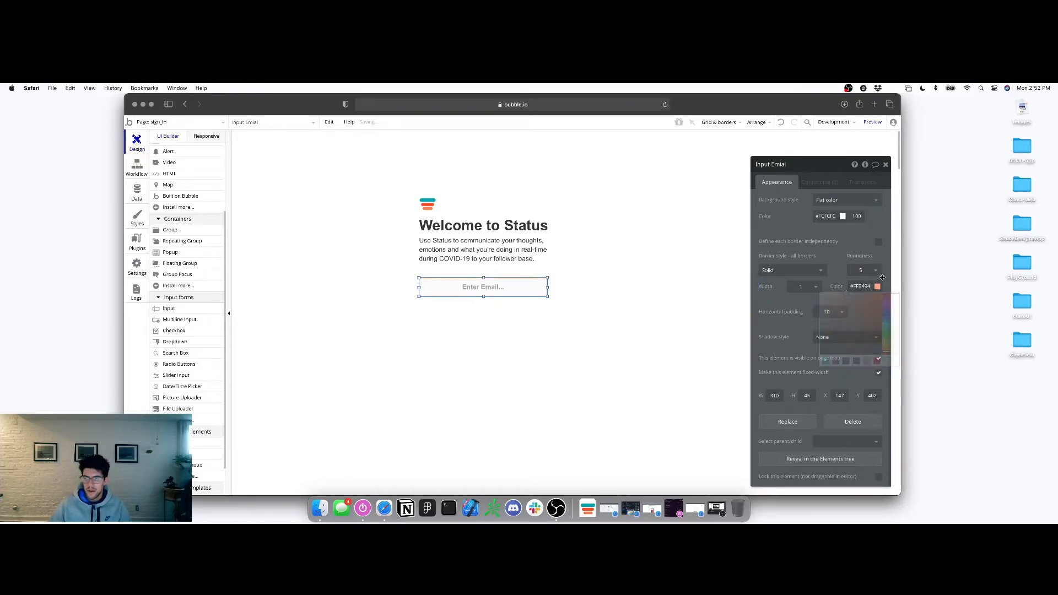
click(850, 292)
click(828, 273)
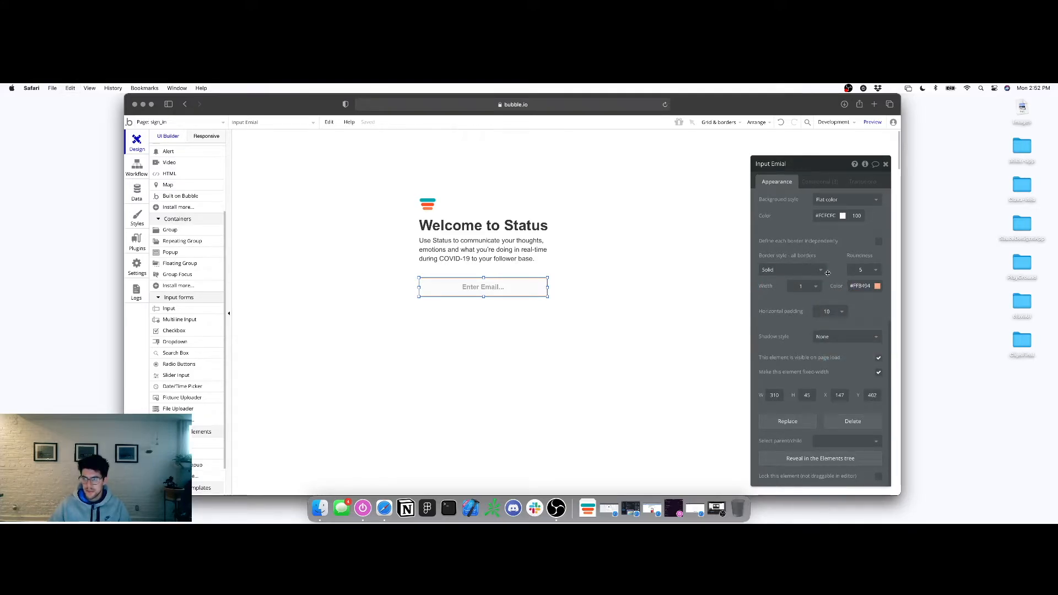
Give the email input no border, roundness 20, and horizontal padding 0
click(801, 271)
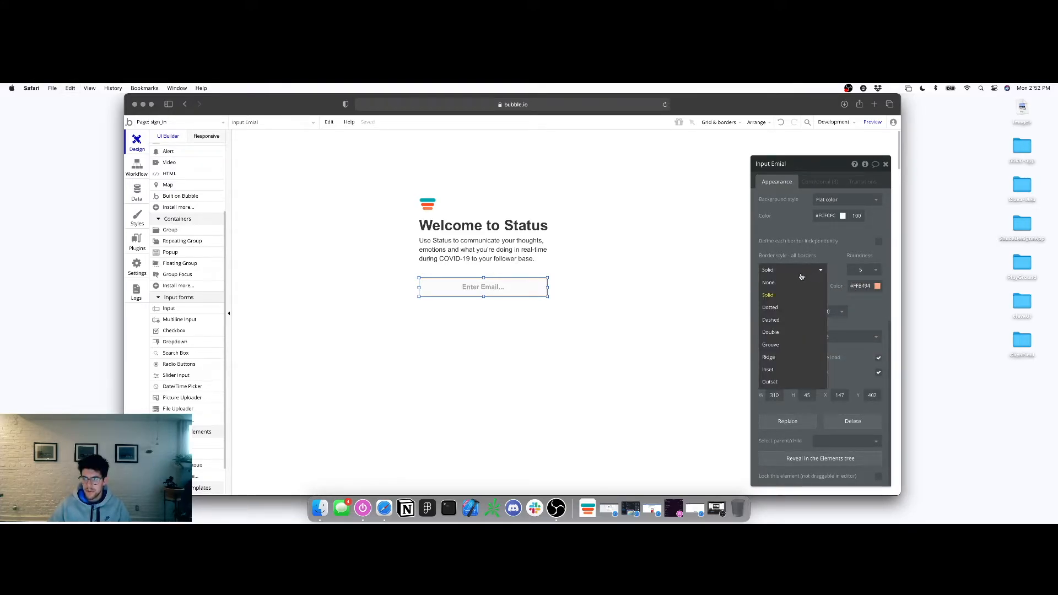
click(769, 283)
click(872, 286)
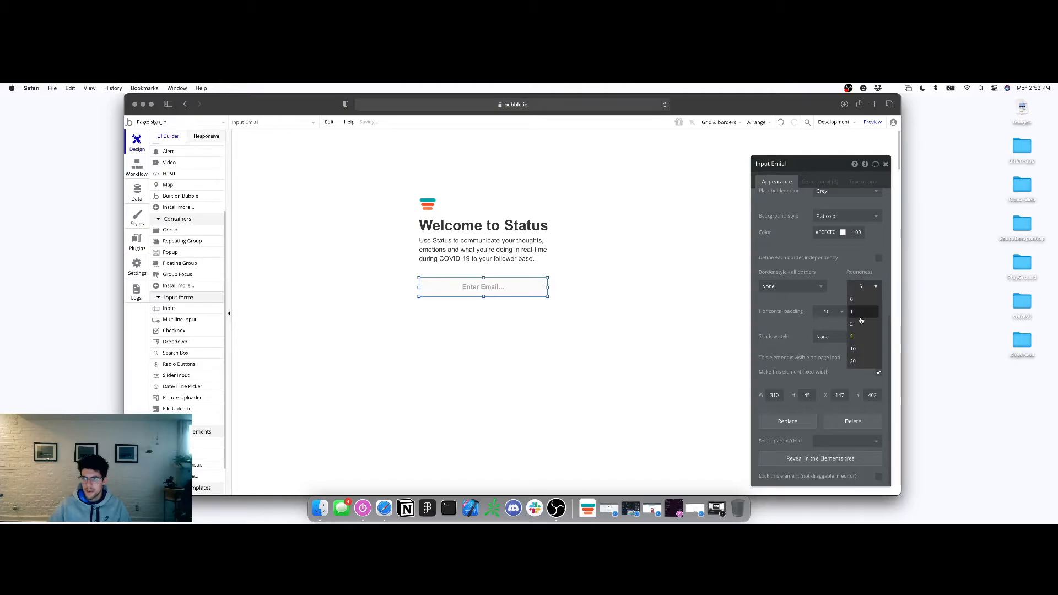
click(856, 350)
click(868, 292)
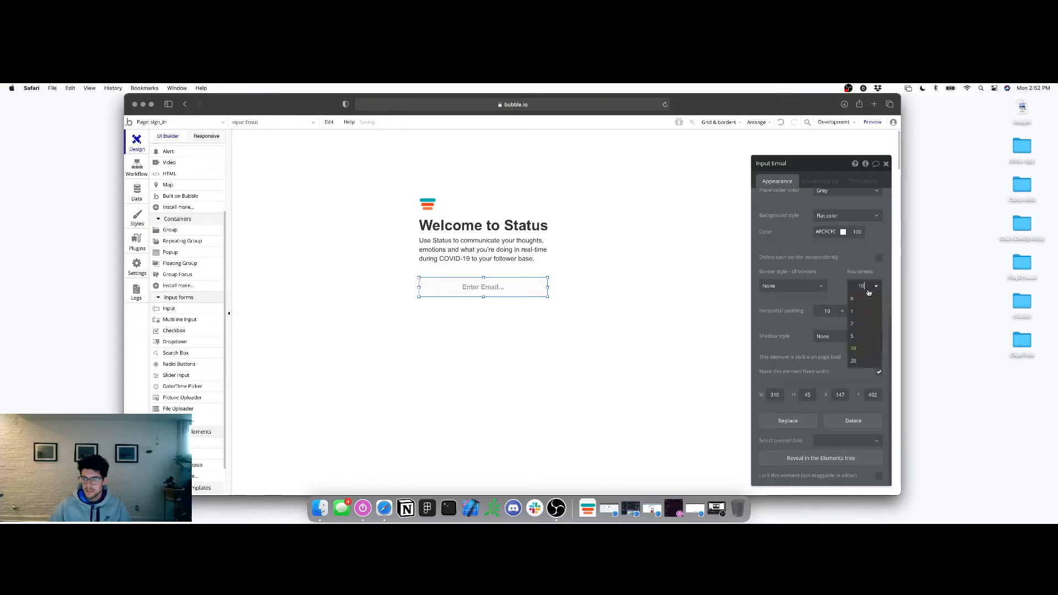
click(855, 361)
scroll(830, 305, up, 1)
click(831, 336)
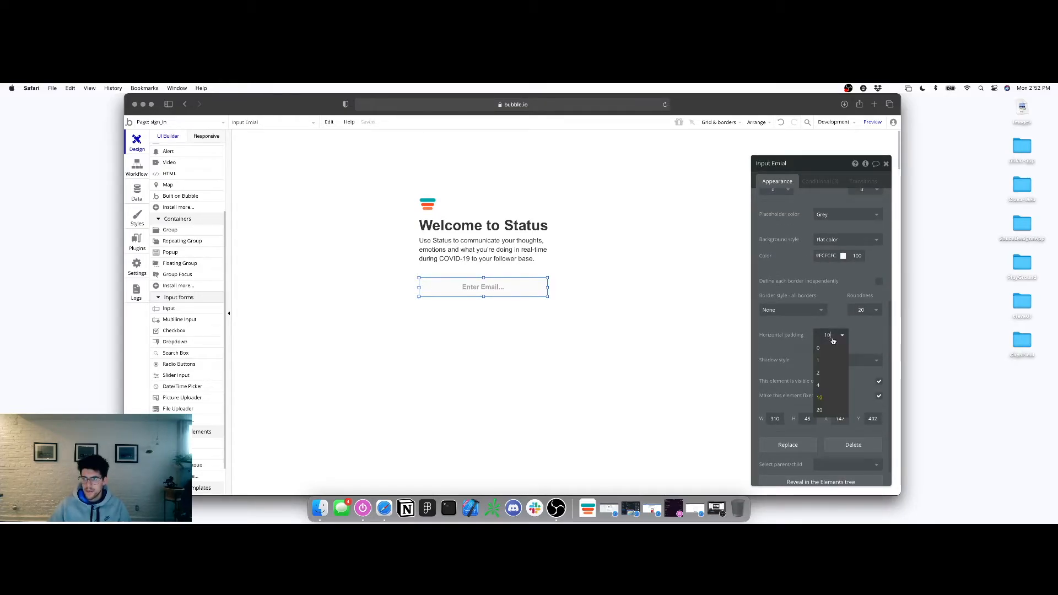
click(826, 351)
Fill the input with #FFB494 and make its placeholder and font colour black
scroll(844, 300, up, 1)
drag(836, 280, 815, 287)
text(#FFB494)
click(785, 282)
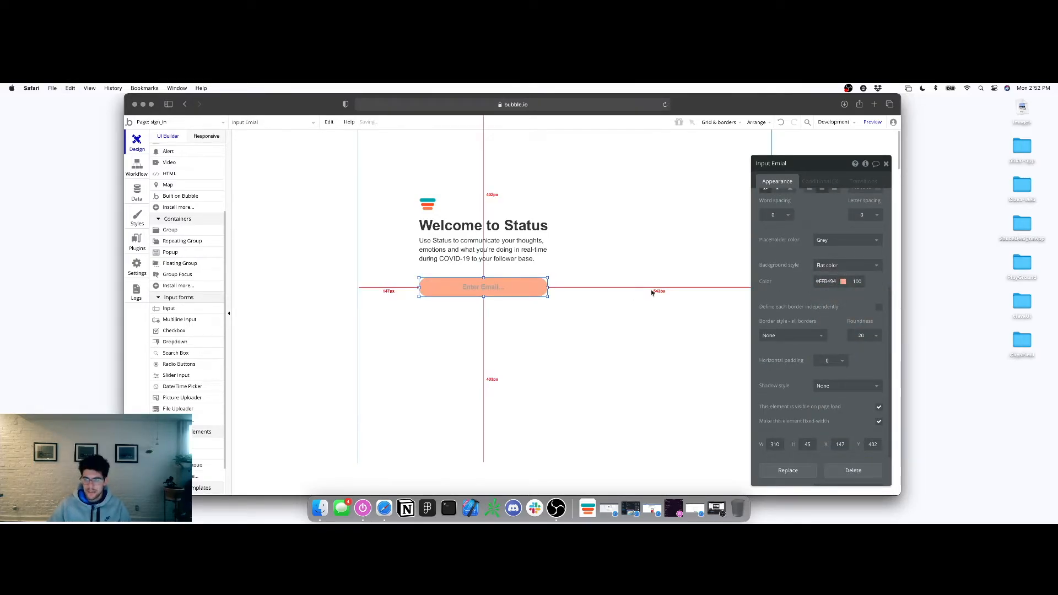
scroll(849, 274, up, 1)
click(840, 271)
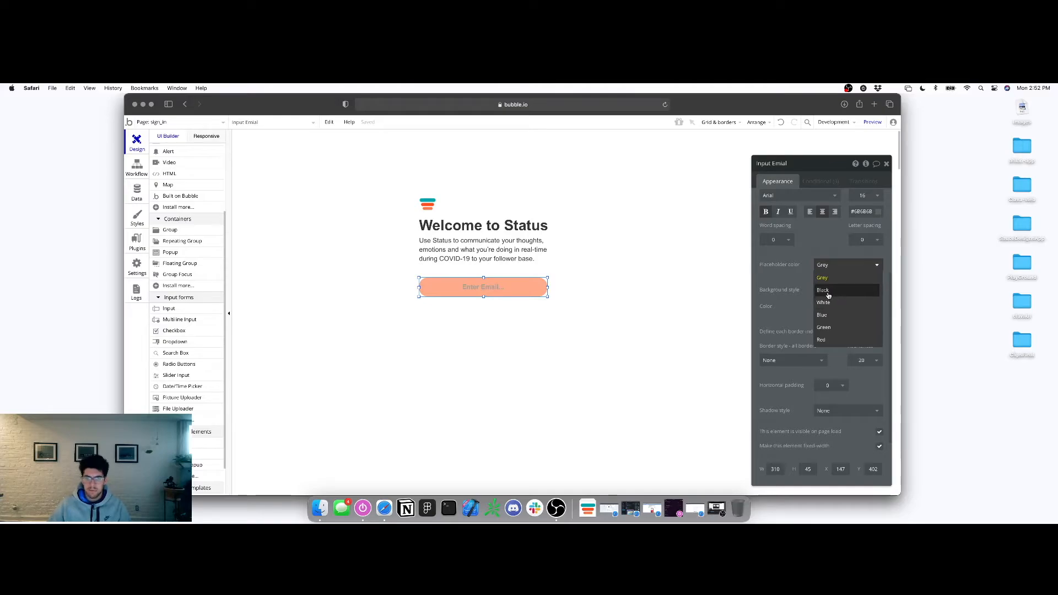
click(823, 290)
scroll(779, 293, up, 1)
scroll(779, 293, up, 2)
click(878, 294)
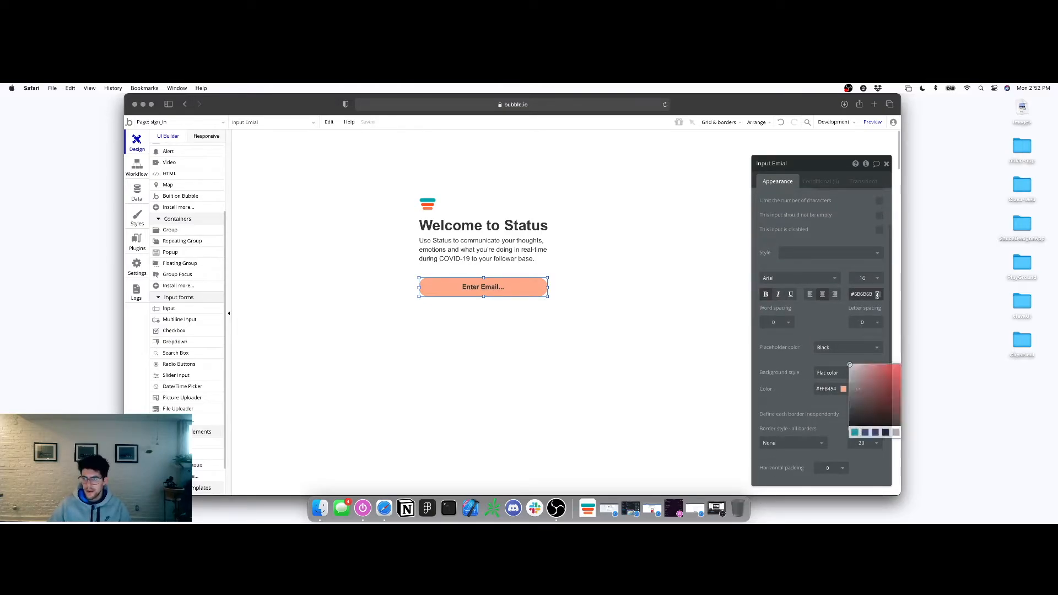
drag(848, 341, 785, 384)
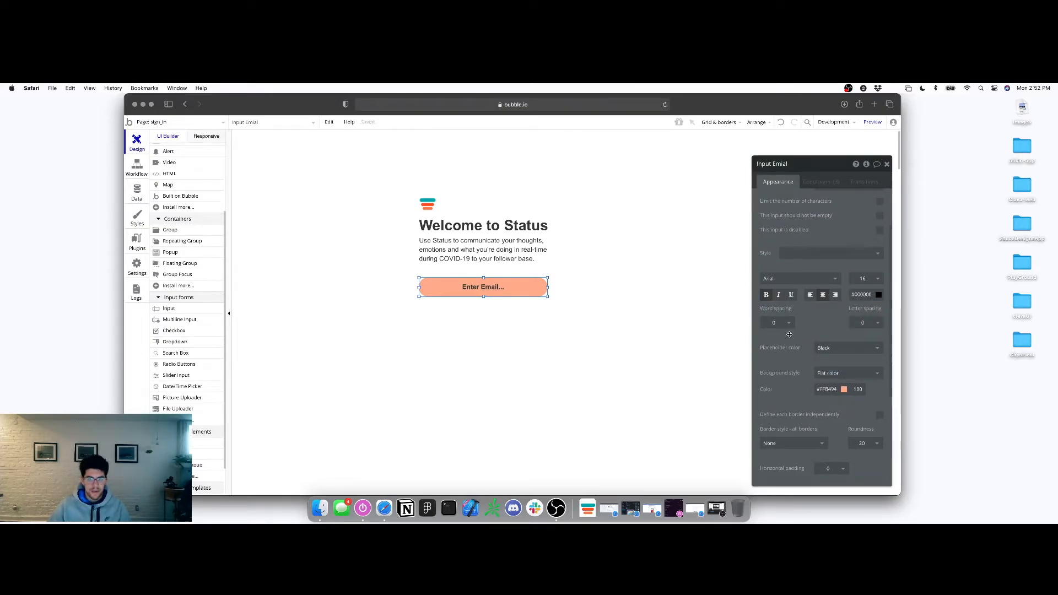
click(536, 303)
Copy the email input, paste a duplicate, and place it directly below the original
click(505, 295)
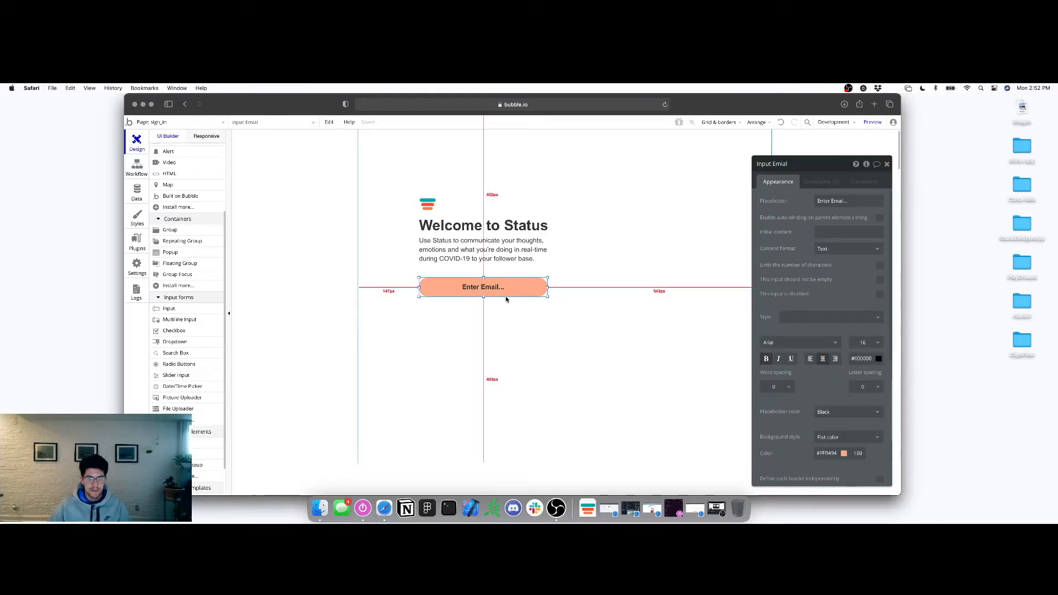
right_click(501, 291)
click(519, 325)
right_click(472, 313)
click(496, 345)
mouse_move(501, 304)
mouse_down()
mouse_move(484, 309)
mouse_move(499, 310)
mouse_up()
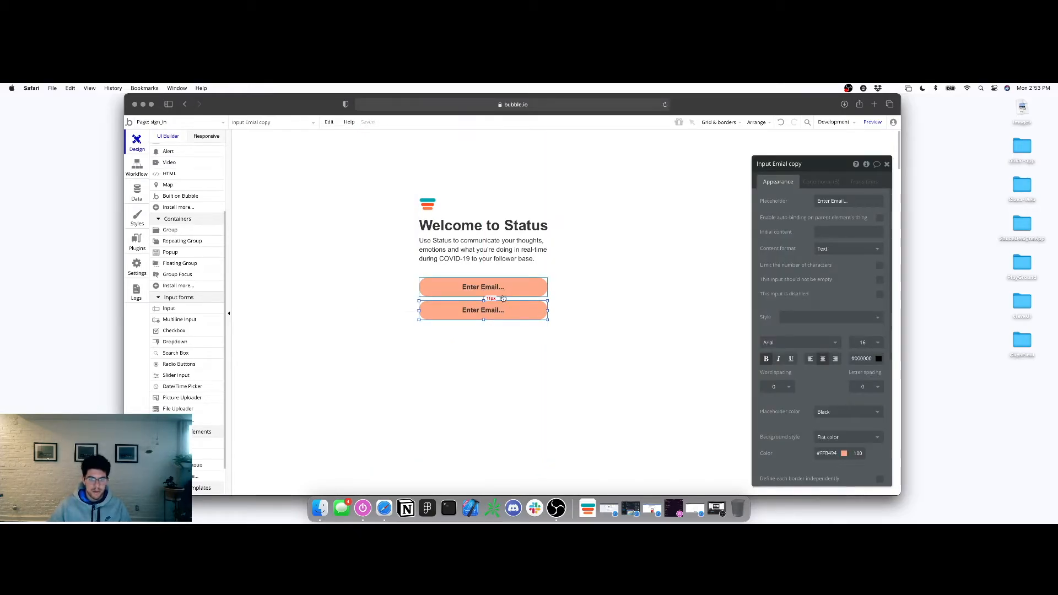
Change the copied input's placeholder to 'Enter Password...' and rename it Input-password
click(864, 202)
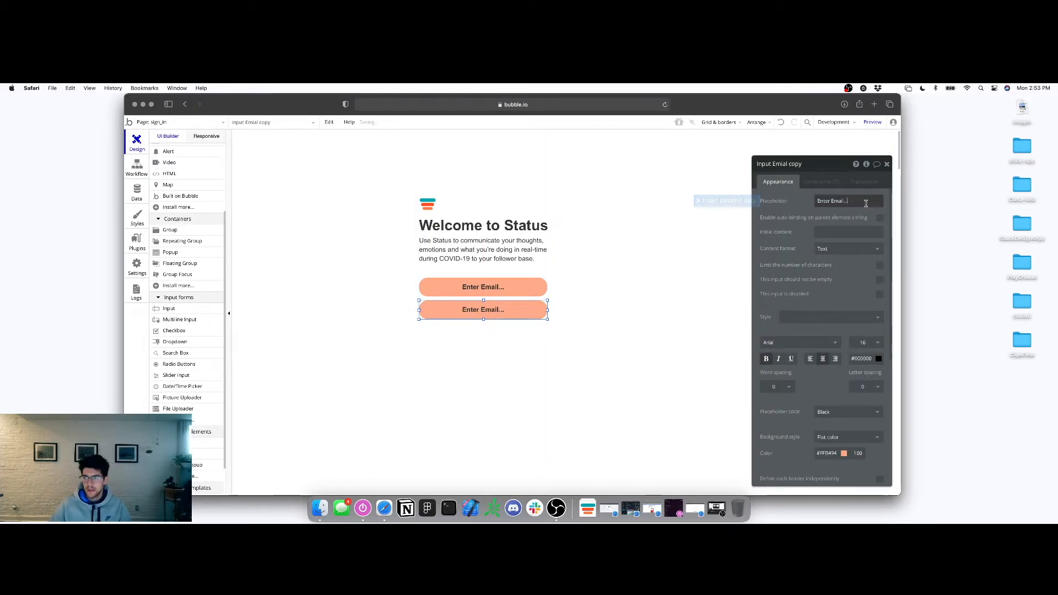
key(BackSpace)
key(BackSpace)
key(BackSpace)
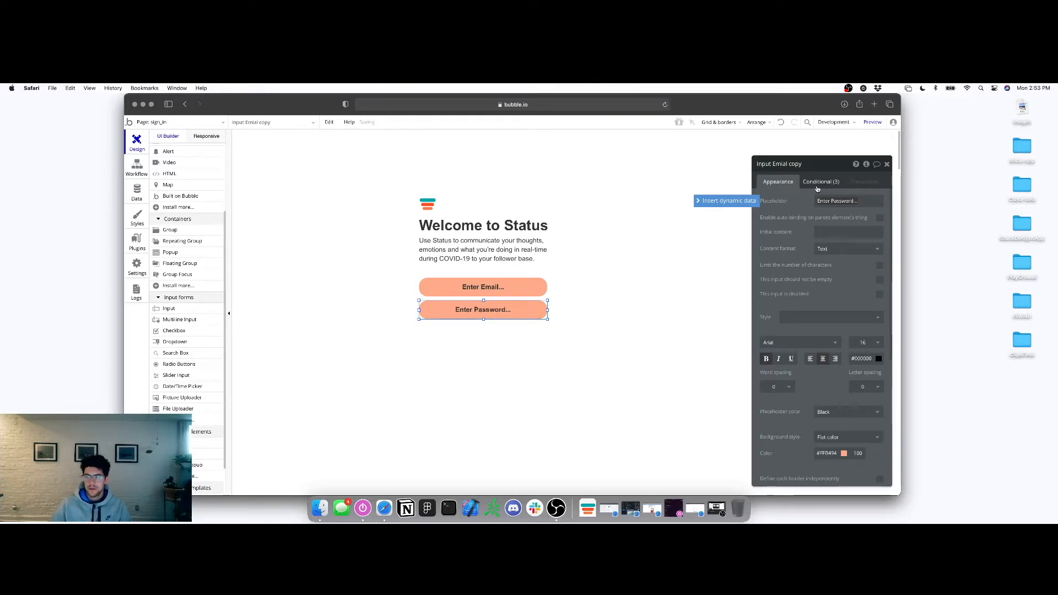
click(792, 165)
text(Inpu)
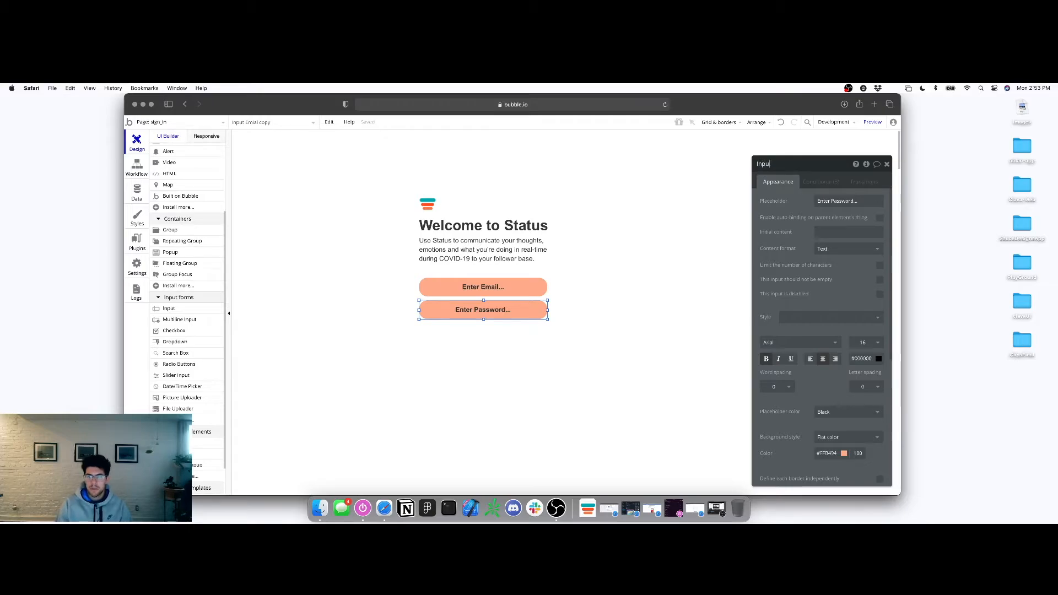
text(t-password)
key(Return)
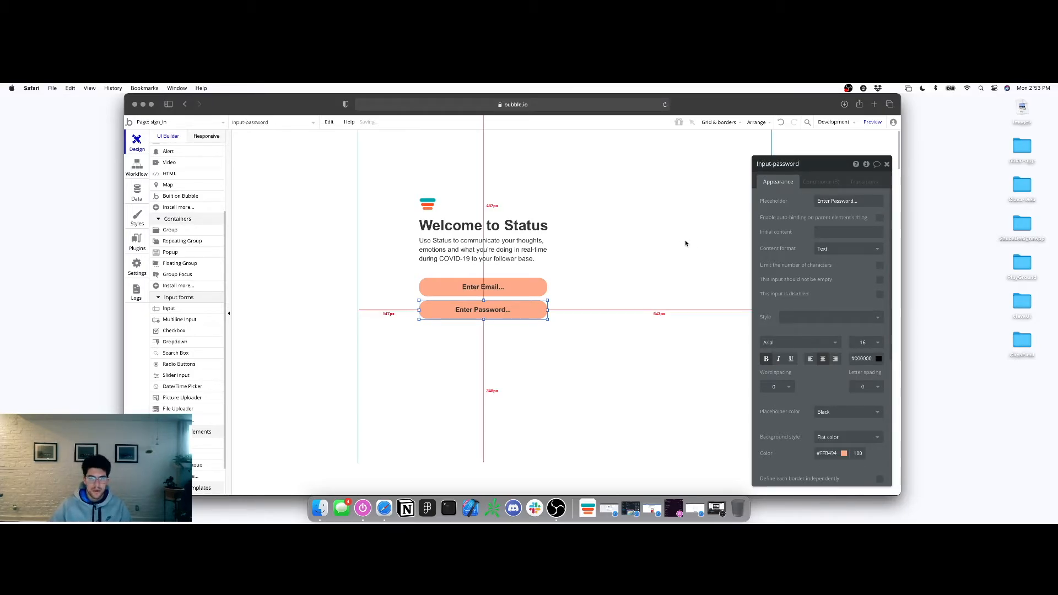
Delete the conditional styles from both the password and email inputs
click(826, 184)
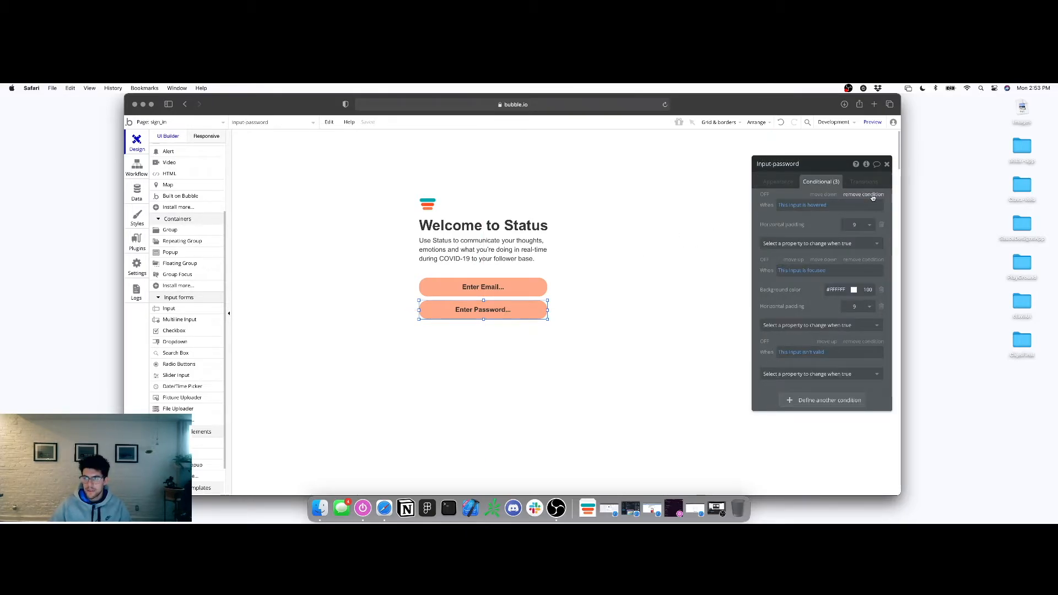
triple_click(873, 196)
click(508, 291)
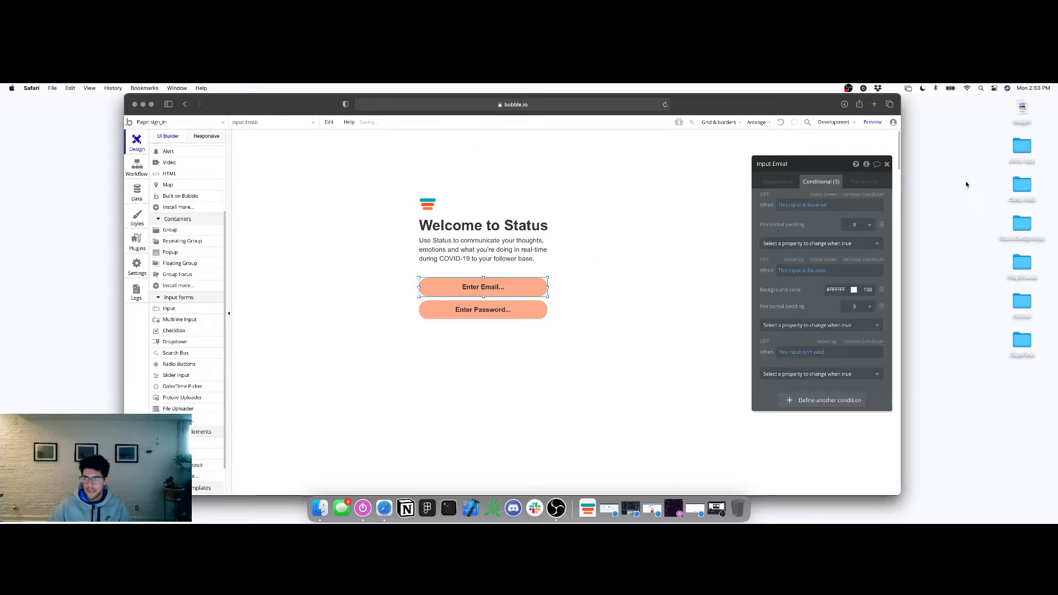
click(880, 195)
click(880, 195)
click(880, 195)
Set the password input's font size to 14
click(493, 312)
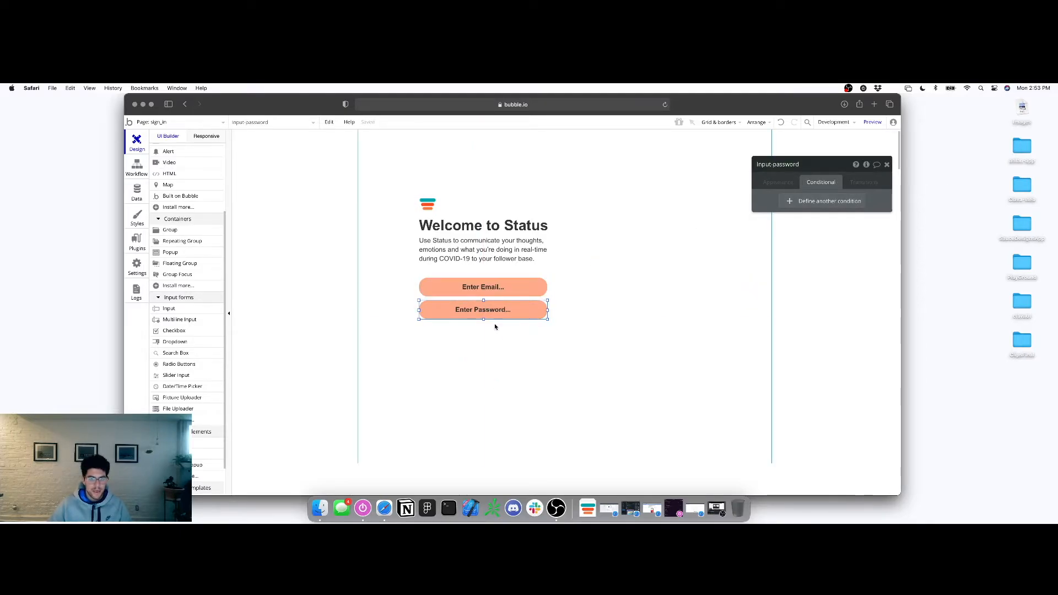
click(777, 182)
click(865, 342)
text(14)
key(Return)
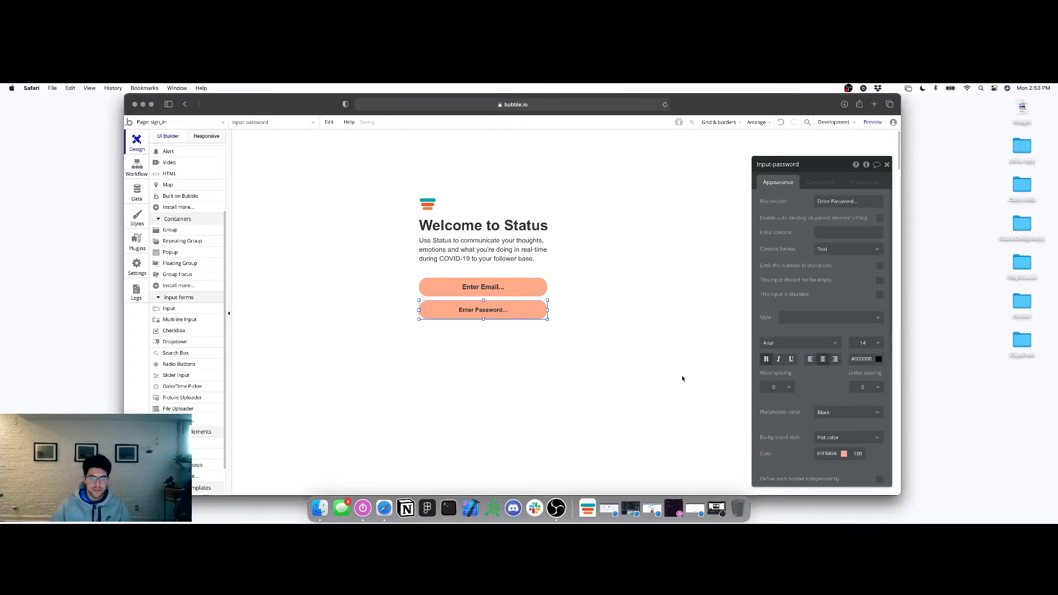
Set the email input's font size to 14, then reselect the password input
click(489, 293)
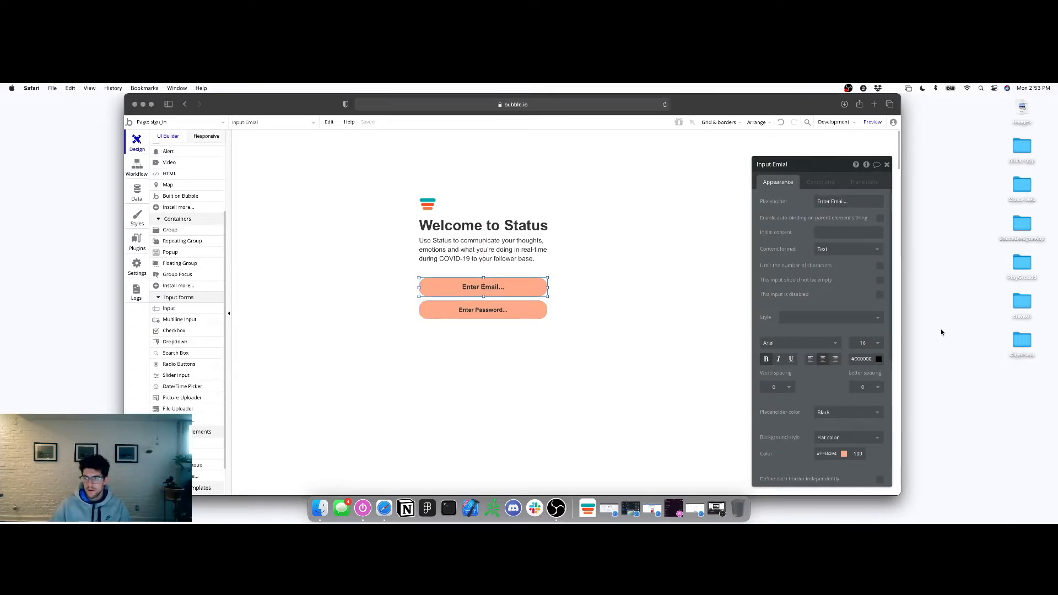
click(864, 344)
key(super+f)
text(14)
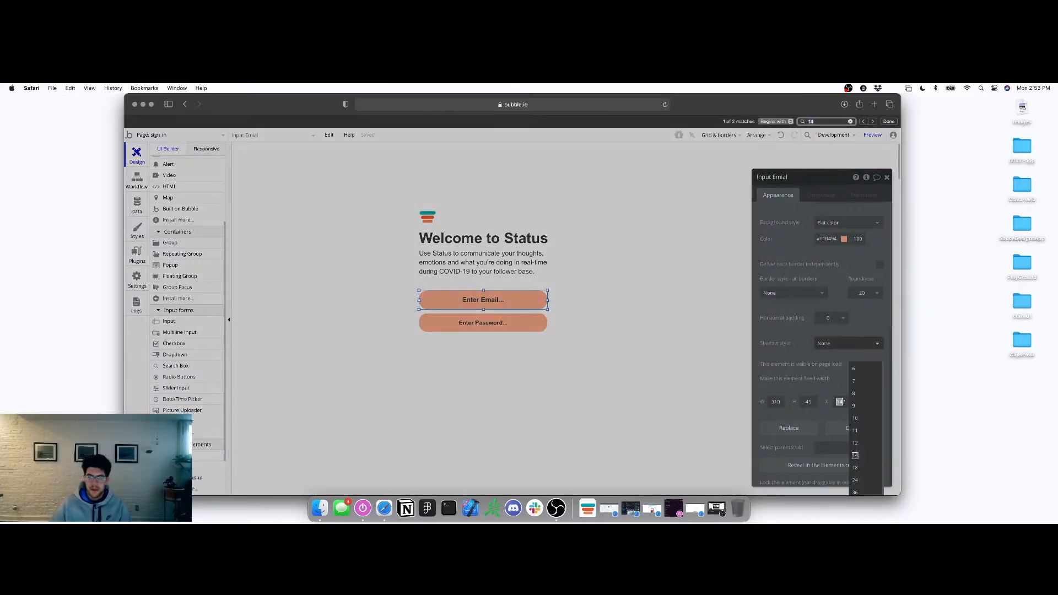
click(850, 334)
scroll(857, 404, down, 1)
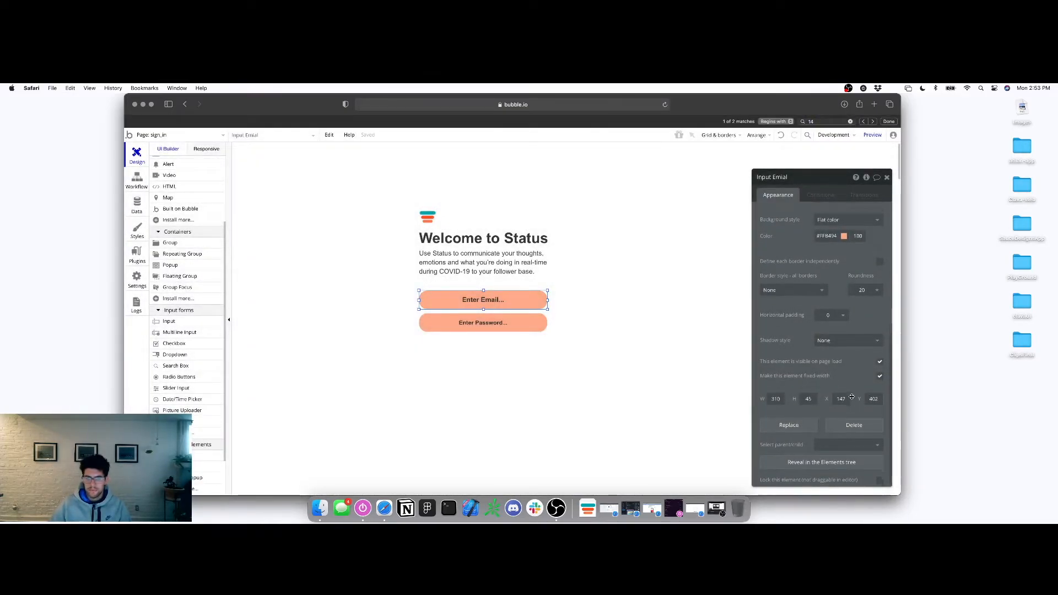
scroll(858, 404, up, 5)
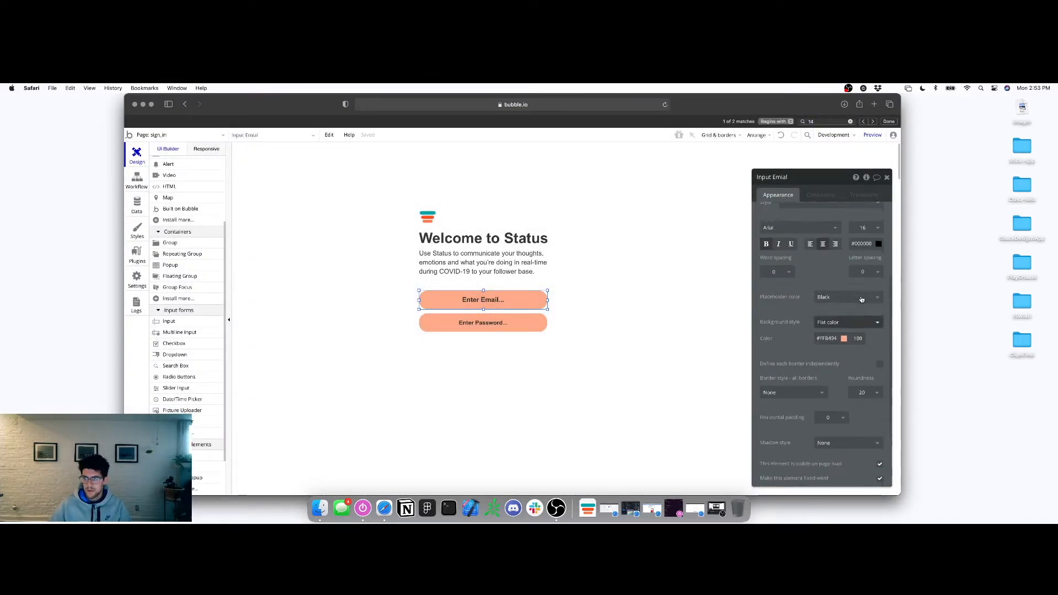
click(864, 278)
text(14)
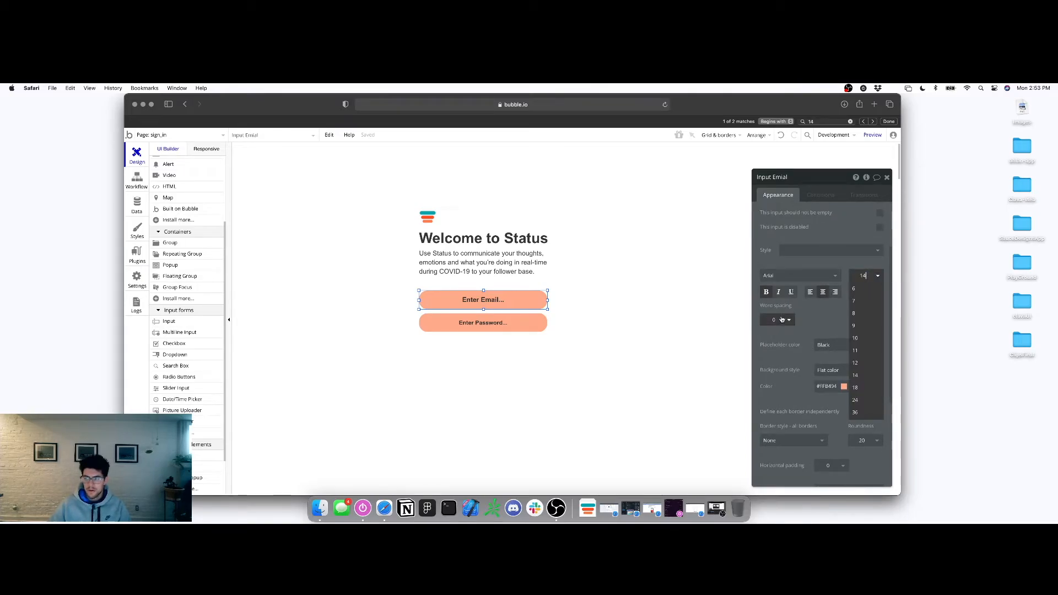
click(776, 321)
click(554, 348)
click(493, 325)
Paste another copy of the email input and place it below the password field
right_click(493, 325)
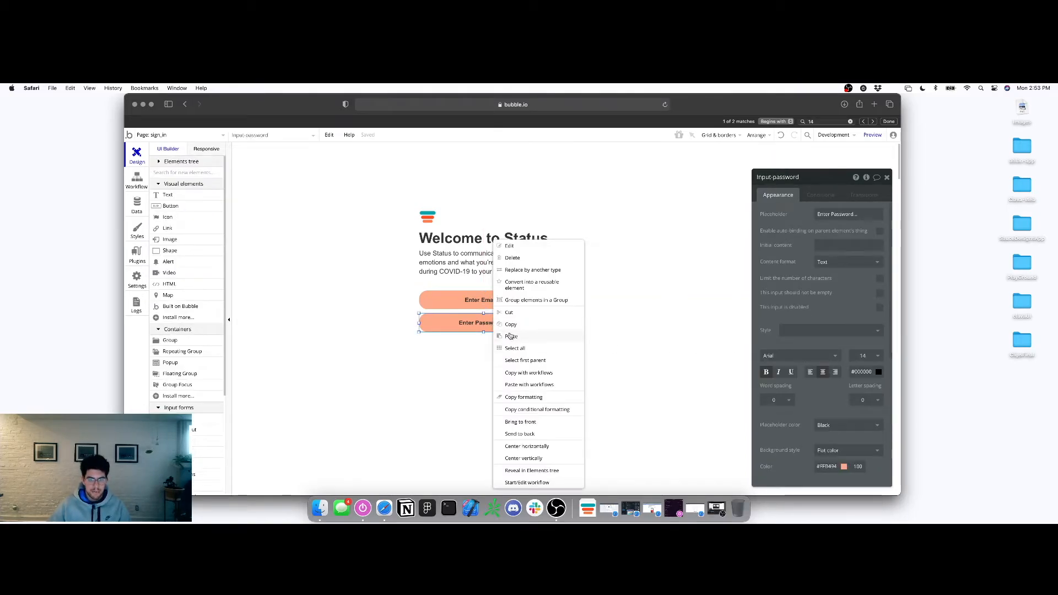
click(439, 359)
right_click(439, 359)
click(457, 390)
drag(474, 334, 473, 353)
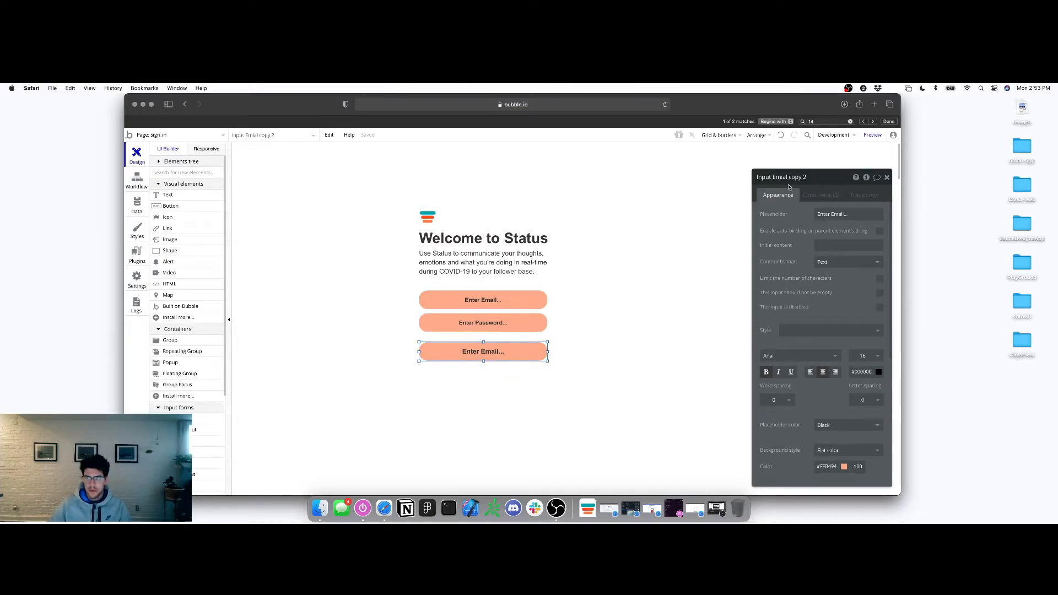
Give the new input a #6B6B6B font colour and a light grey background
scroll(828, 302, down, 2)
scroll(827, 302, down, 1)
click(876, 318)
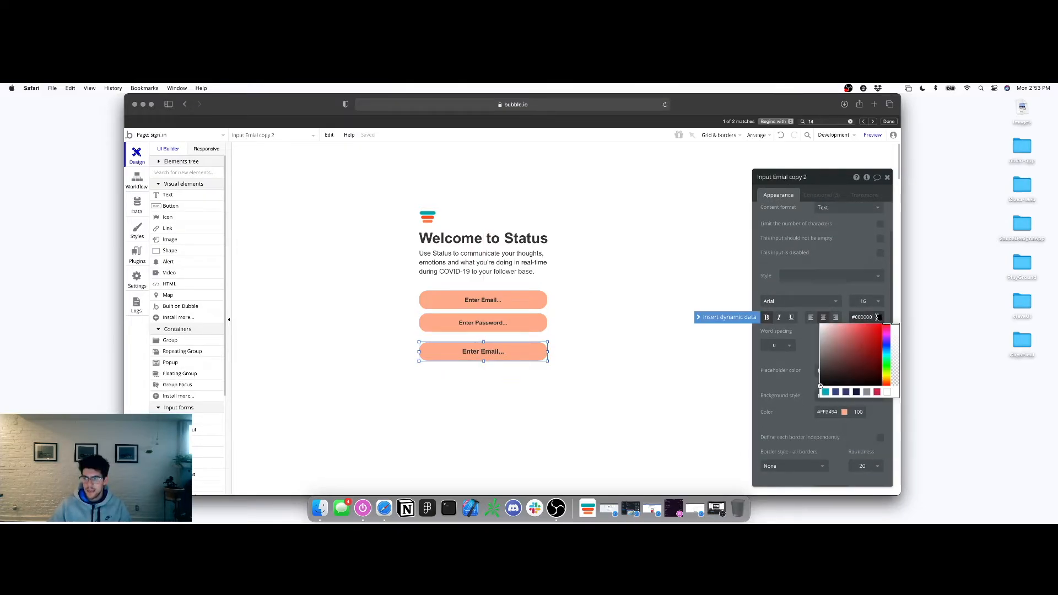
drag(836, 375, 813, 360)
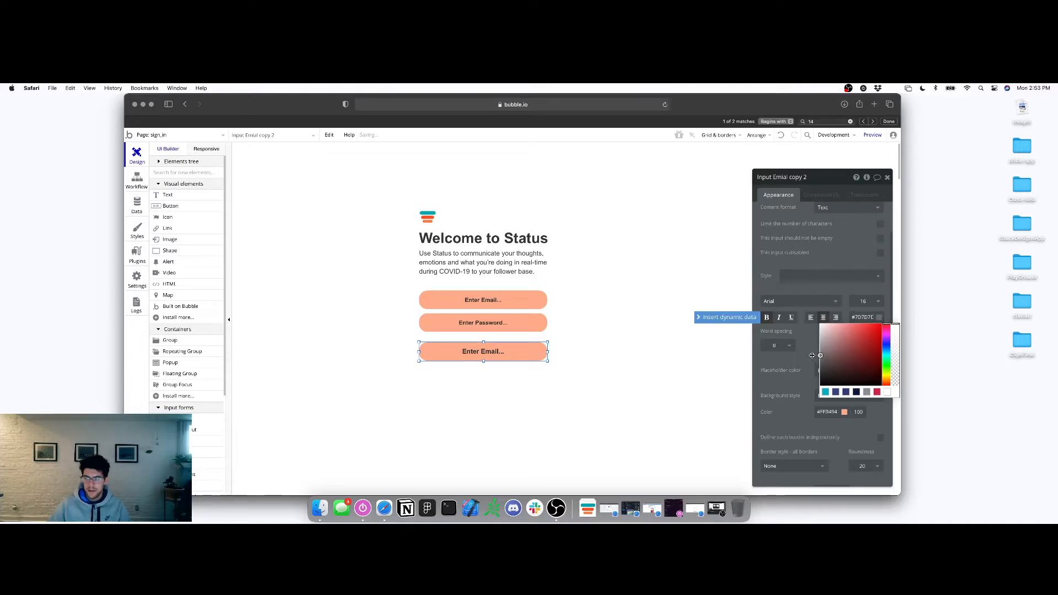
click(791, 389)
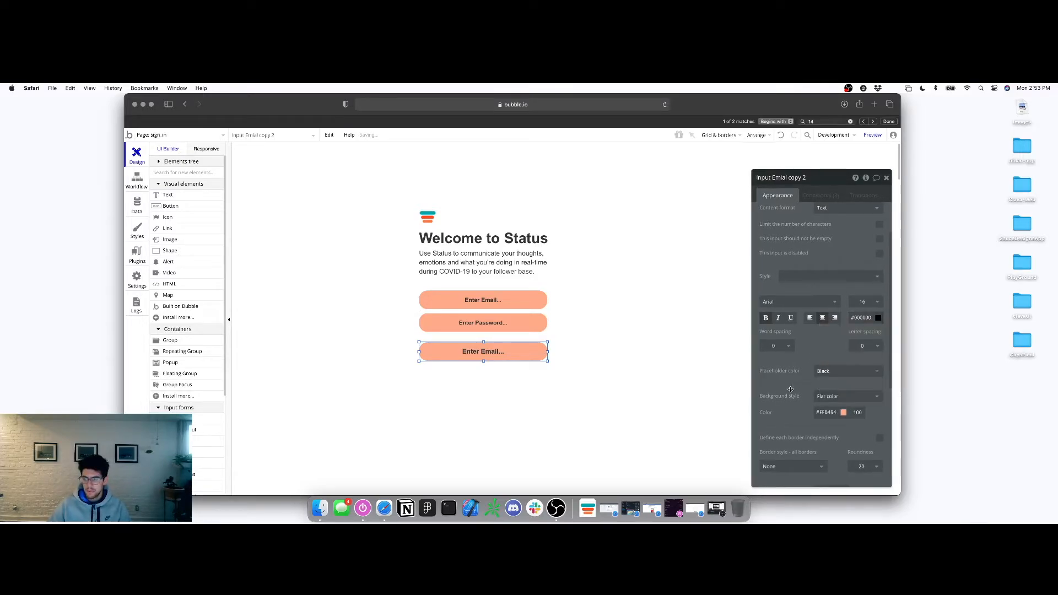
click(839, 412)
drag(840, 419, 787, 427)
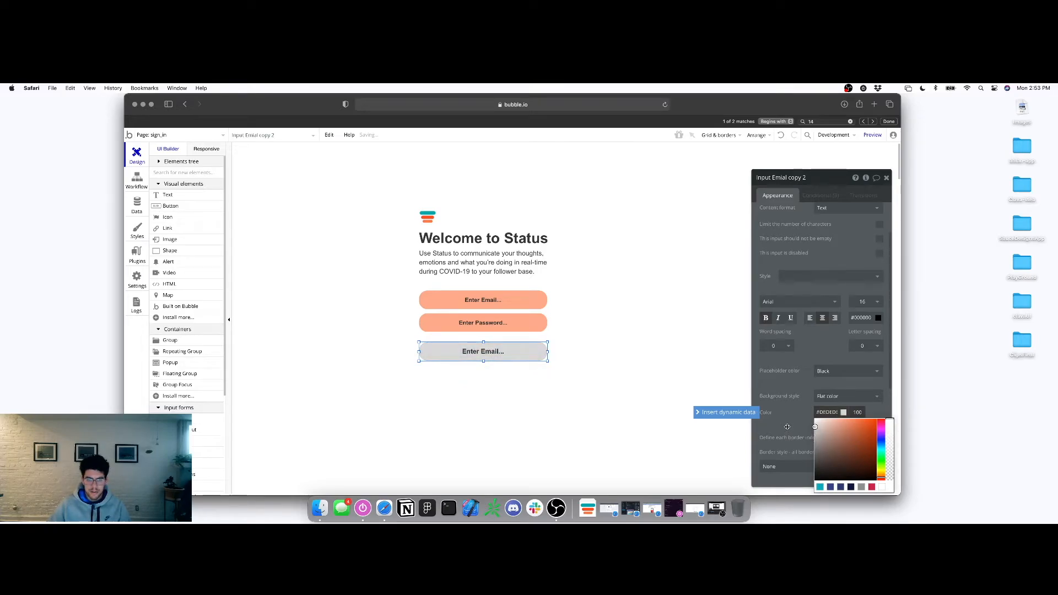
Replace the new input's placeholder with 'Login'
scroll(821, 275, up, 2)
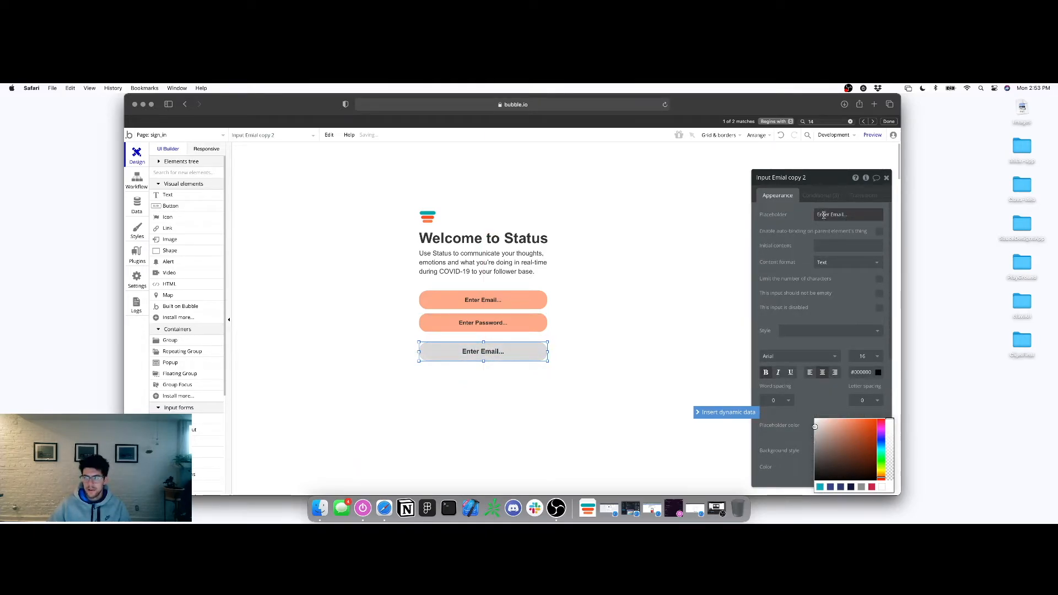
click(834, 216)
key(super+a)
text(Login)
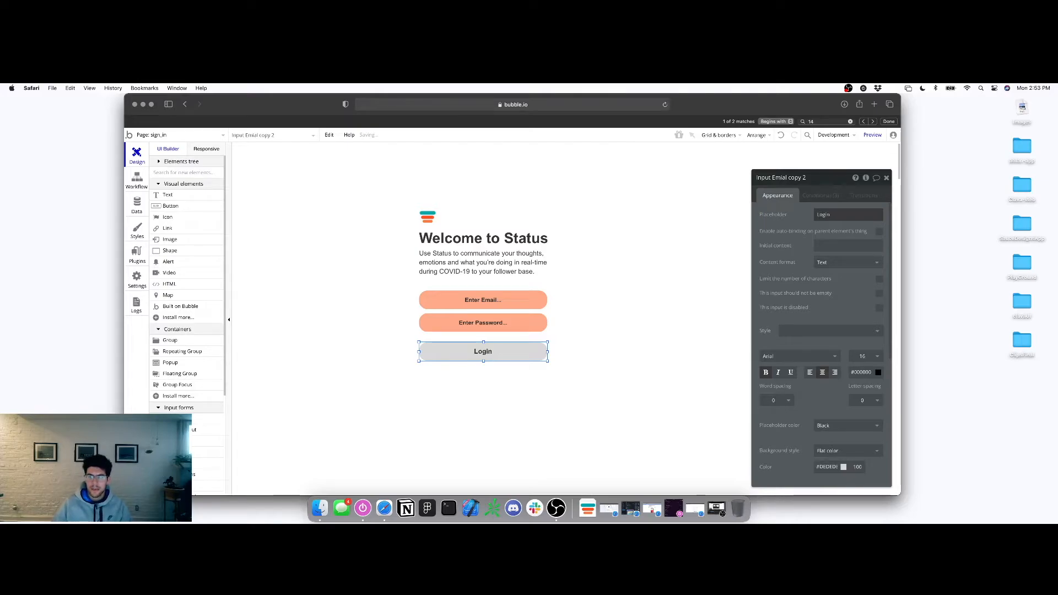
click(499, 301)
Set the email field's content format to Email and the password field's to Password
click(835, 267)
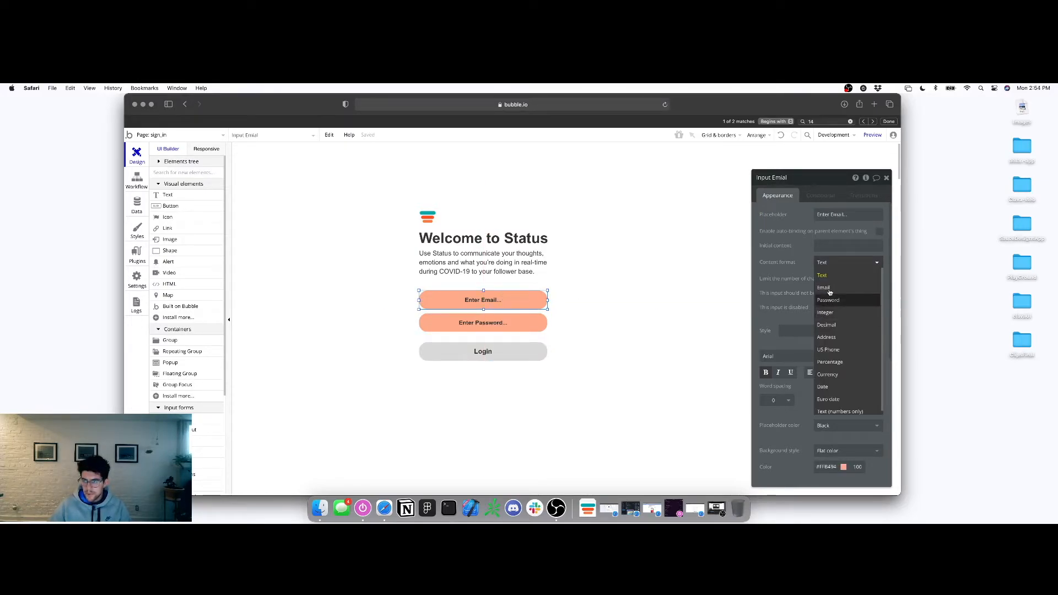
click(829, 291)
click(497, 326)
click(848, 262)
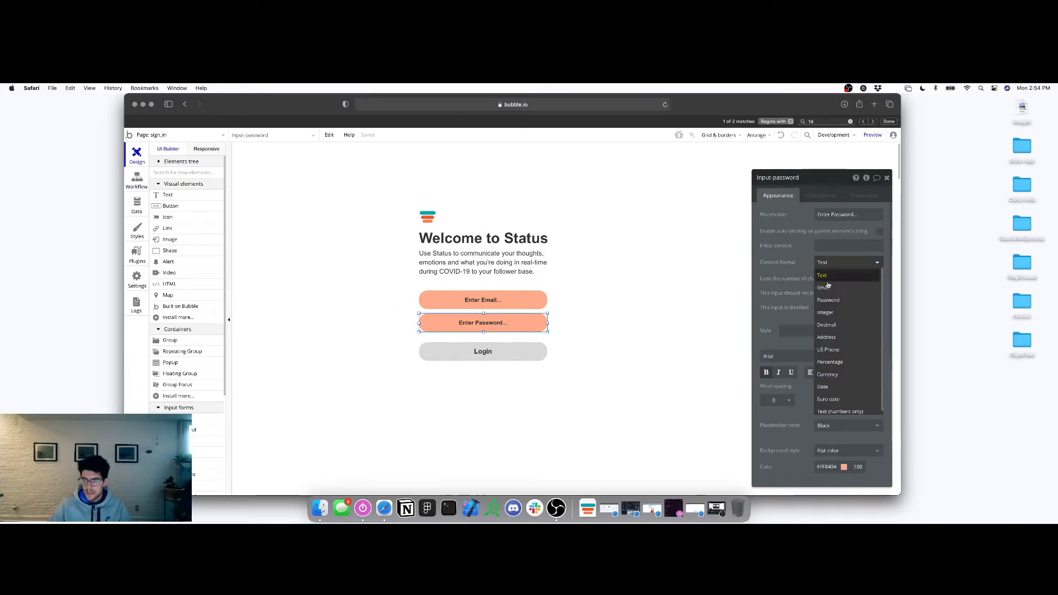
click(829, 302)
Check the description text and Login element, then choose the Text element to add
click(523, 267)
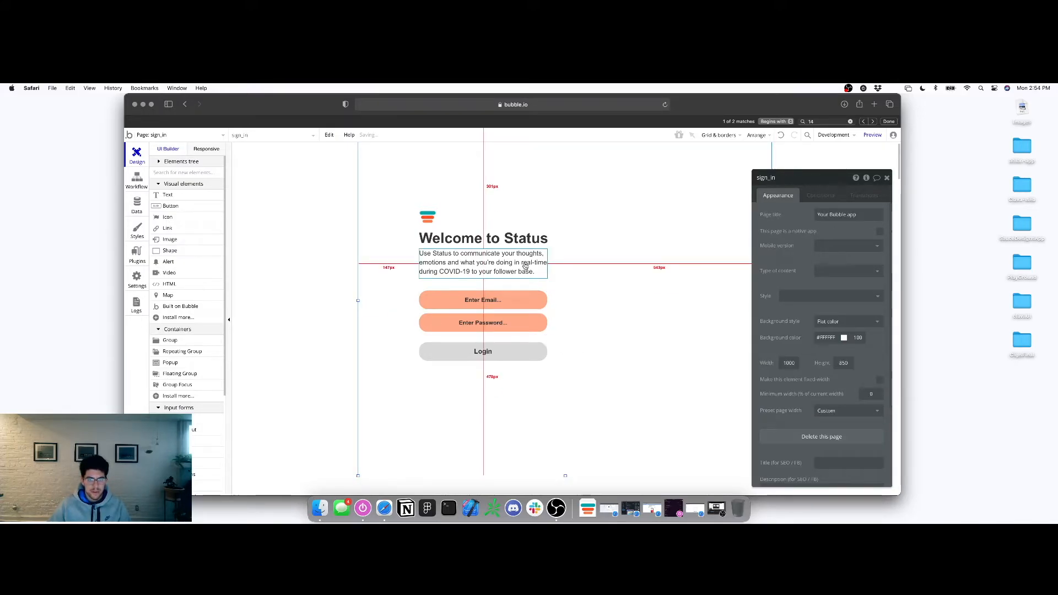
click(569, 342)
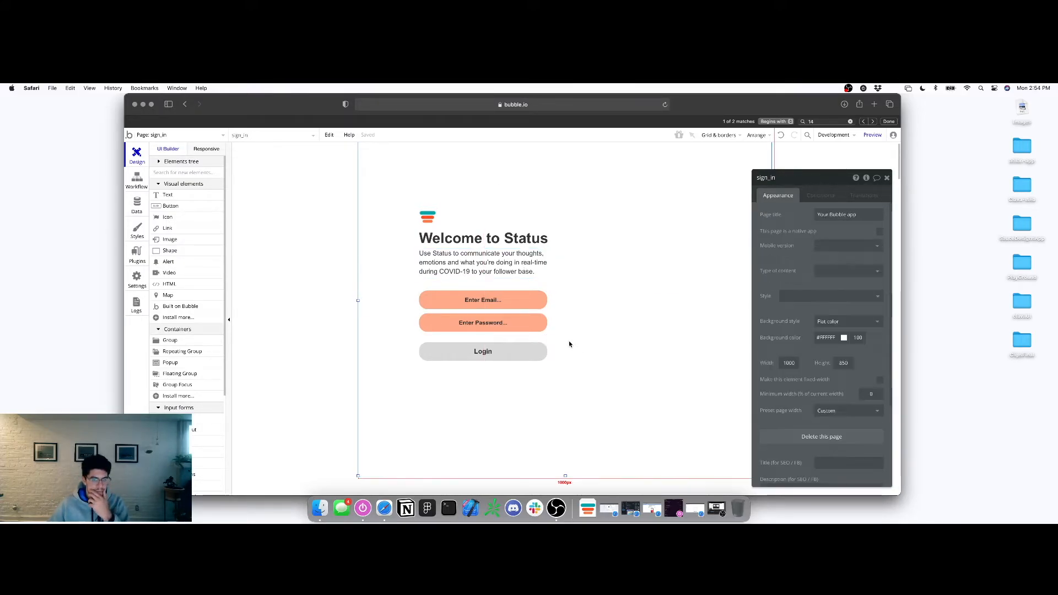
click(484, 352)
click(486, 263)
click(465, 371)
click(489, 354)
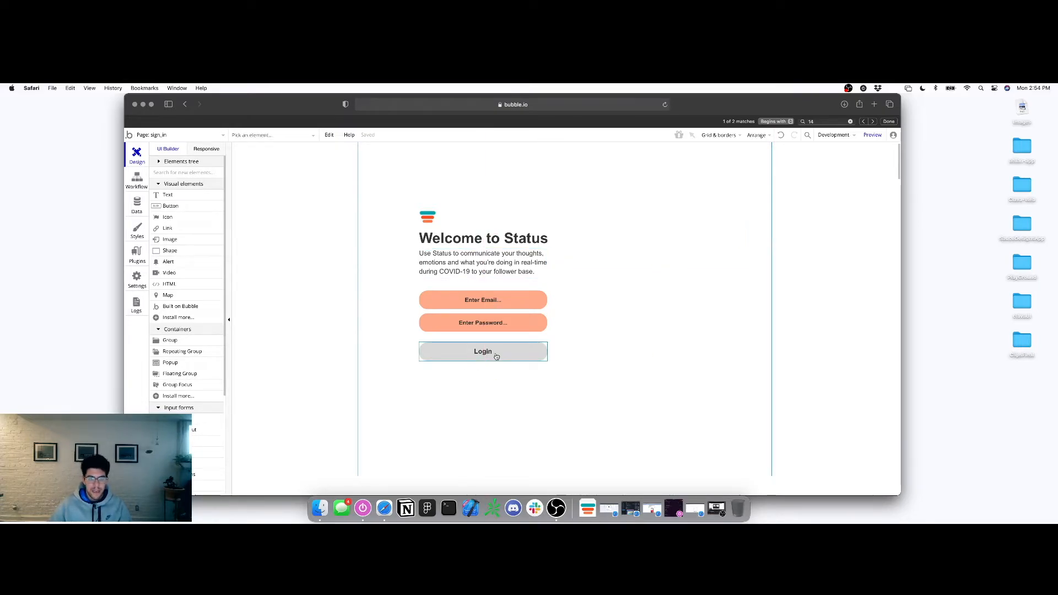
click(361, 279)
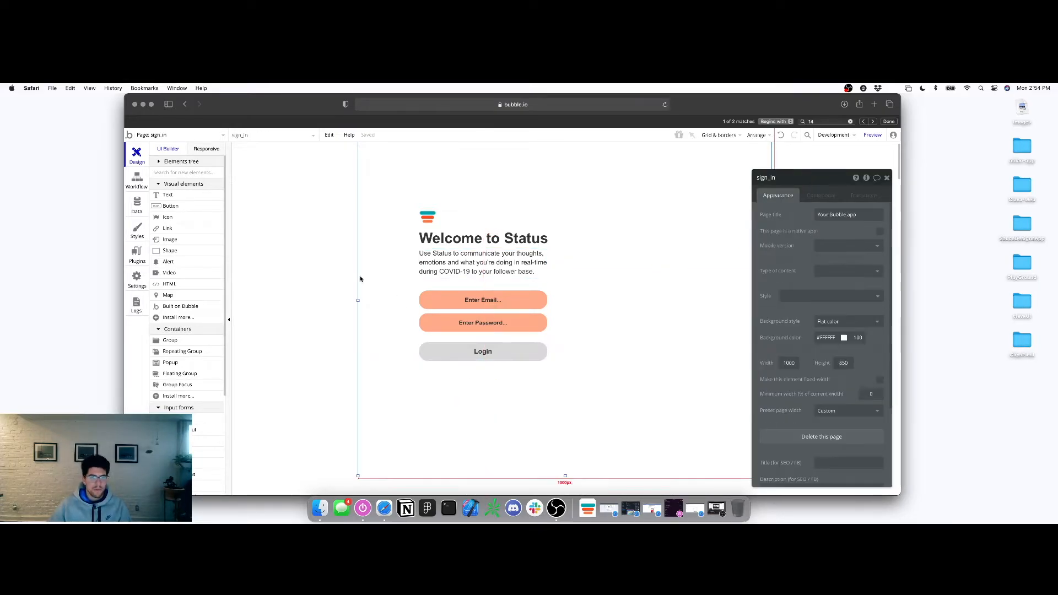
click(181, 199)
Draw a wide text element below Login and clear its preset style
drag(425, 368, 542, 380)
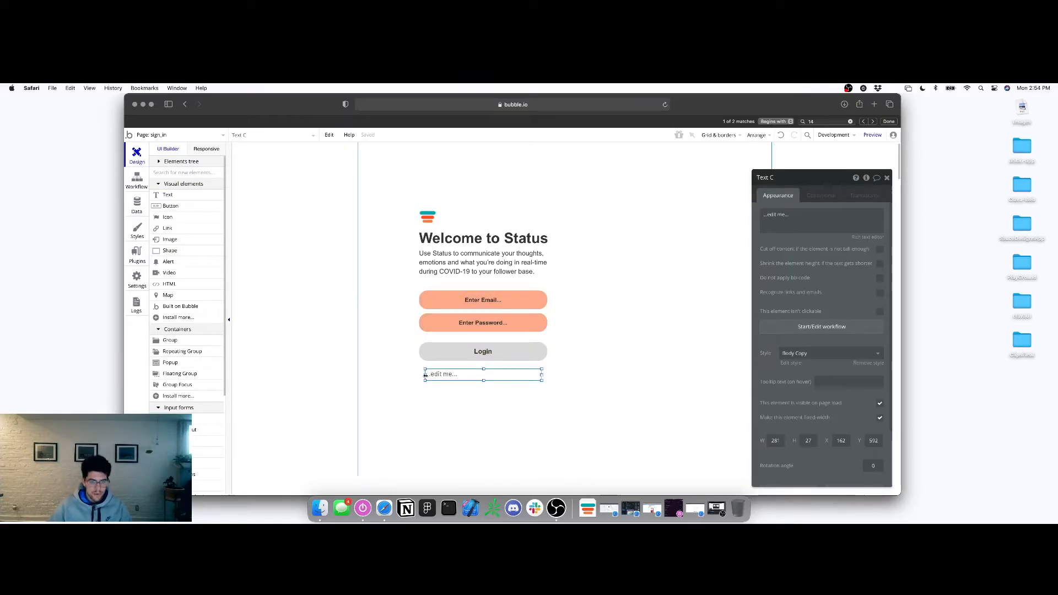
drag(425, 375, 419, 374)
mouse_move(541, 375)
mouse_down()
mouse_move(485, 377)
mouse_move(548, 379)
mouse_up()
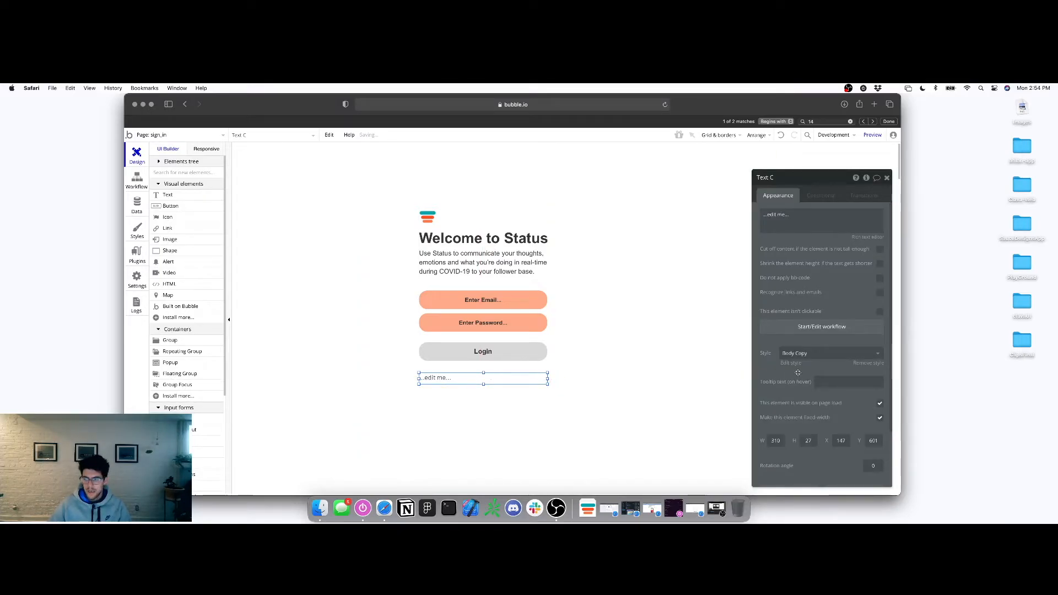
click(862, 358)
click(862, 365)
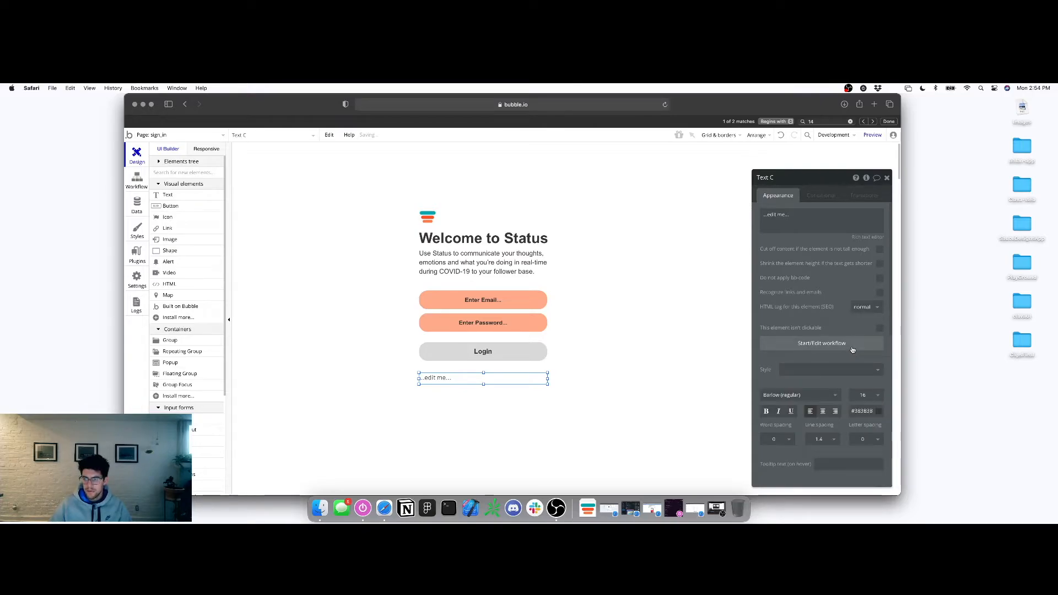
click(829, 375)
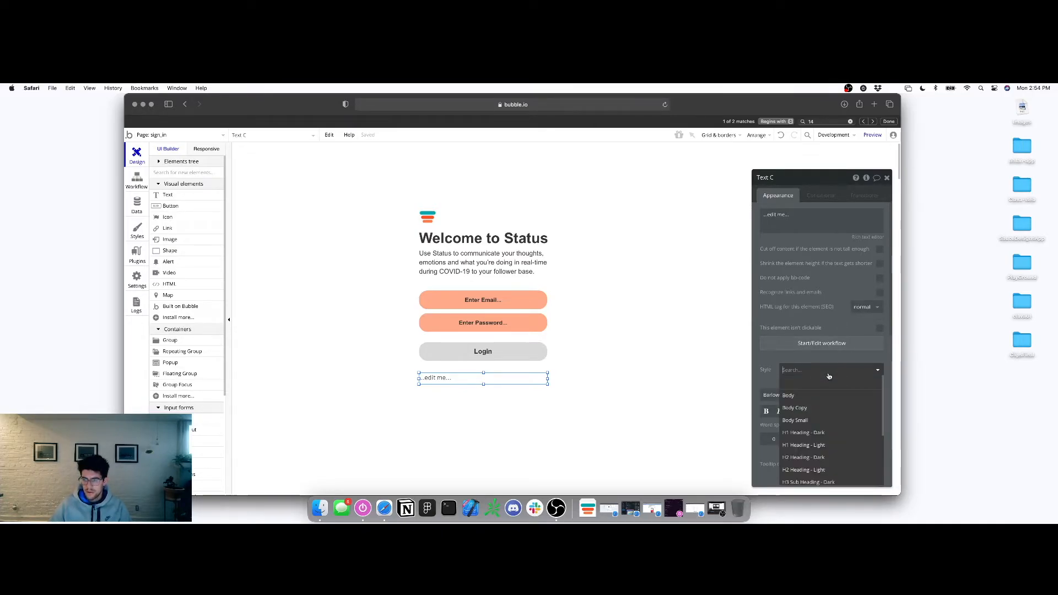
click(825, 381)
Set the text to Arial at size 12 and adjust its height to 14
scroll(805, 395, down, 1)
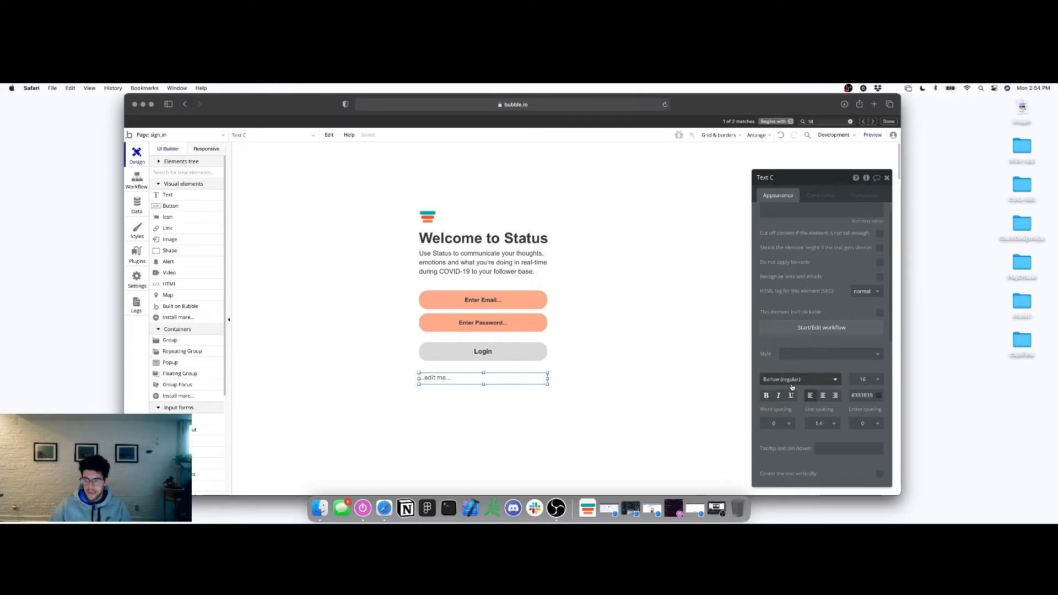
text(arial)
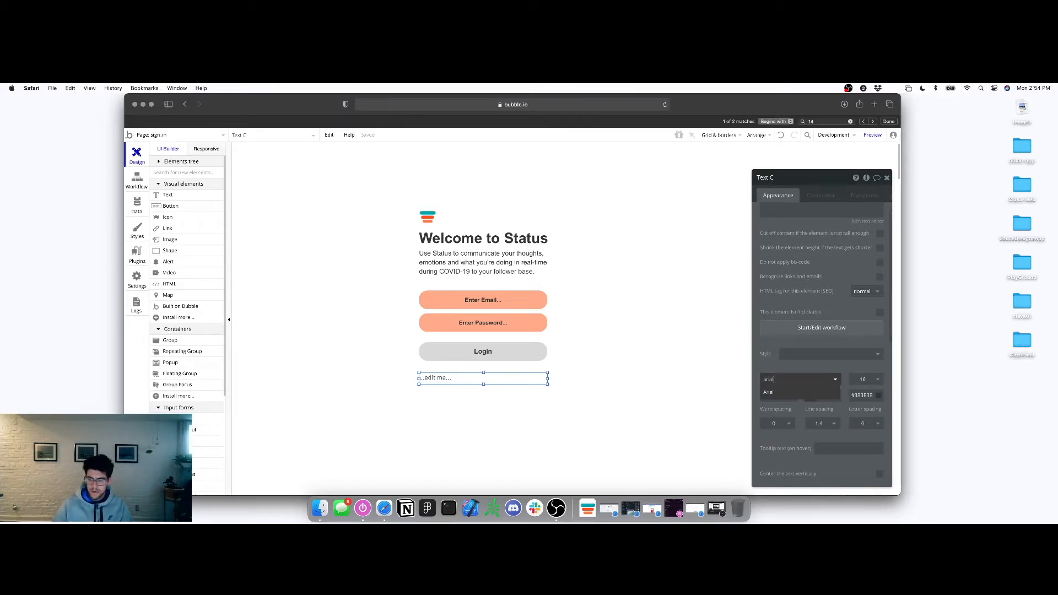
click(793, 392)
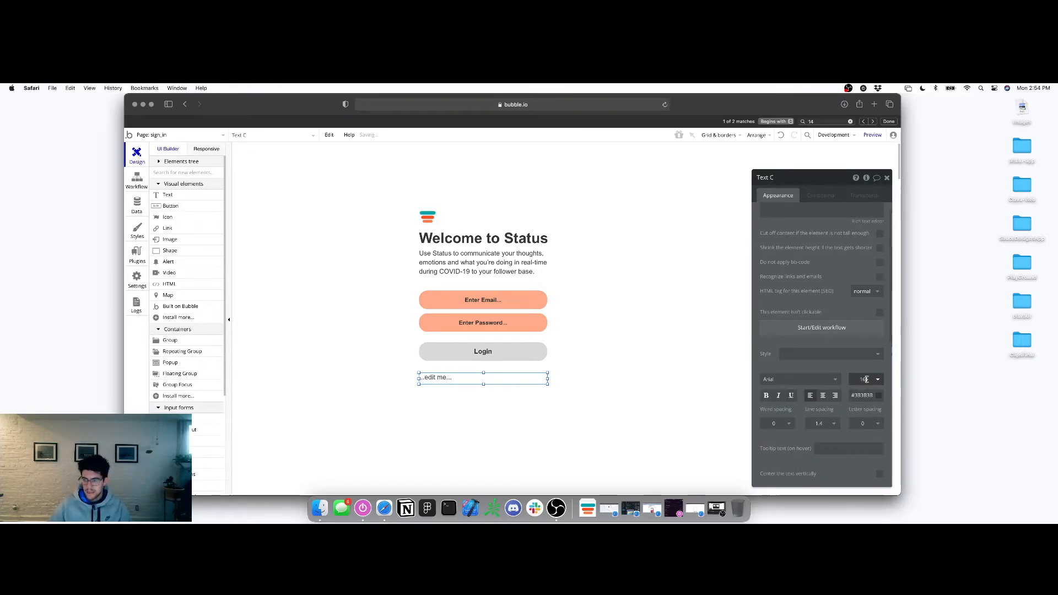
click(866, 380)
key(Return)
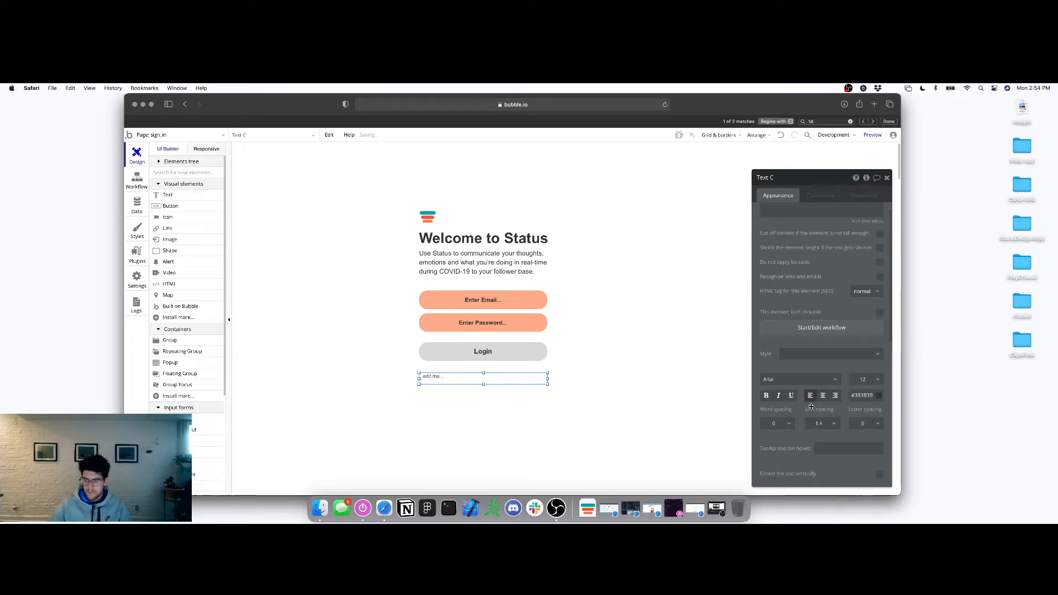
scroll(818, 430, down, 10)
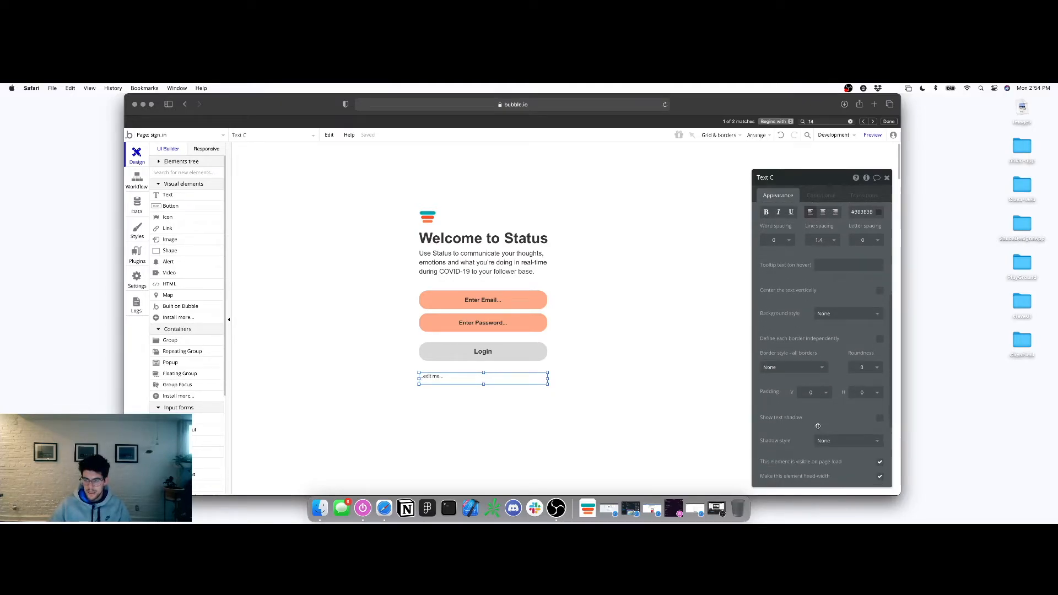
text(12)
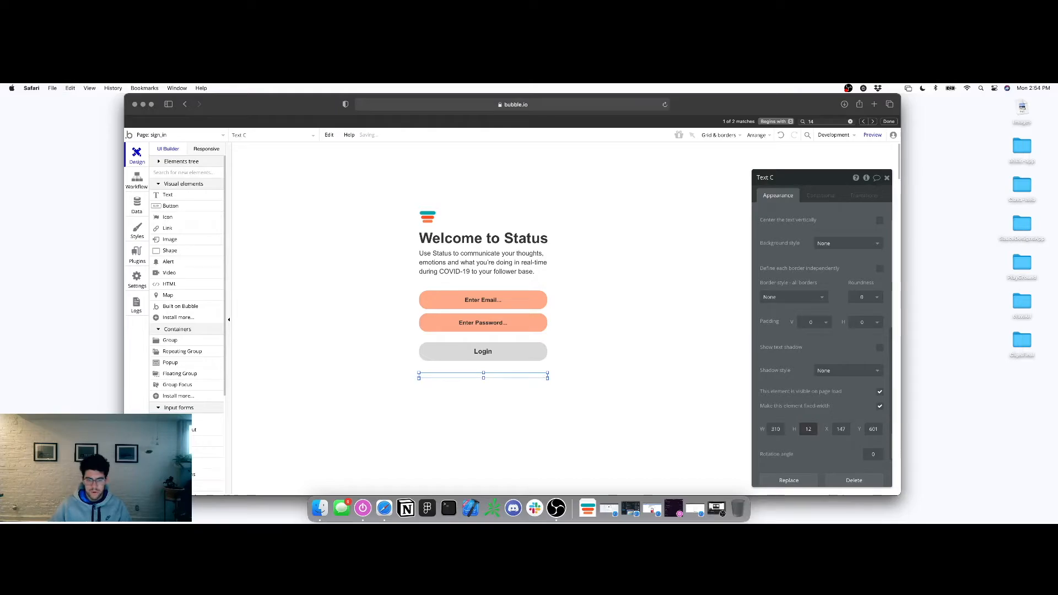
drag(491, 378, 491, 378)
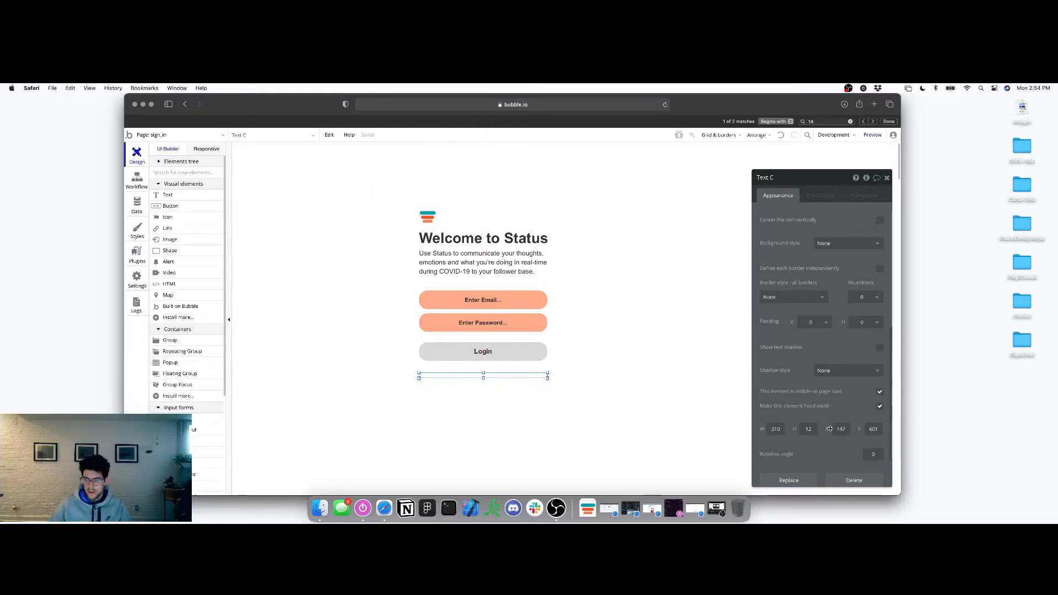
text(4)
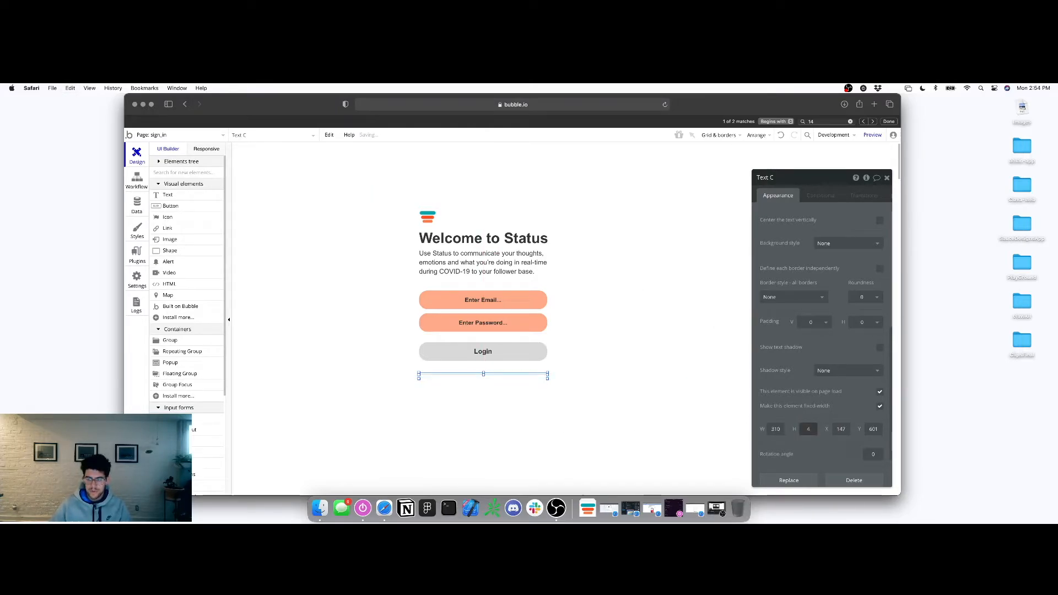
double_click(810, 429)
text(14)
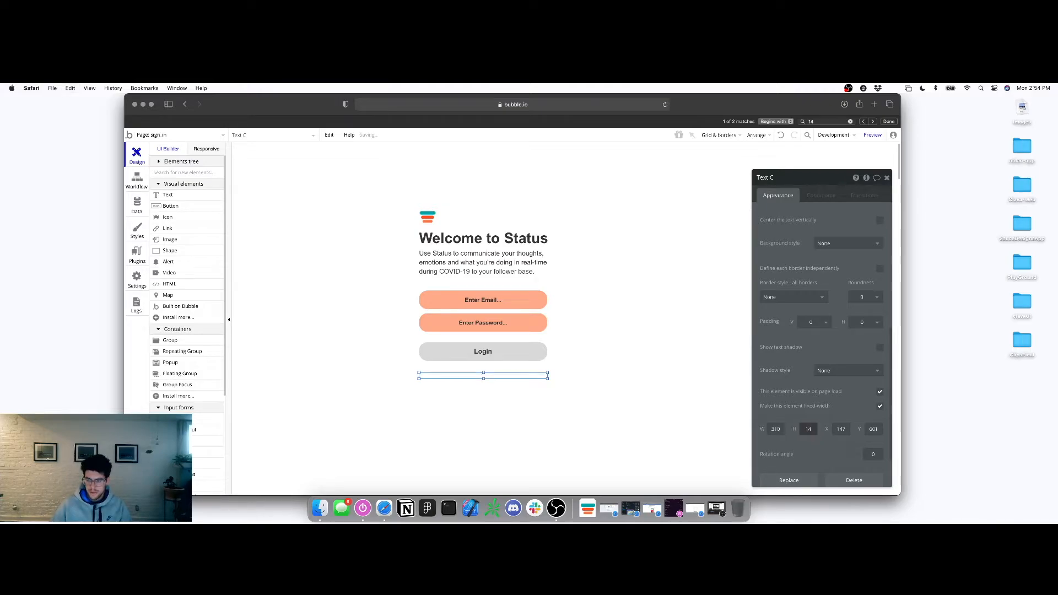
scroll(814, 384, up, 5)
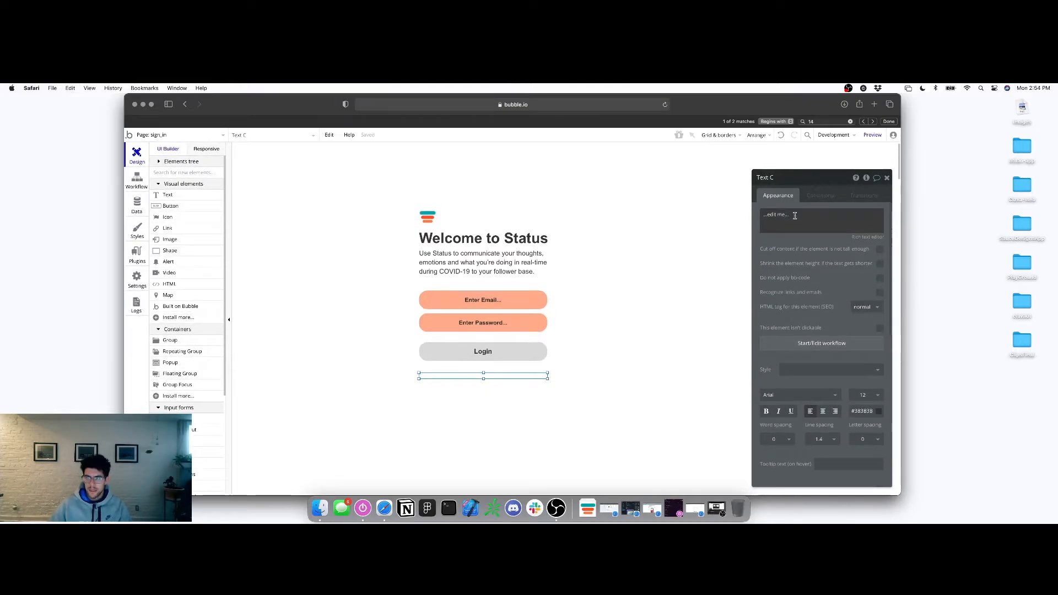
Enter the text 'Don't have an account? Sign Up!' into the element
triple_click(794, 215)
text(Don't have an account? Sign Up!)
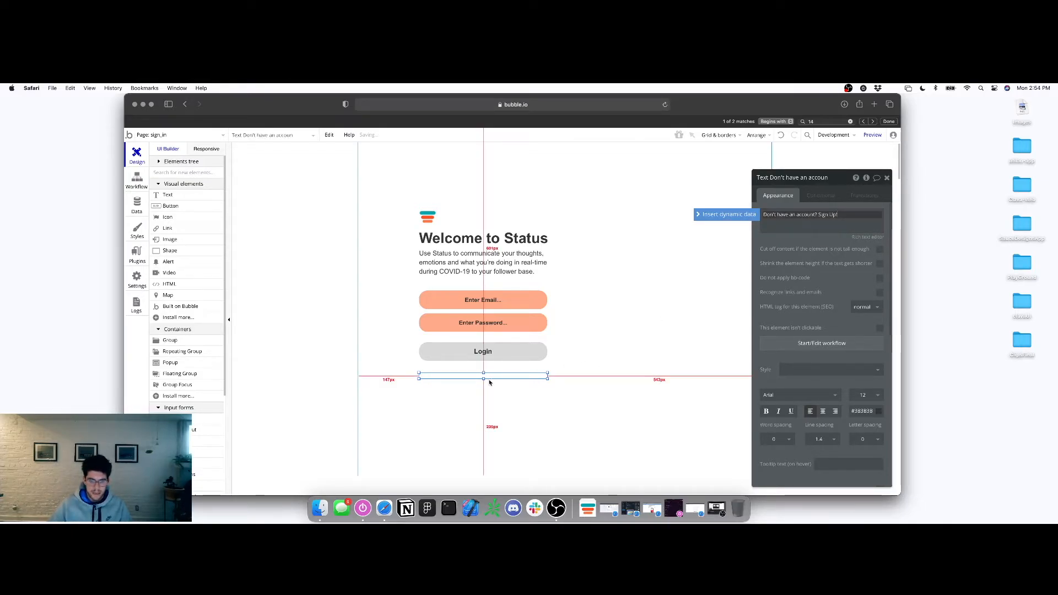
scroll(799, 386, down, 10)
click(808, 444)
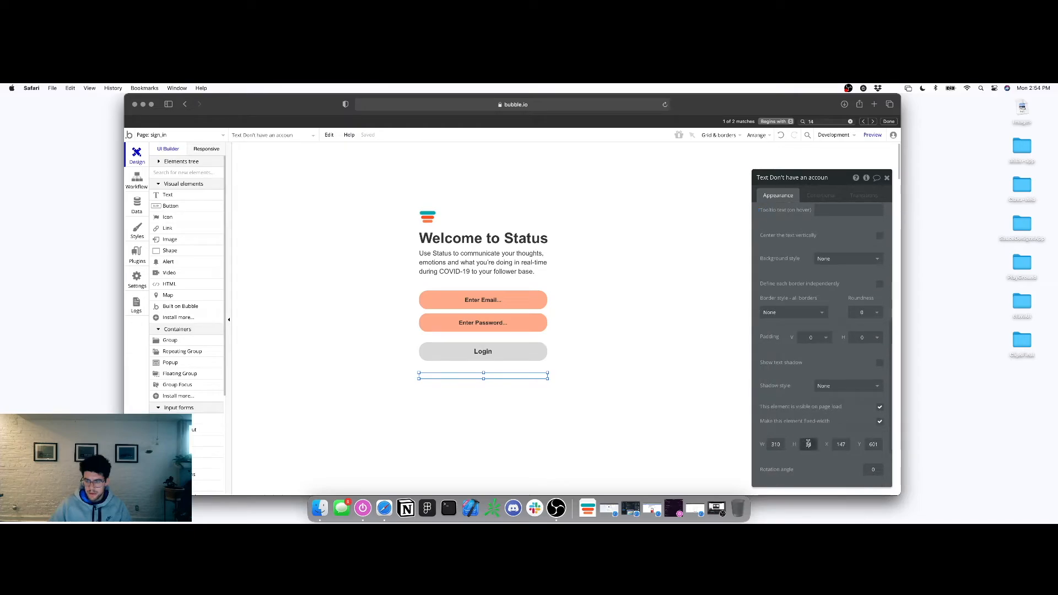
scroll(780, 336, up, 3)
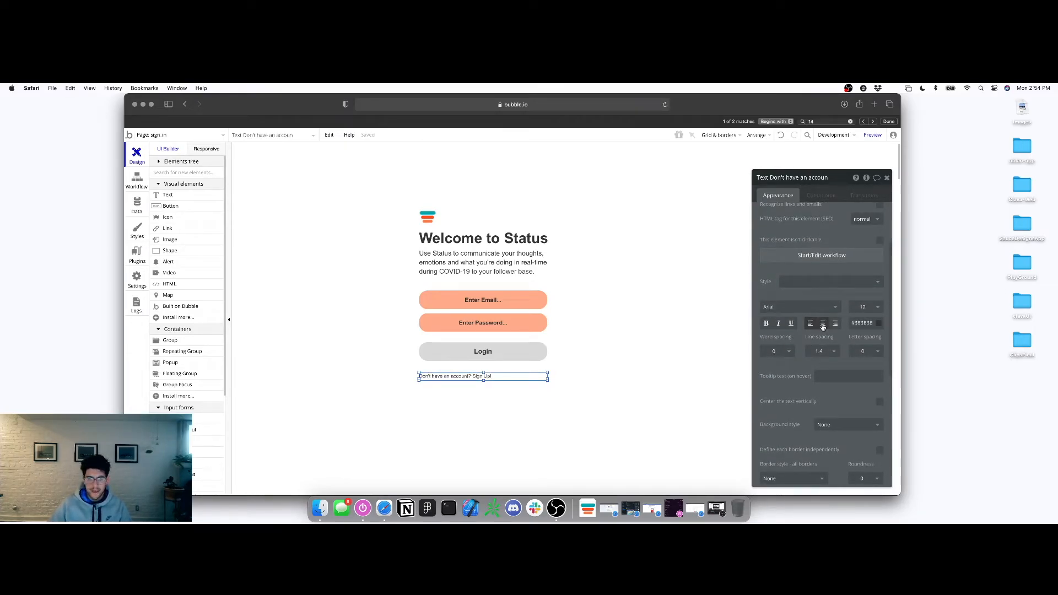
Set the sign-up line to font size 14, make its box taller, and centre-align it
click(870, 308)
key(super+a)
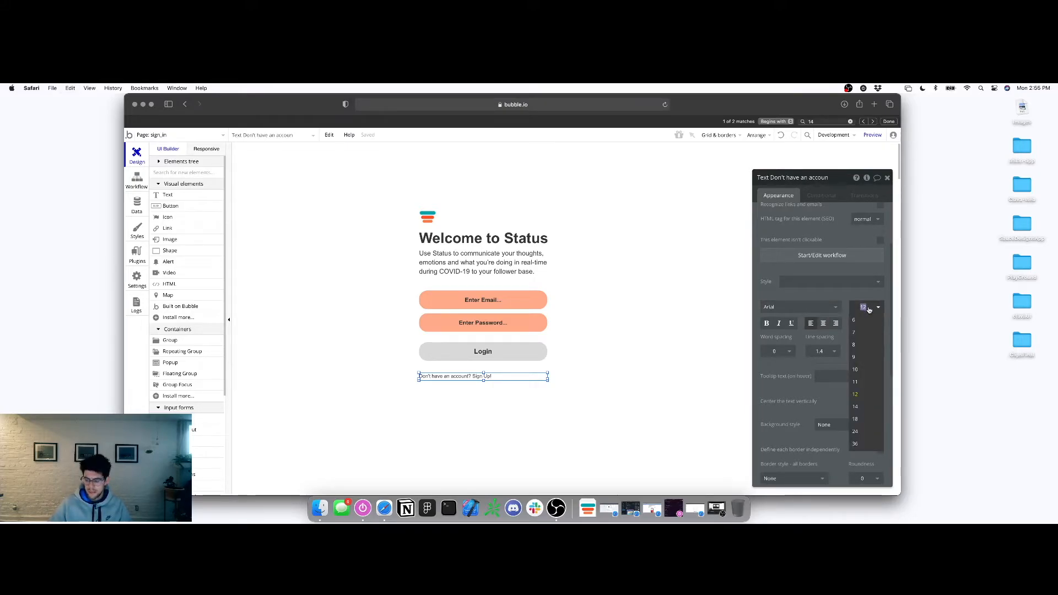
text(17)
key(Return)
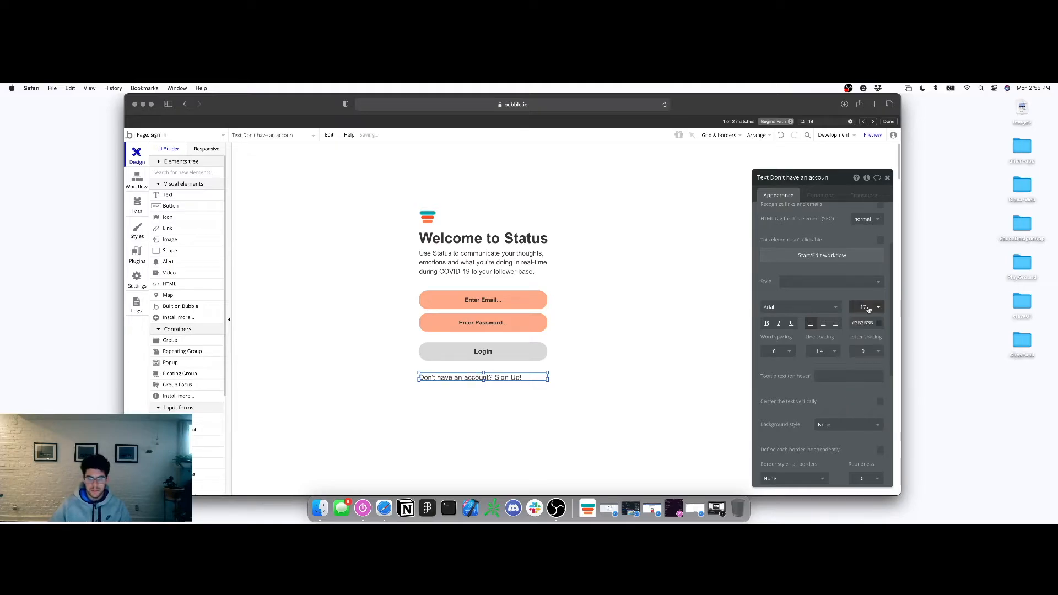
click(863, 309)
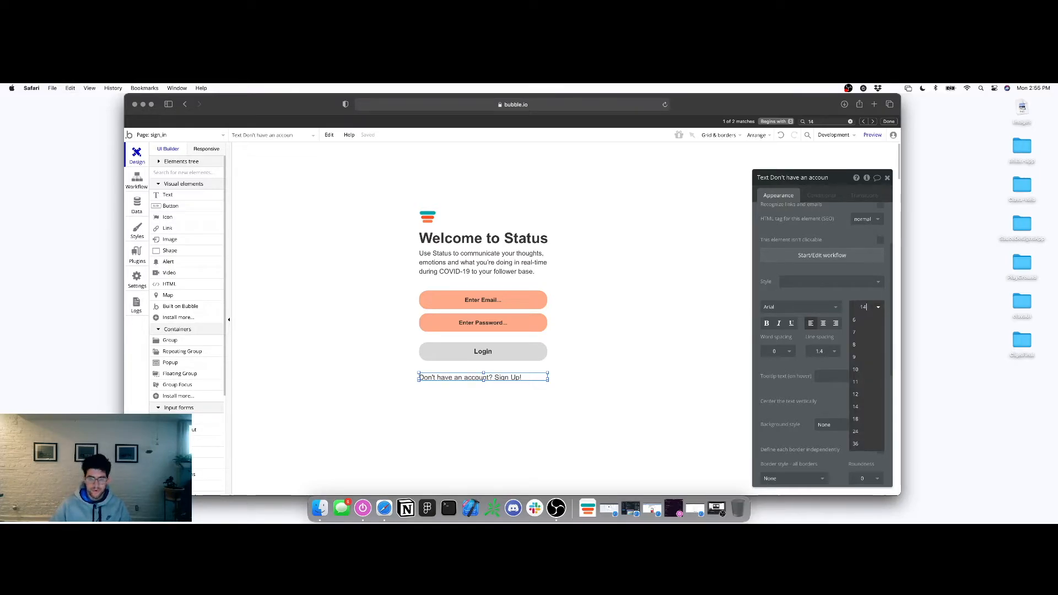
text(14)
key(Return)
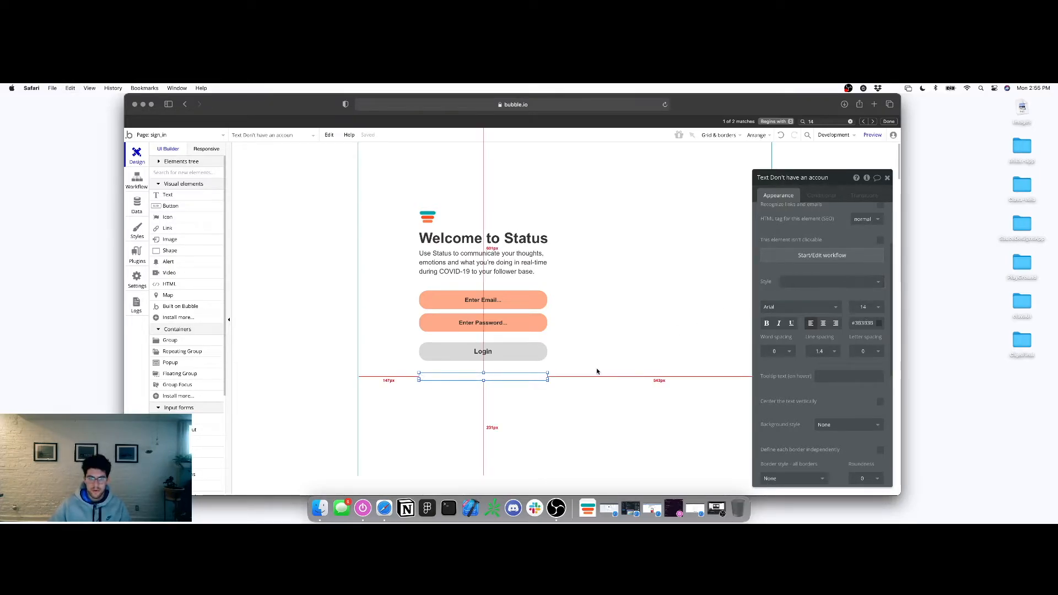
drag(484, 380, 483, 381)
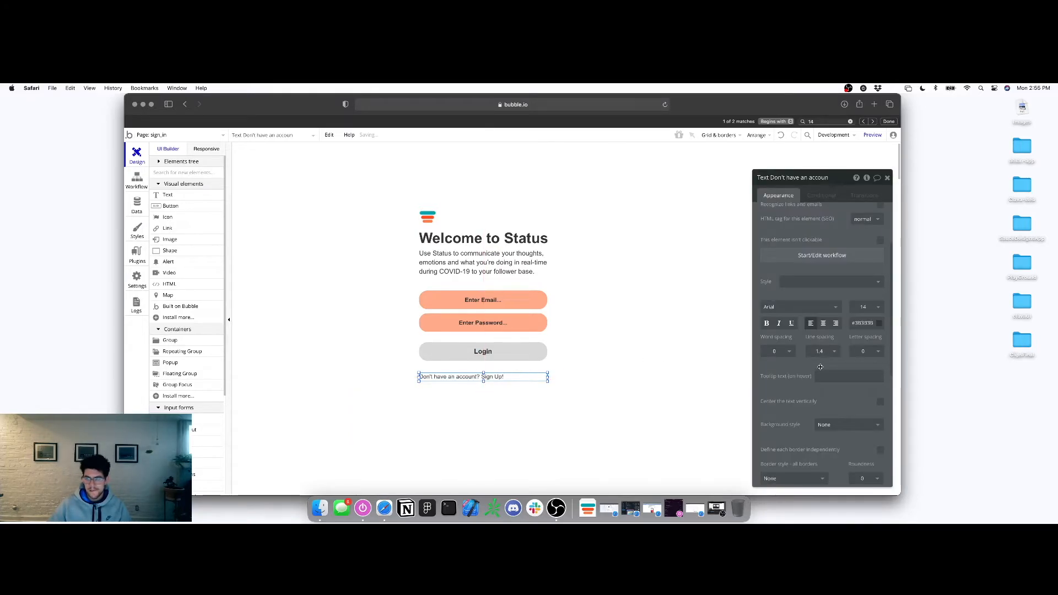
scroll(820, 368, down, 5)
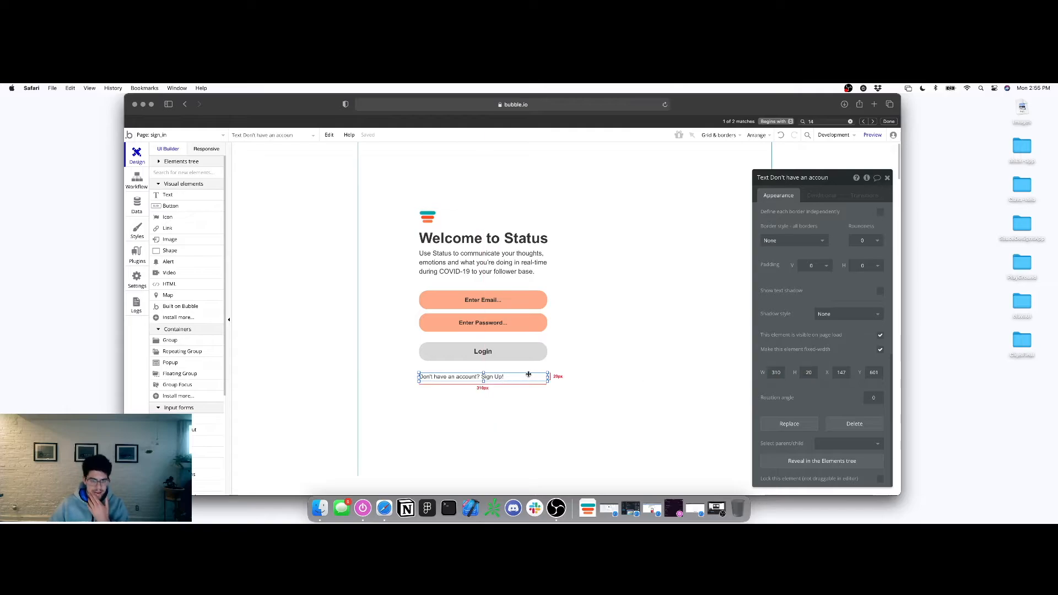
scroll(852, 321, up, 4)
scroll(853, 321, up, 4)
click(822, 315)
Make 'Sign Up!' bold and underlined in the rich text editor and save
scroll(815, 271, up, 4)
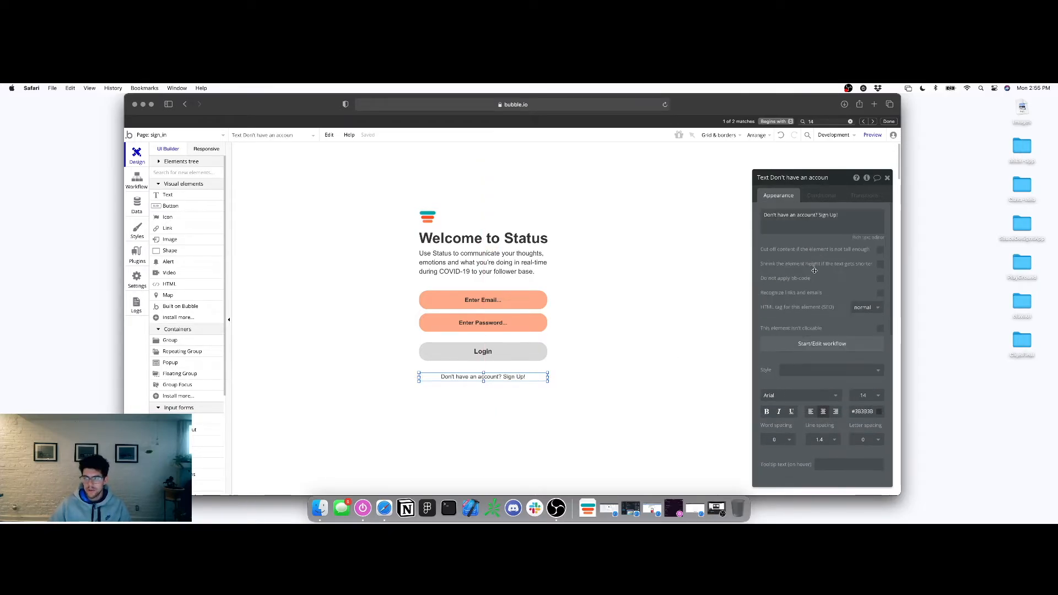
click(863, 237)
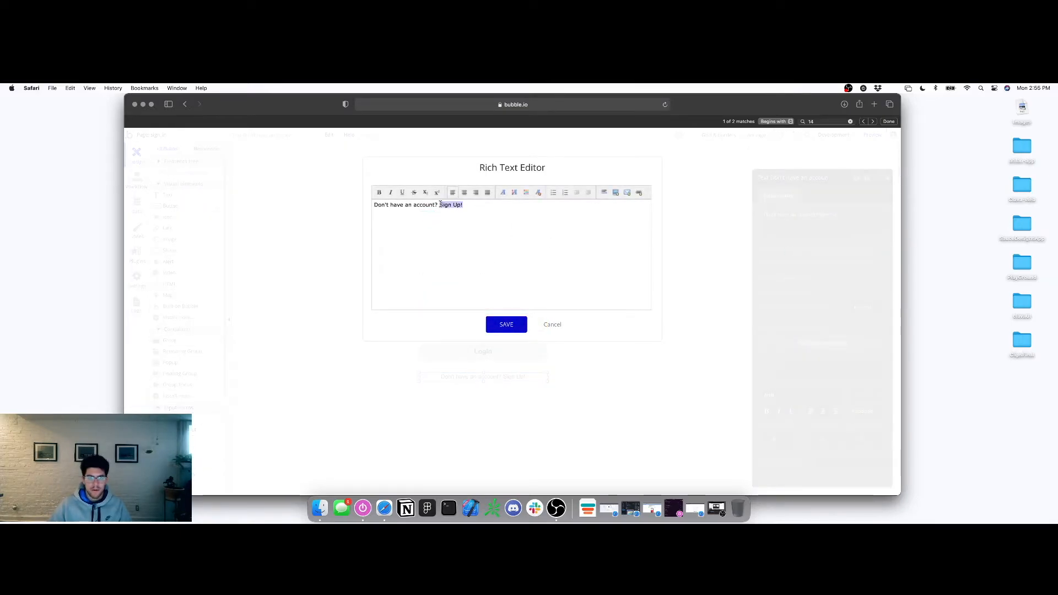
click(378, 193)
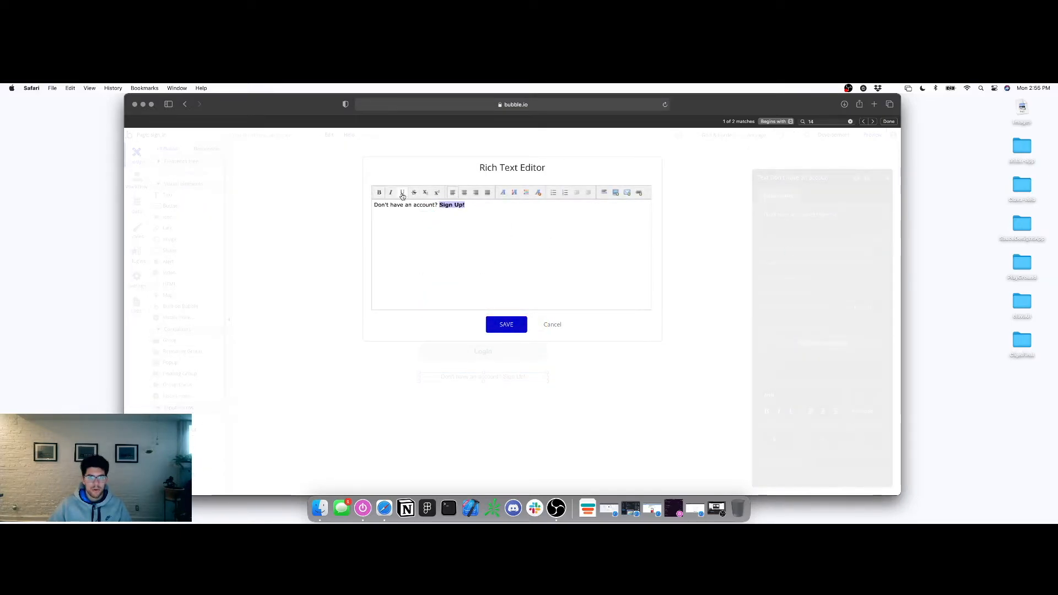
click(518, 325)
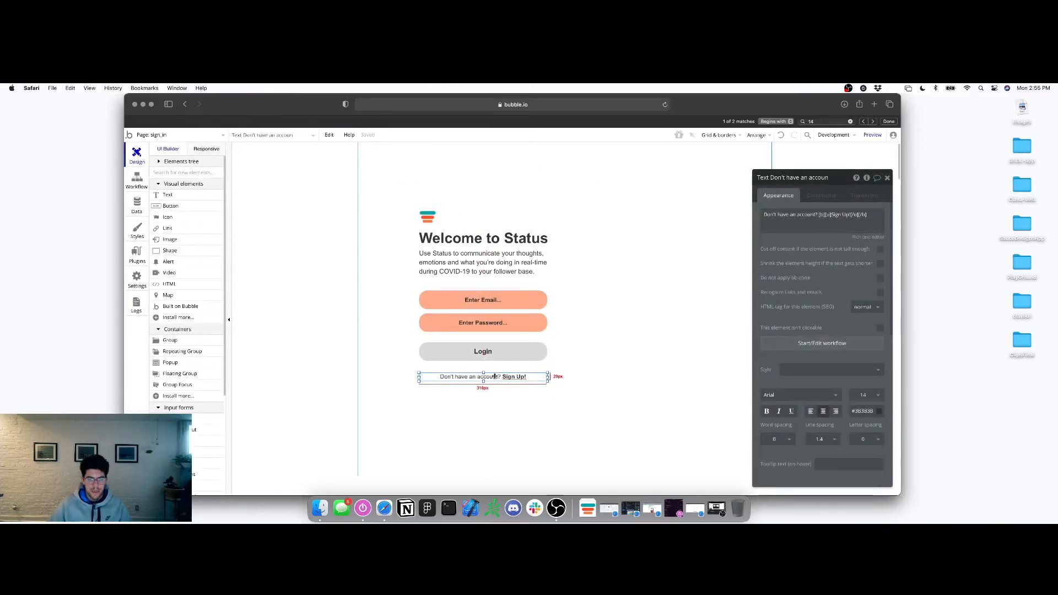
click(887, 178)
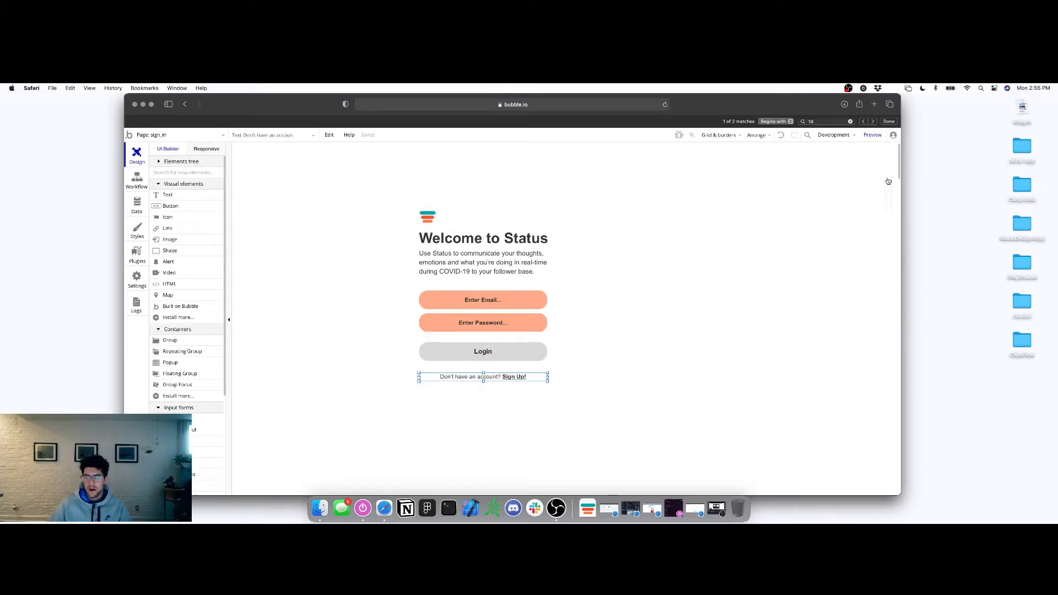
Draw a large group on the right, then select the logo, heading, inputs and Login
click(170, 339)
mouse_move(581, 166)
mouse_down()
mouse_move(687, 307)
mouse_move(765, 480)
mouse_up()
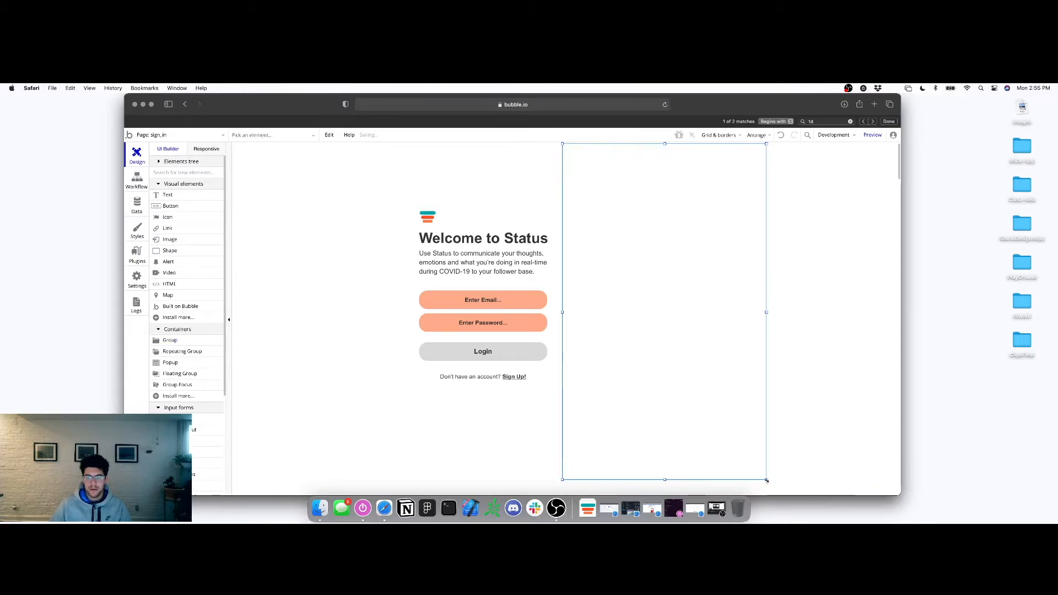
click(433, 219)
shift+click(449, 242)
shift+click(462, 302)
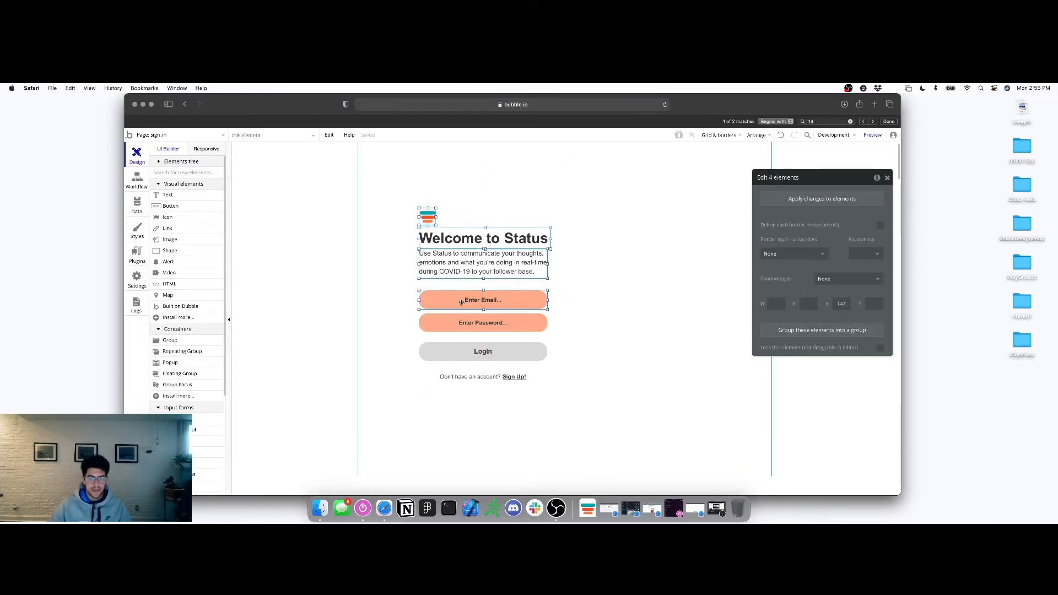
shift+click(462, 324)
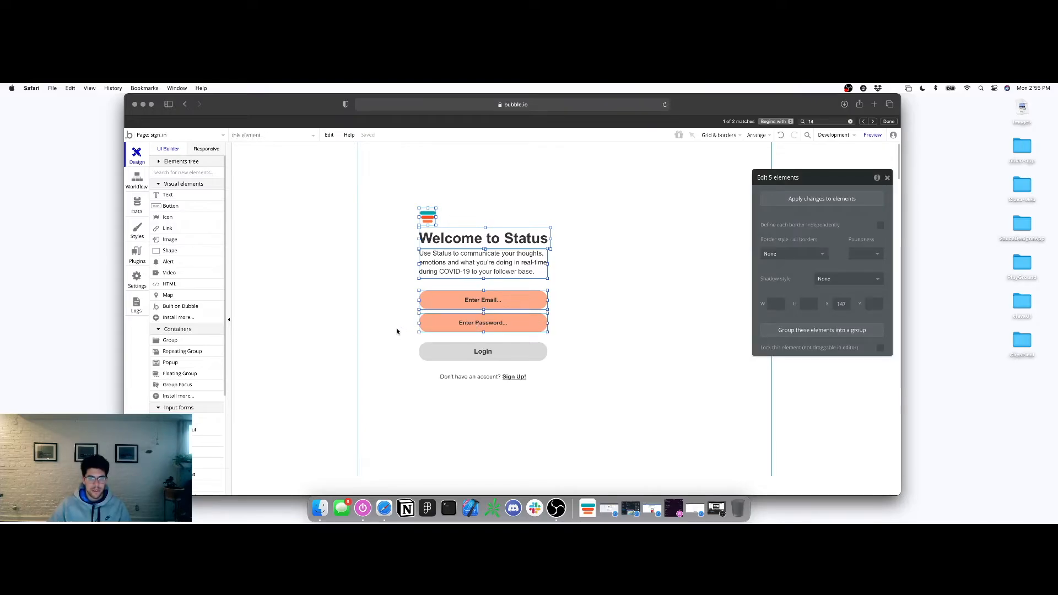
shift+click(468, 349)
click(395, 333)
Group the logo, heading, inputs, Login and sign-up line, naming the group Left-column
click(426, 218)
shift+click(444, 241)
shift+click(449, 300)
shift+click(458, 325)
shift+click(463, 352)
right_click(471, 377)
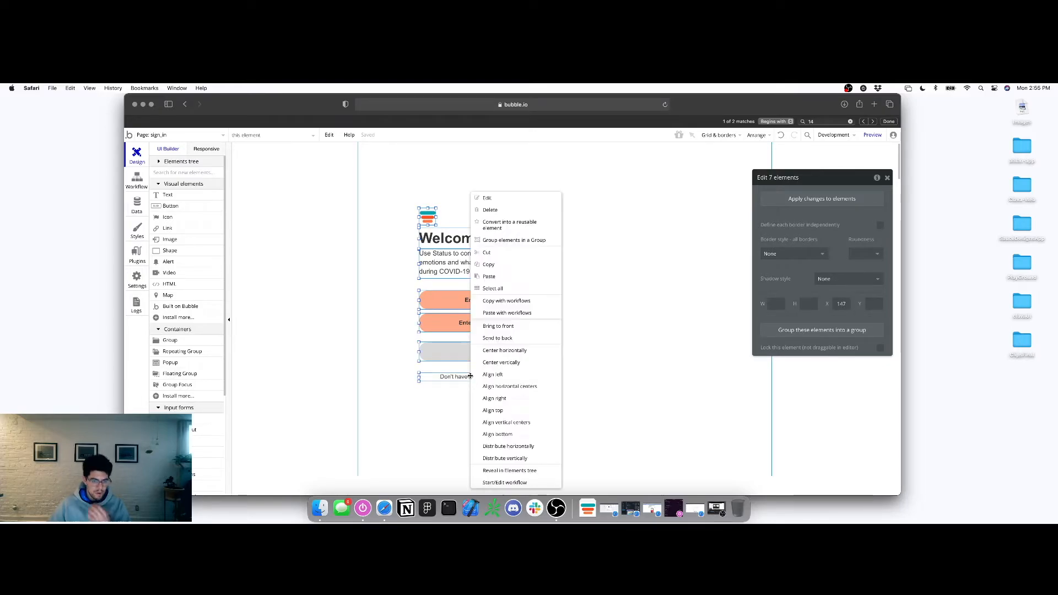
click(512, 241)
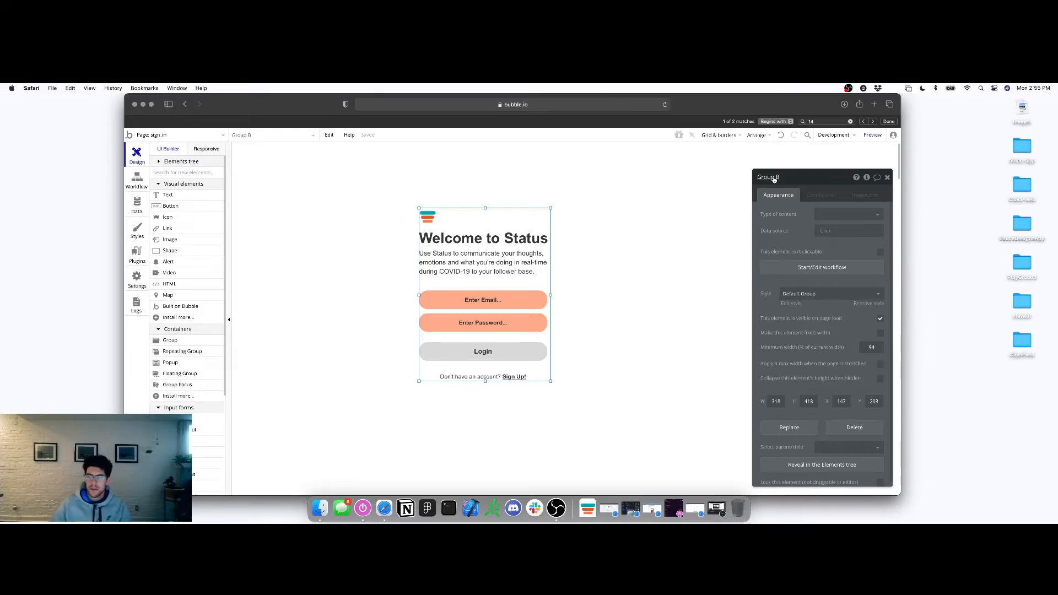
key(super+a)
text(Lo)
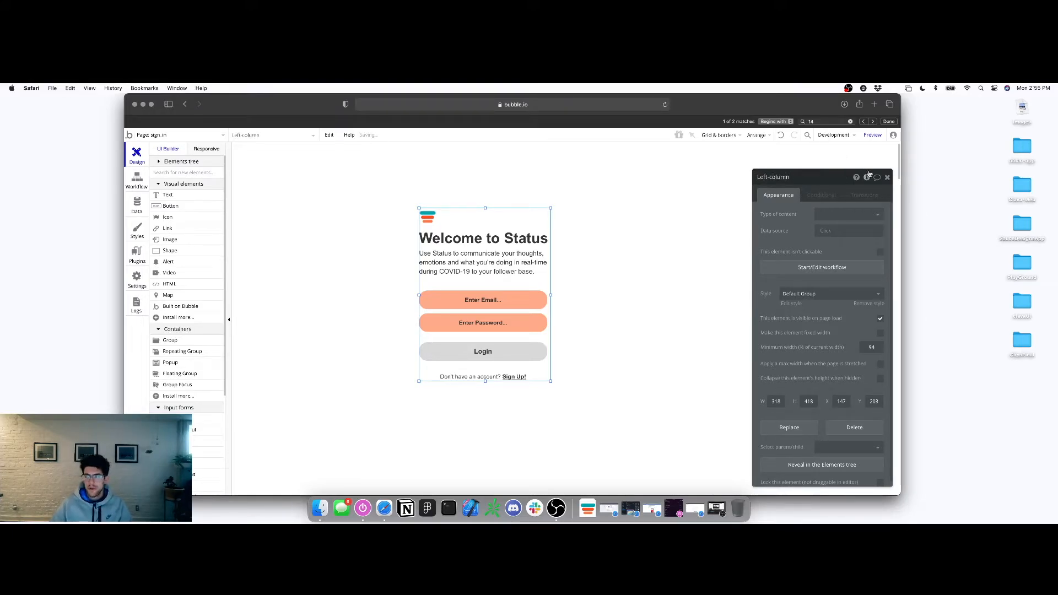
Widen Group A leftward across the login card and centre it horizontally on the page
click(637, 193)
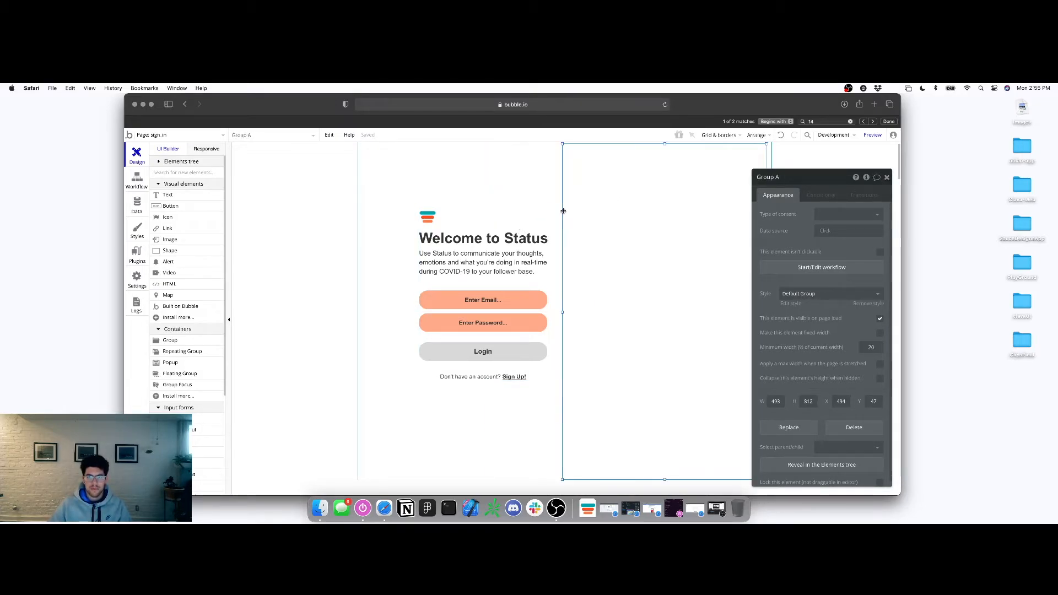
drag(562, 311, 370, 301)
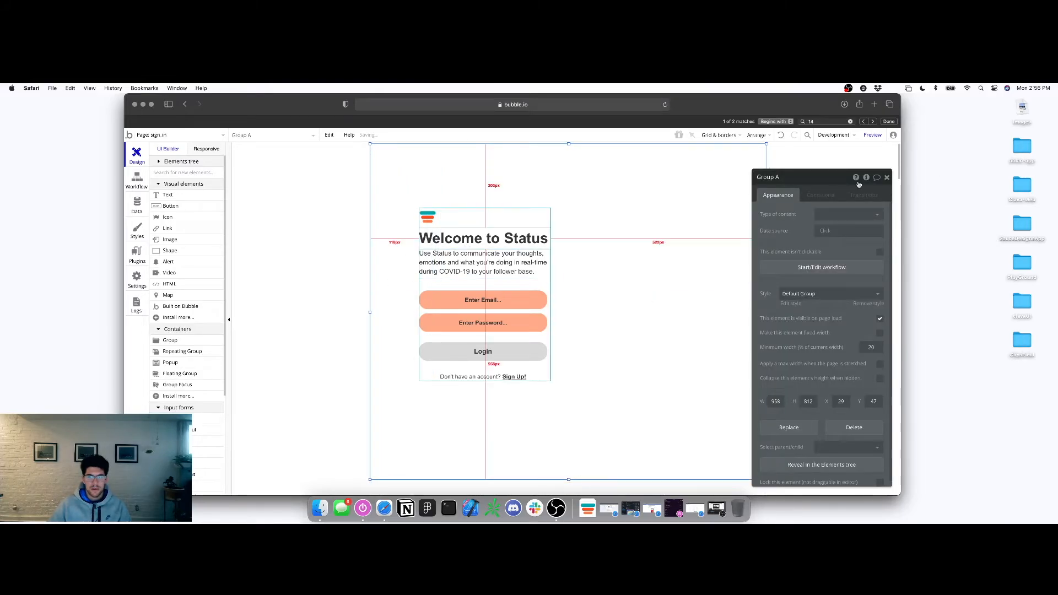
click(886, 177)
right_click(678, 225)
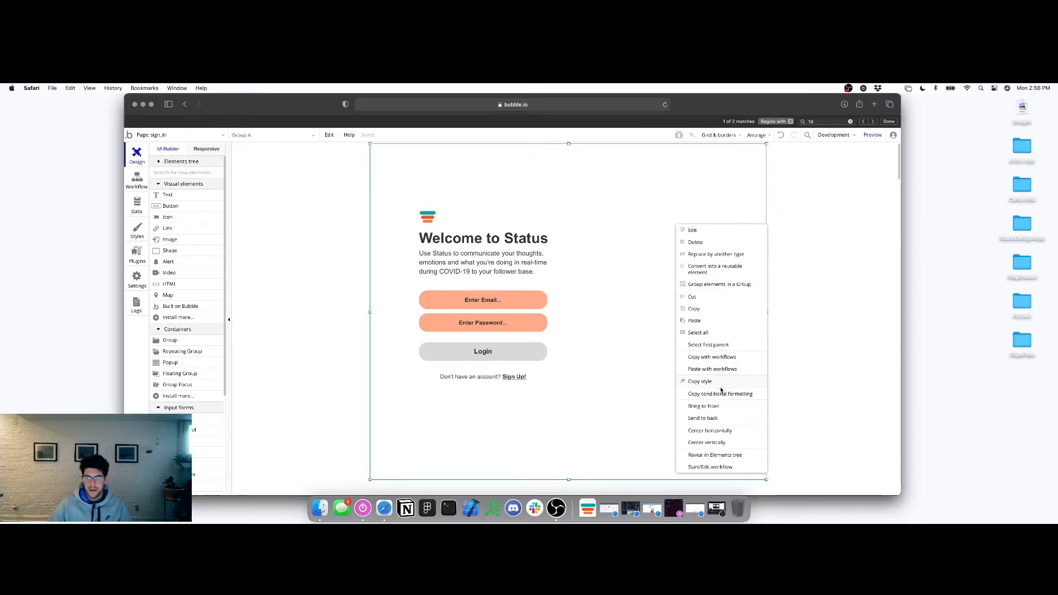
click(722, 432)
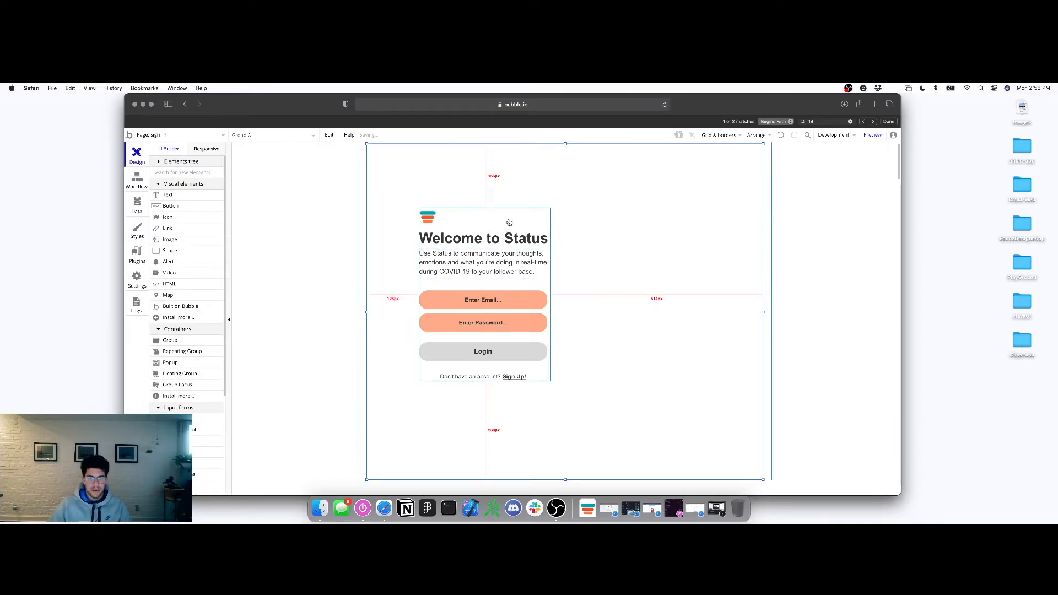
Nudge the login card and reveal it in the Elements tree
mouse_move(469, 220)
mouse_down()
mouse_move(347, 217)
mouse_move(555, 286)
mouse_move(550, 229)
mouse_move(483, 214)
mouse_up()
right_click(484, 215)
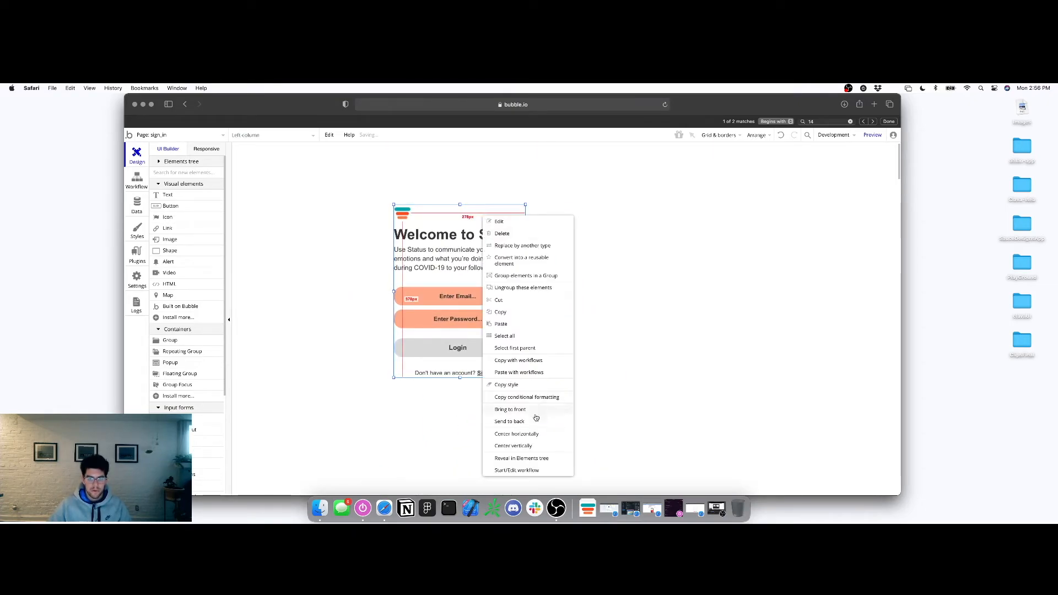
click(533, 459)
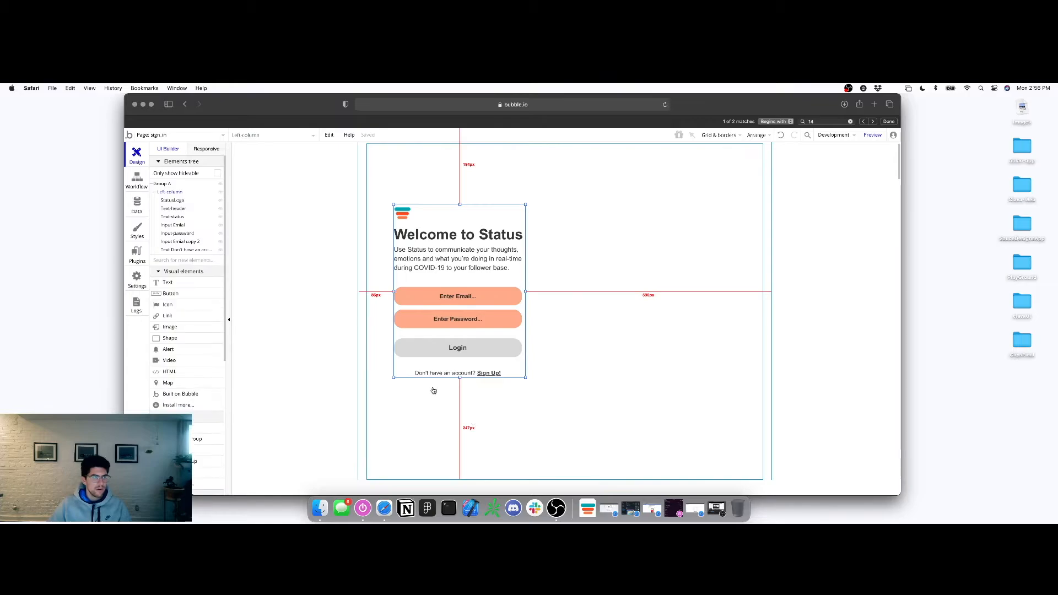
Rename Group A to Sign-in-wrapper, move it up, and centre it horizontally
click(161, 184)
key(super+a)
text(Sign In)
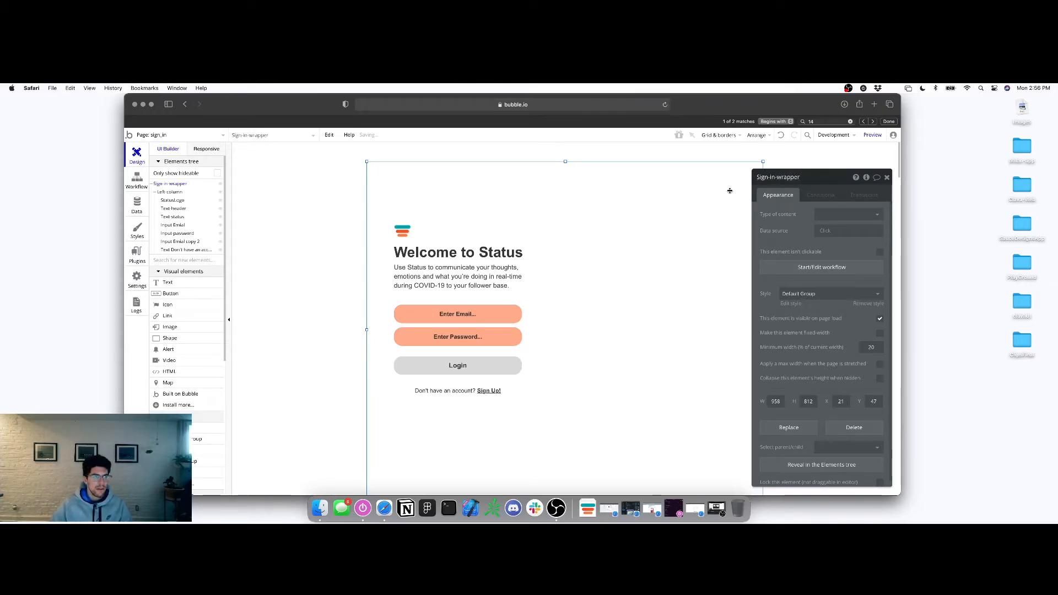
drag(495, 189, 497, 177)
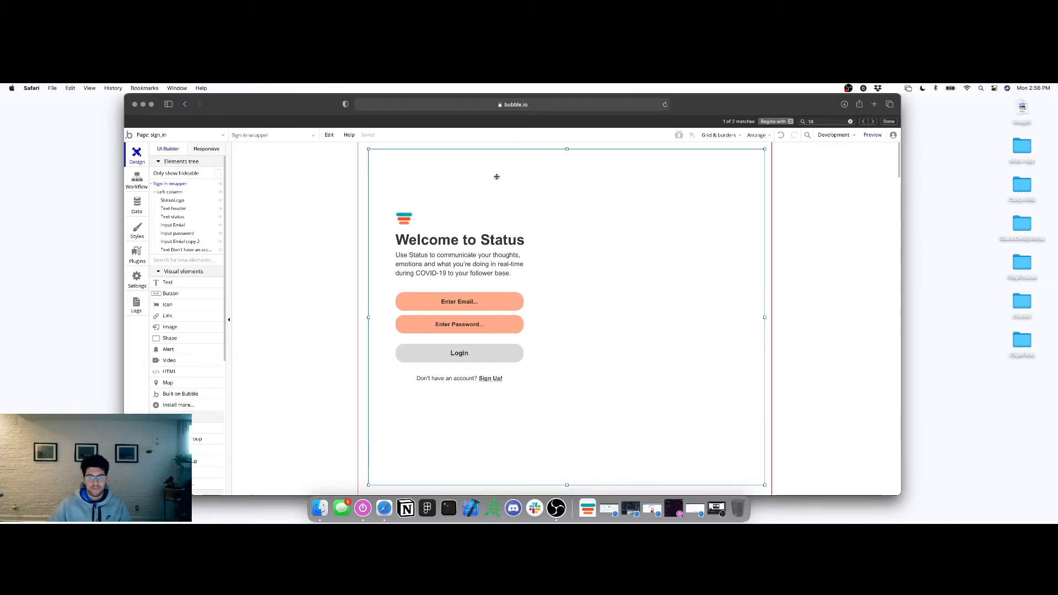
right_click(496, 177)
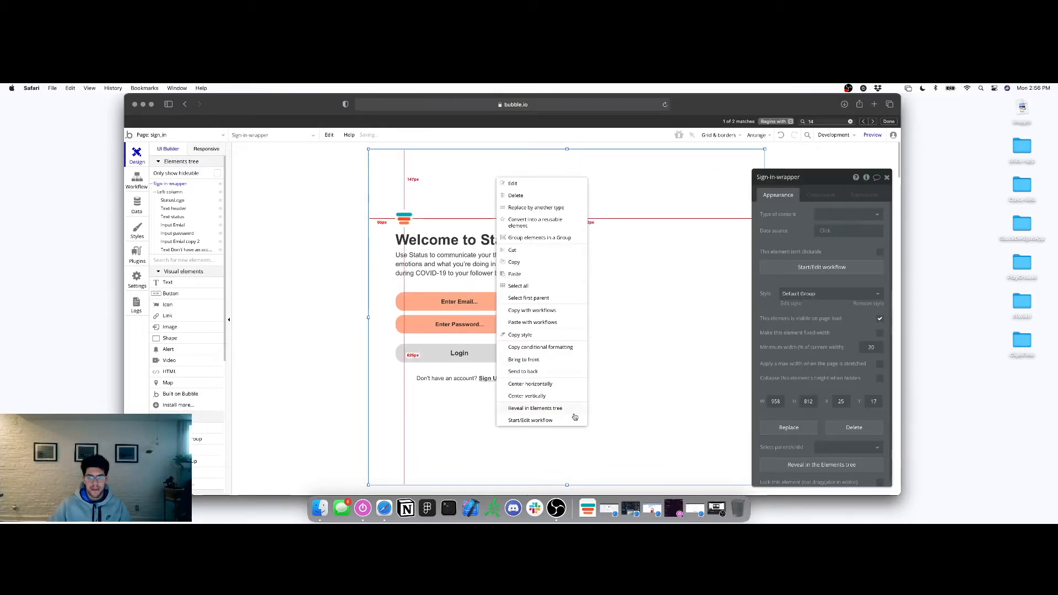
click(546, 384)
Move Left-column down, centre it vertically inside the wrapper, and show the page list
click(480, 217)
drag(479, 218, 488, 239)
right_click(487, 229)
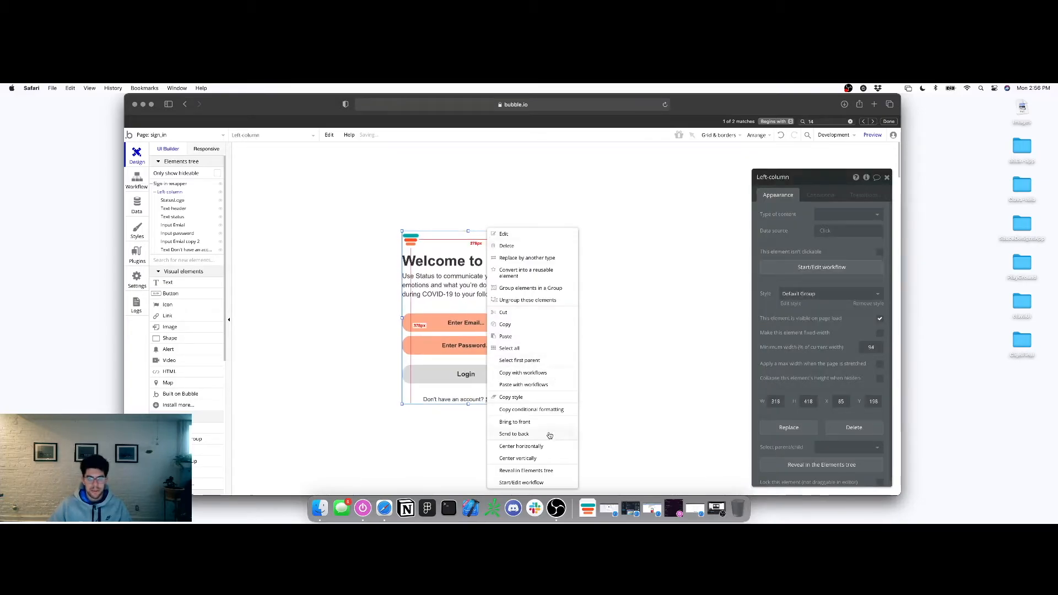
click(540, 457)
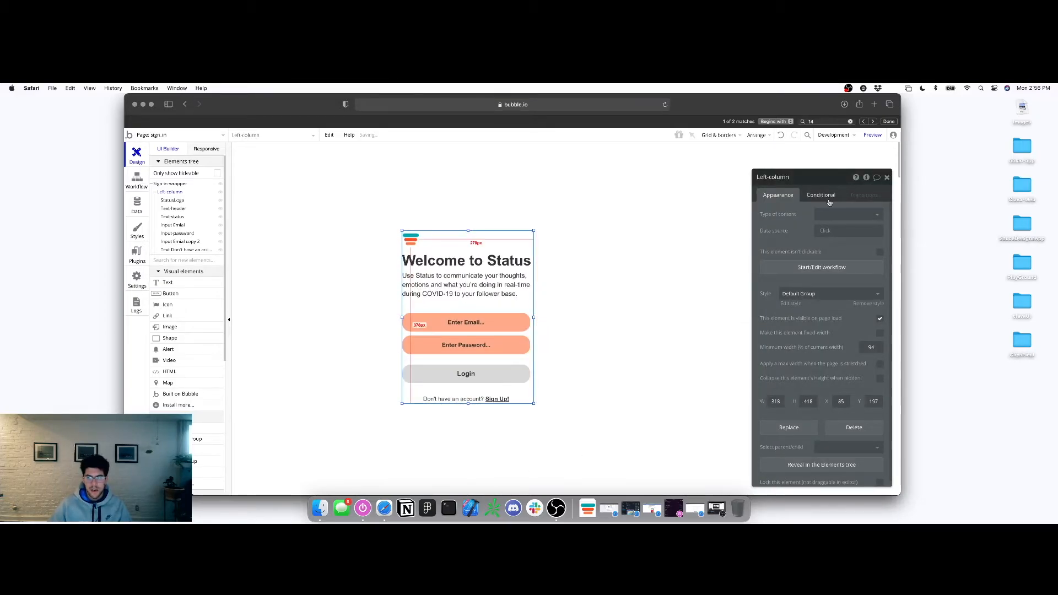
click(886, 177)
click(193, 137)
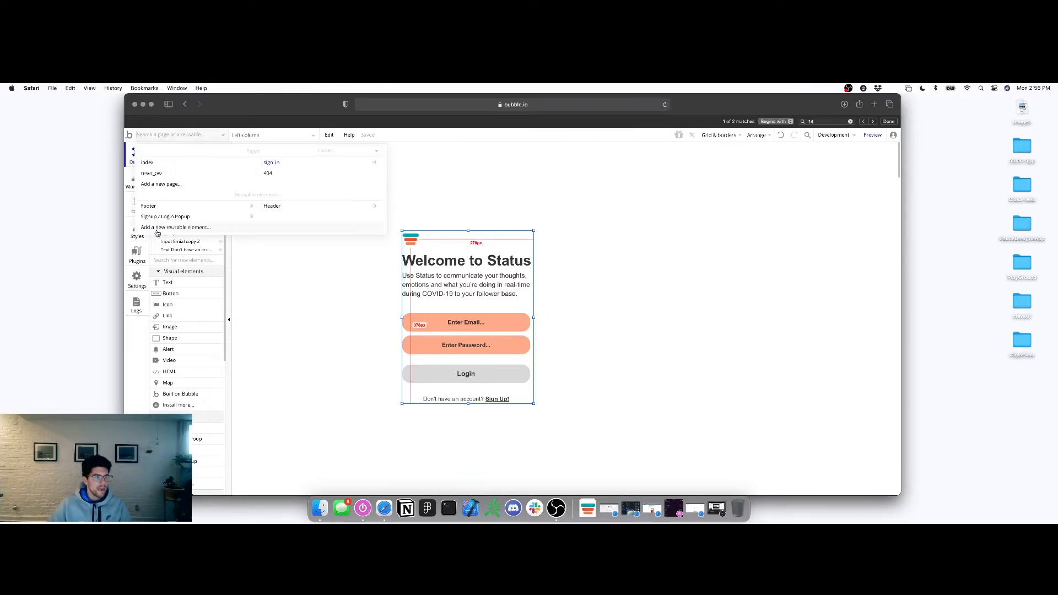
Create a new page named sign_up, cloned from the sign_in page
click(168, 184)
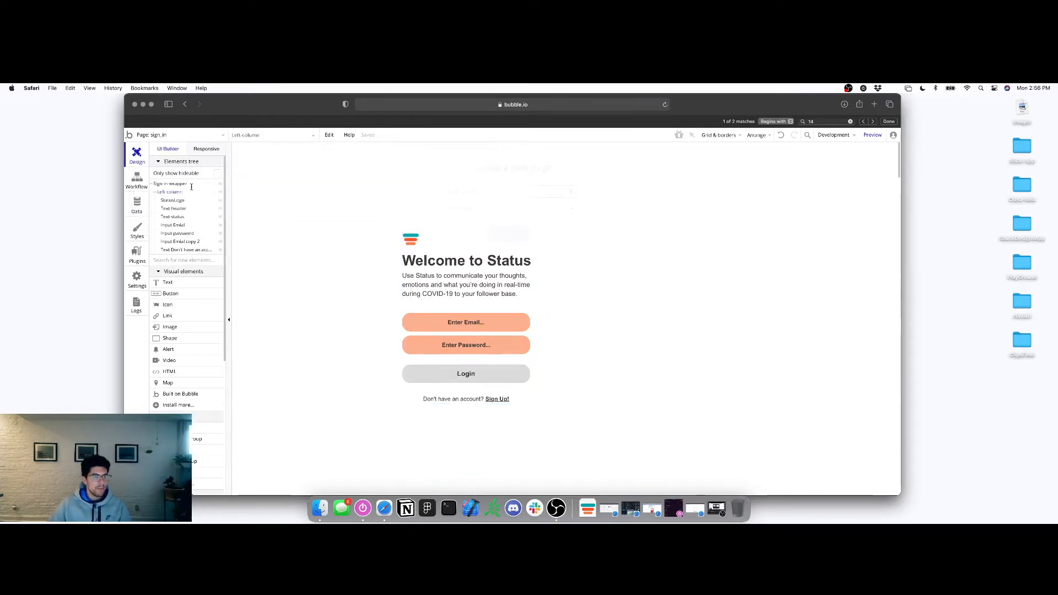
text(sign_up)
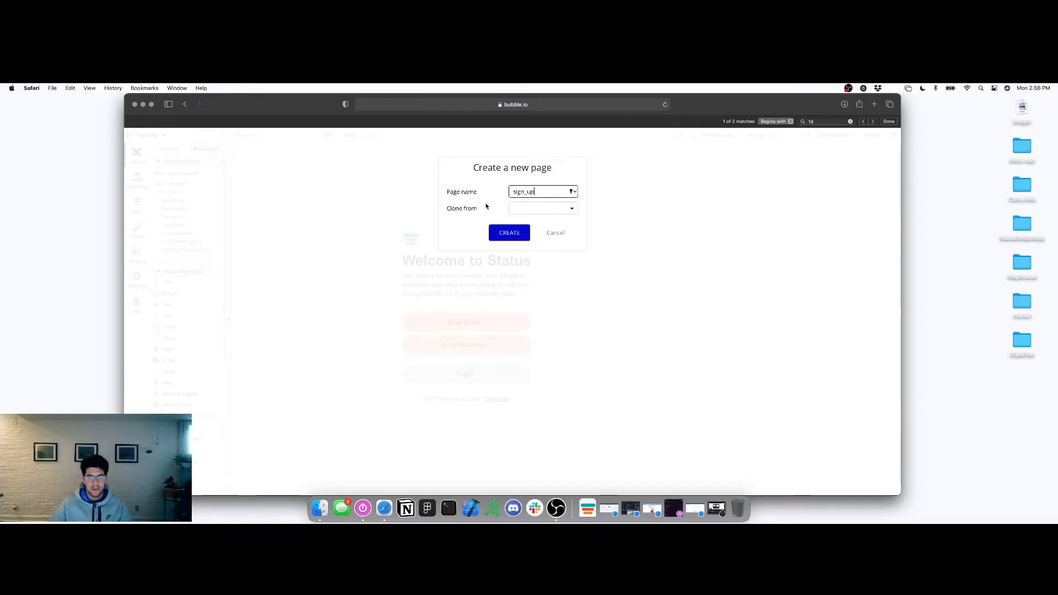
click(537, 209)
click(531, 248)
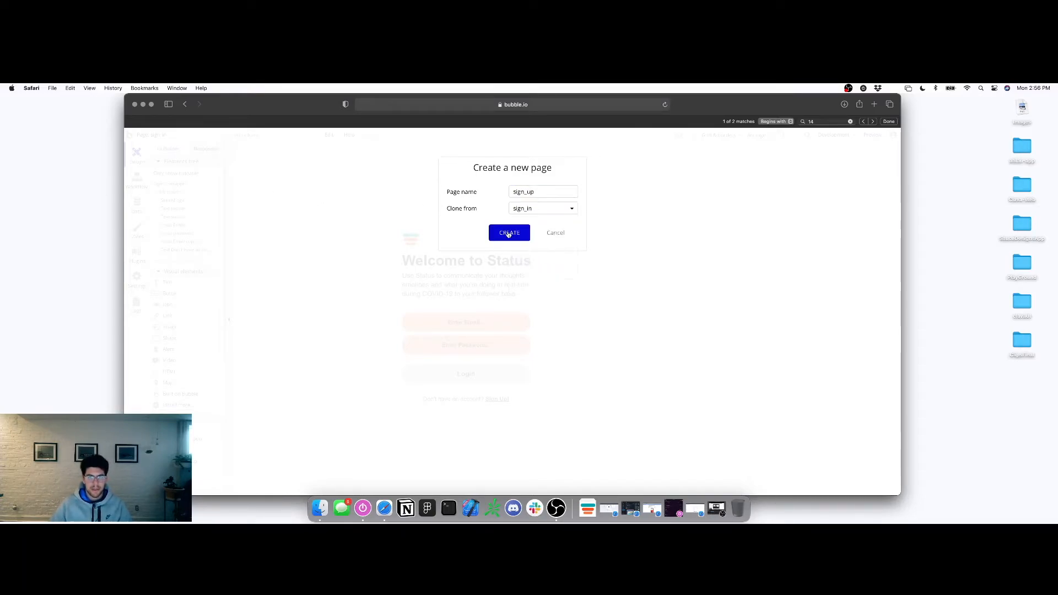
click(507, 232)
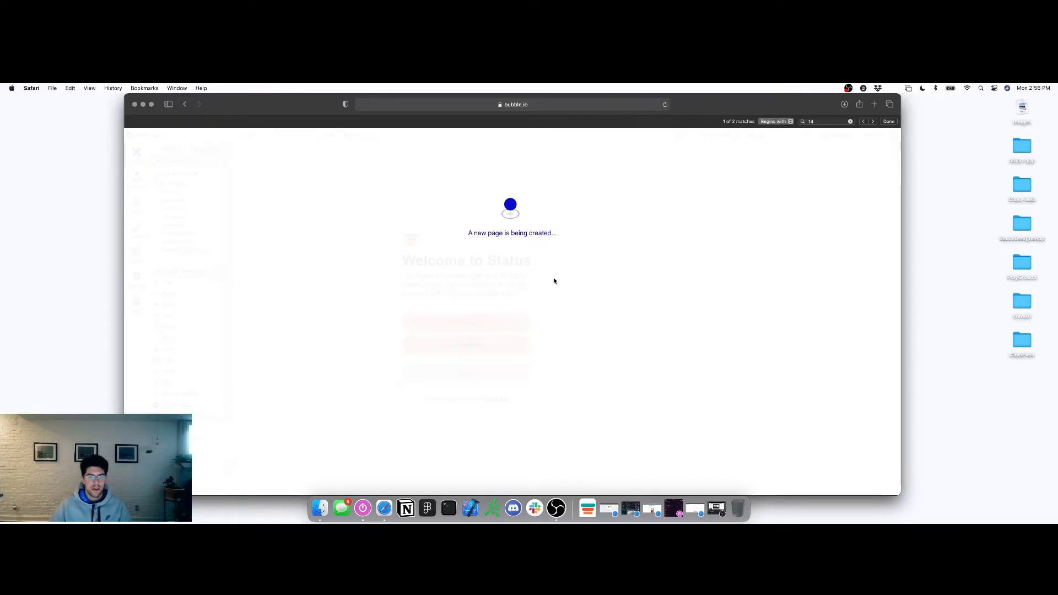
Change the Welcome to Status heading to 'Create an Account!'
double_click(496, 264)
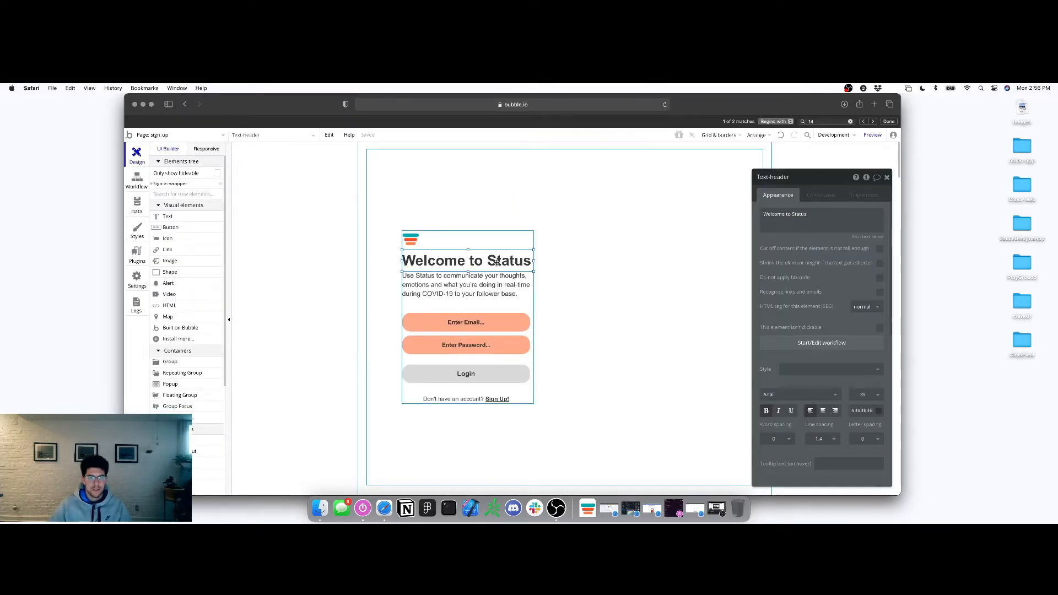
triple_click(849, 213)
text(make an a)
key(super+a)
text(Man)
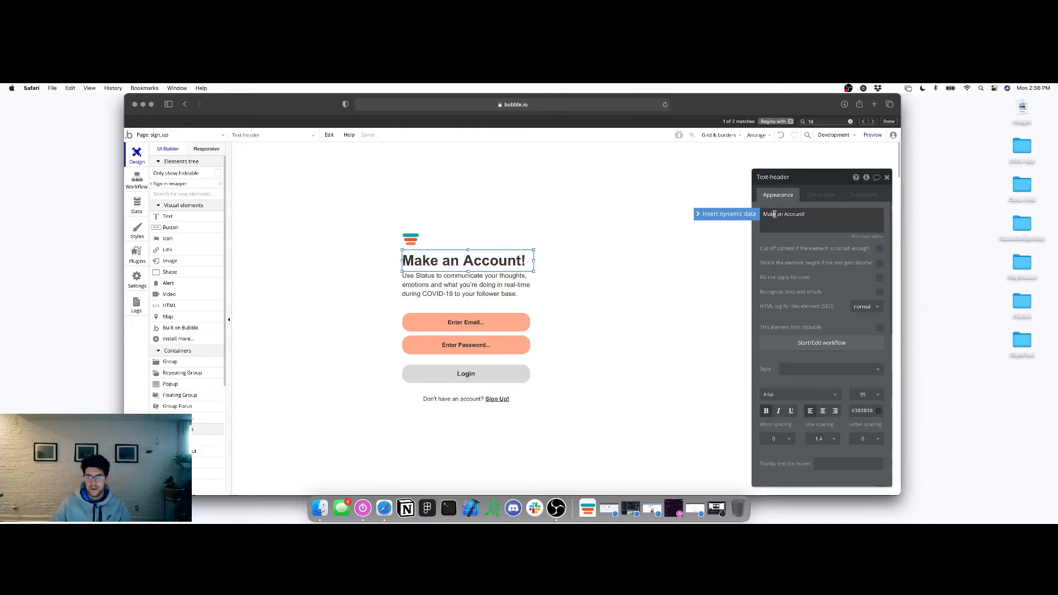
key(BackSpace)
key(BackSpace)
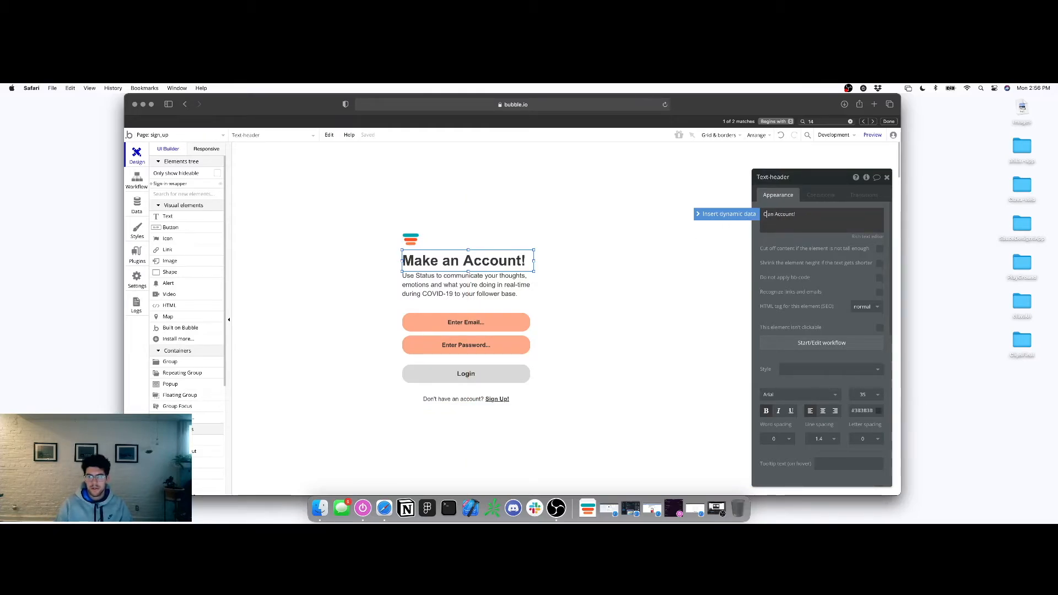
key(Right)
key(BackSpace)
text(A)
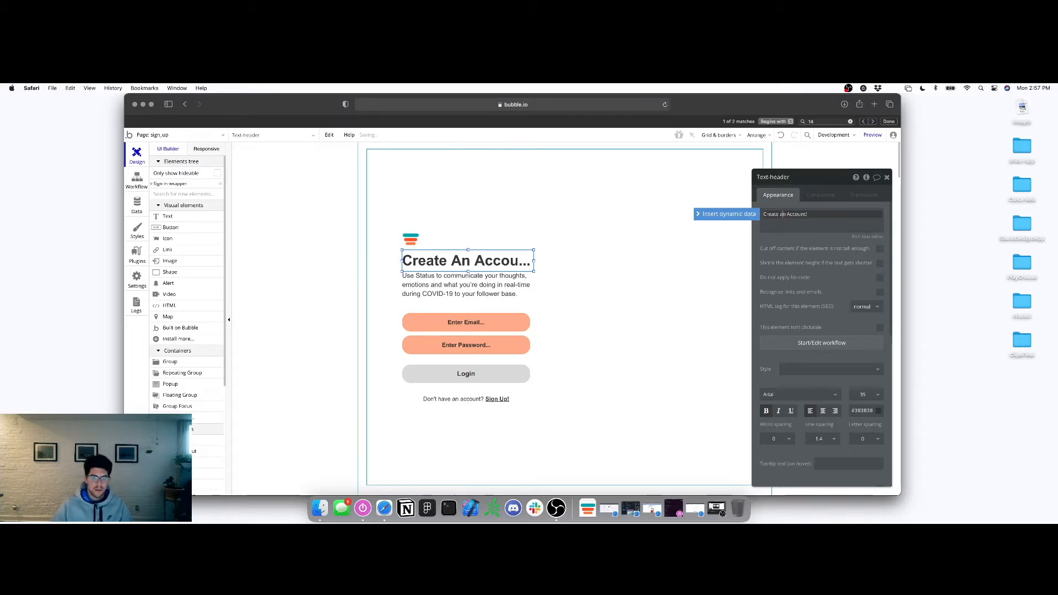
Resize the heading box and set the form's column group to about 346px wide
drag(534, 261, 531, 293)
click(533, 306)
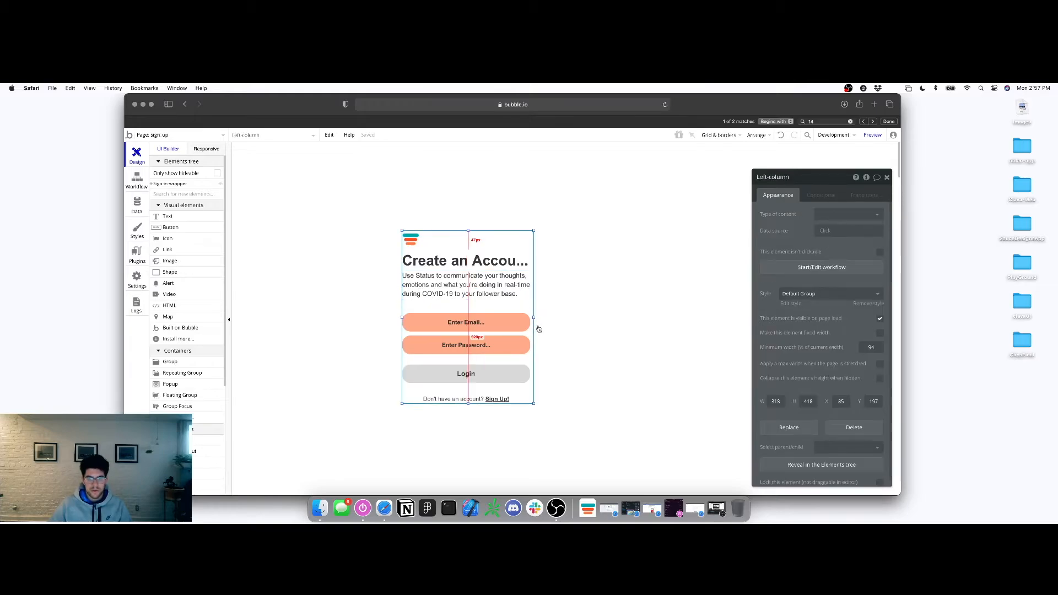
drag(534, 317, 595, 318)
click(538, 263)
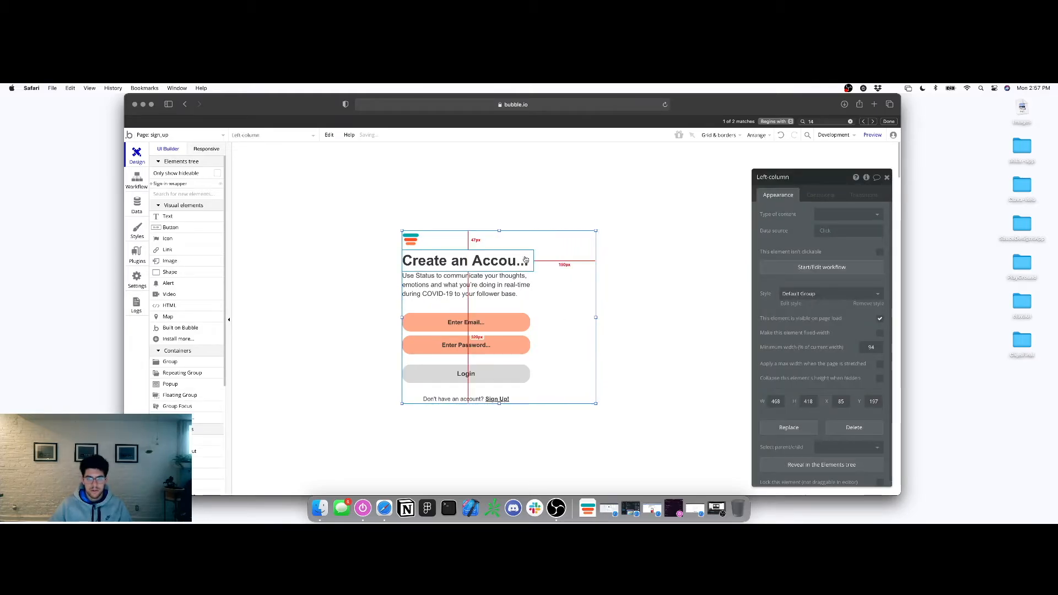
drag(534, 261, 545, 261)
key(super+z)
click(540, 283)
drag(596, 317, 546, 317)
Rewrite the subtitle text and shorten its text box
click(489, 286)
click(829, 221)
key(super+a)
text(Ful)
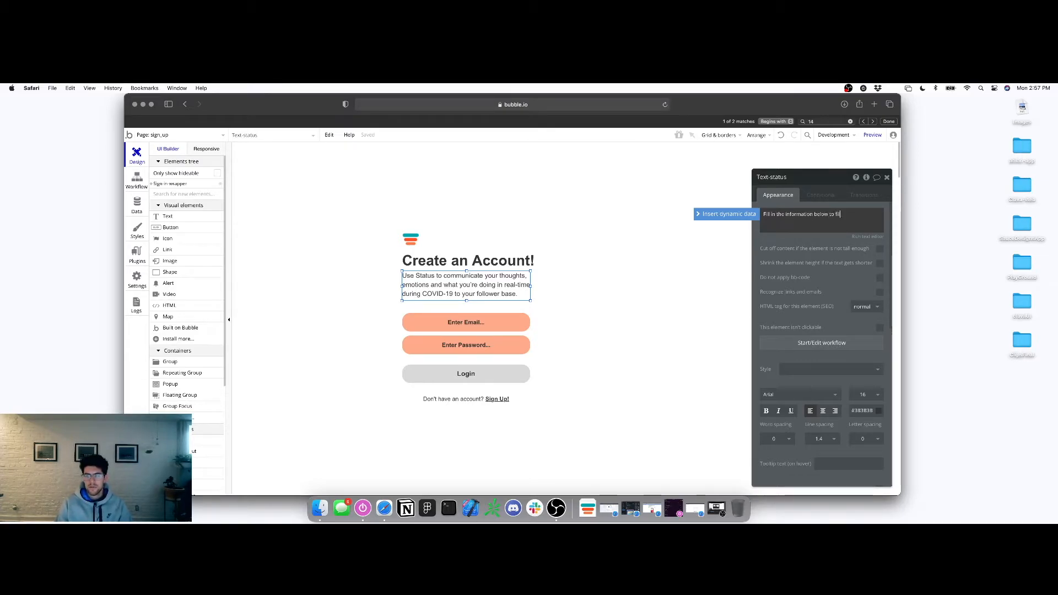
text(account!)
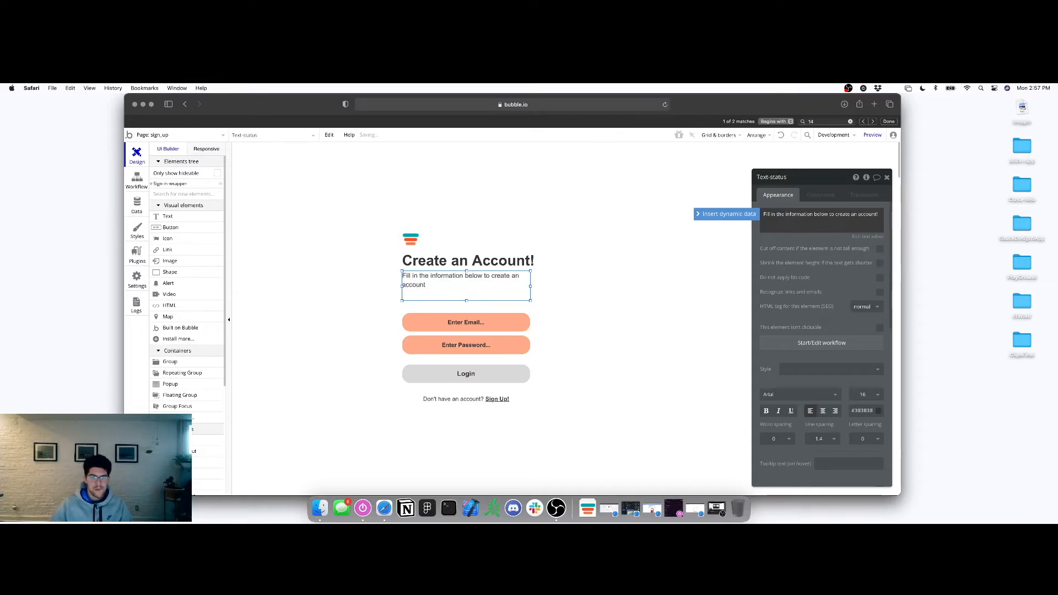
mouse_move(466, 300)
mouse_down()
mouse_move(466, 291)
mouse_move(470, 307)
mouse_up()
Reposition the email and password inputs and paste a copy of Enter Email above them
mouse_move(466, 345)
mouse_down()
mouse_move(462, 329)
mouse_move(462, 347)
mouse_up()
drag(455, 309, 454, 328)
right_click(454, 328)
click(475, 326)
right_click(474, 327)
click(493, 337)
drag(475, 328, 467, 302)
Give the copied input the placeholder 'First & Last Name...' and Text content format
click(837, 215)
key(super+a)
text(First & L)
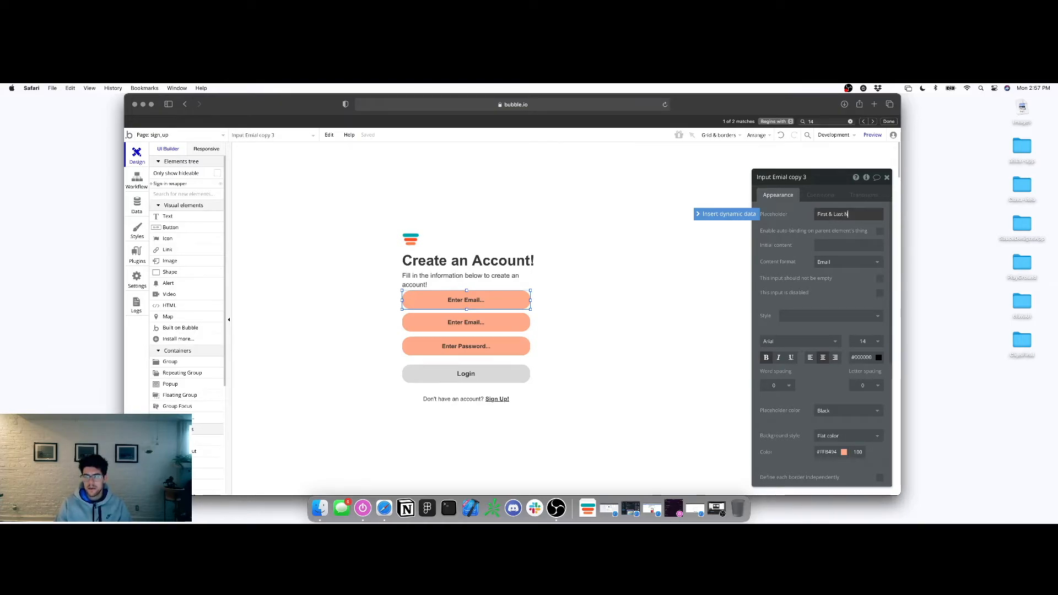
text(ast Name...)
click(843, 262)
click(824, 274)
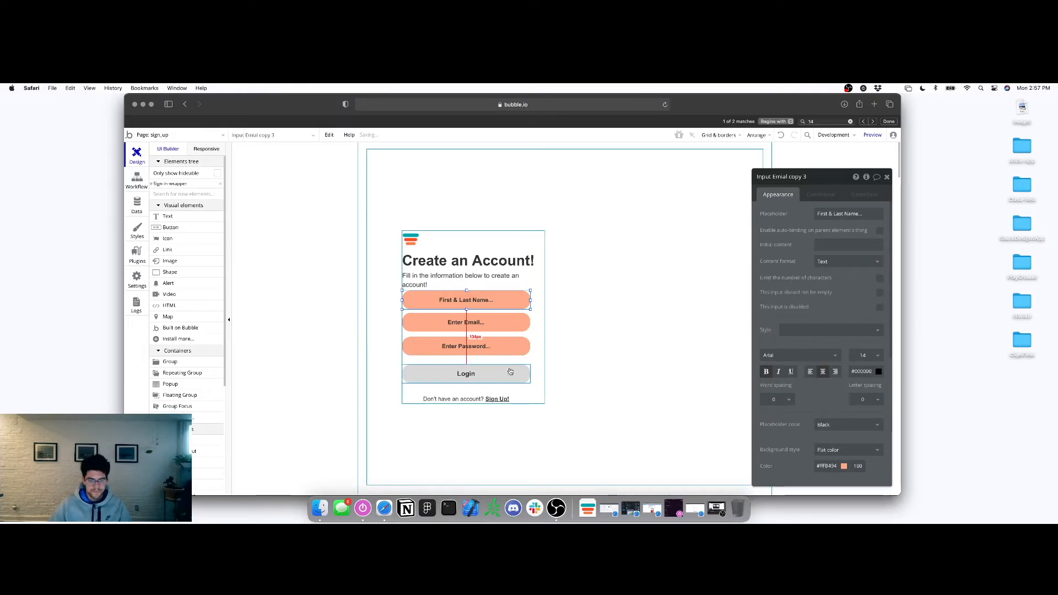
Make the column group taller and delete the Don't have an account? text
click(526, 402)
click(542, 397)
drag(473, 403, 473, 447)
click(457, 398)
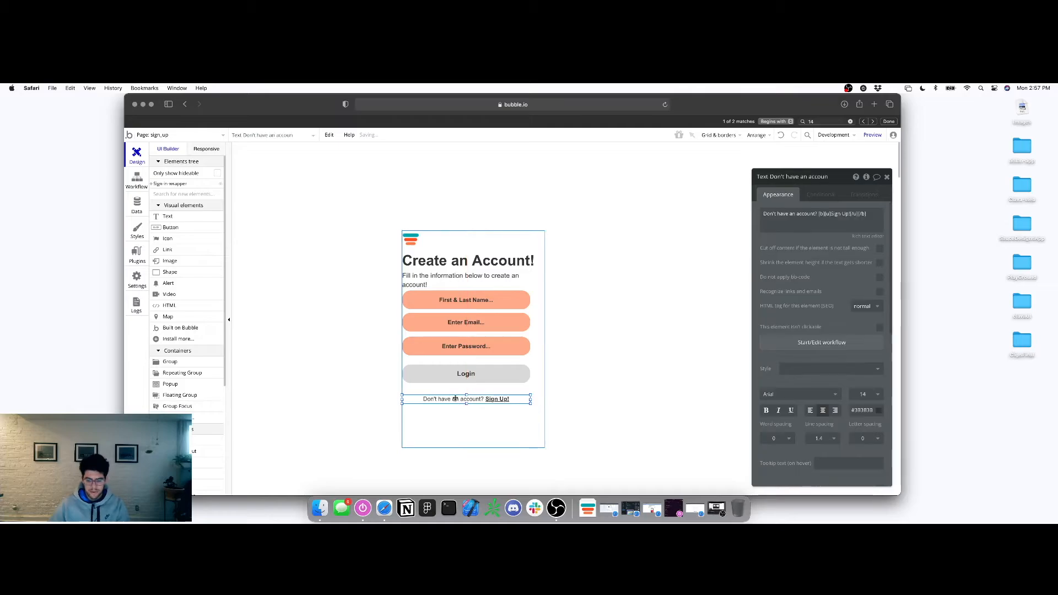
key(Delete)
Move Login down and paste a copy below it labelled Cancel
click(469, 375)
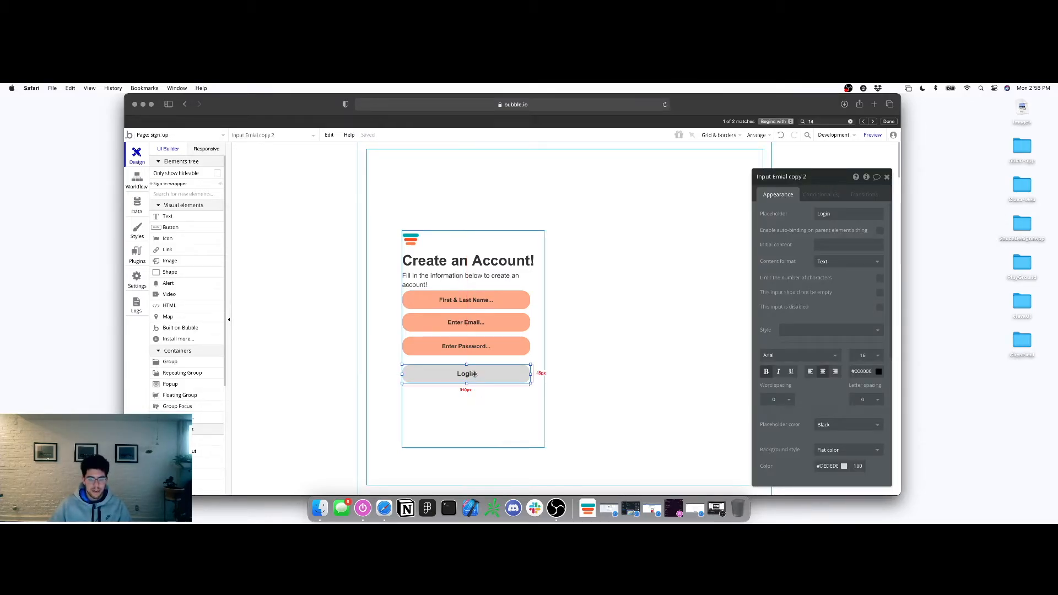
drag(474, 374, 471, 388)
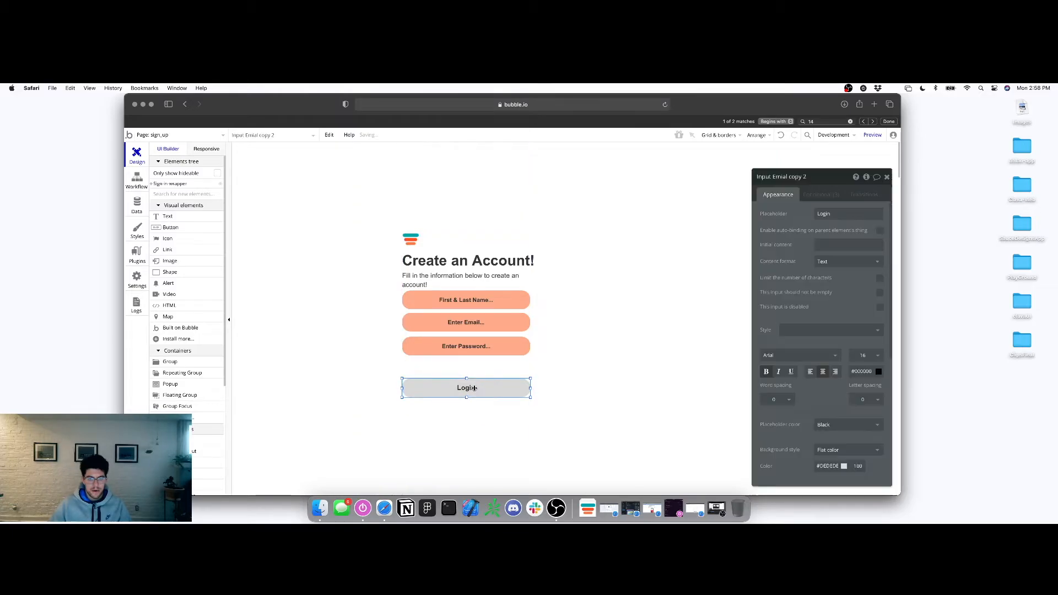
right_click(472, 388)
click(490, 326)
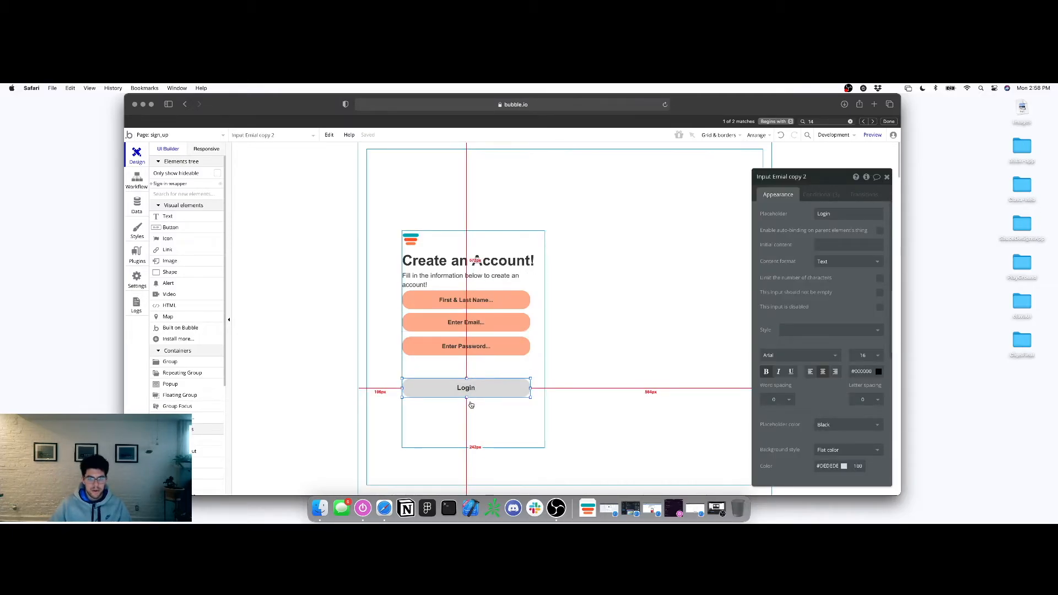
right_click(470, 421)
click(499, 337)
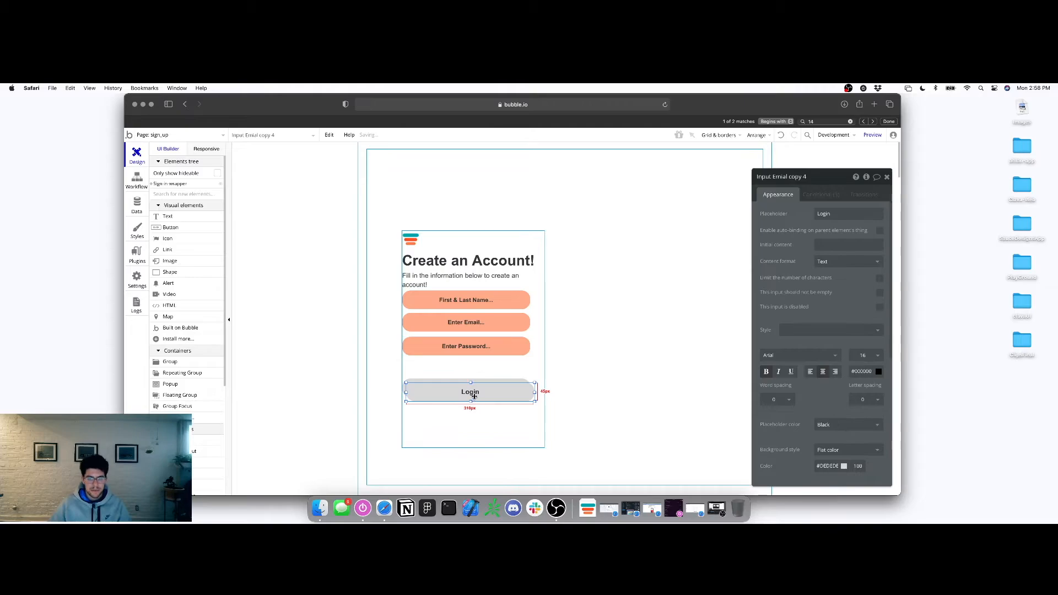
double_click(471, 414)
text(Ca)
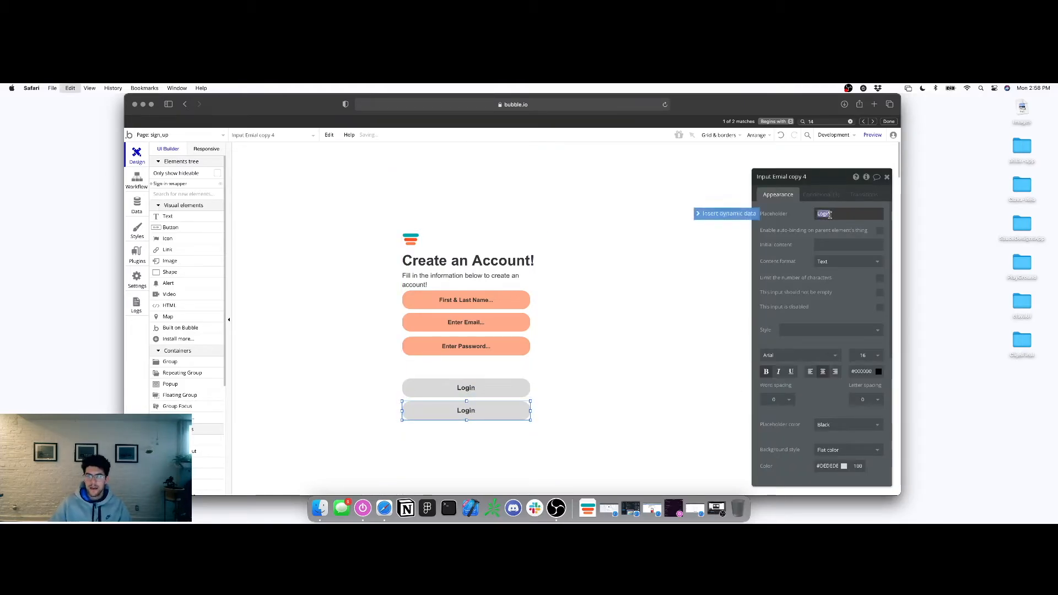
text(ncel)
Remove the conditions the Cancel button copied from Login
click(465, 388)
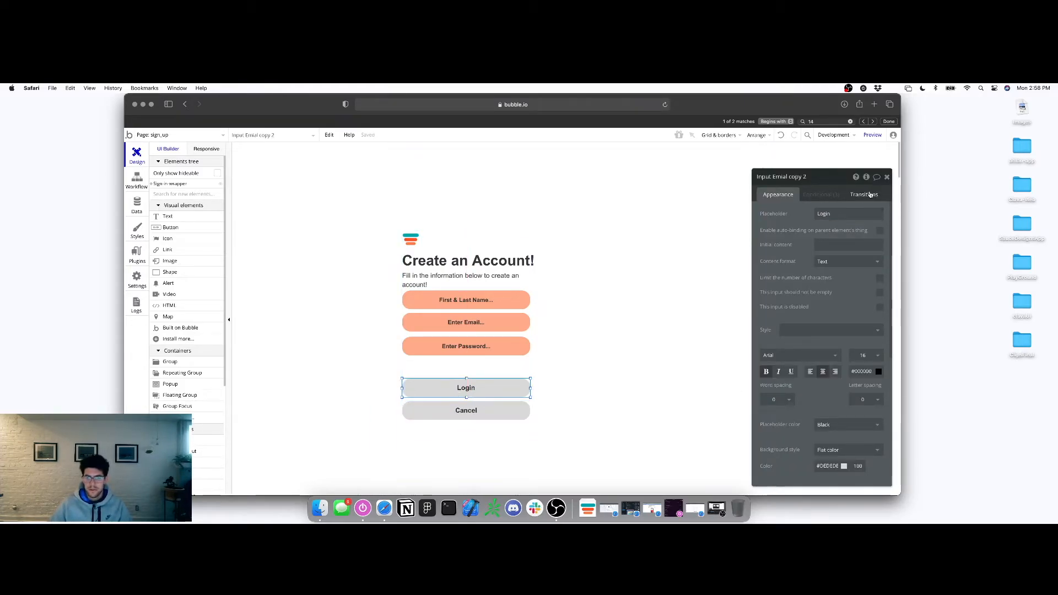
click(835, 197)
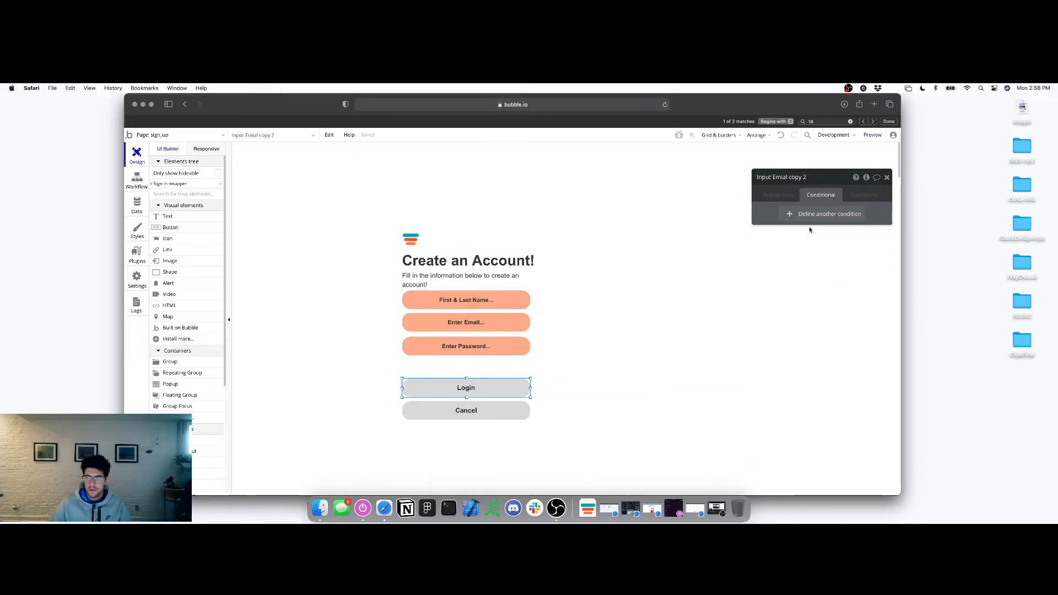
click(486, 411)
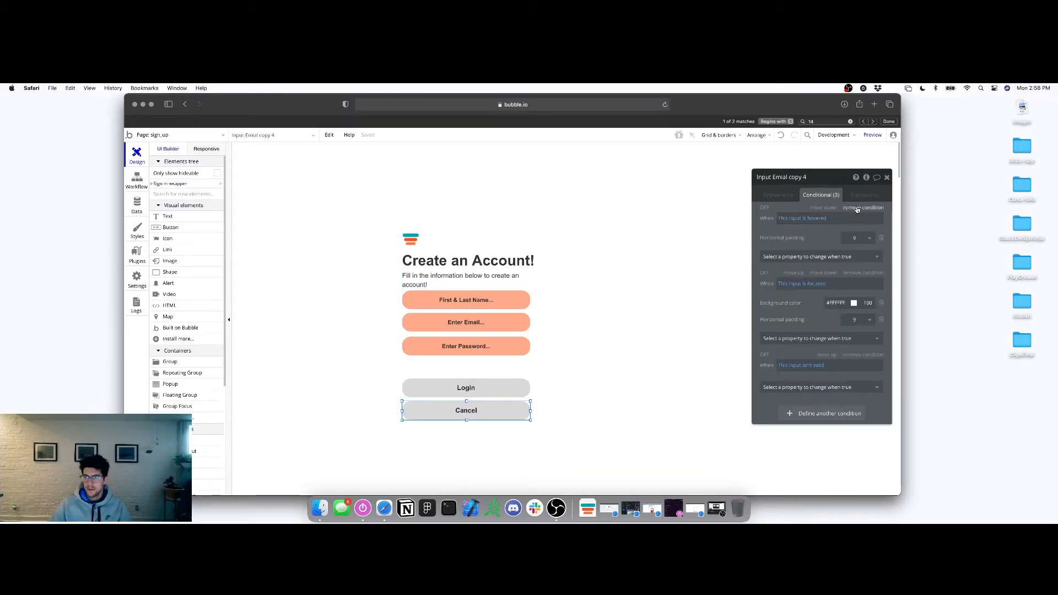
click(857, 208)
key(alt)
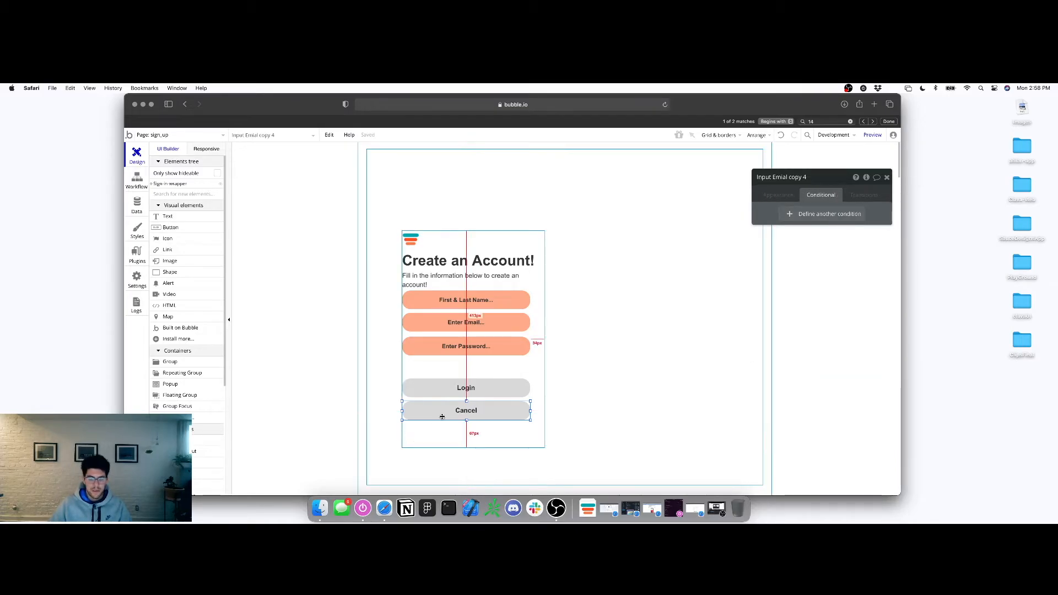
click(786, 197)
Set the Cancel button's background colour to red #FF6666
scroll(856, 275, down, 5)
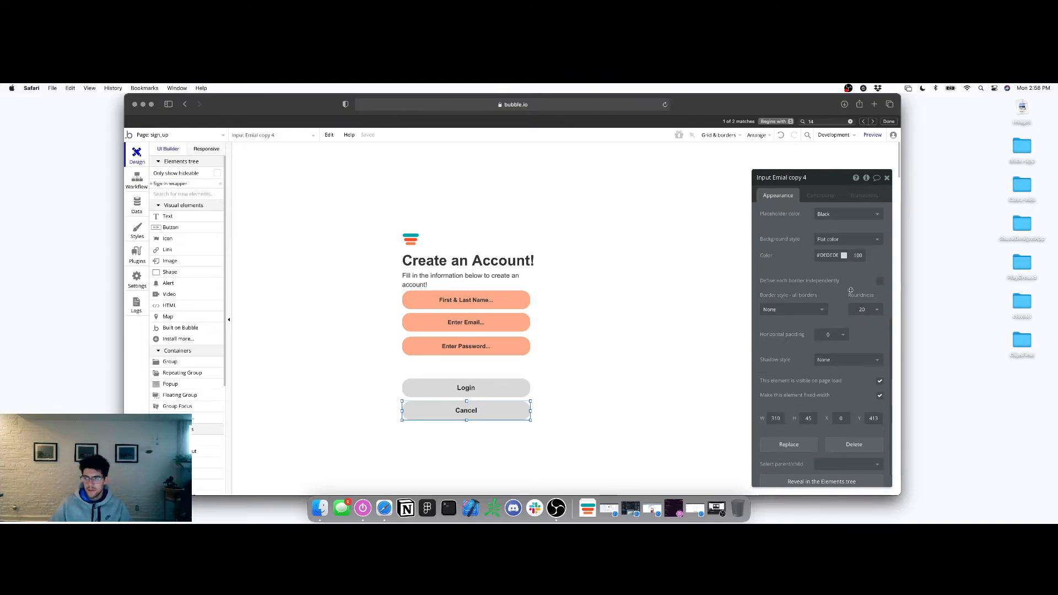
click(844, 256)
drag(844, 274, 849, 262)
key(Escape)
click(610, 329)
click(476, 378)
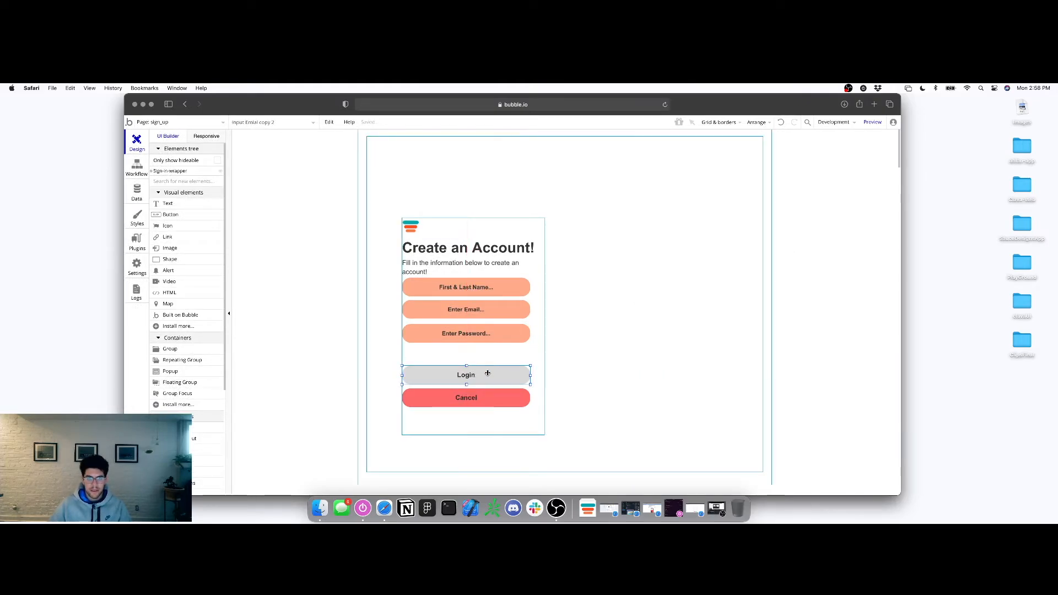
Relabel the Login button 'Sign Up' with green background #80F2A6
double_click(469, 376)
scroll(841, 207, up, 5)
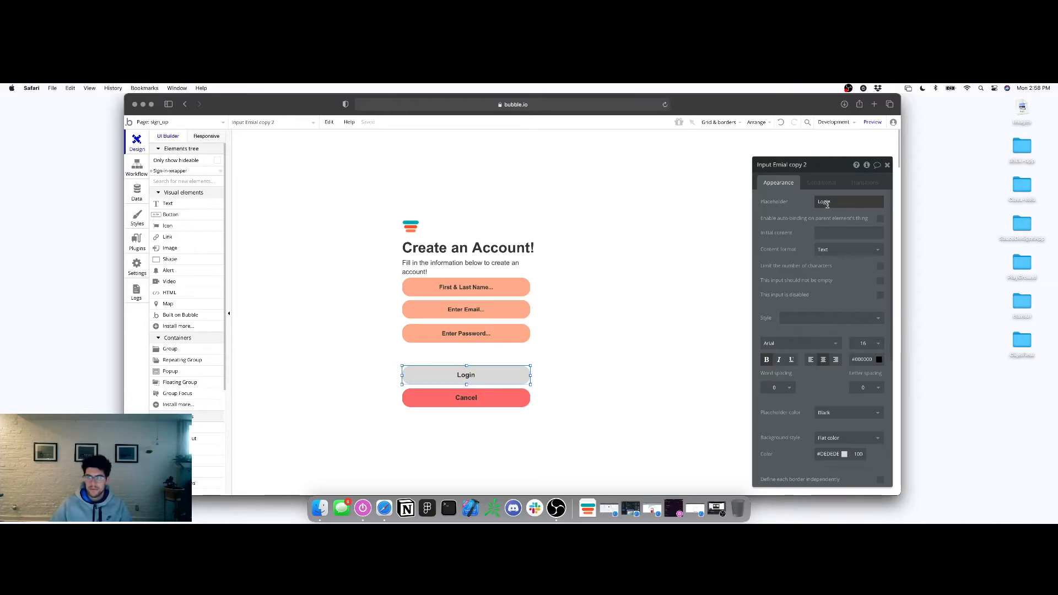
click(827, 204)
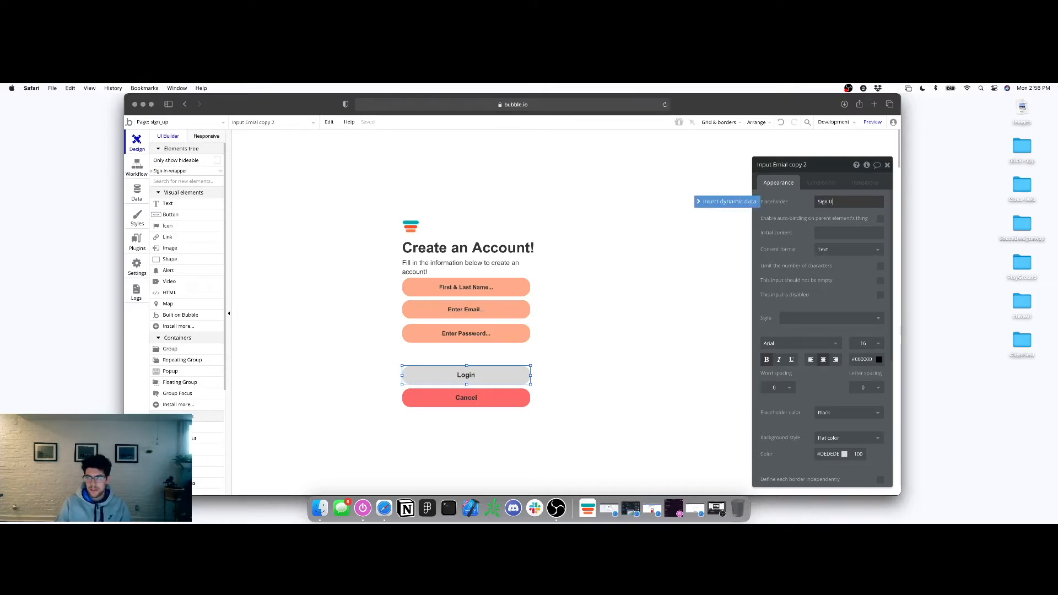
text(Sign Up)
scroll(820, 391, down, 5)
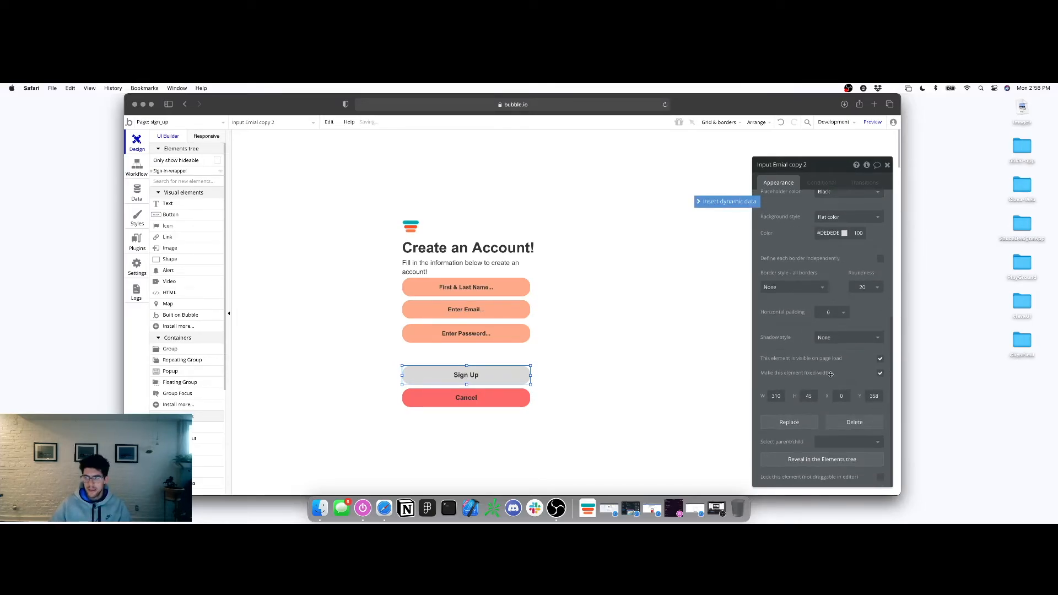
scroll(820, 391, up, 3)
click(831, 345)
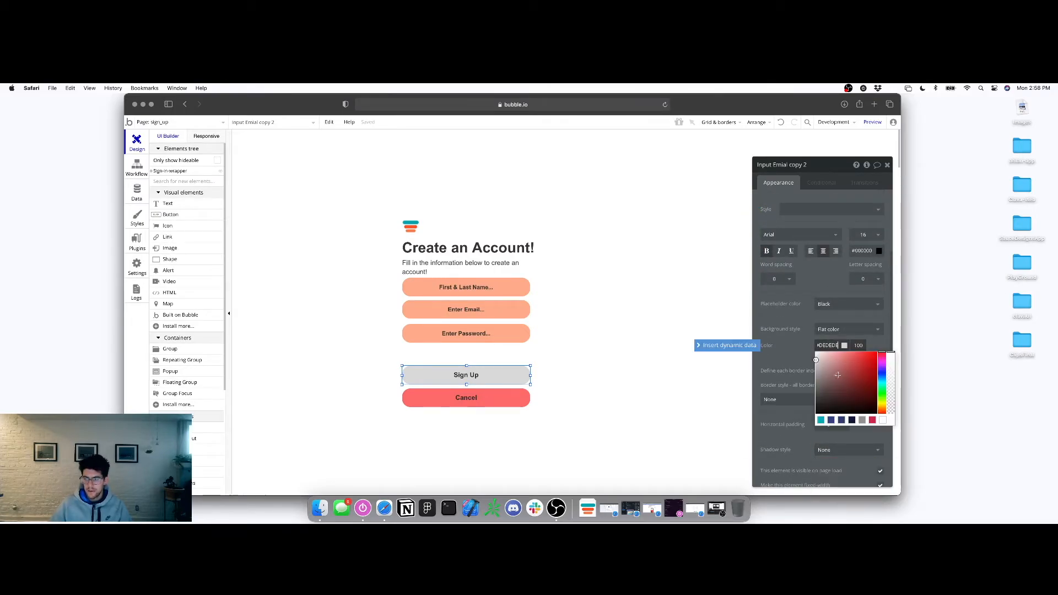
click(883, 392)
click(844, 356)
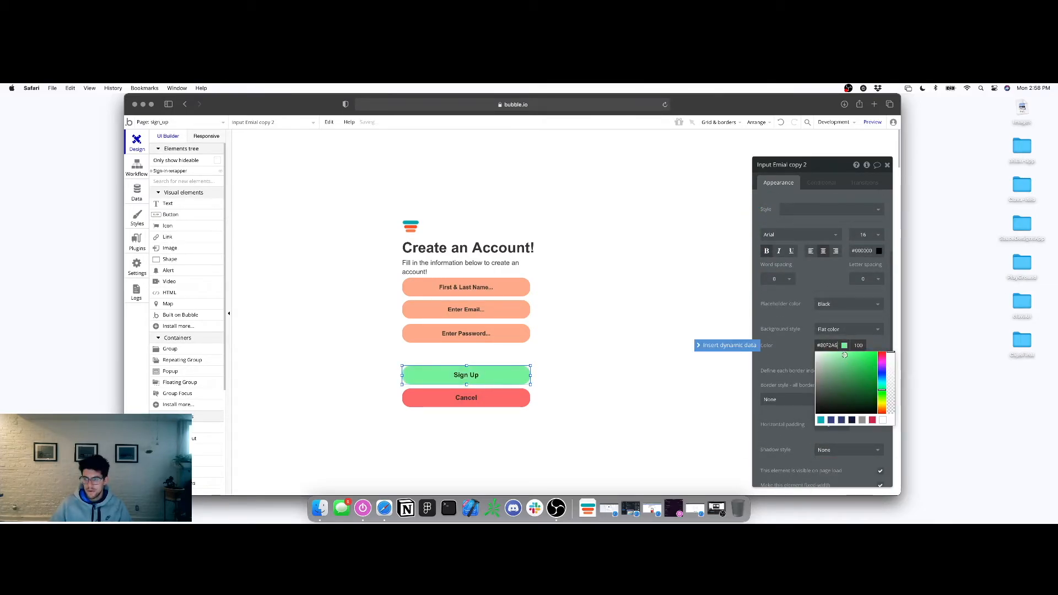
click(593, 332)
Move the three inputs down about 22px and the column group up about 45px
click(480, 331)
shift+click(478, 309)
shift+click(477, 288)
drag(476, 288, 476, 300)
click(480, 227)
drag(479, 227, 477, 202)
right_click(477, 203)
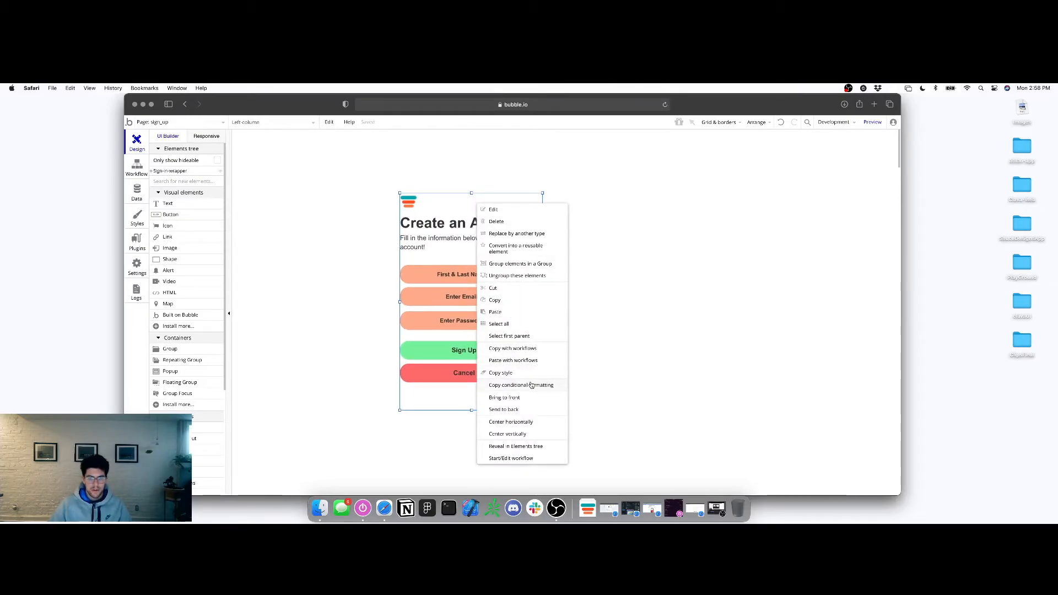
Center the column group vertically, staying on the sign_up page
click(512, 434)
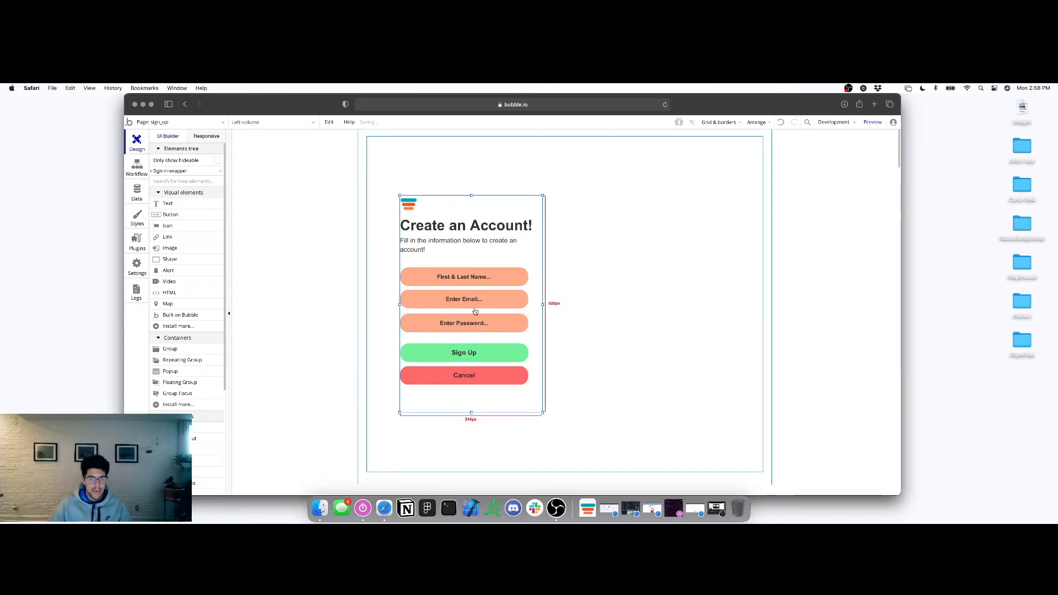
click(515, 345)
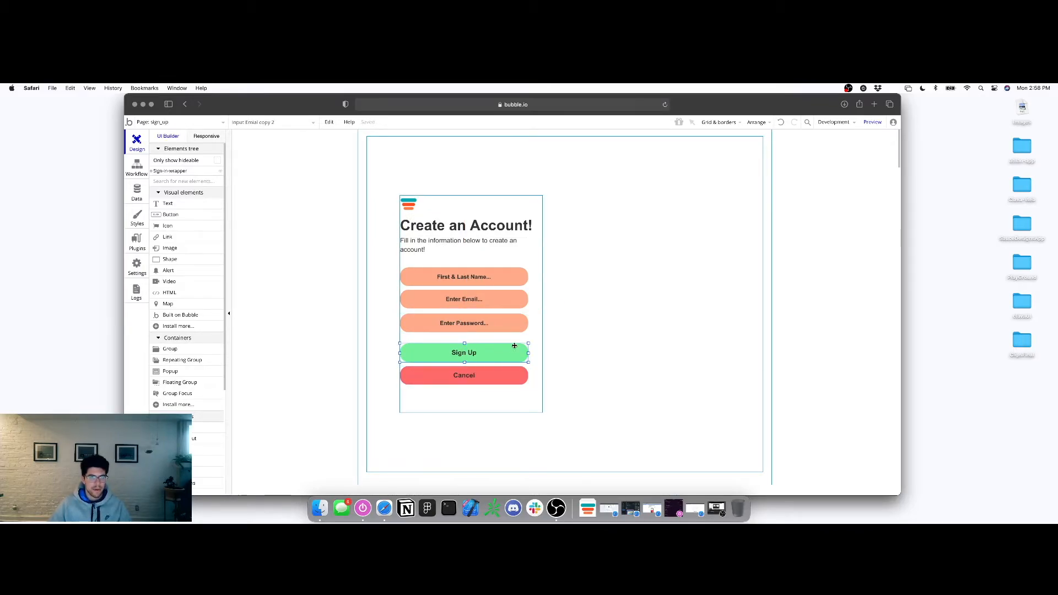
click(176, 122)
mouse_move(276, 155)
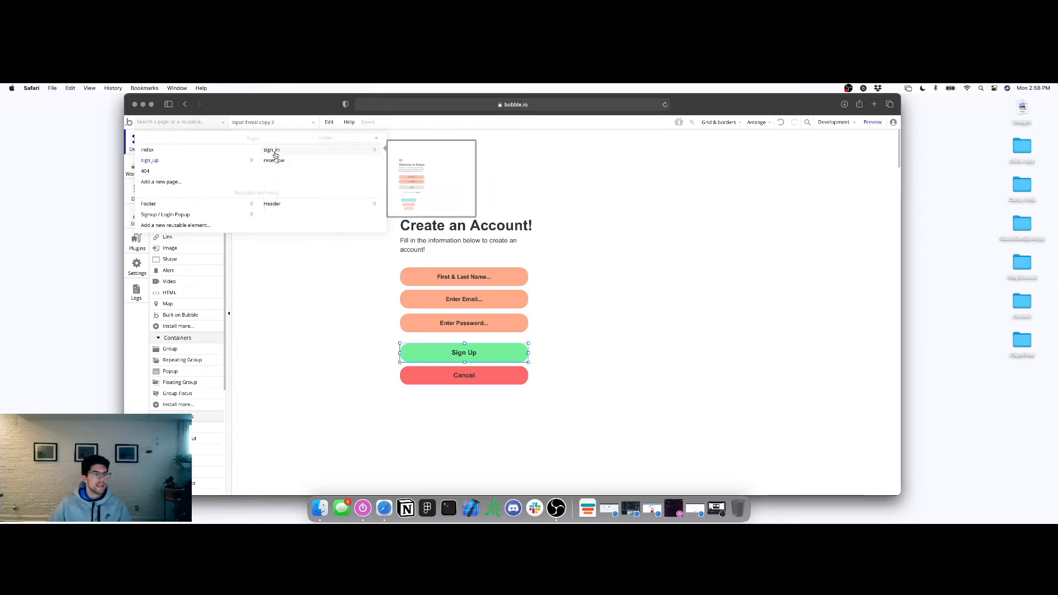
click(188, 166)
Rename the Cancel element to Cancel-btn and begin renaming Sign Up to SignUp-btn
double_click(444, 373)
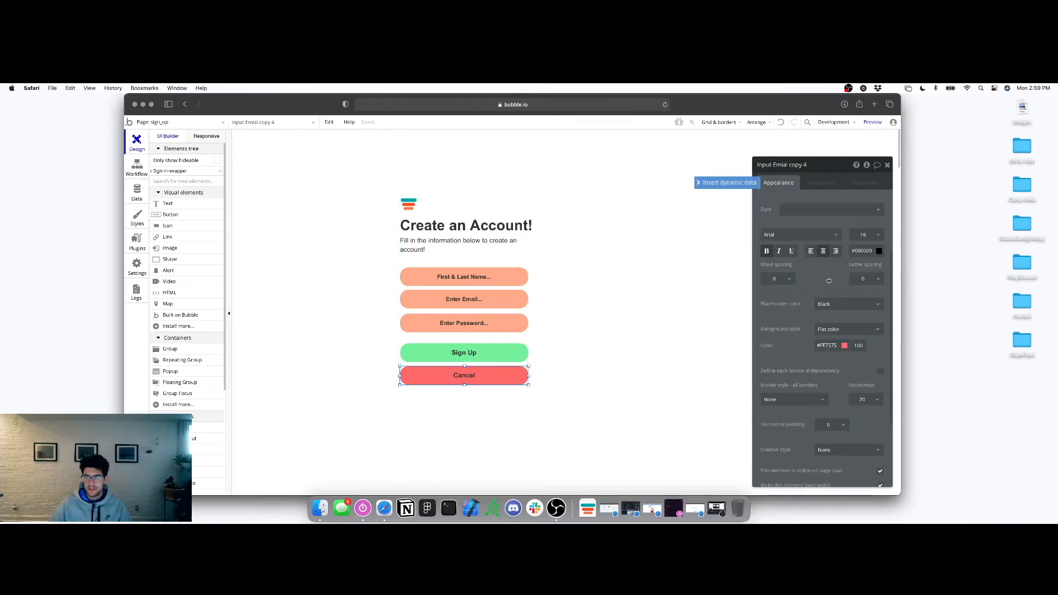
scroll(821, 297, up, 5)
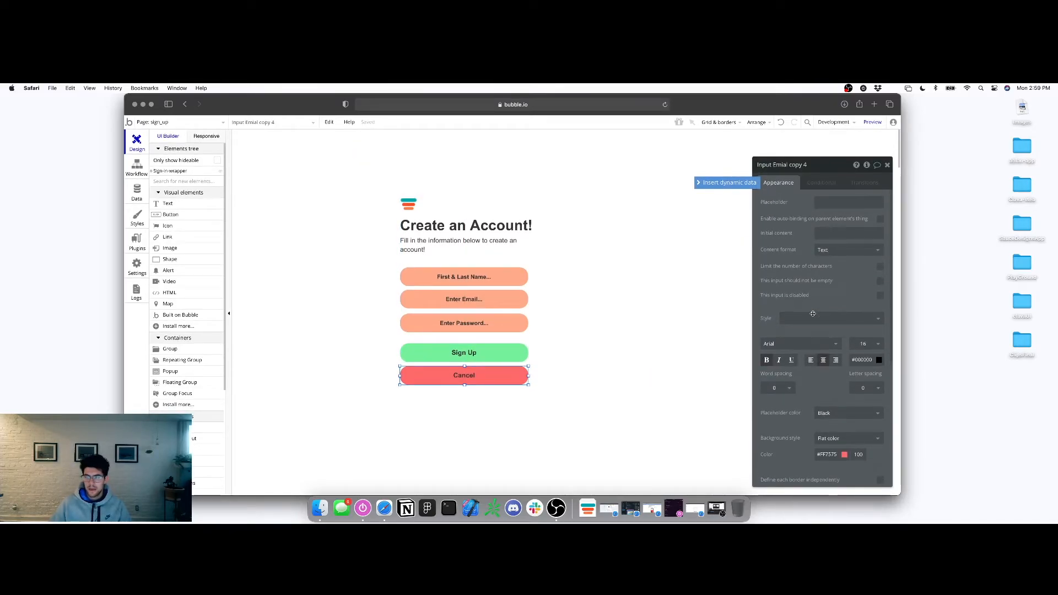
click(796, 165)
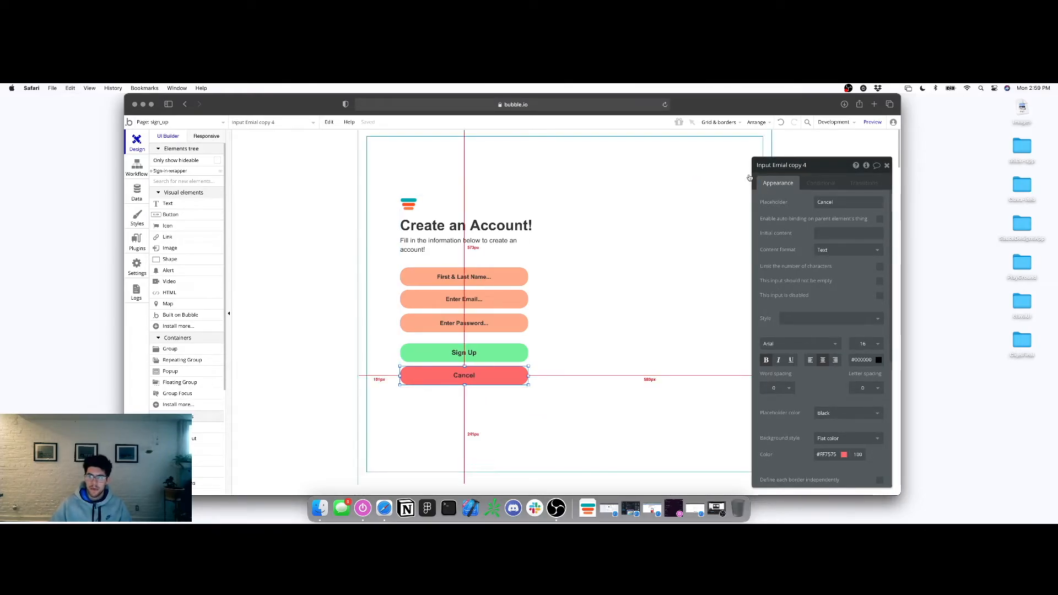
text(Cancel-btnb)
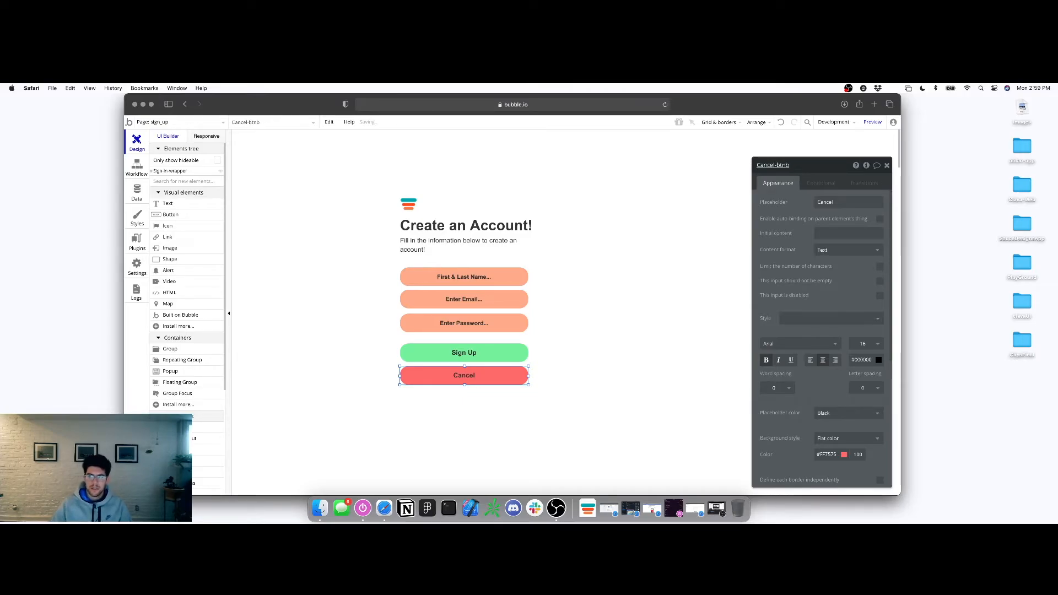
click(789, 164)
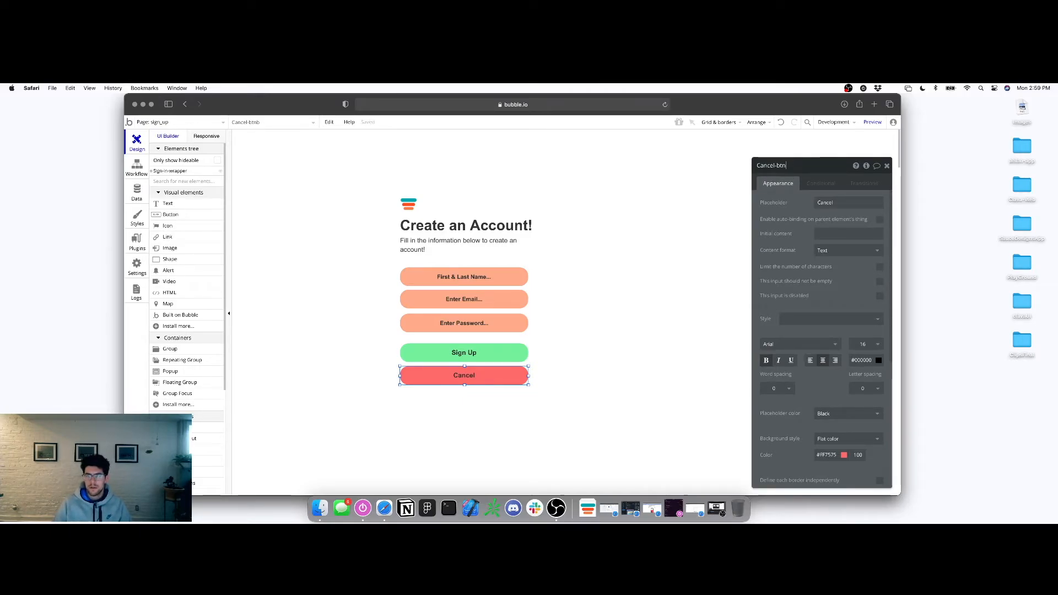
click(455, 355)
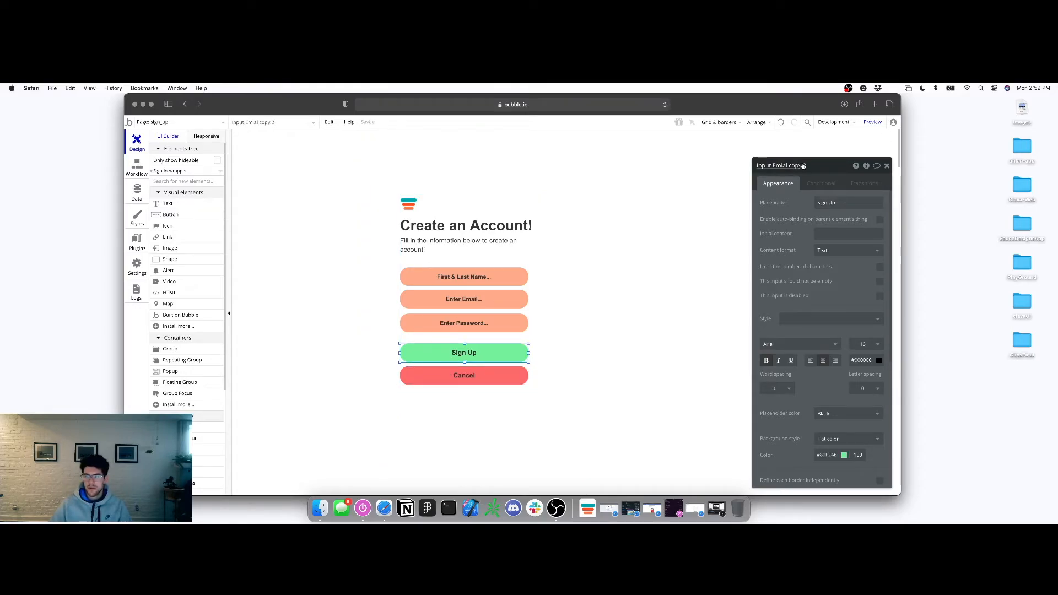
key(super+a)
text(Sign)
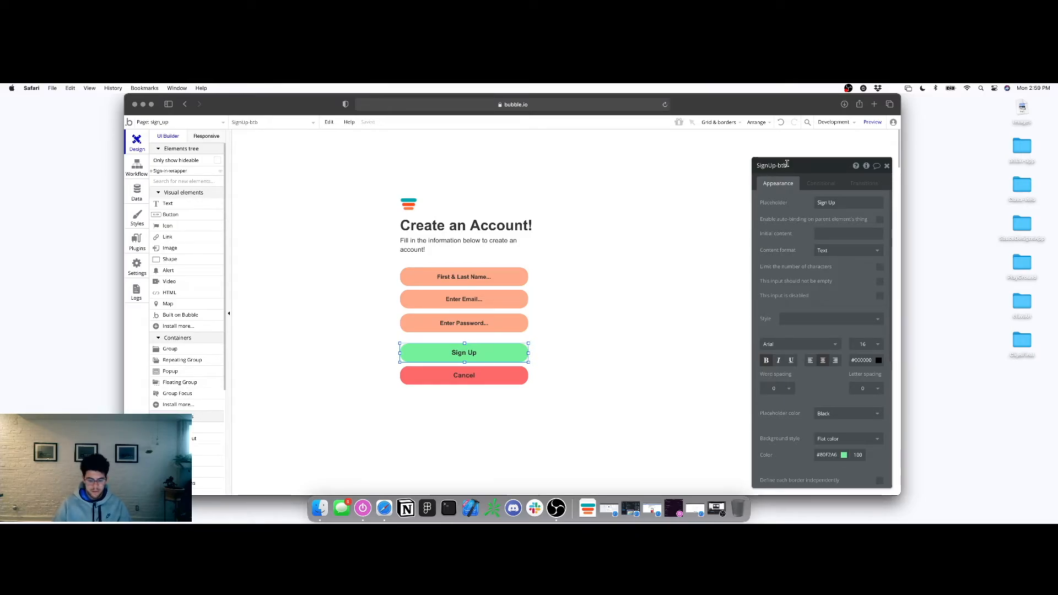
On the sign_in page, delete the grey Login element's empty condition
click(209, 122)
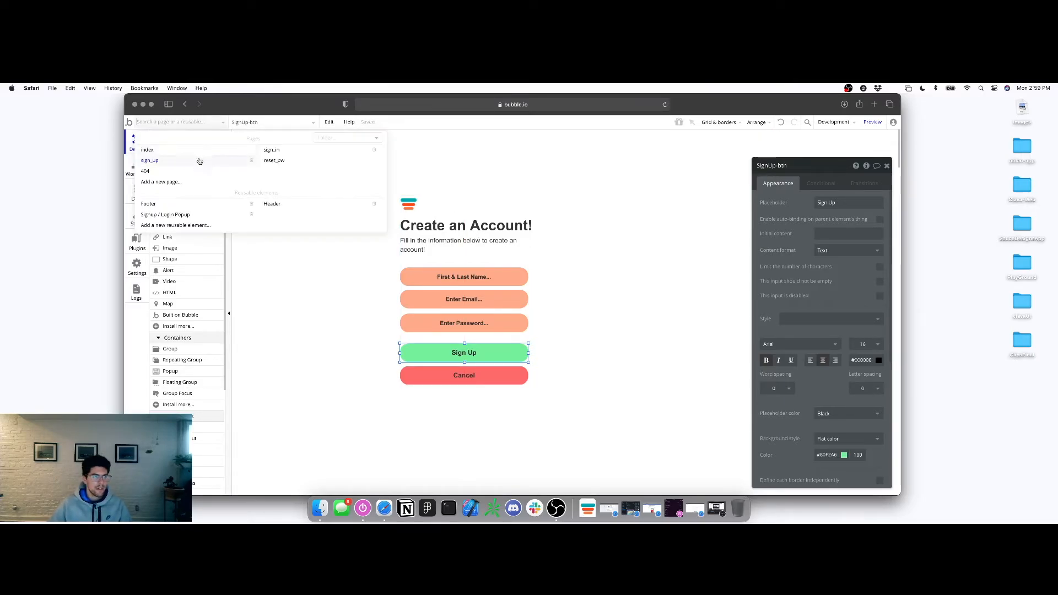
click(272, 150)
double_click(495, 361)
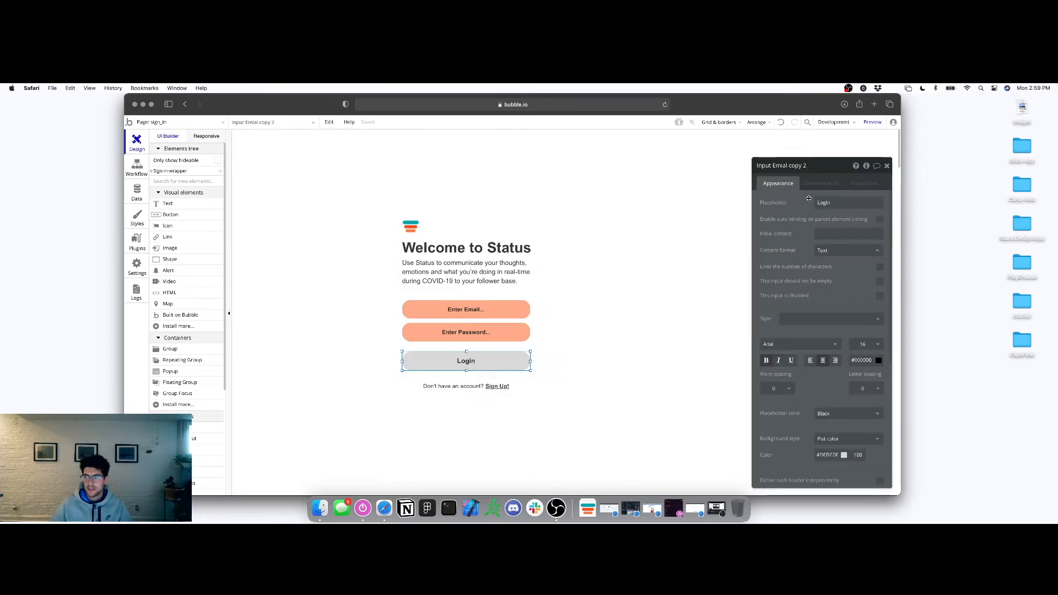
click(821, 184)
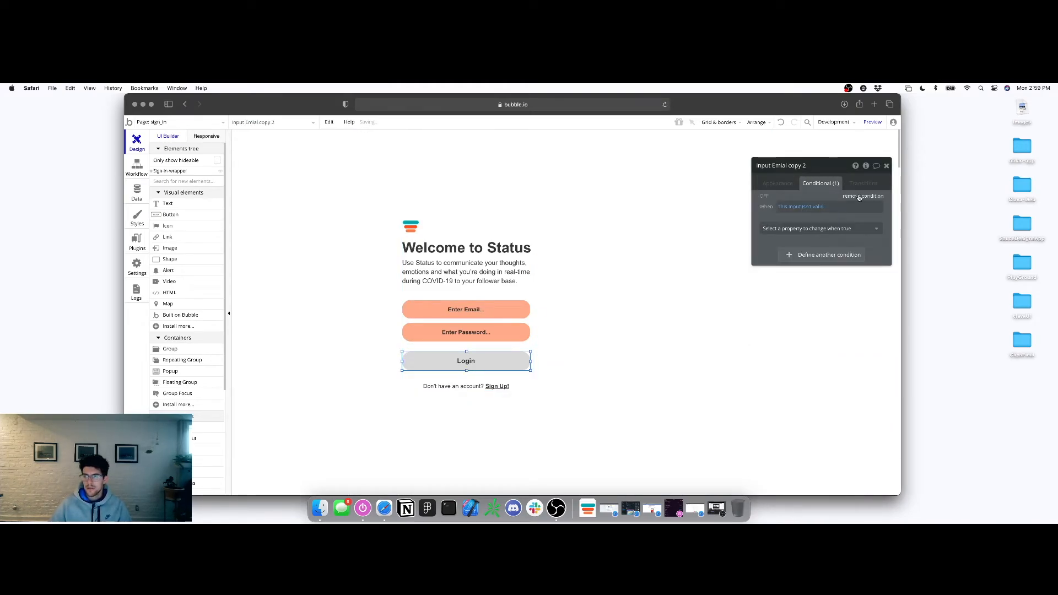
click(774, 181)
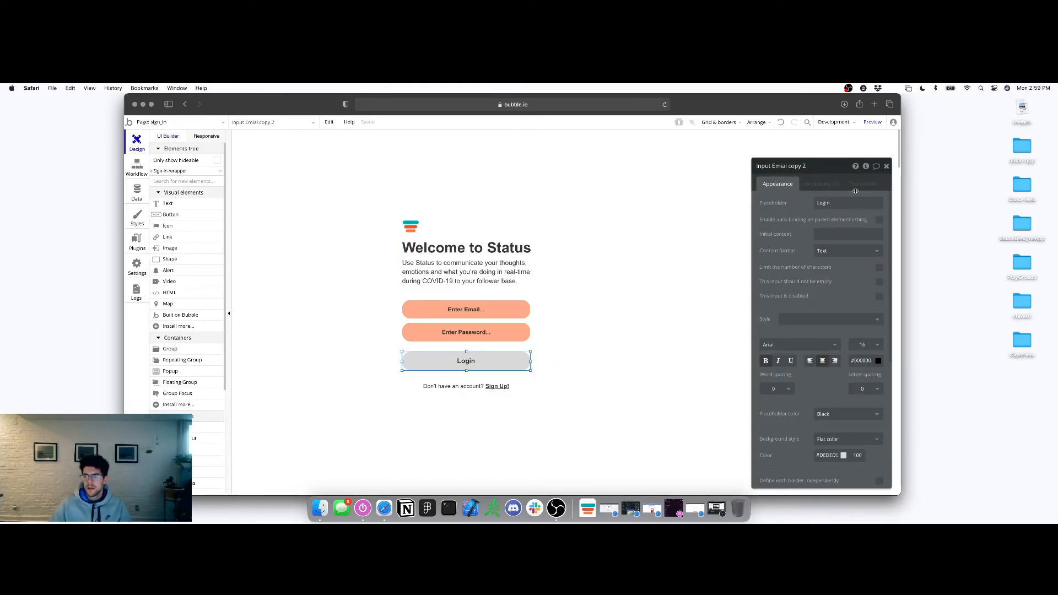
click(809, 184)
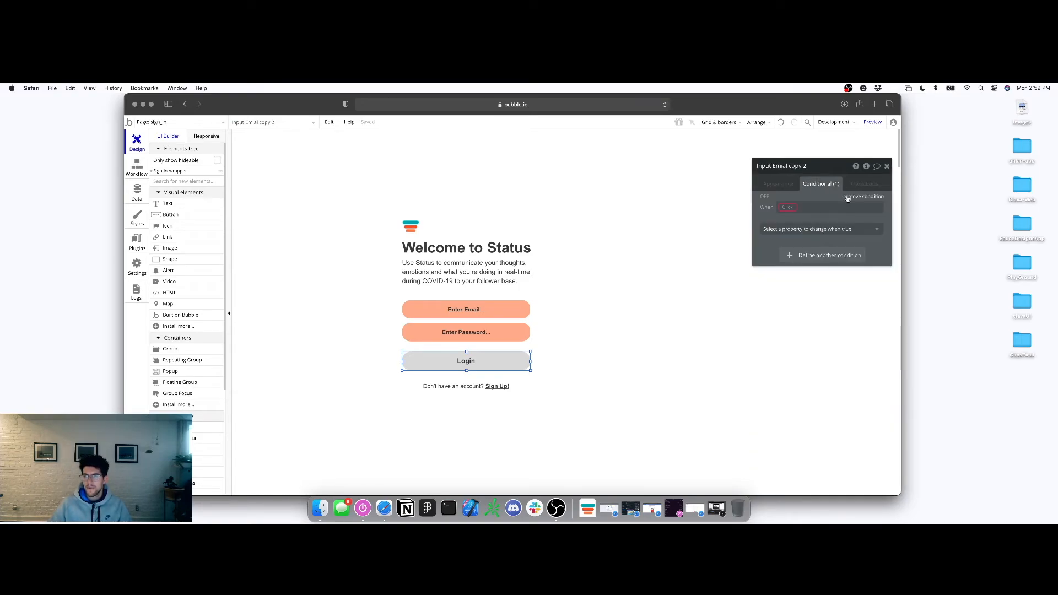
click(785, 187)
Rename that grey element to Login and add a Button element
click(783, 167)
text(Login)
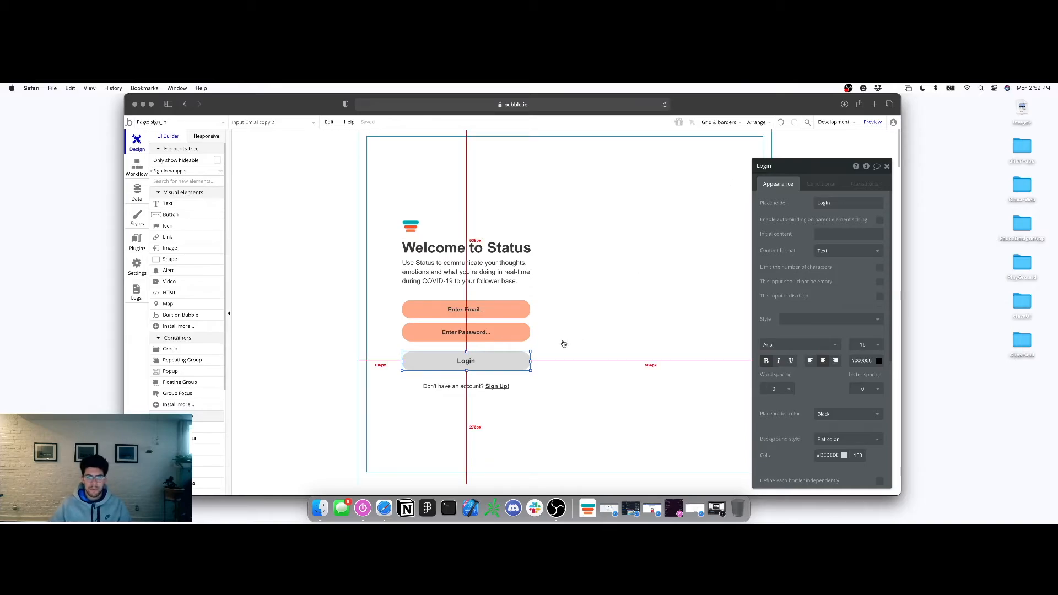
click(172, 217)
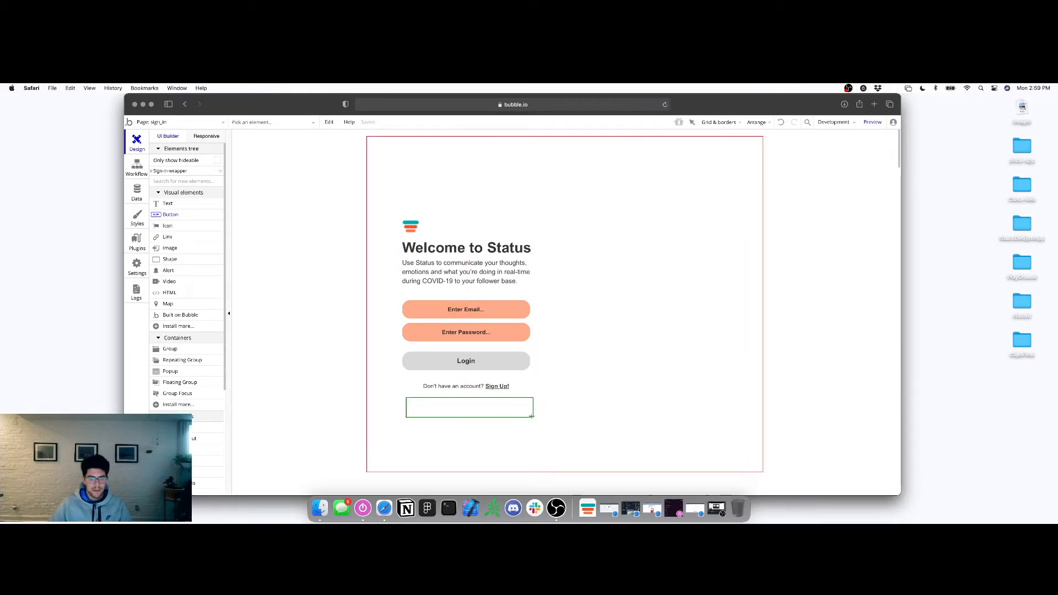
Draw a new button below the Sign Up! link and set its font to Arial, size 16
drag(532, 417, 533, 417)
click(479, 374)
click(500, 419)
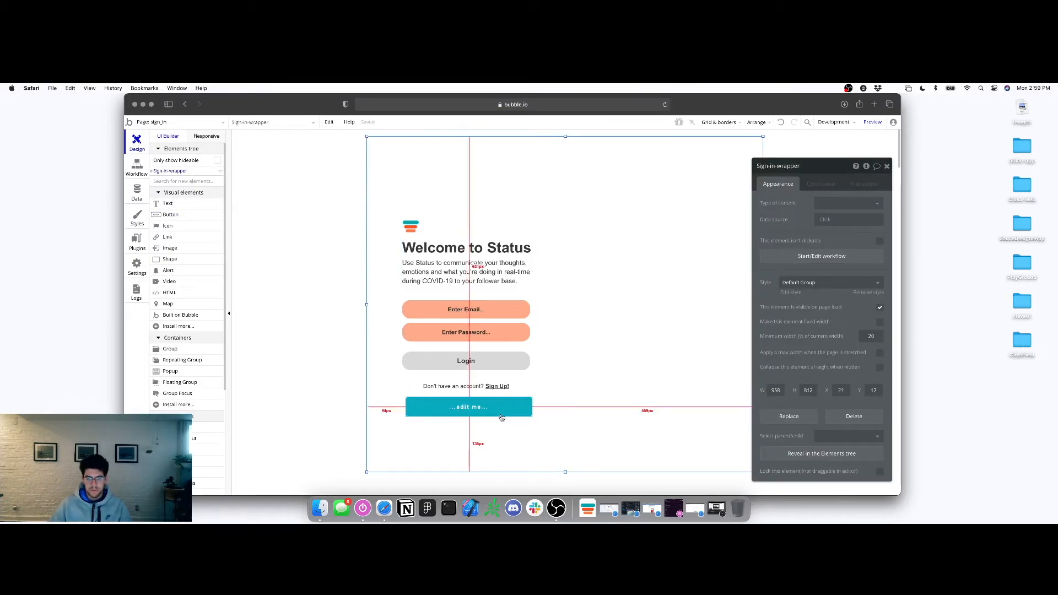
click(501, 417)
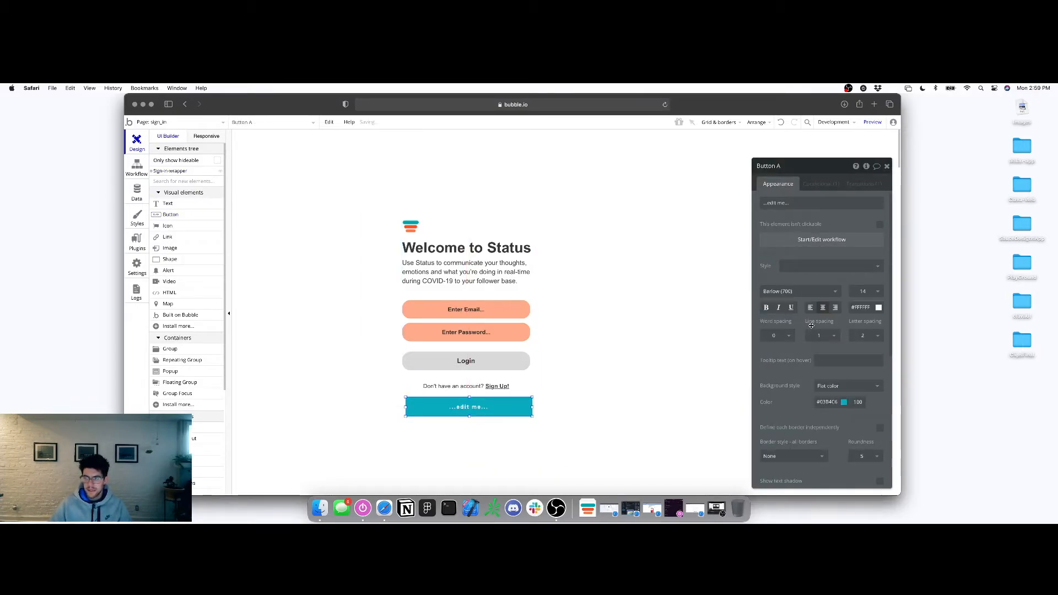
click(778, 292)
text(arial)
click(778, 304)
click(518, 363)
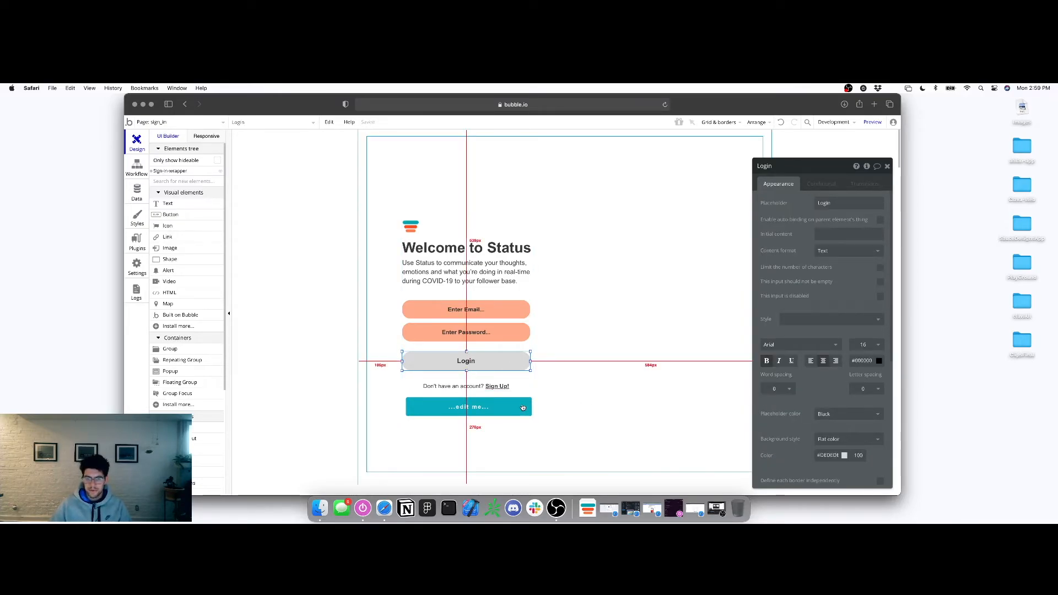
click(523, 407)
click(868, 292)
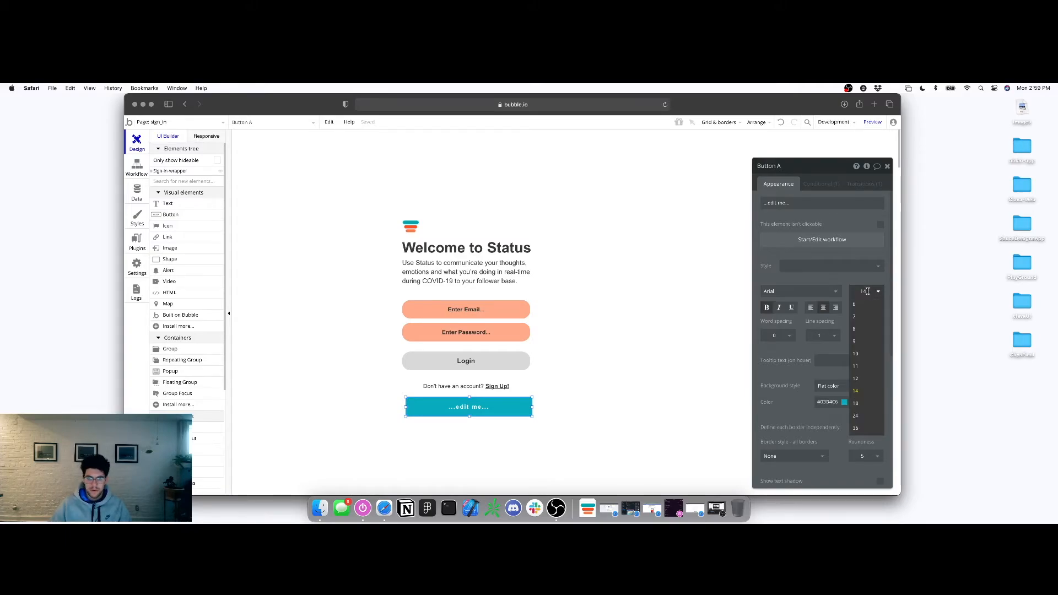
text(16)
key(Return)
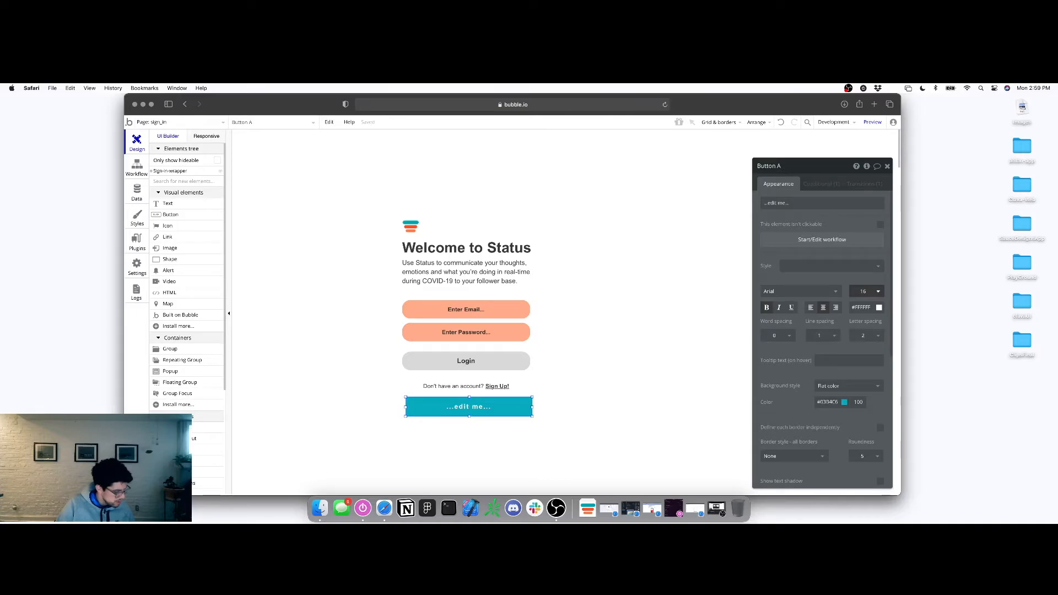
Size the new button 310 wide by 45 high to match the Login element
click(466, 360)
scroll(835, 378, down, 4)
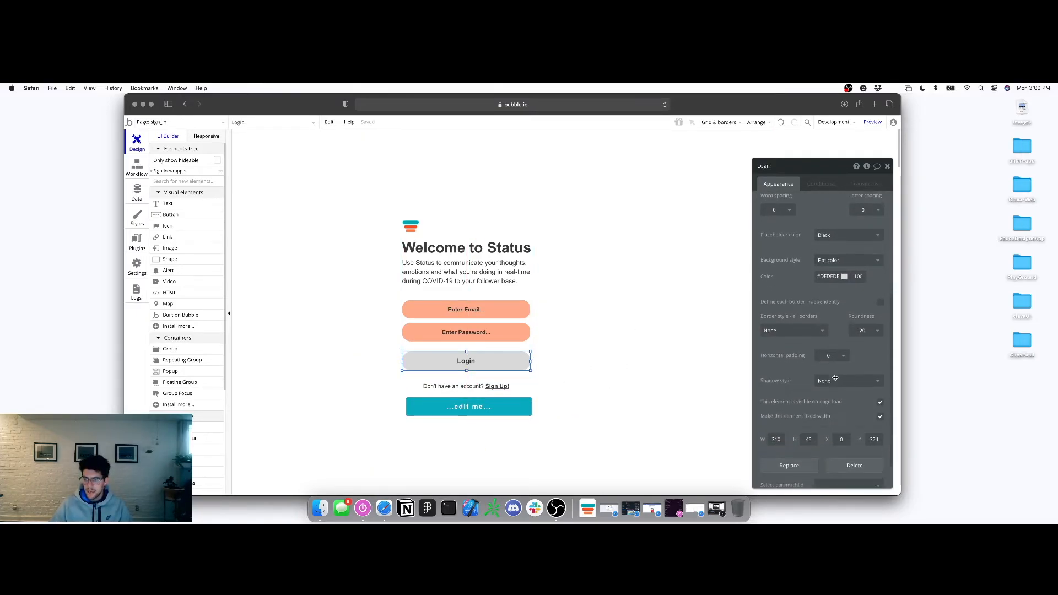
click(507, 408)
scroll(809, 392, down, 9)
text(310)
key(Tab)
text(45)
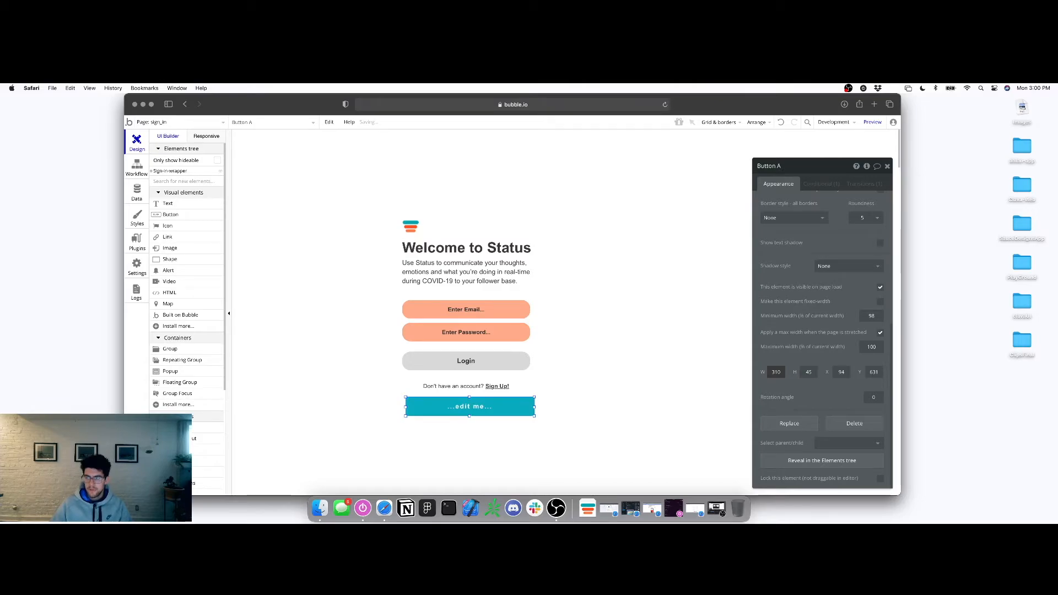
Set the new button's letter spacing to 0
scroll(793, 349, up, 9)
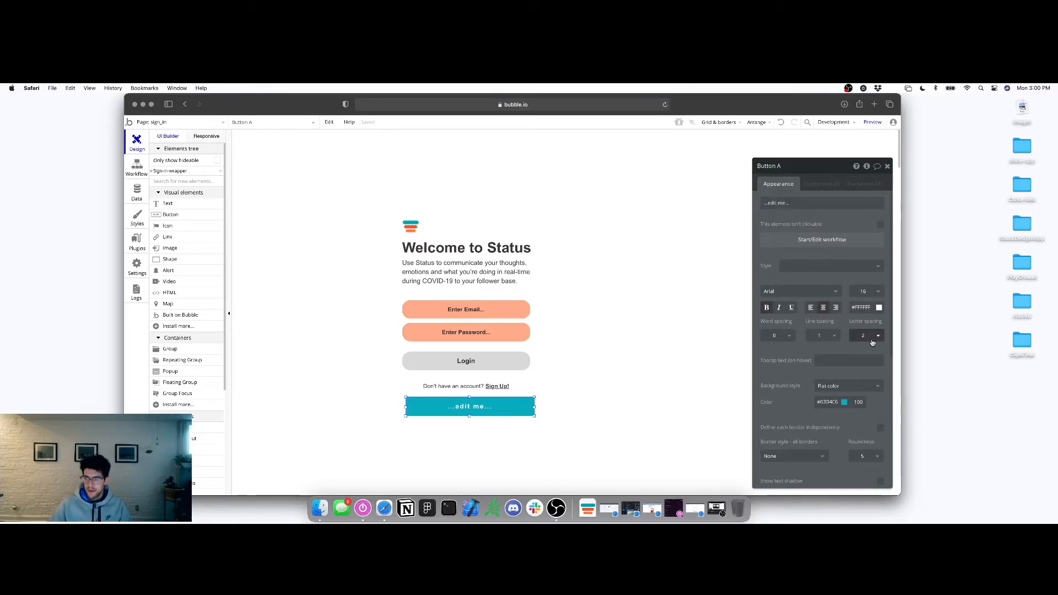
click(862, 335)
click(855, 373)
click(825, 335)
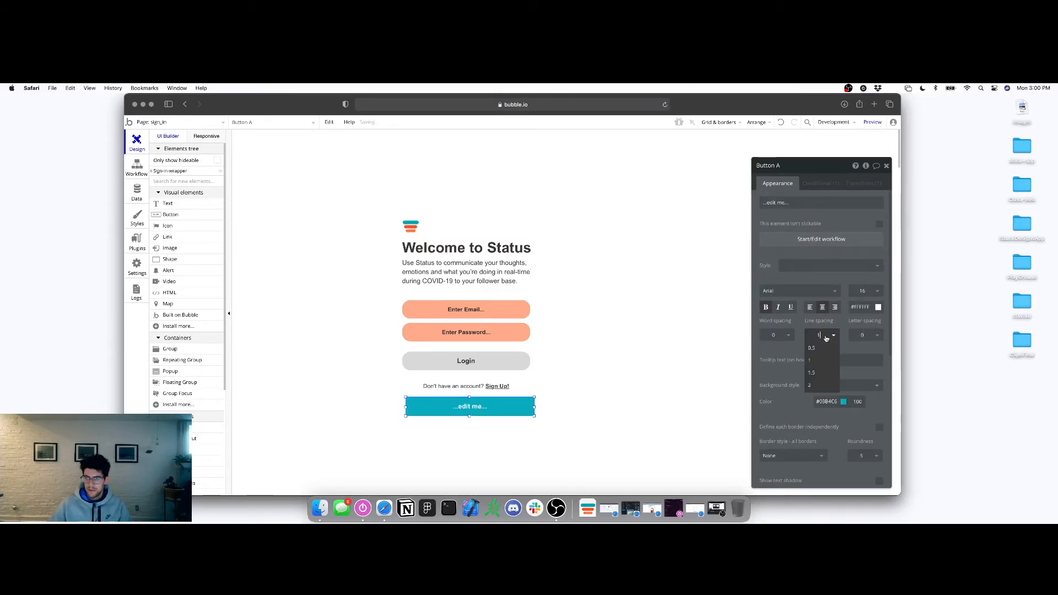
key(Escape)
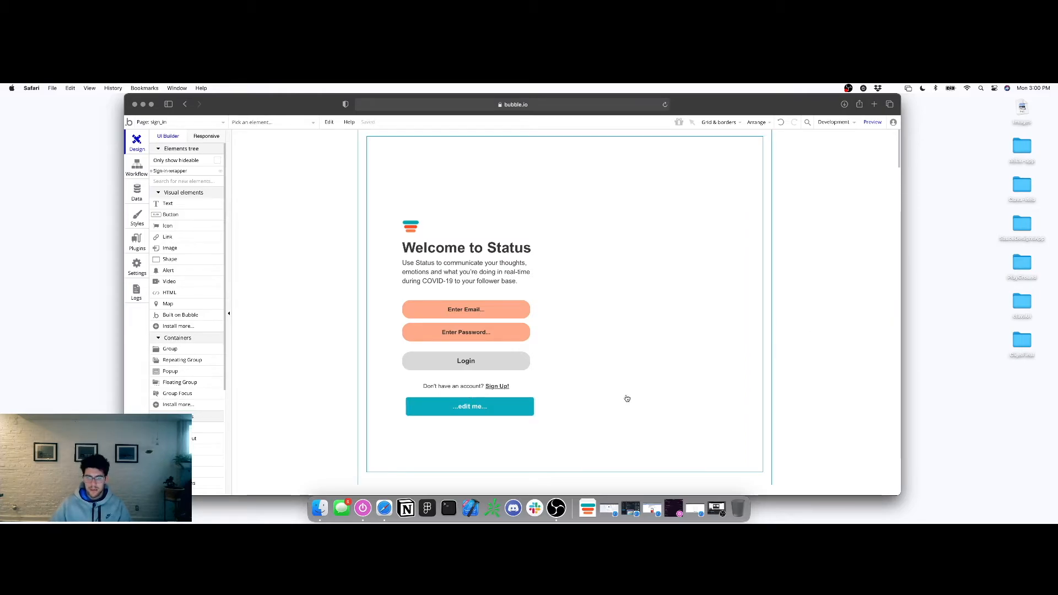
Round the new button's corners to 20 after checking the Login element's styling
click(522, 407)
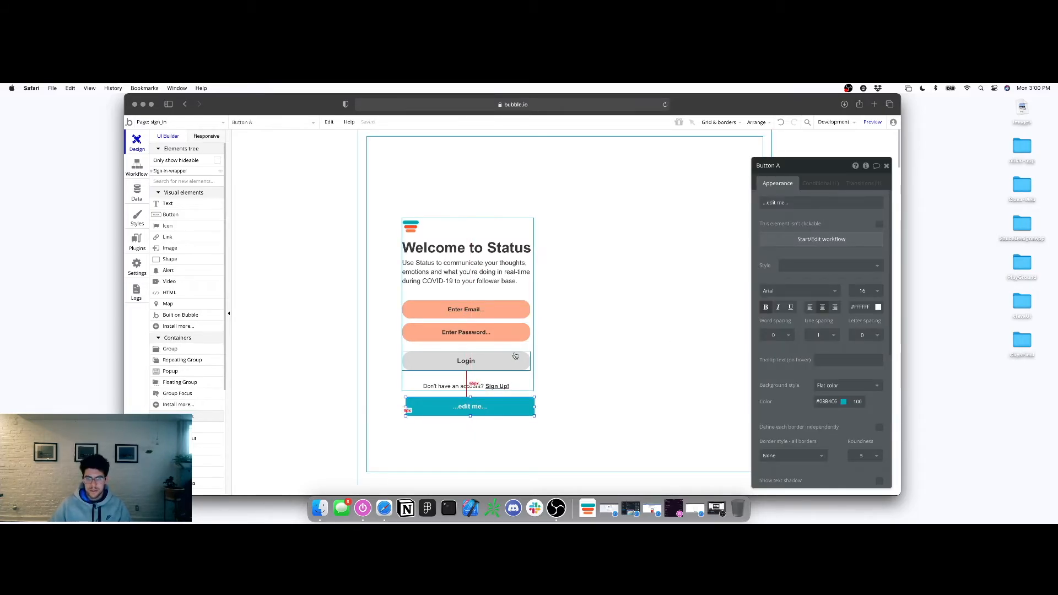
click(516, 357)
scroll(855, 400, down, 2)
click(824, 386)
key(super+c)
click(523, 404)
scroll(788, 372, down, 5)
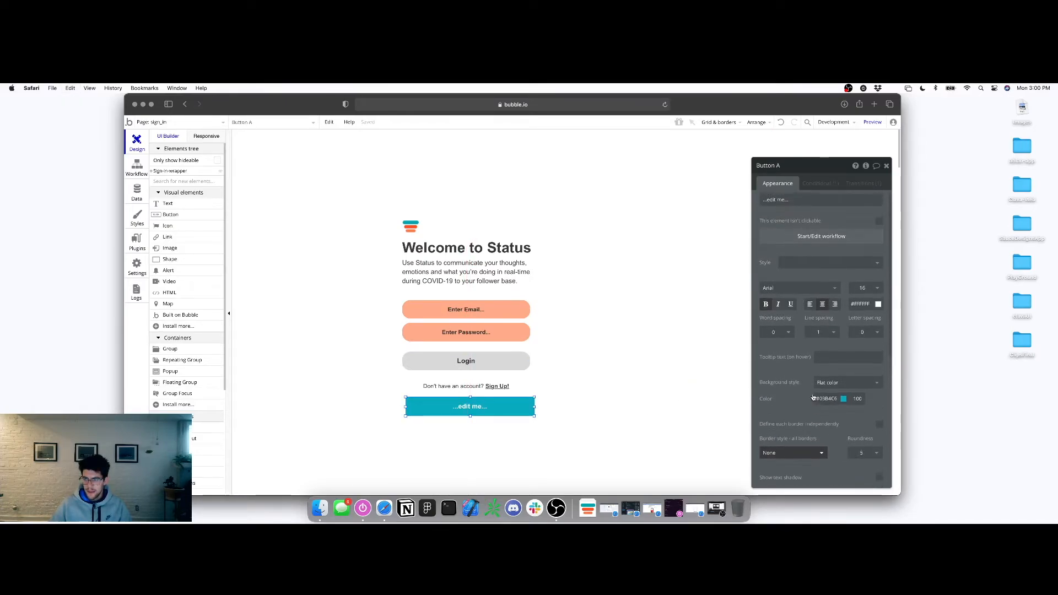
scroll(818, 389, down, 1)
click(862, 354)
text(20)
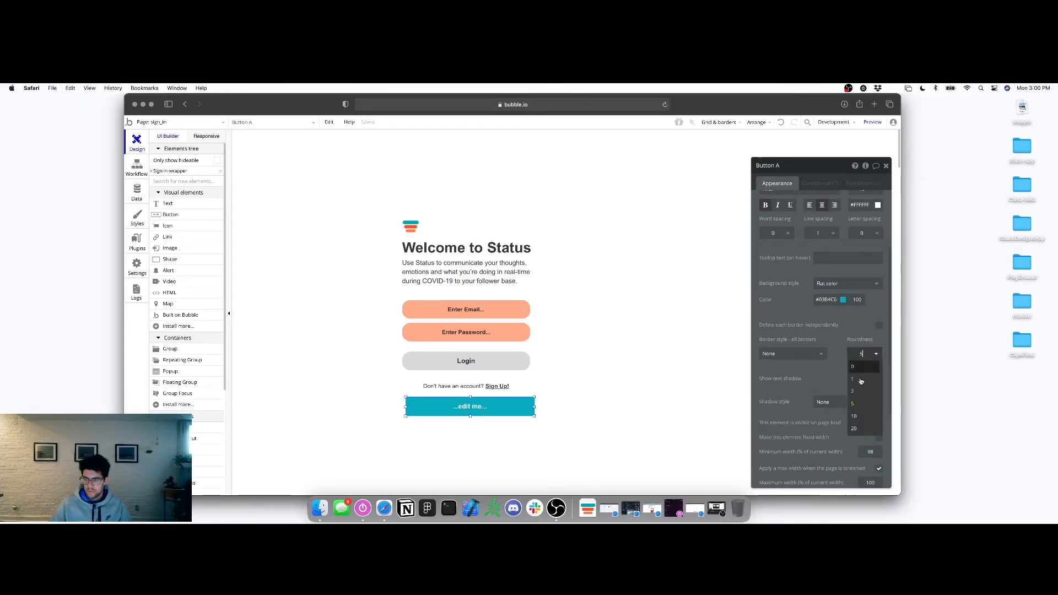
Give the button a grey #DEDEDE background and black text
click(827, 300)
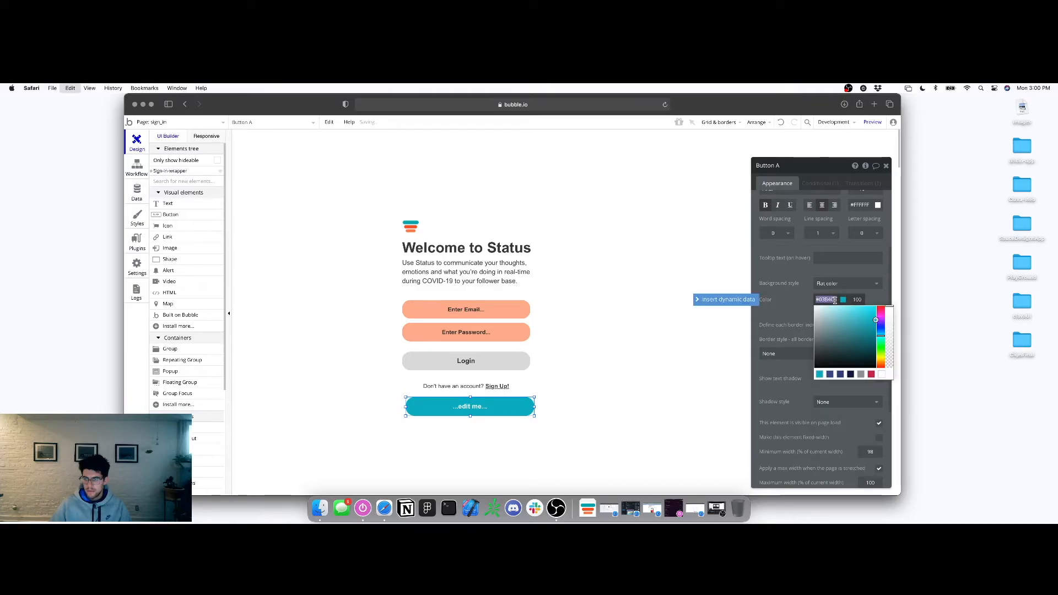
key(super+v)
key(Tab)
scroll(827, 309, up, 5)
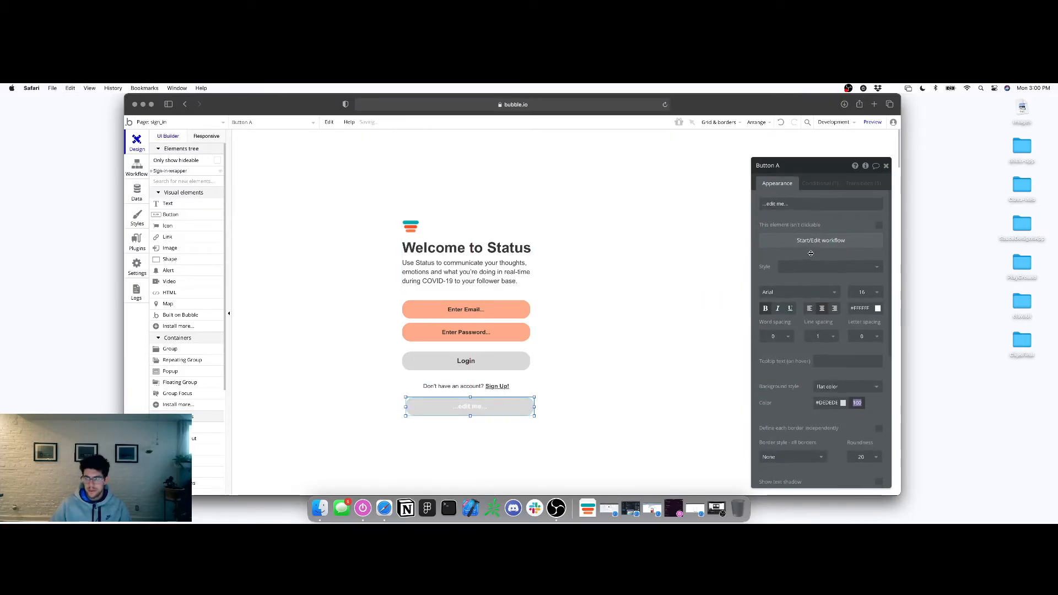
click(878, 307)
drag(855, 345, 737, 425)
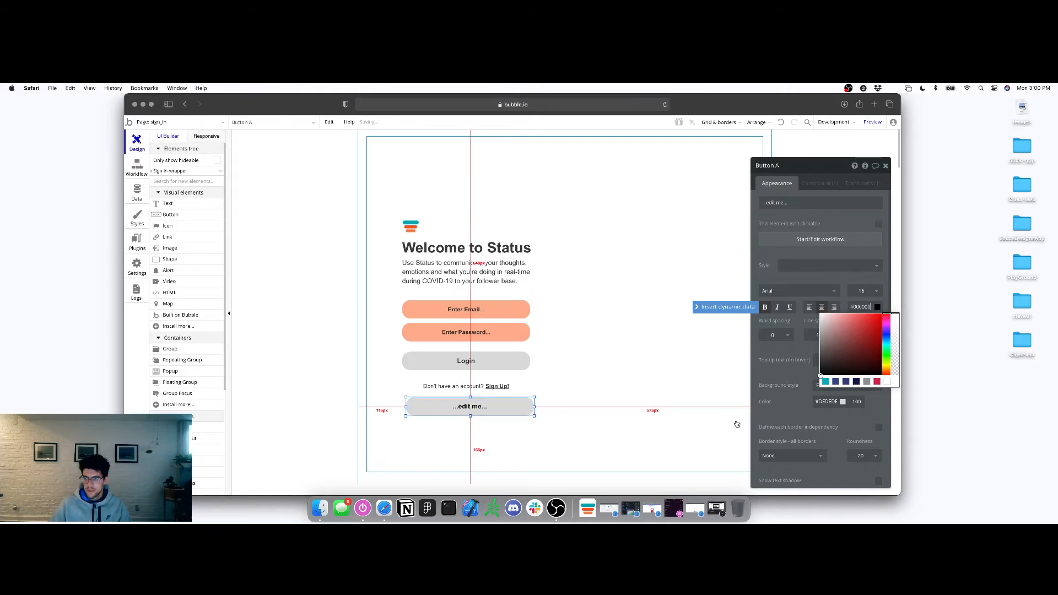
click(736, 425)
Label the button Login and move it up into the old Login element's place
double_click(463, 413)
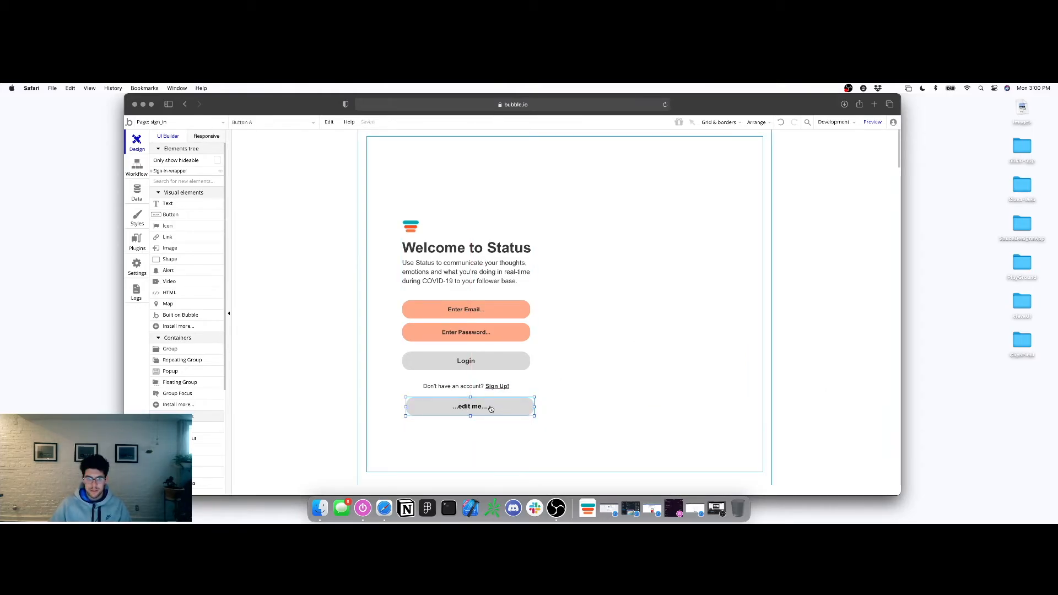
click(783, 205)
click(782, 205)
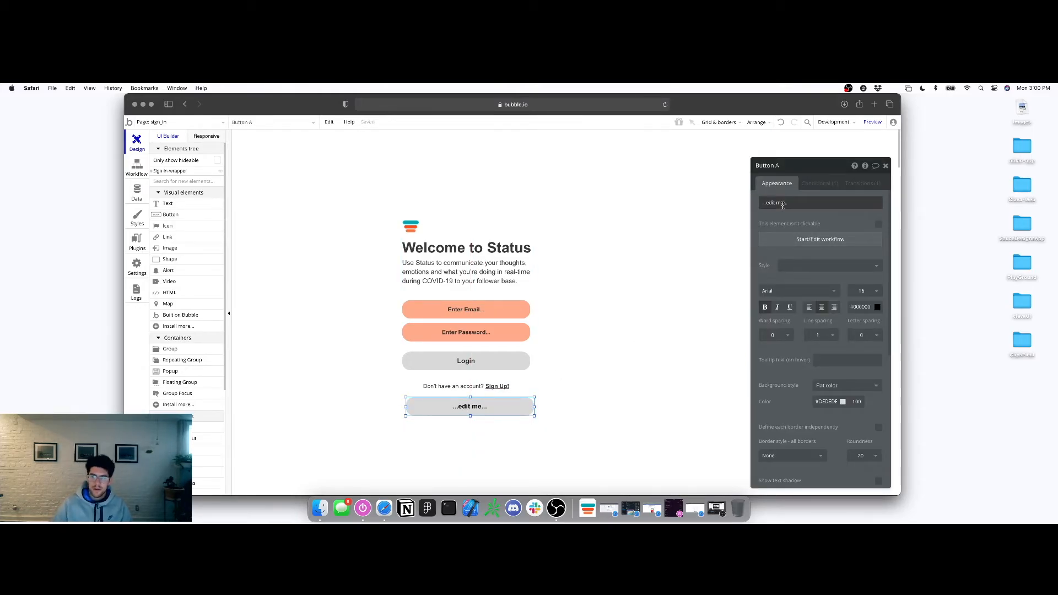
click(780, 204)
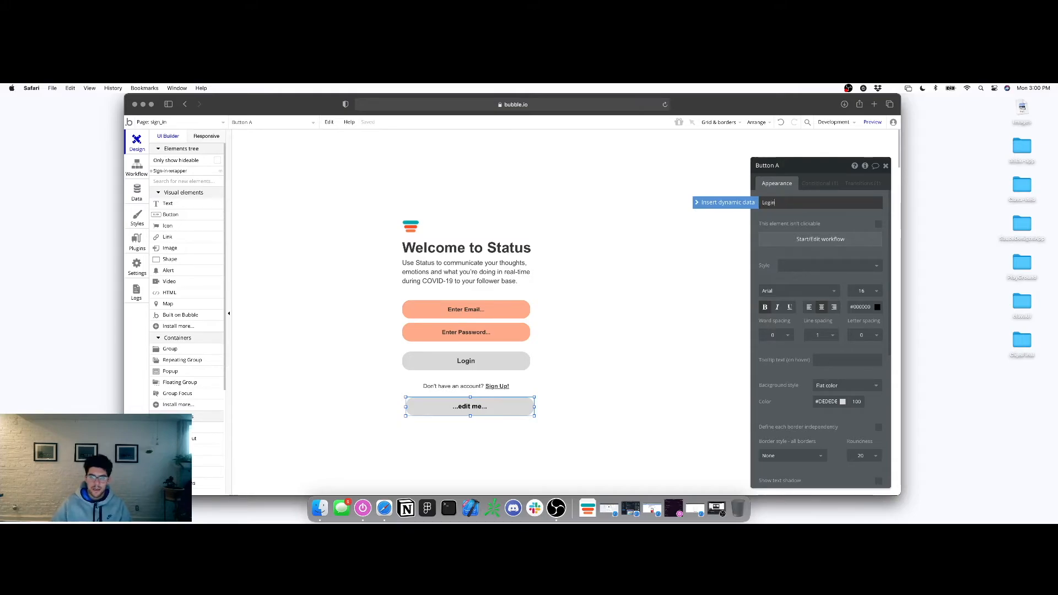
key(Return)
drag(485, 409, 519, 368)
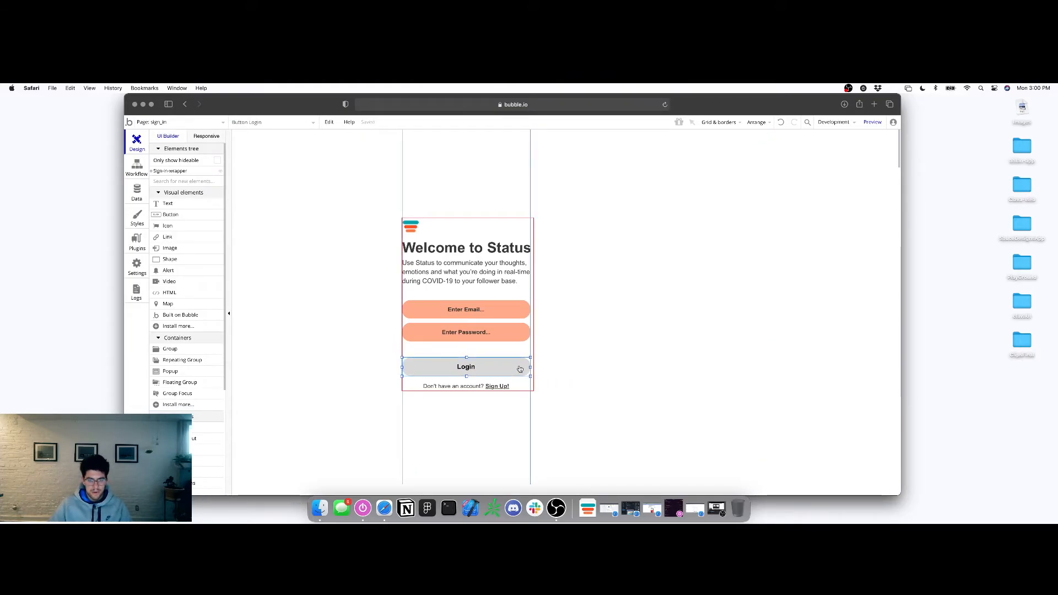
Copy the Login button, paste it into the sign_up page's form group and move it over Sign Up
right_click(519, 368)
click(545, 325)
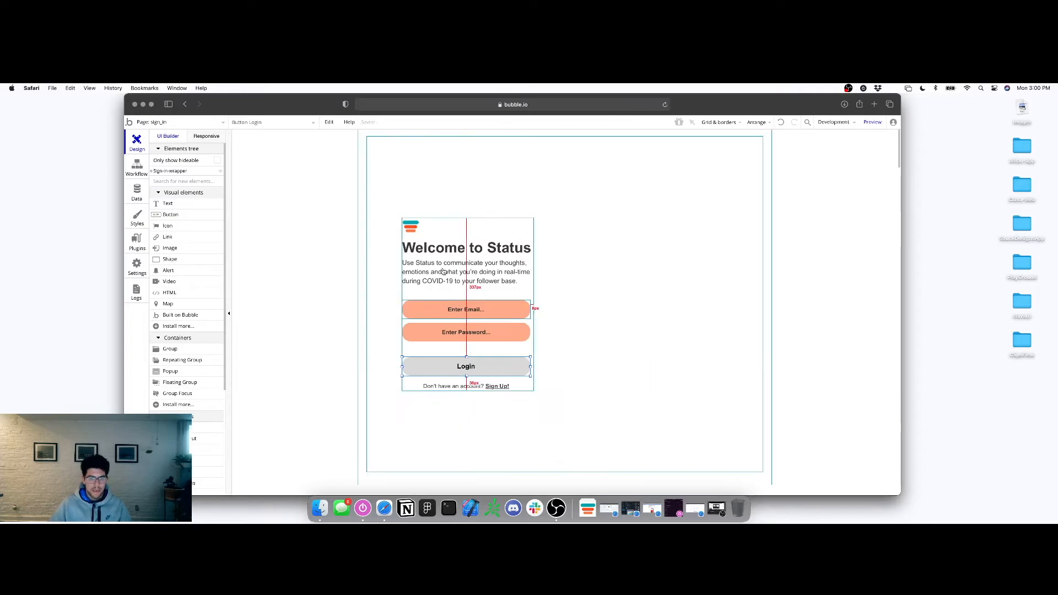
click(184, 122)
click(189, 165)
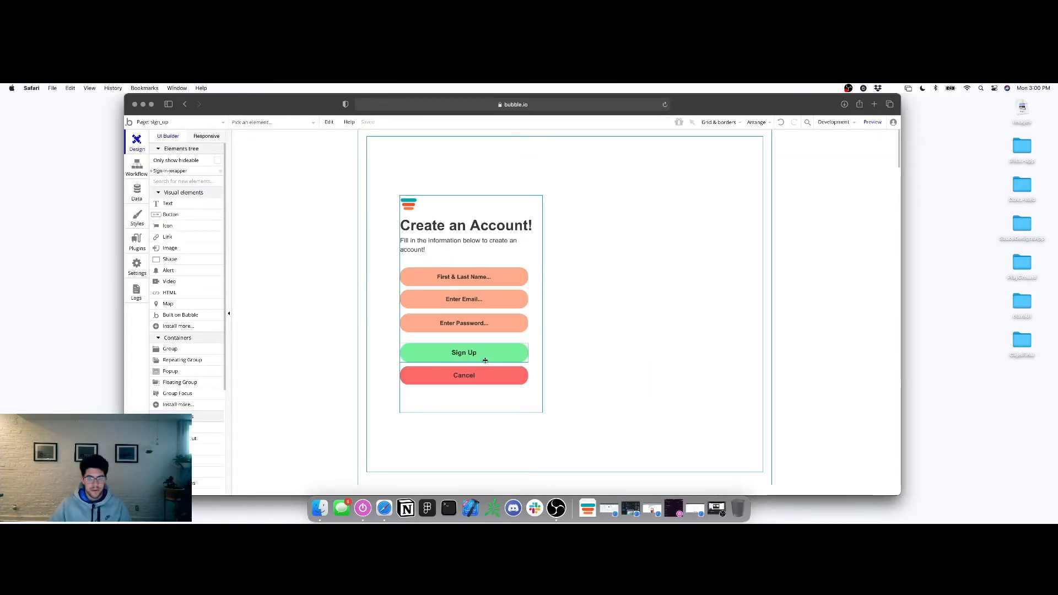
click(503, 402)
right_click(504, 402)
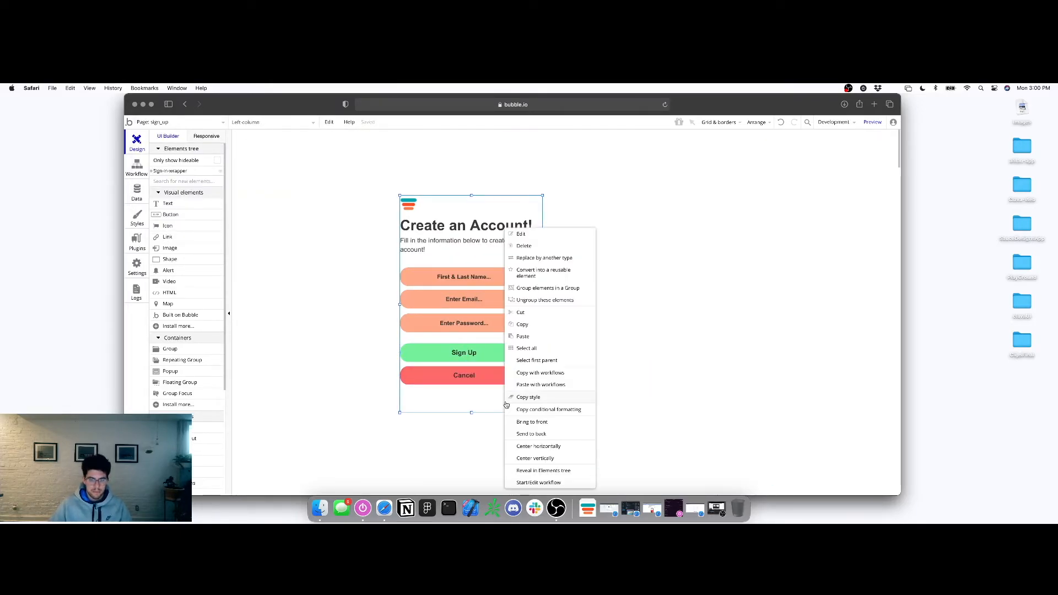
click(533, 347)
drag(467, 205, 481, 346)
Give the pasted button the same green background as the old Sign Up element
click(469, 353)
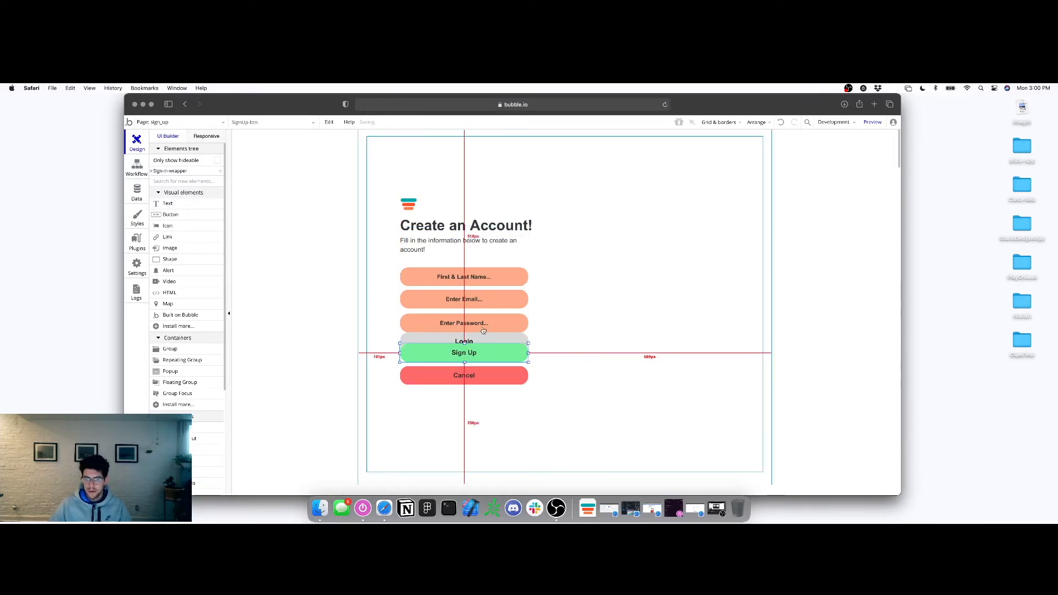
double_click(469, 352)
scroll(821, 386, down, 1)
click(826, 439)
click(464, 341)
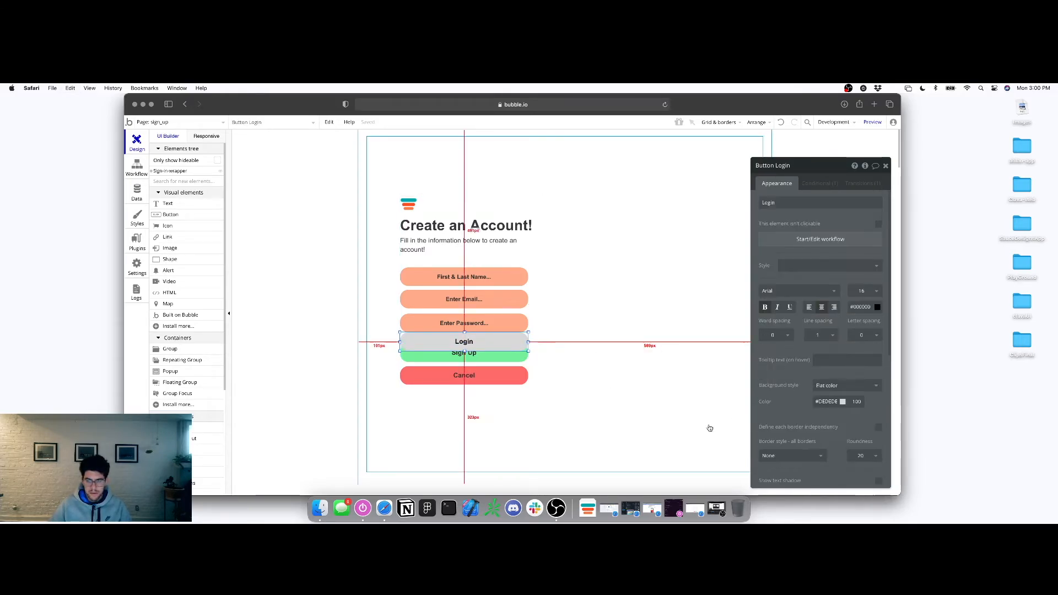
click(825, 401)
key(cmd+v)
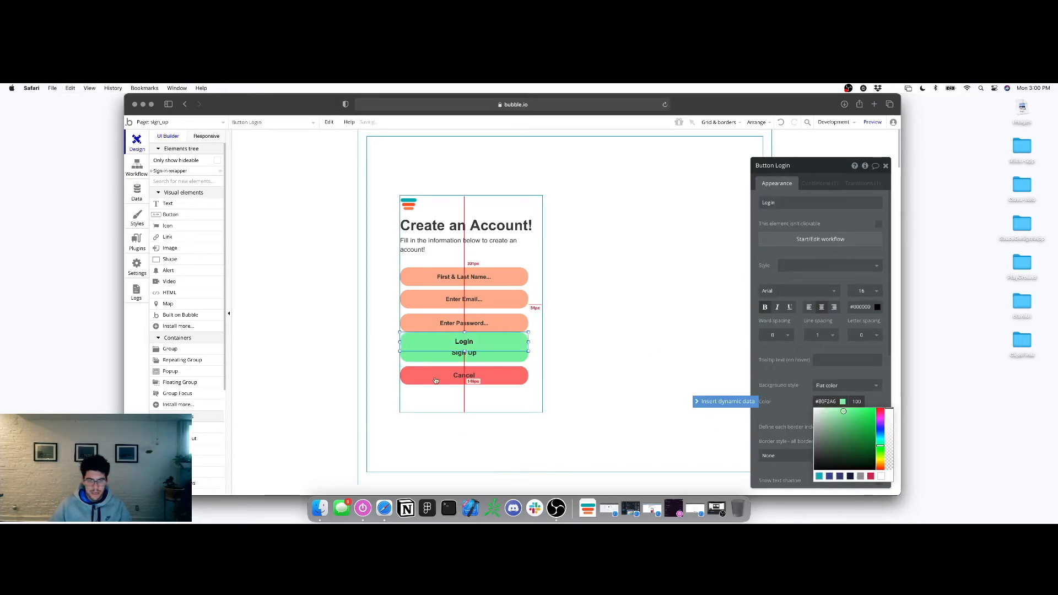
Delete the old Sign Up element and label the new green button Sign Up
click(464, 344)
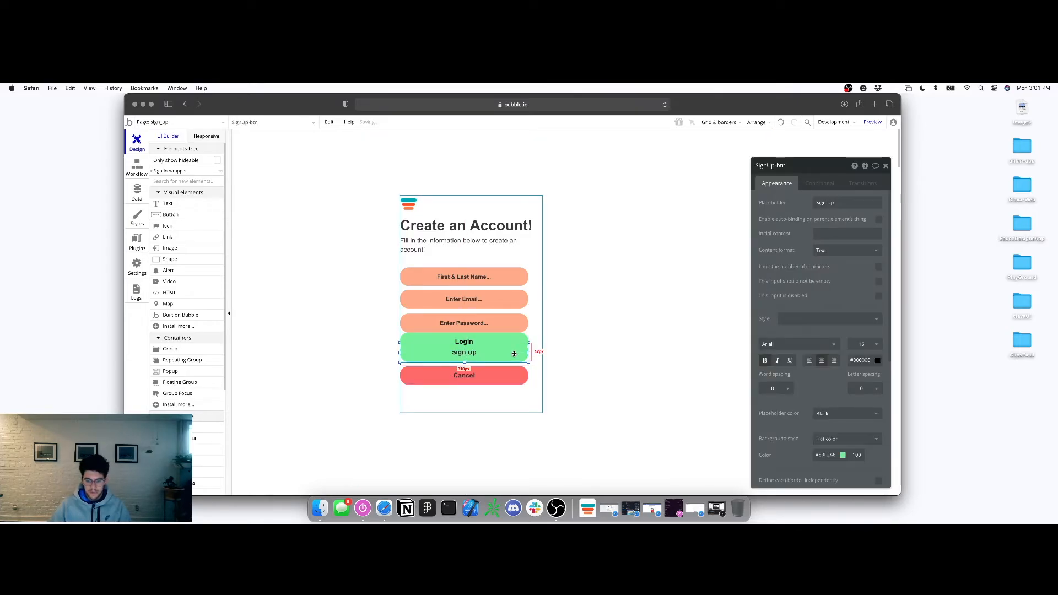
key(BackSpace)
click(494, 348)
double_click(494, 347)
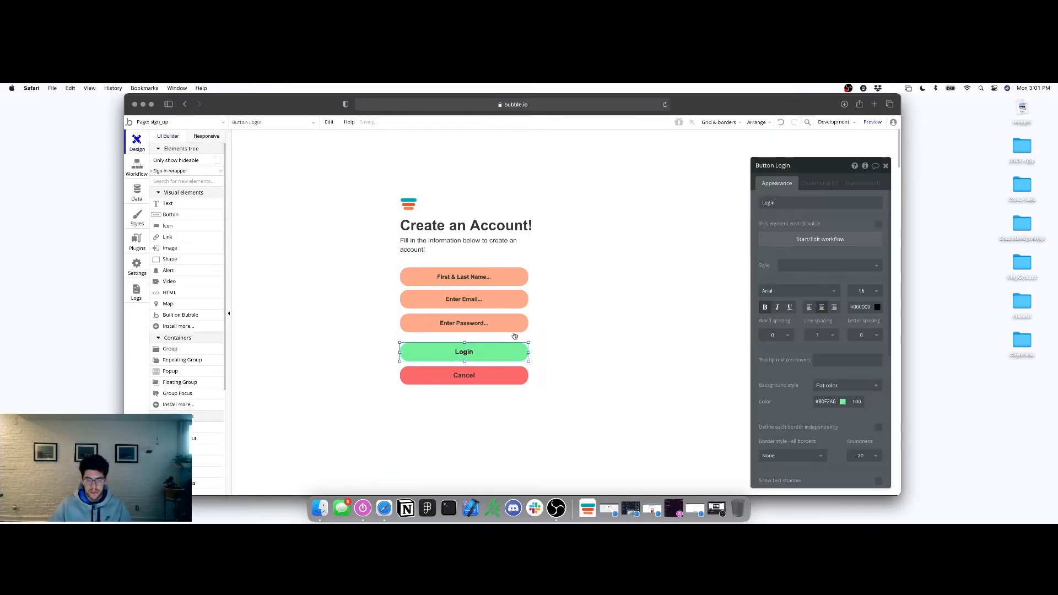
click(801, 203)
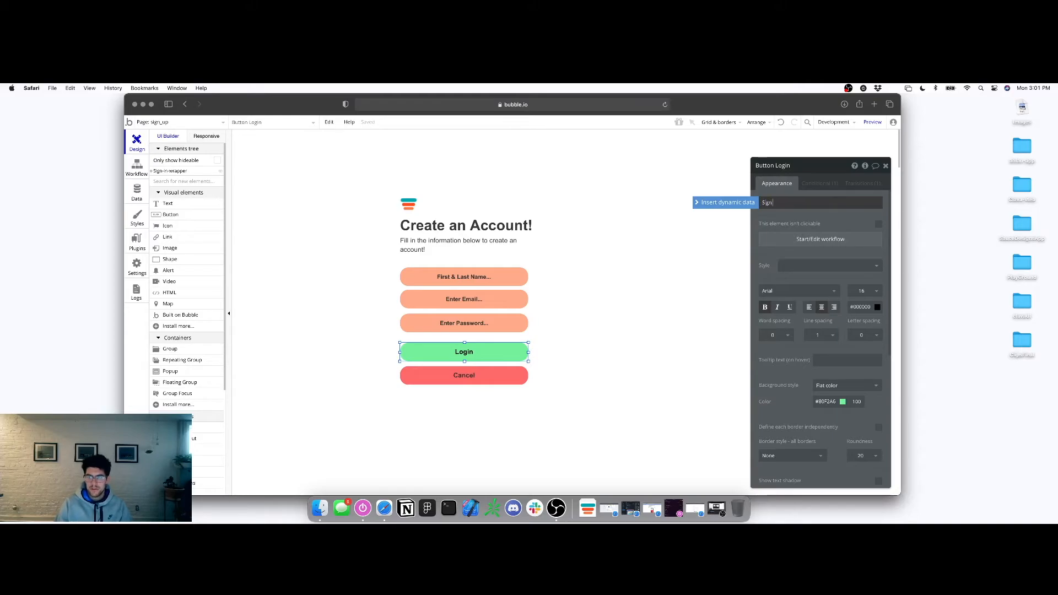
click(325, 426)
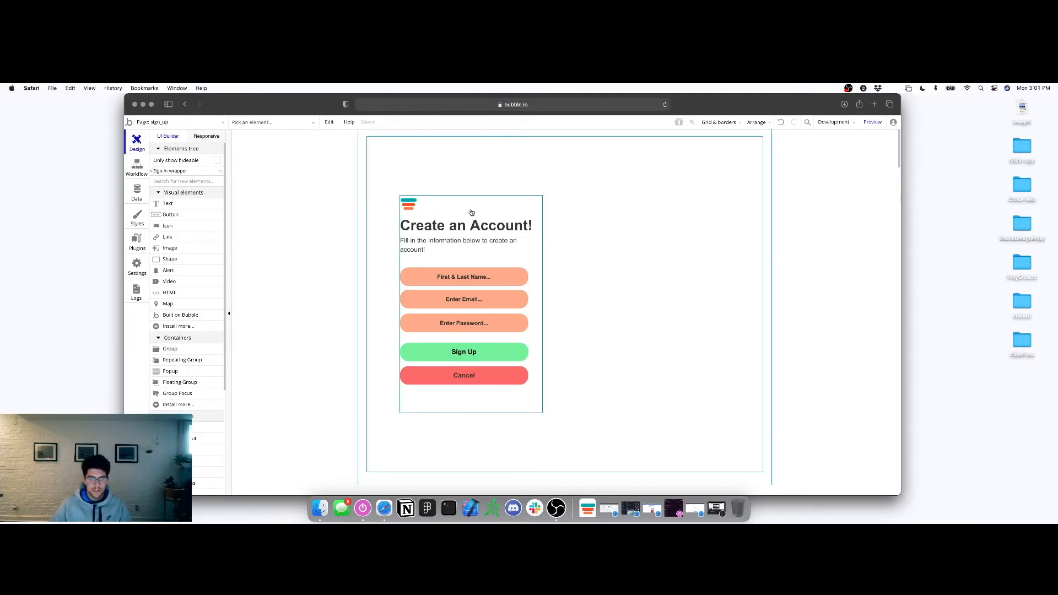
right_click(488, 387)
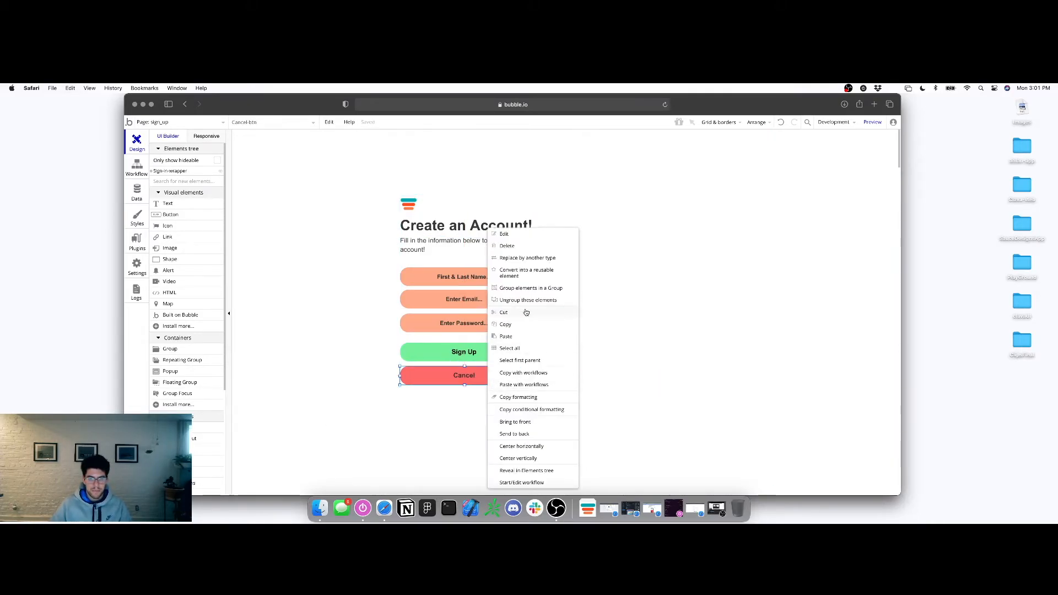
Paste another Login button below Cancel and give it the Cancel red #FF7575 background
click(515, 337)
drag(457, 280, 496, 403)
click(498, 369)
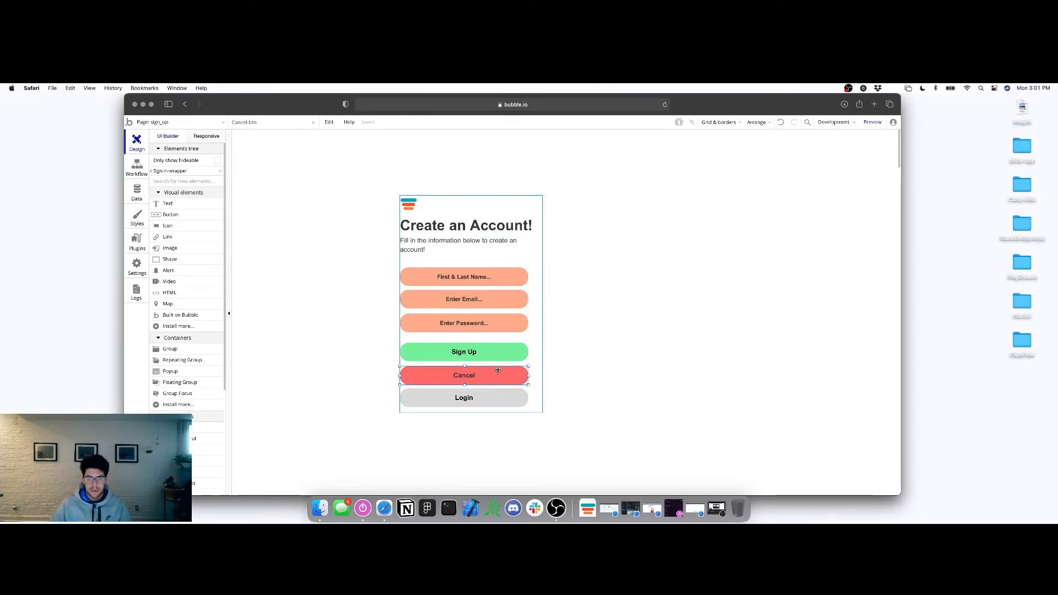
double_click(497, 370)
click(820, 454)
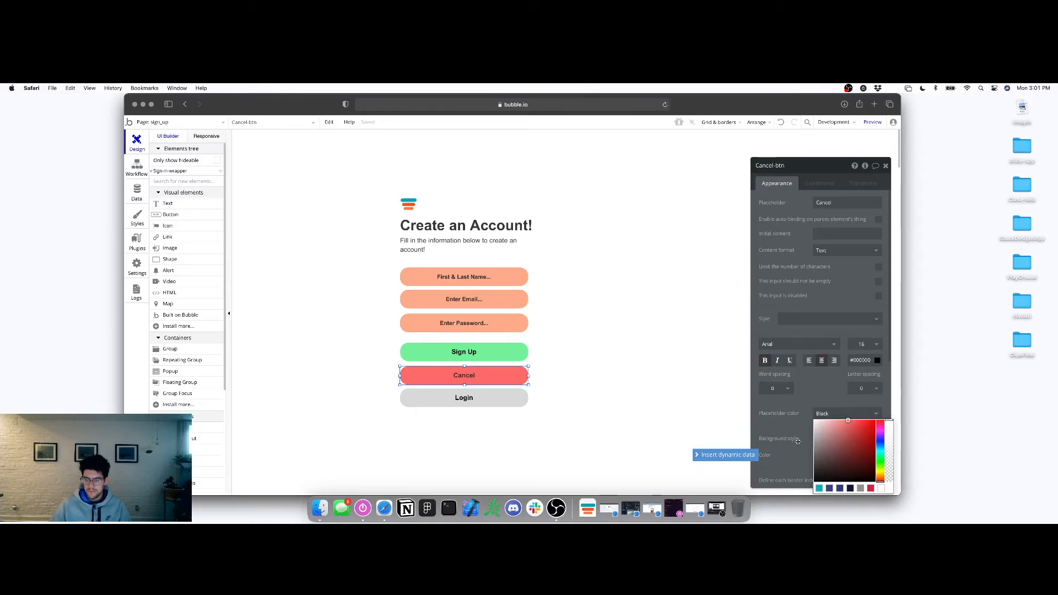
click(491, 396)
click(829, 403)
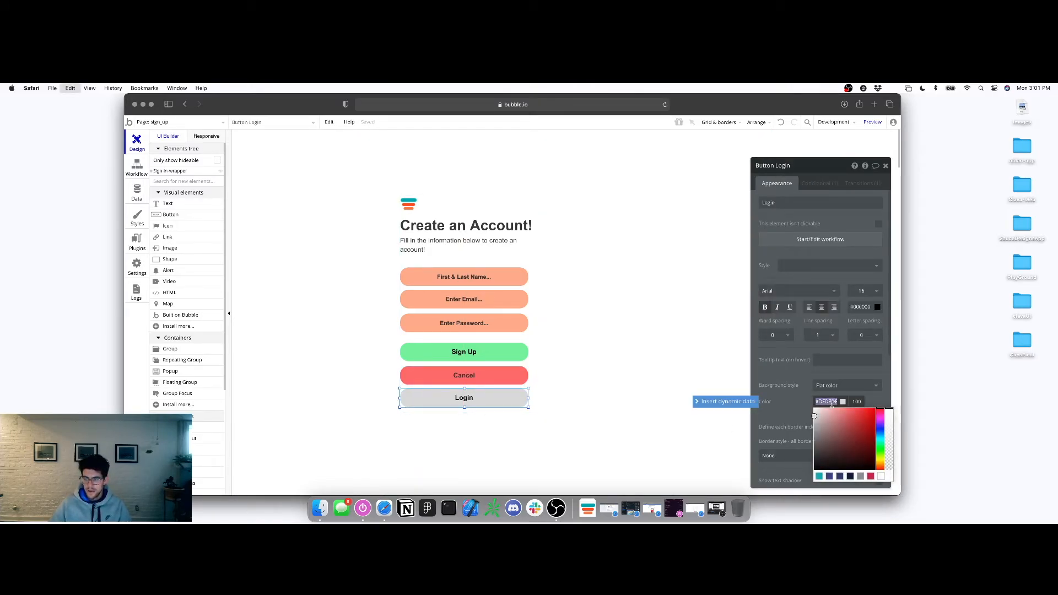
text(#FF7575)
Rename the red button Cancel, delete the old Cancel element, and move it under Sign Up
double_click(780, 203)
text(Cancel)
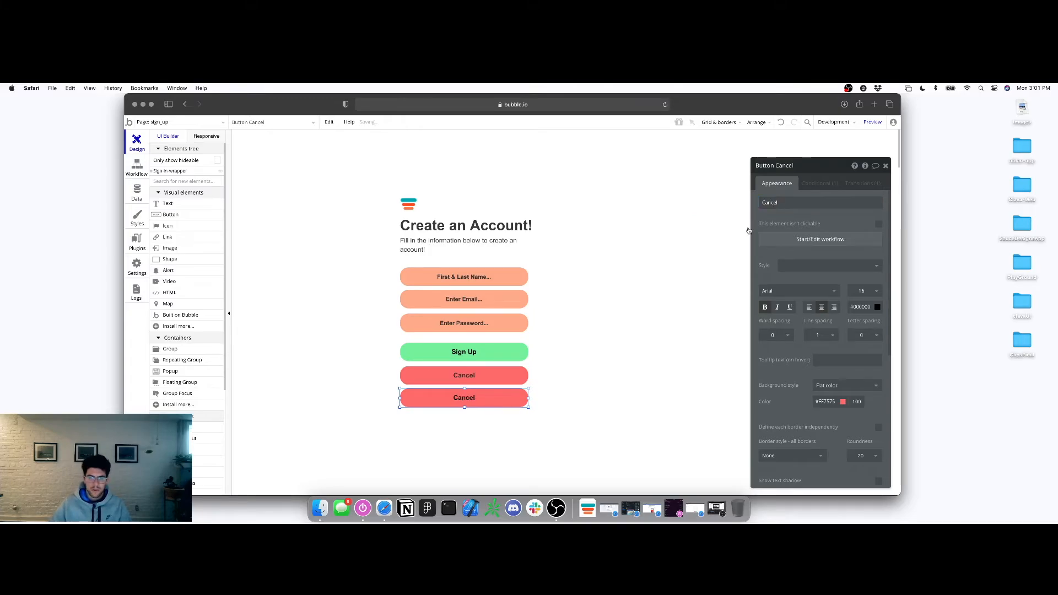
click(495, 378)
key(Delete)
click(492, 392)
drag(493, 392, 493, 376)
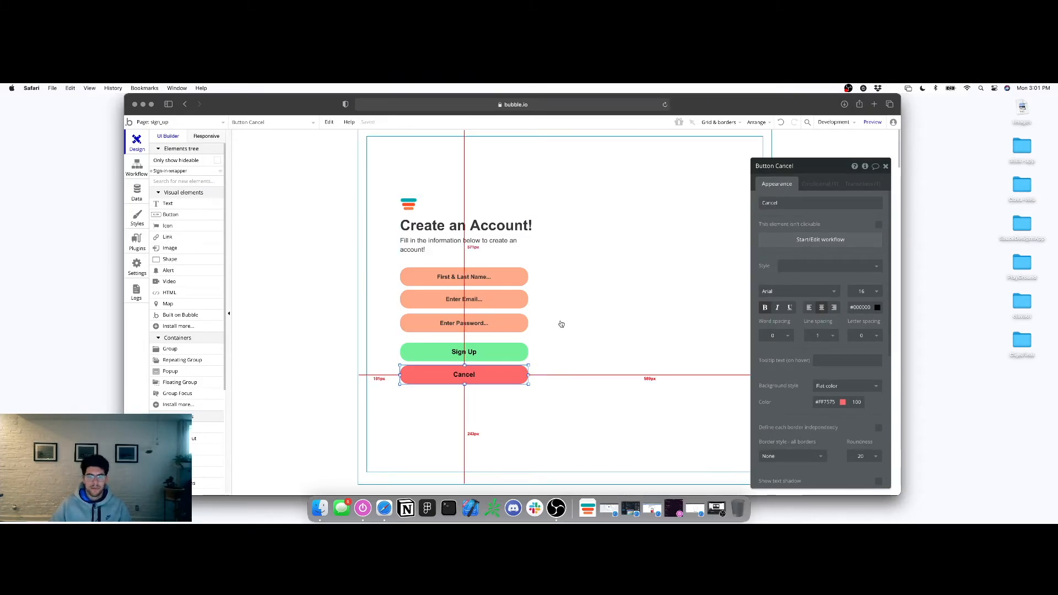
Create a Cancel-click workflow with a Go to page action targeting sign_in
click(817, 241)
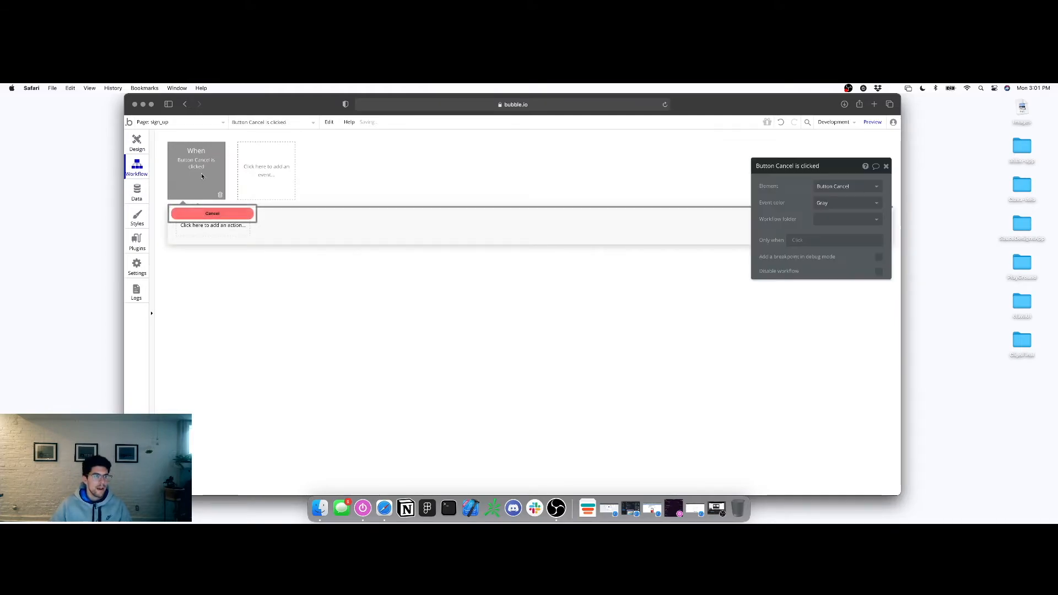
click(227, 226)
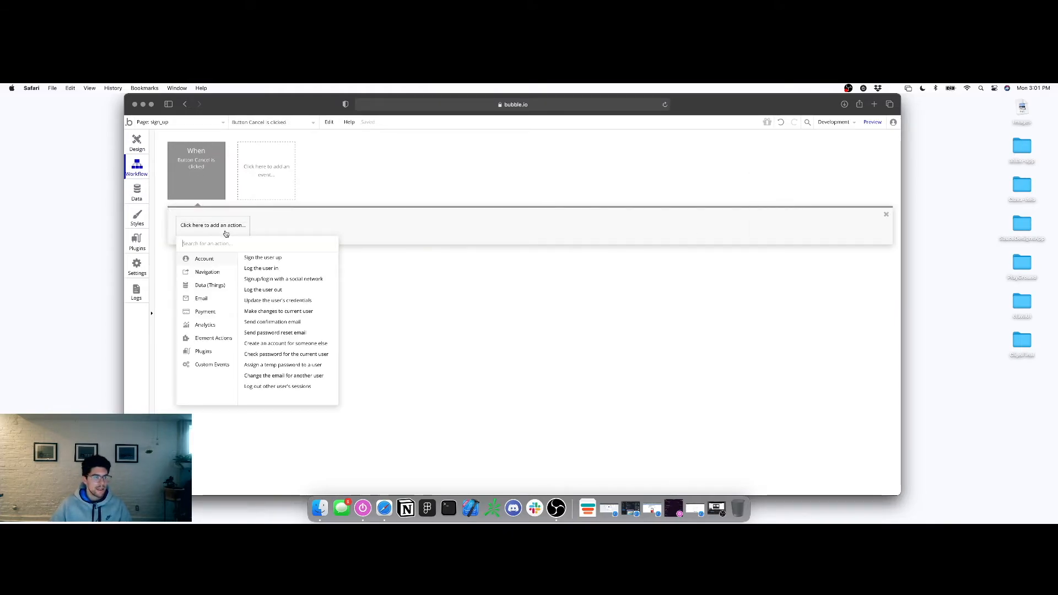
mouse_move(204, 271)
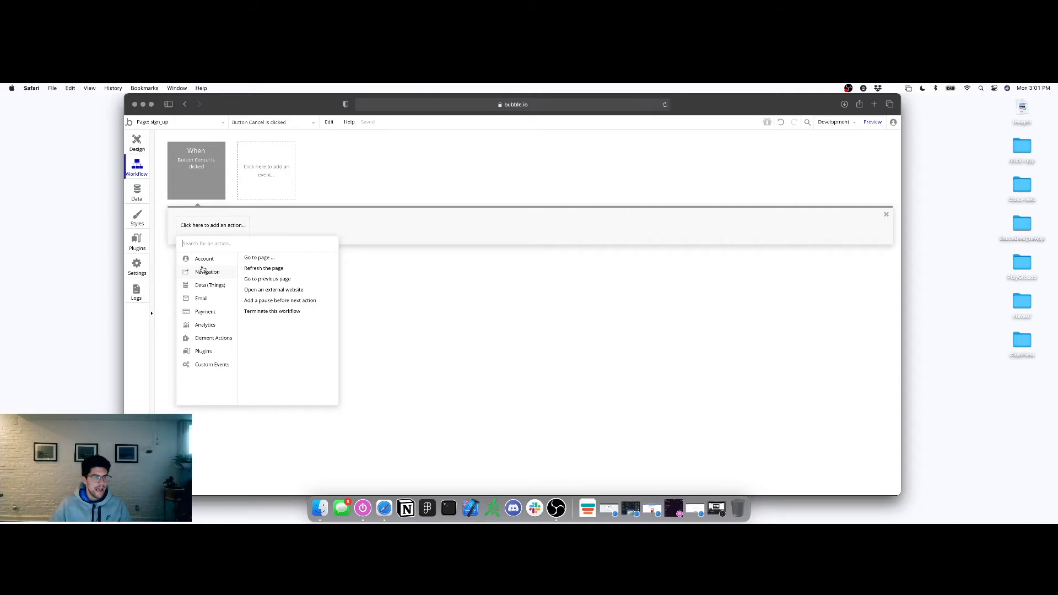
click(260, 259)
click(839, 188)
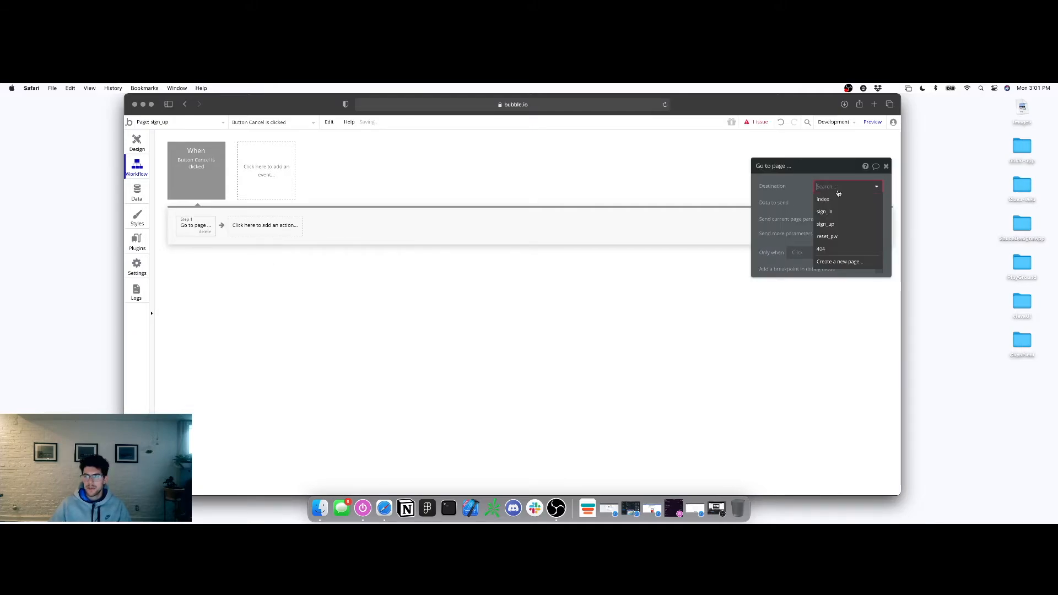
click(829, 211)
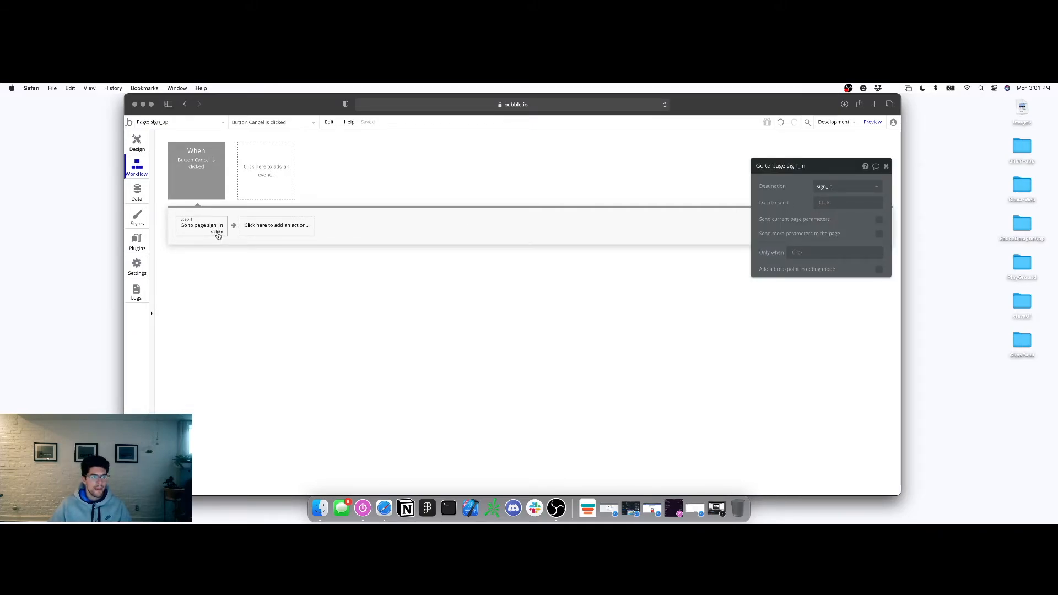
Set the Cancel click event's colour to orange
click(194, 172)
click(843, 203)
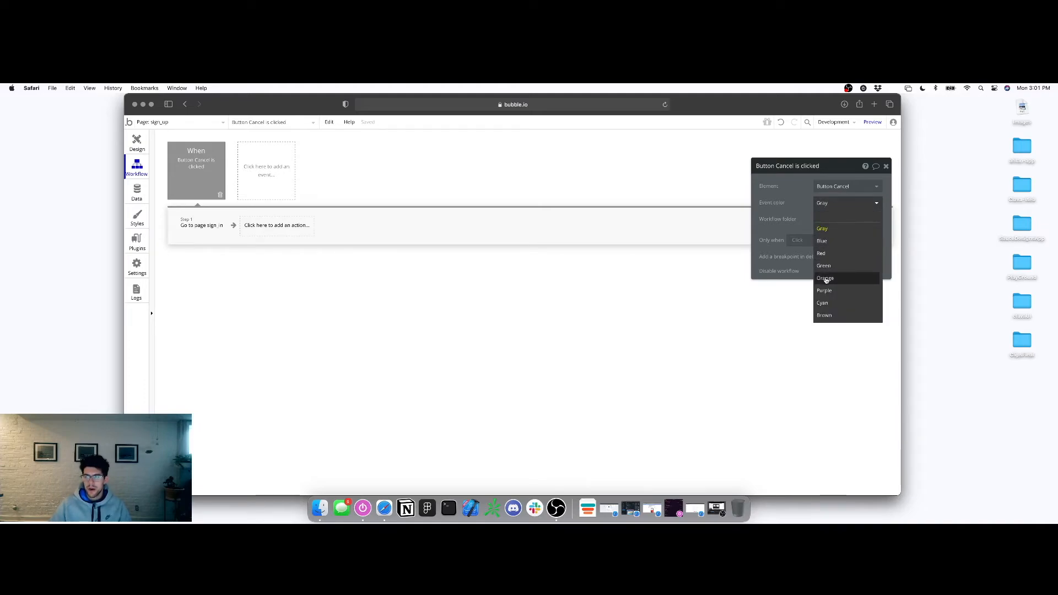
click(825, 279)
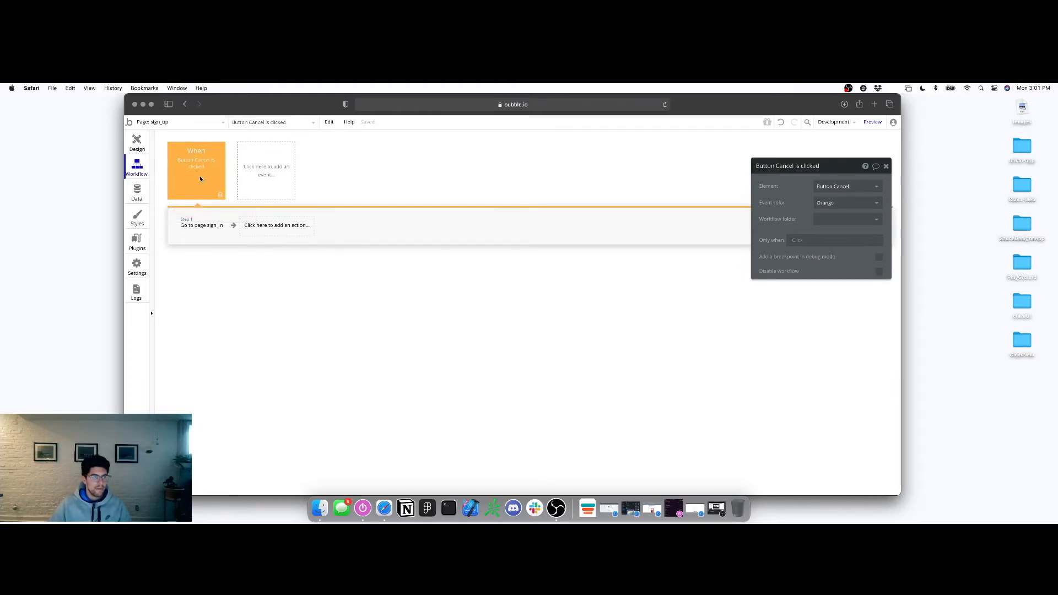
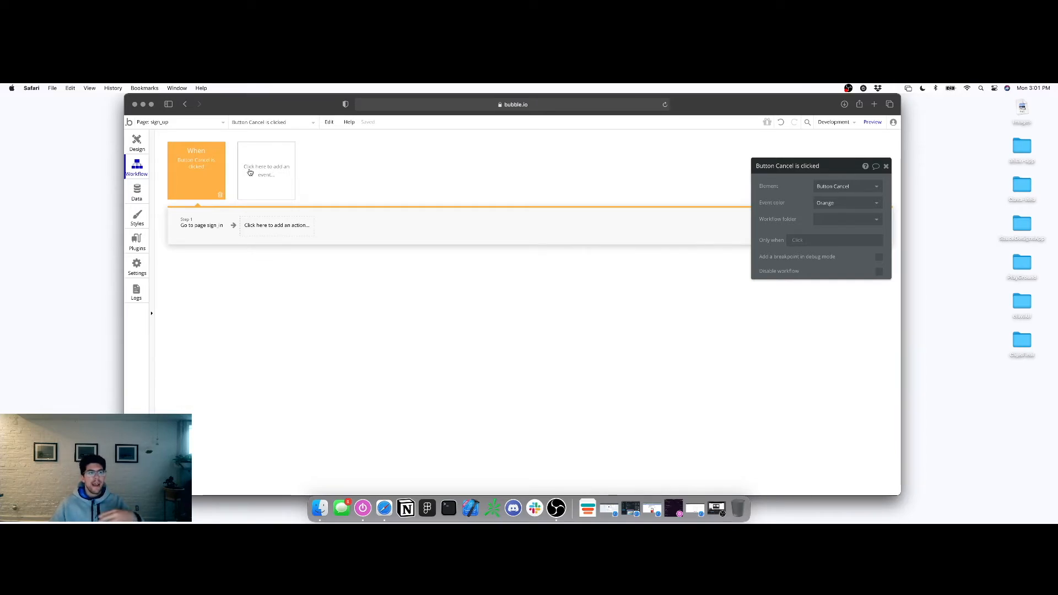
Review the Cancel workflow's 'Go to page sign_in' step, then return to the sign-up page design
click(210, 229)
click(136, 144)
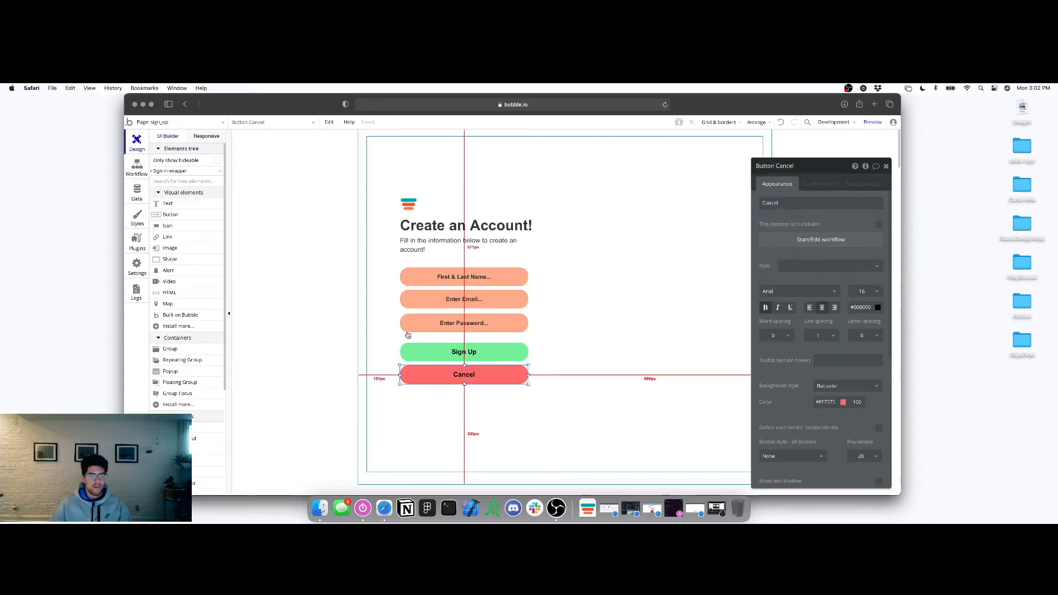
Create a 'Button Sign Up is clicked' workflow event, leaving it without actions for now
click(463, 351)
click(835, 240)
click(225, 226)
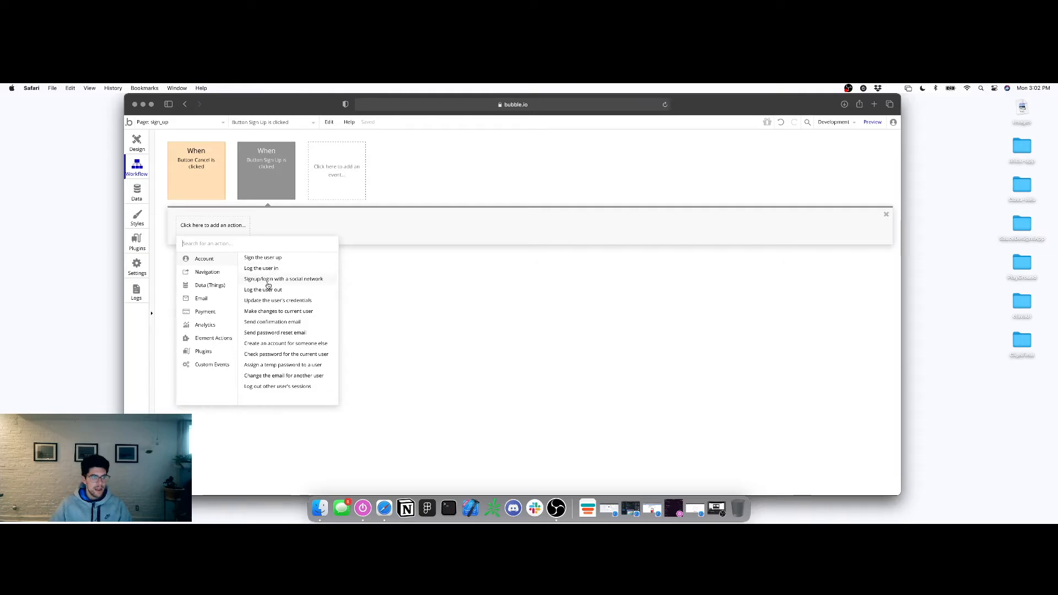
click(443, 259)
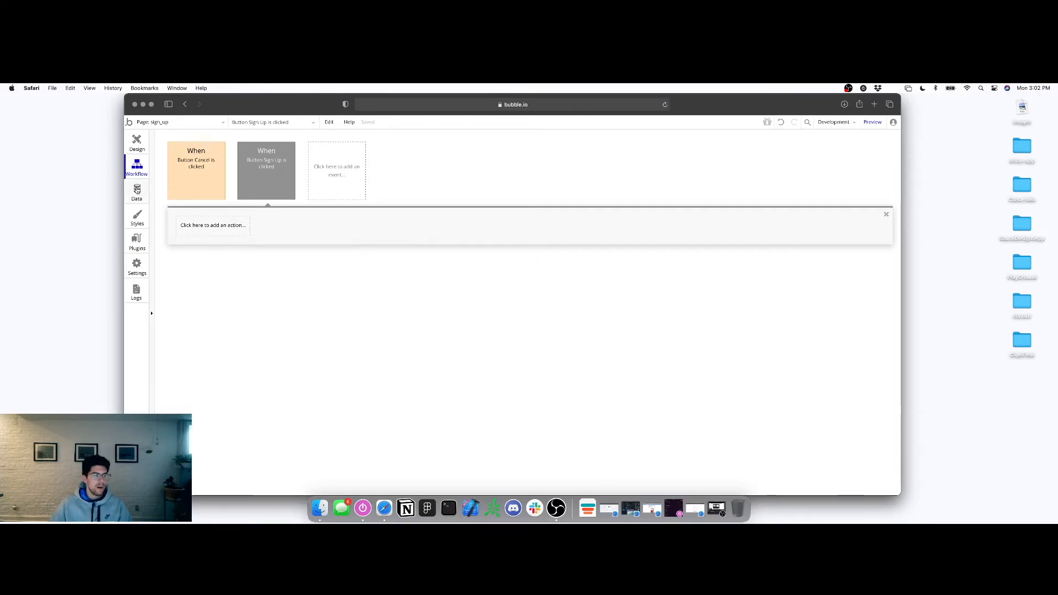
click(136, 191)
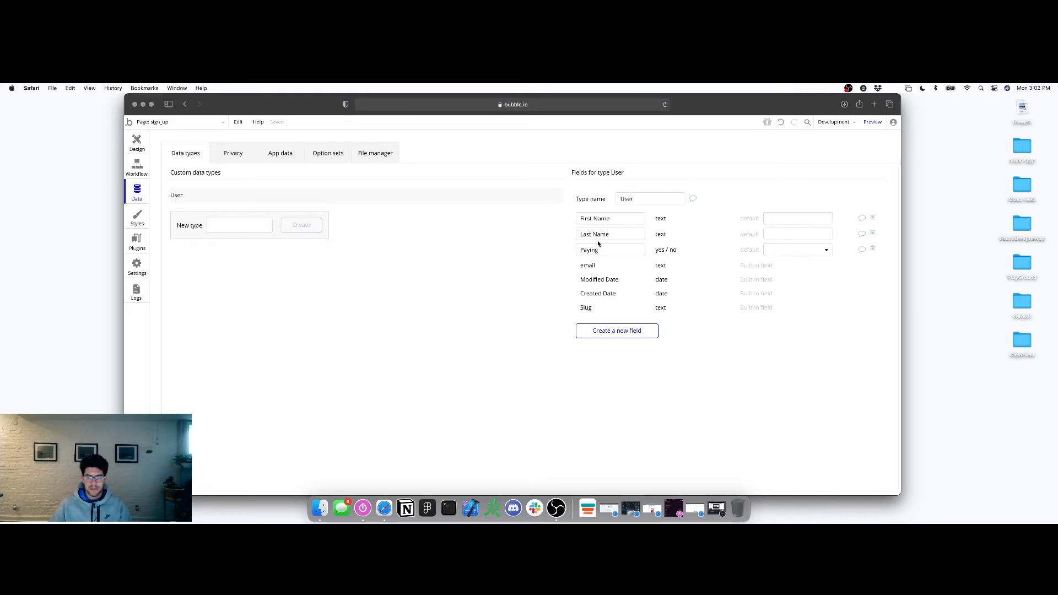
Rename the User field First Name to 'First & Last Name' and delete Last Name and Paying
click(612, 218)
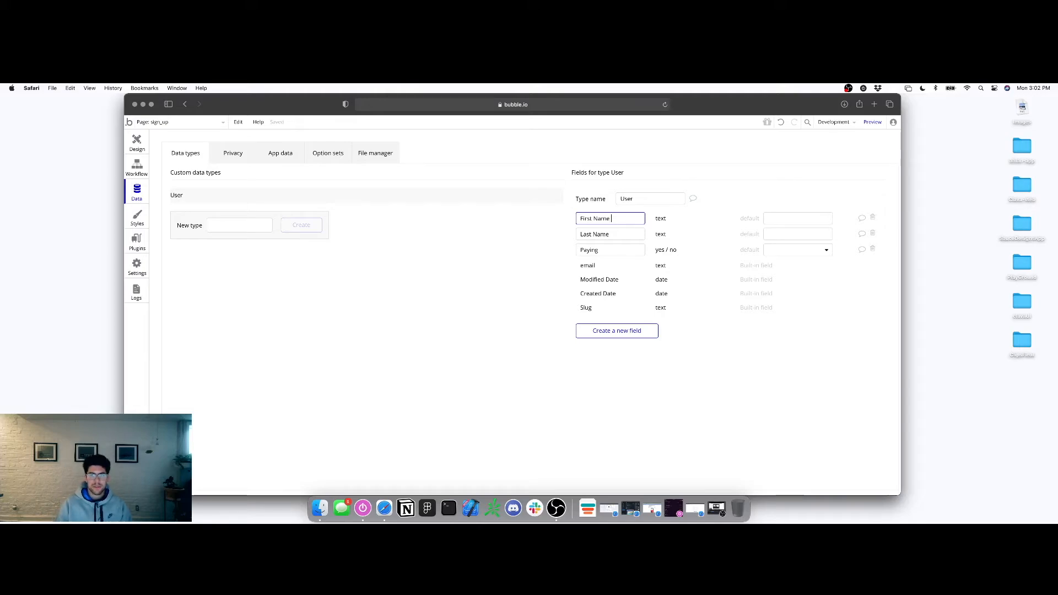
text(& Last Name)
click(622, 233)
click(873, 234)
click(873, 234)
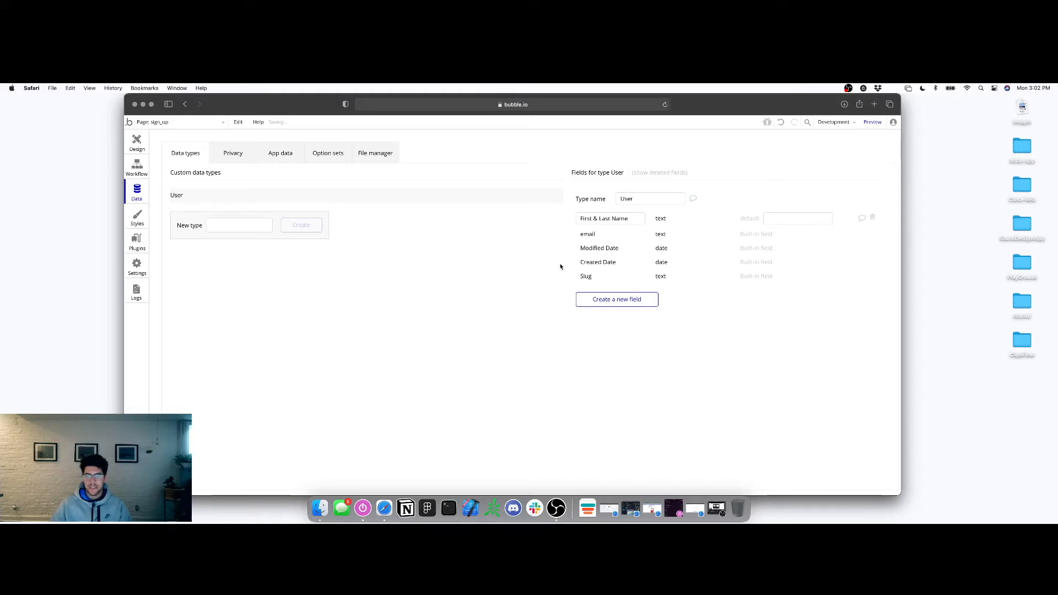
Add a text field 'Account_email' to User after the built-in Email name is rejected
click(592, 300)
text(em)
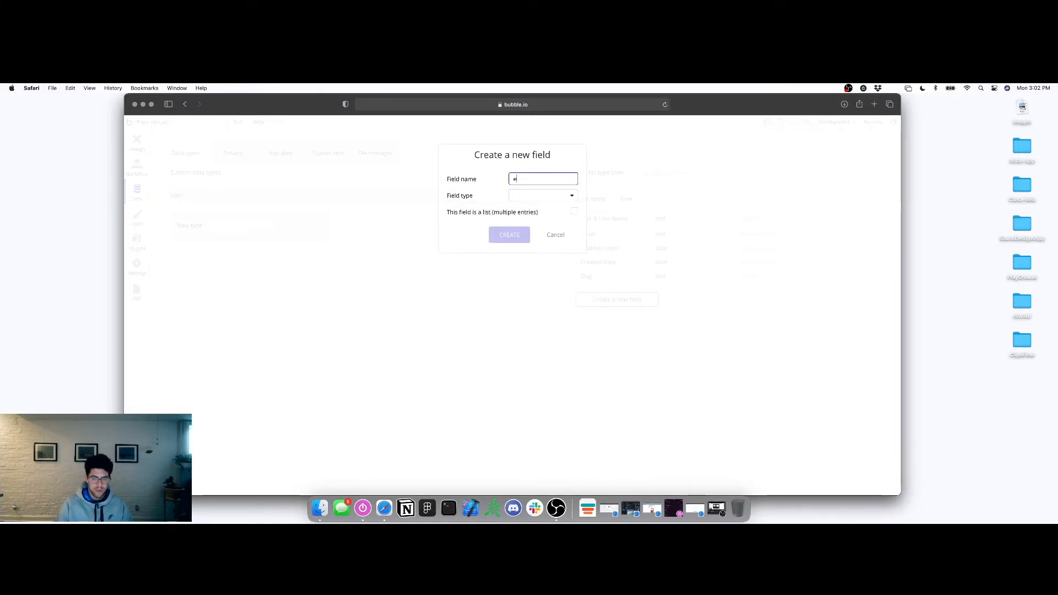
click(554, 196)
scroll(543, 237, down, 3)
scroll(543, 234, up, 4)
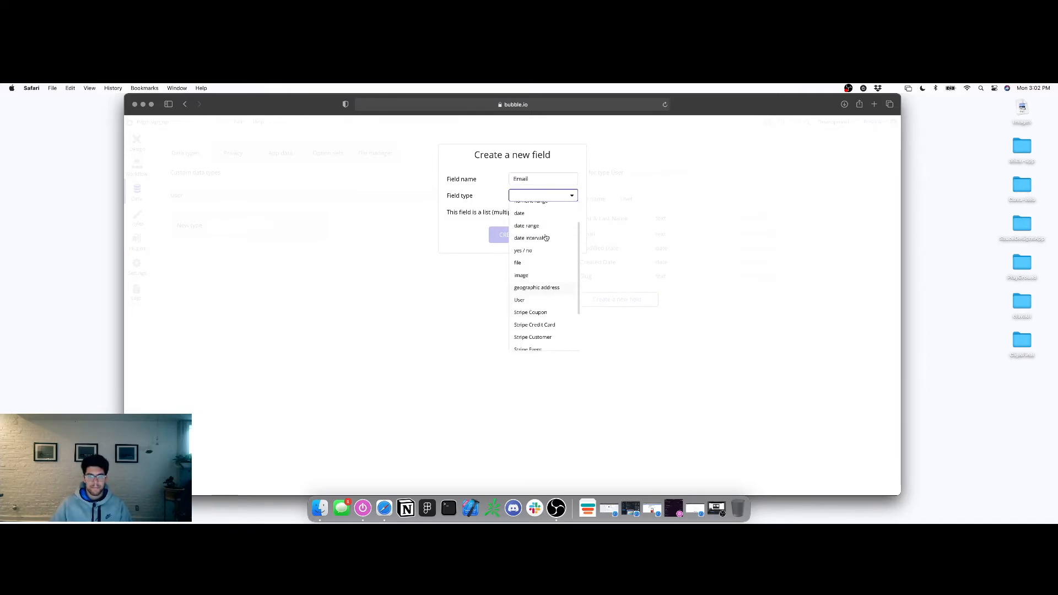
click(528, 213)
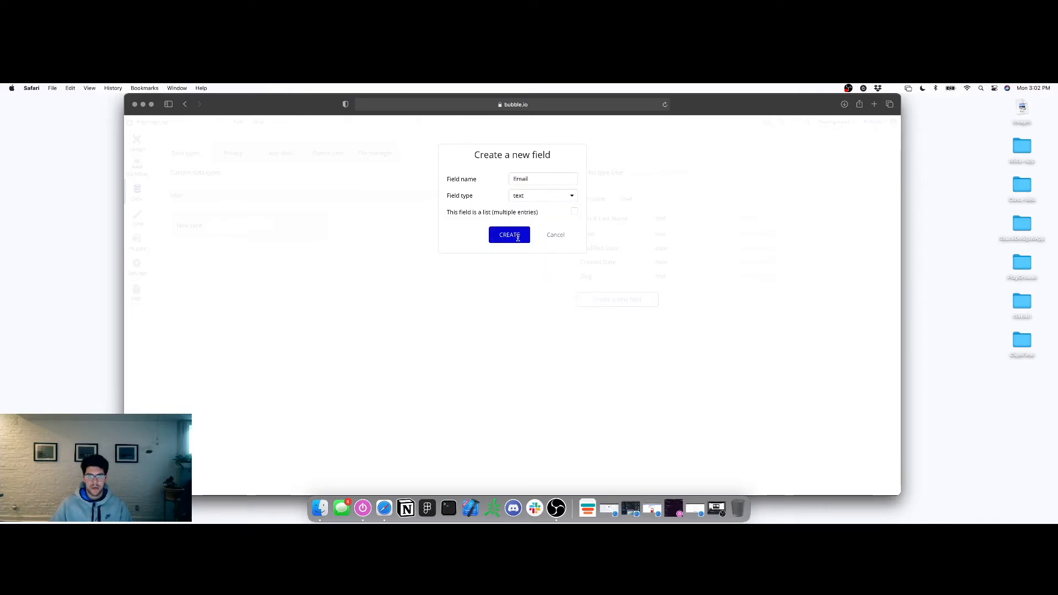
click(517, 237)
click(585, 311)
double_click(527, 178)
text(Account_em)
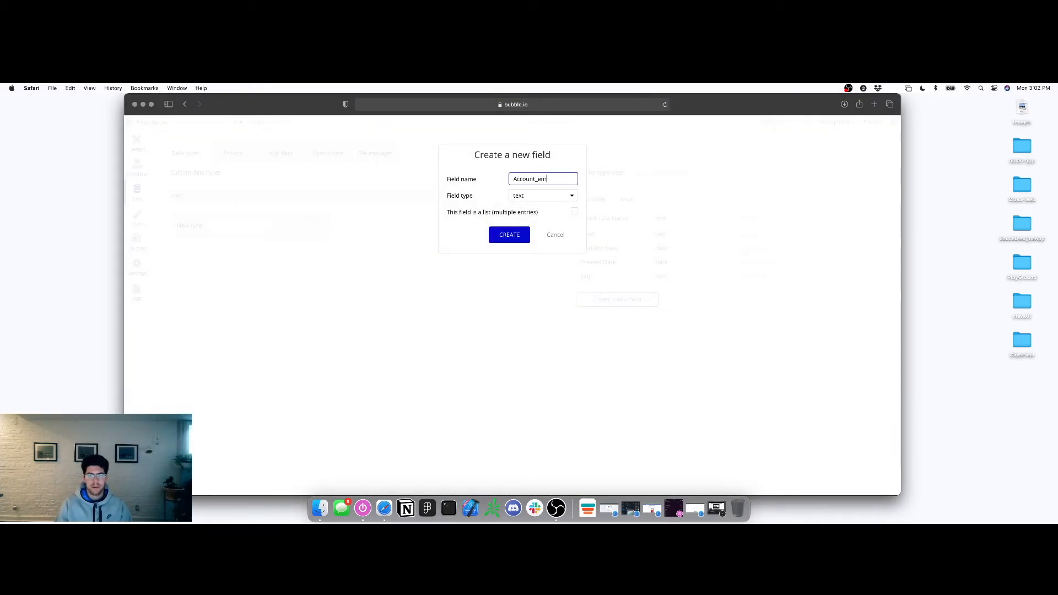
click(509, 234)
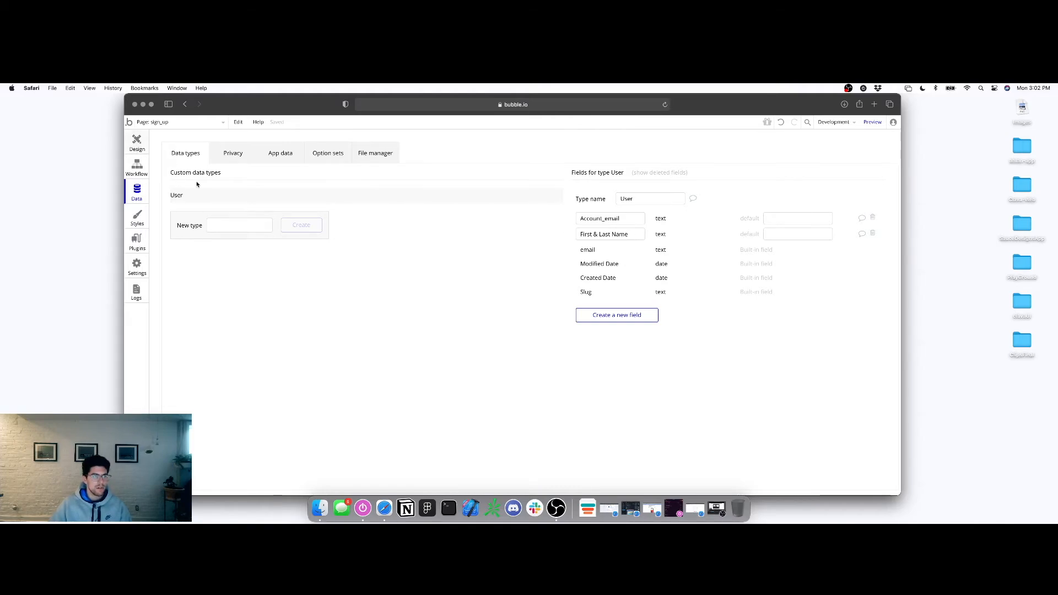
click(136, 142)
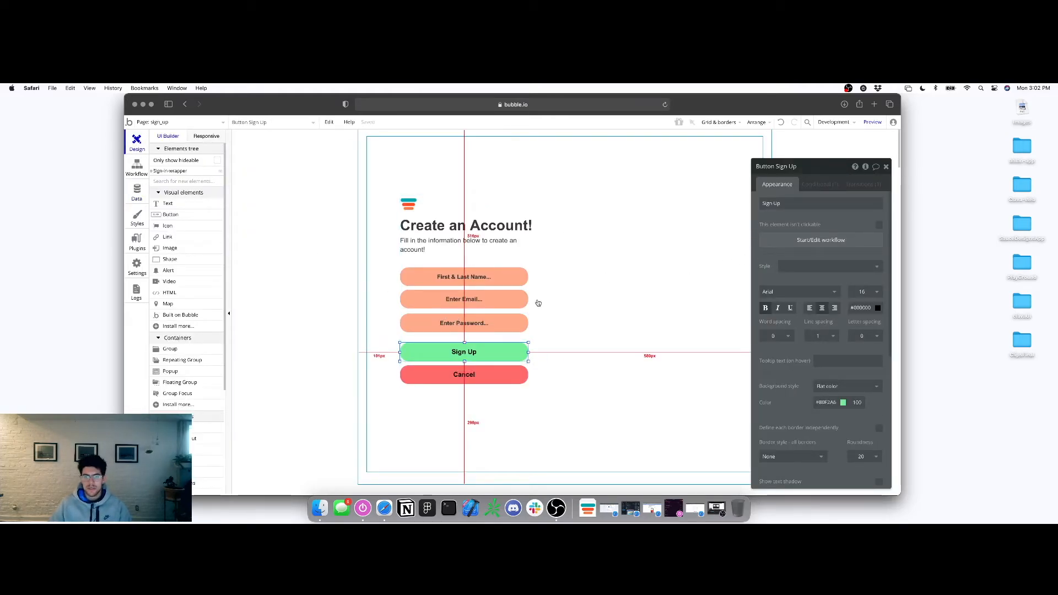
Add a 'Create a new thing' step to the Sign Up workflow, then delete it
click(795, 243)
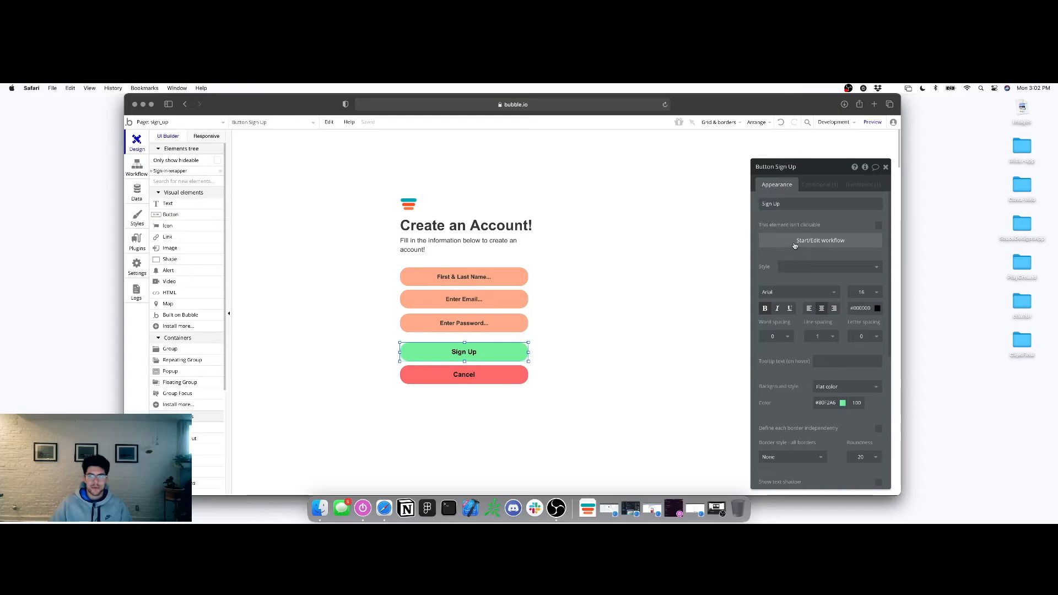
click(237, 227)
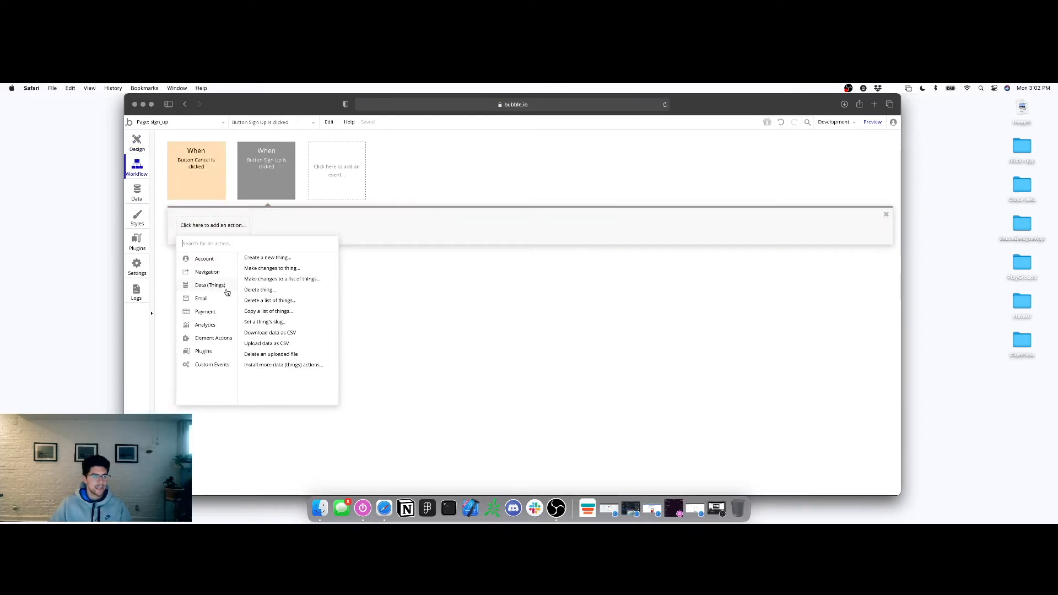
click(267, 261)
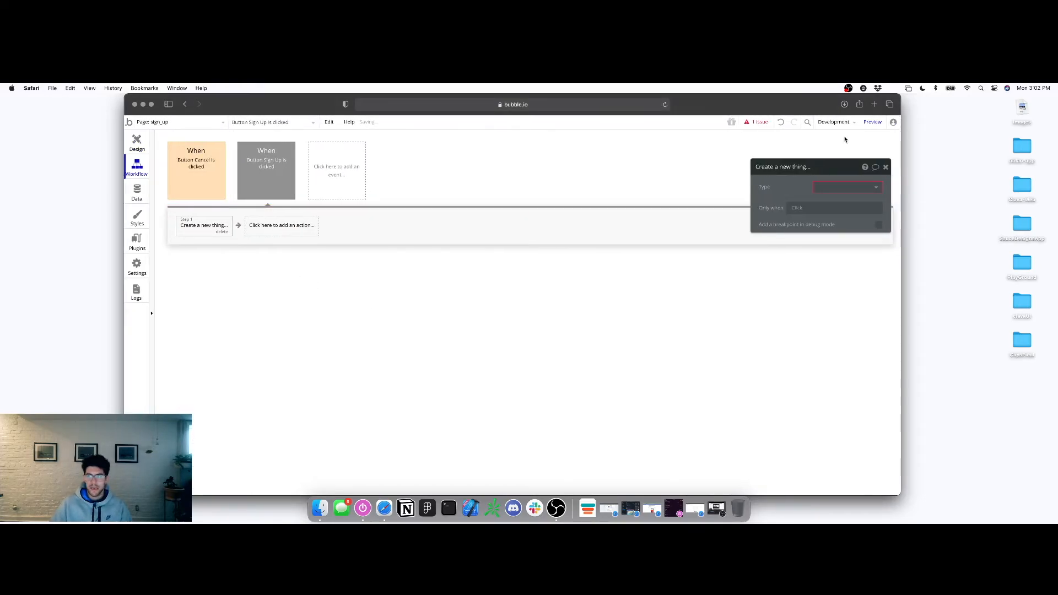
click(827, 188)
click(834, 201)
click(787, 189)
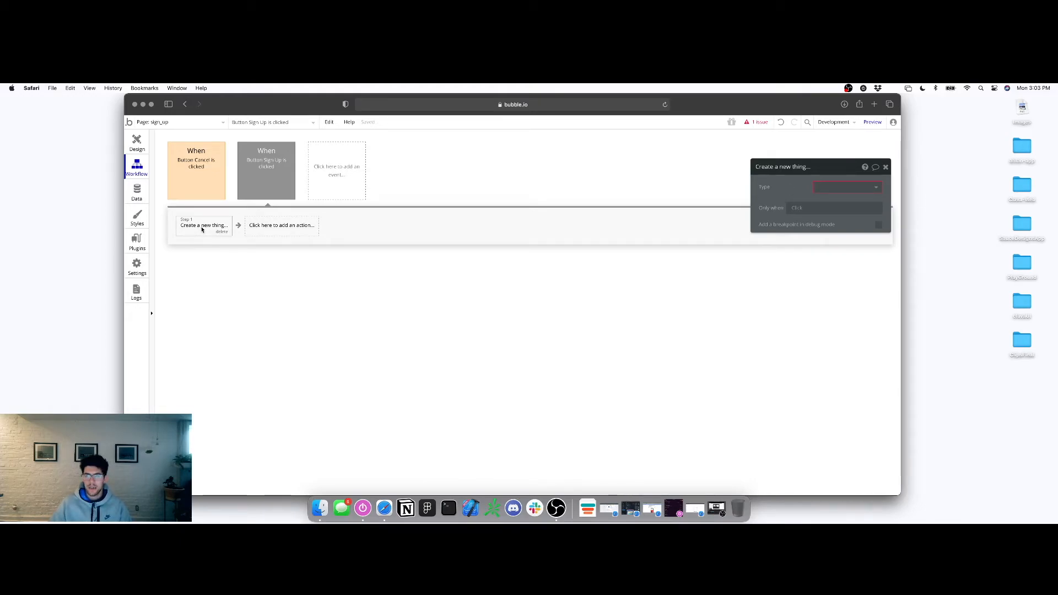
click(221, 232)
Check the Data tab, then bring up the Sign Up workflow's list of account actions
click(137, 192)
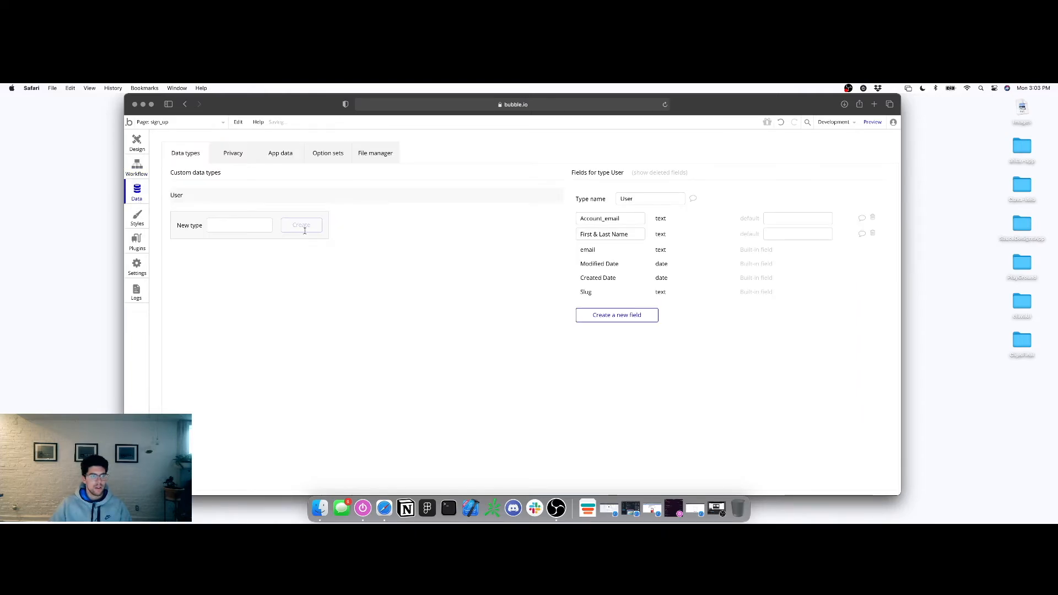
click(235, 224)
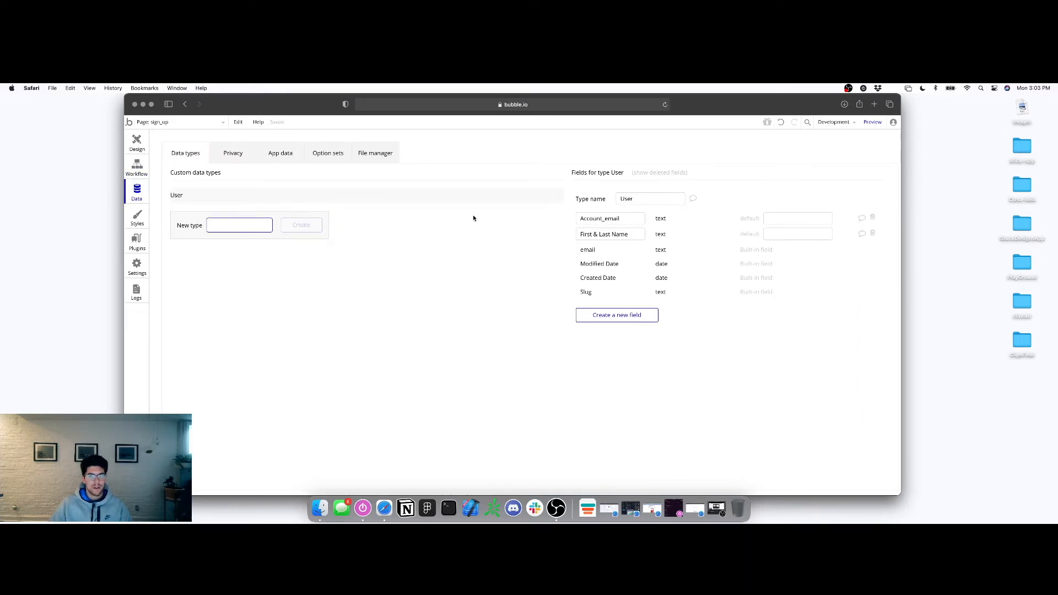
click(673, 222)
click(214, 229)
click(137, 144)
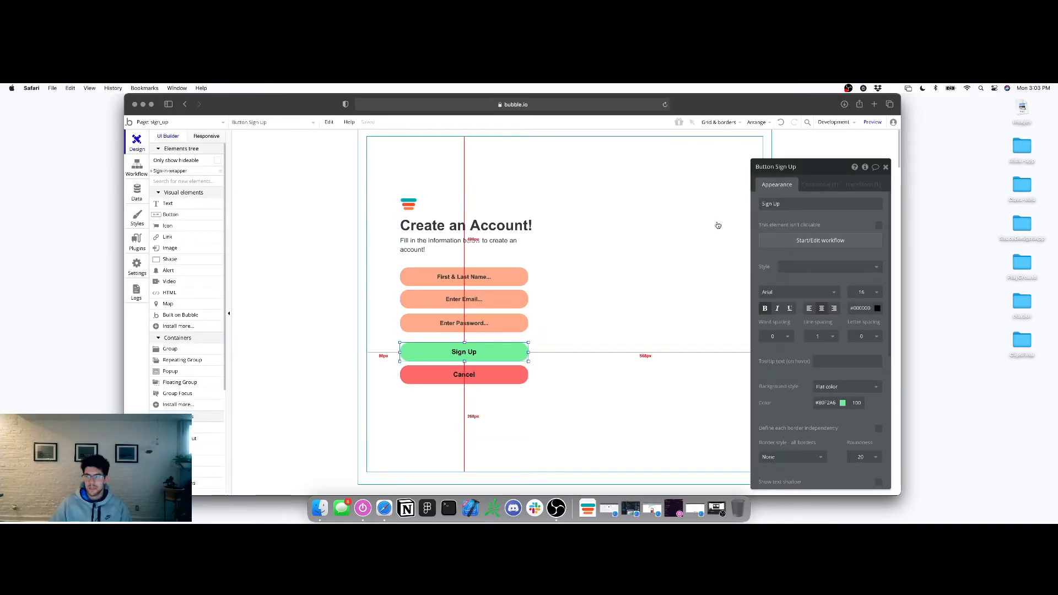
click(781, 240)
click(213, 225)
mouse_move(219, 288)
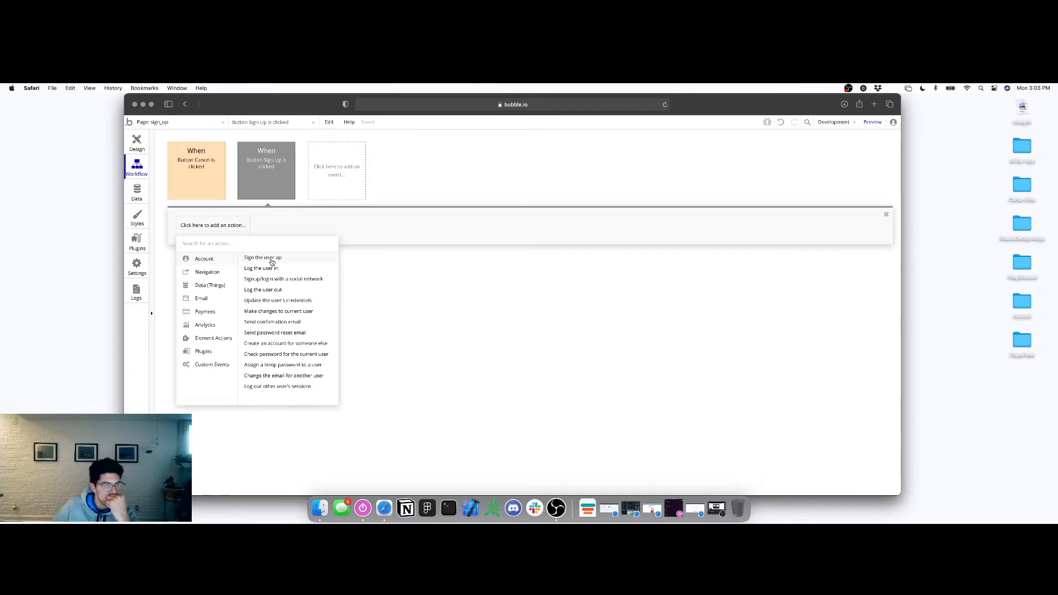
Add a 'Sign the user up' step to the Sign Up workflow, leaving its email empty for now
click(270, 259)
click(819, 186)
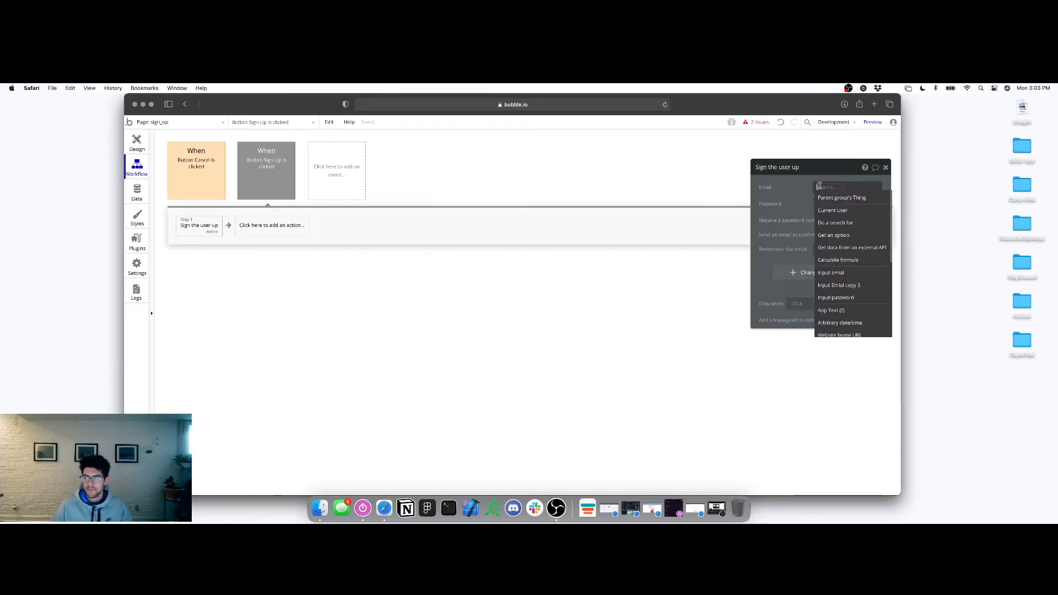
click(833, 210)
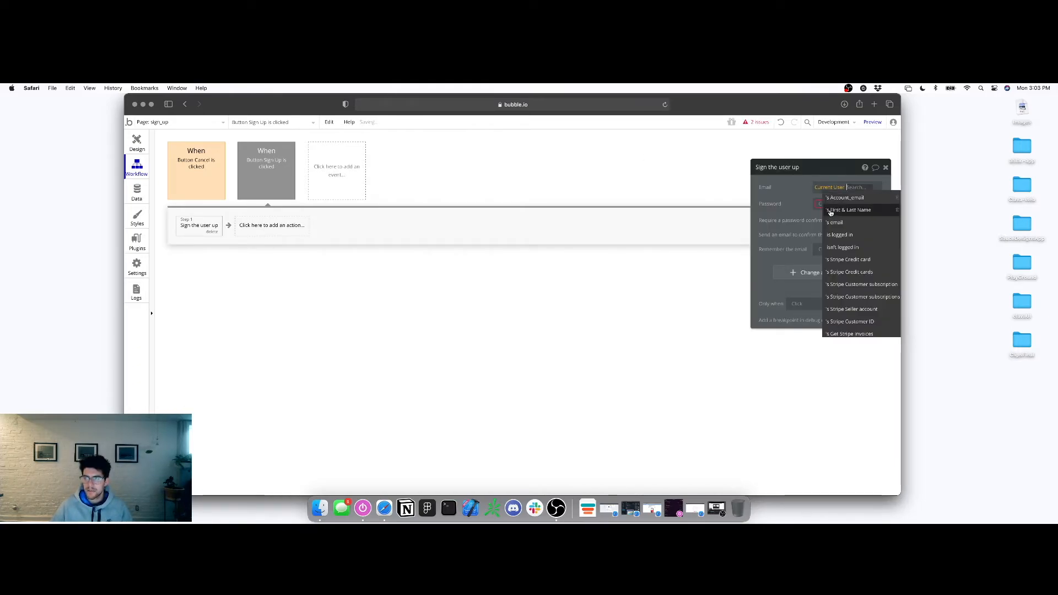
click(838, 185)
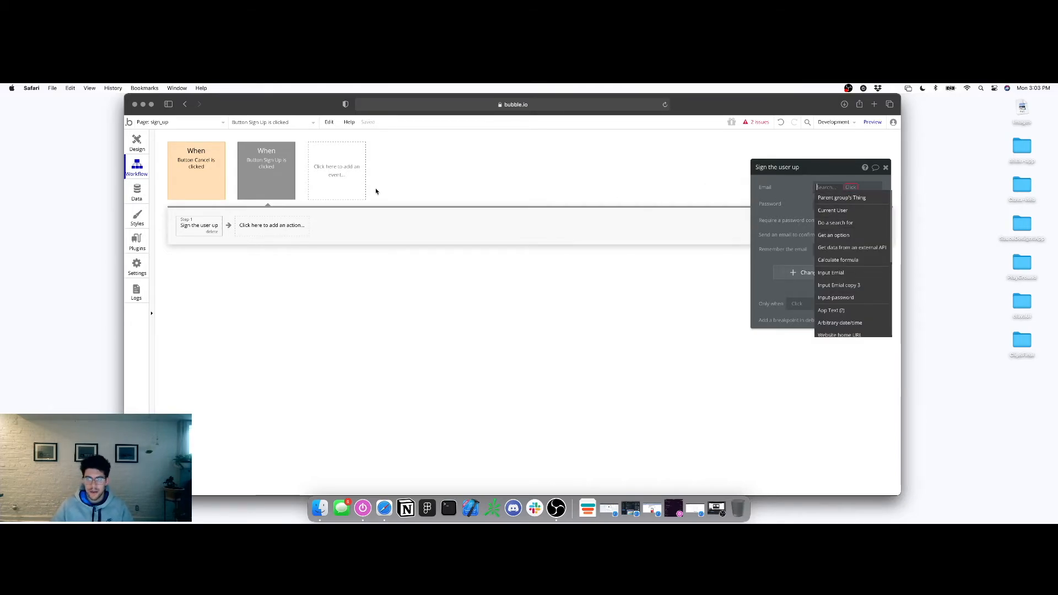
click(141, 141)
click(464, 276)
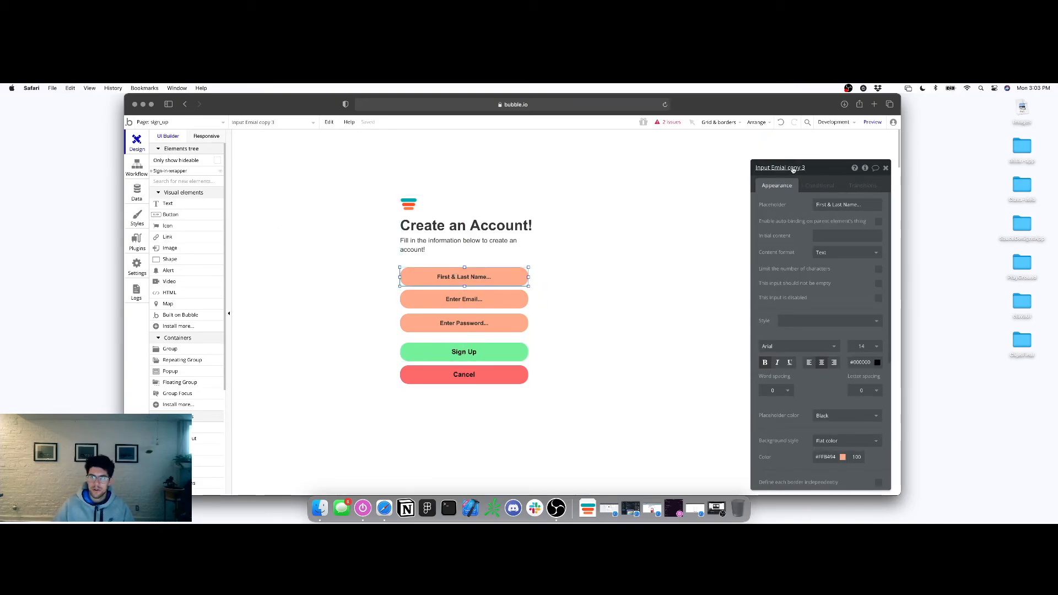
Rename the name input 'FuirstLast-input' and begin correcting the email input's name
key(super+a)
text(Fu)
text(irstLast-)
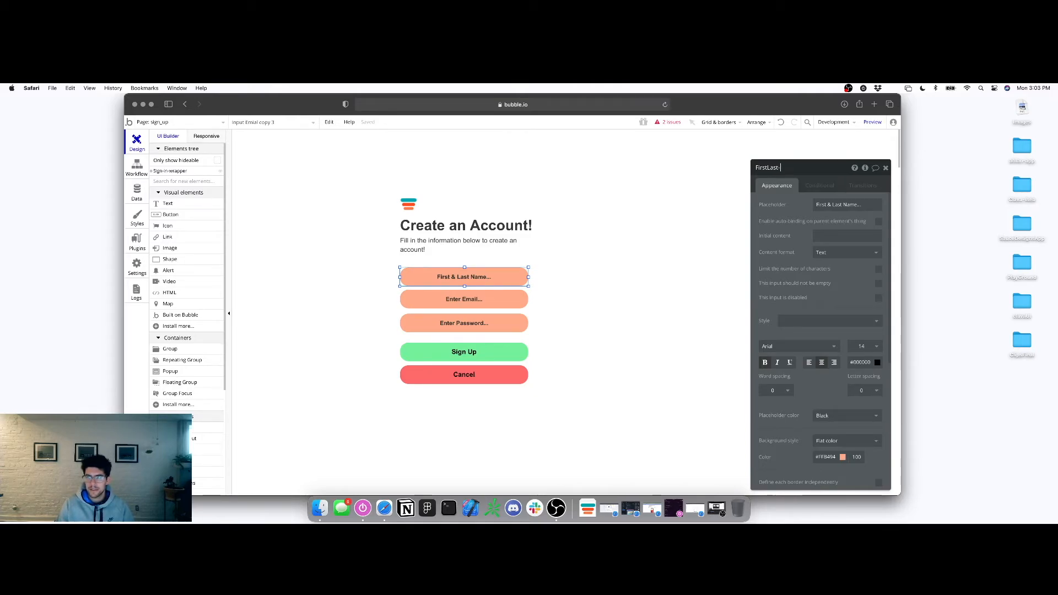
text(input)
key(Return)
click(511, 299)
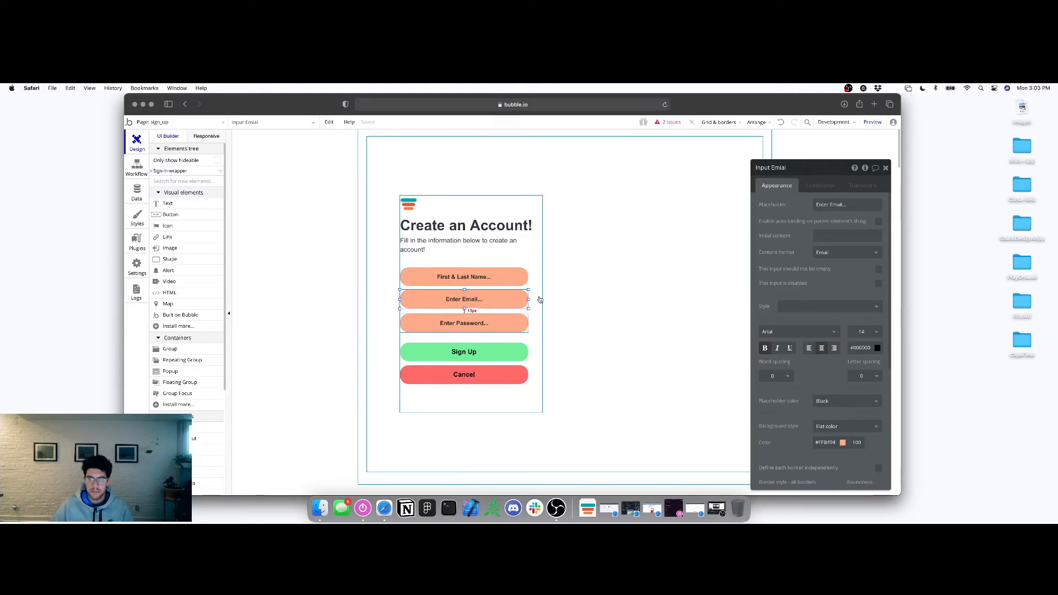
click(781, 169)
key(BackSpace)
Rename the First & Last Name input to 'Input-firstlast'
click(505, 325)
click(471, 307)
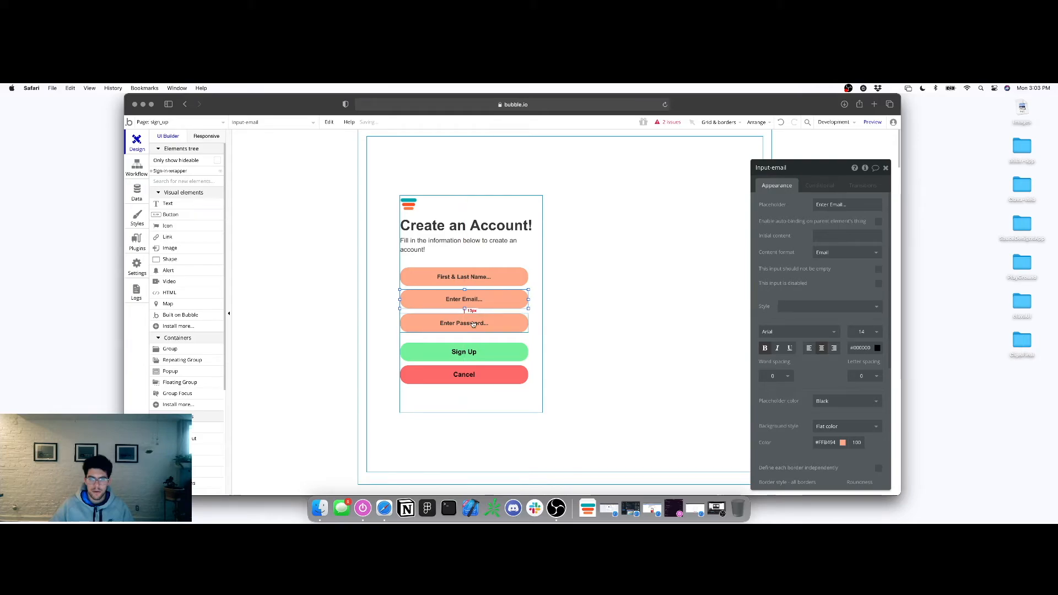
click(464, 277)
click(465, 299)
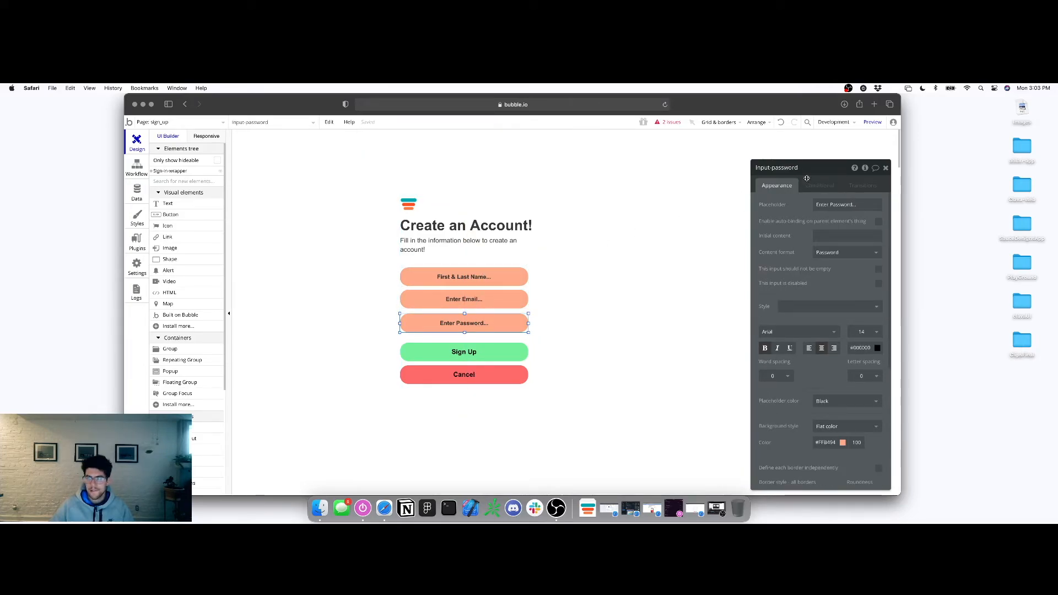
click(507, 284)
click(785, 168)
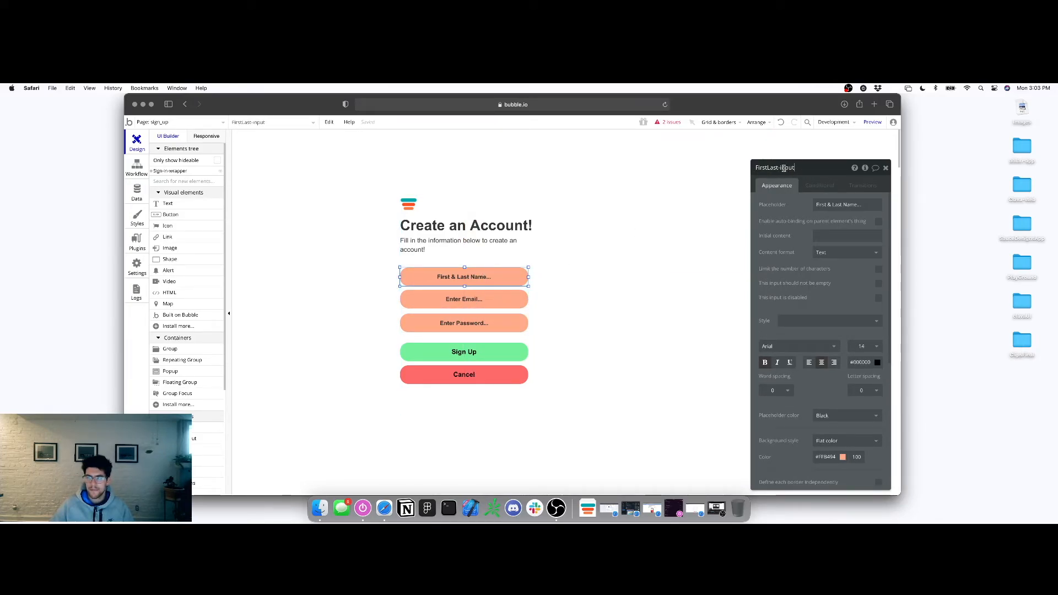
key(super+a)
text(Inpu)
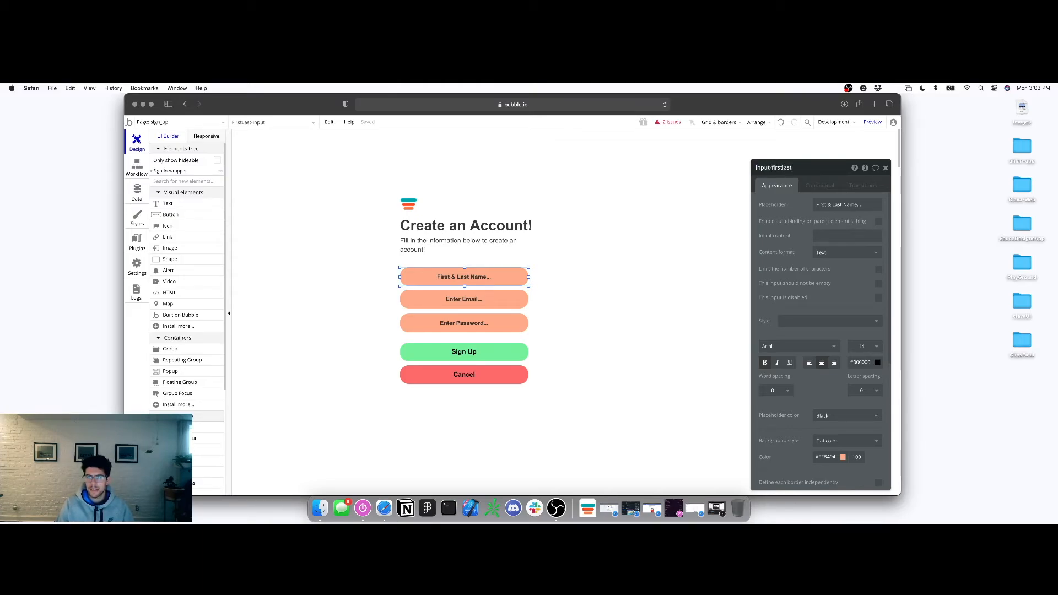
click(499, 351)
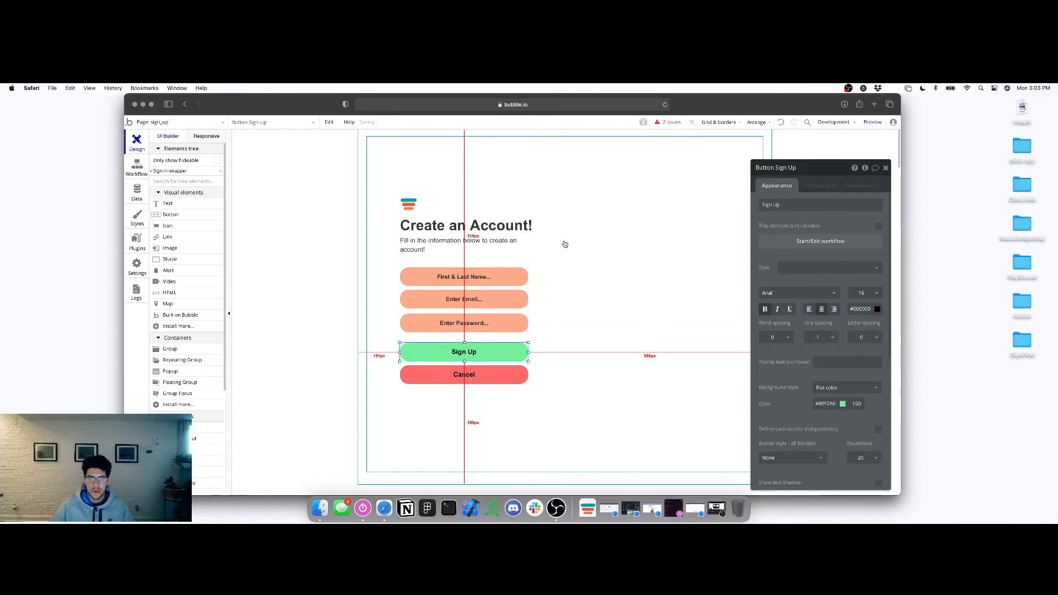
Set the sign-up step's Email to Input-email's value and Password to Input-password's value
click(133, 171)
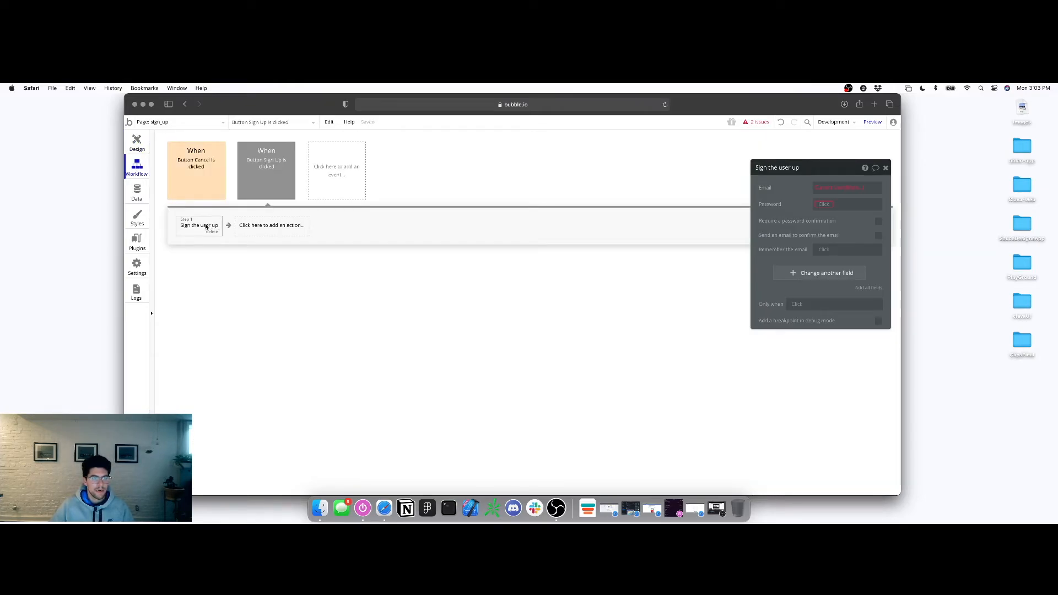
click(830, 187)
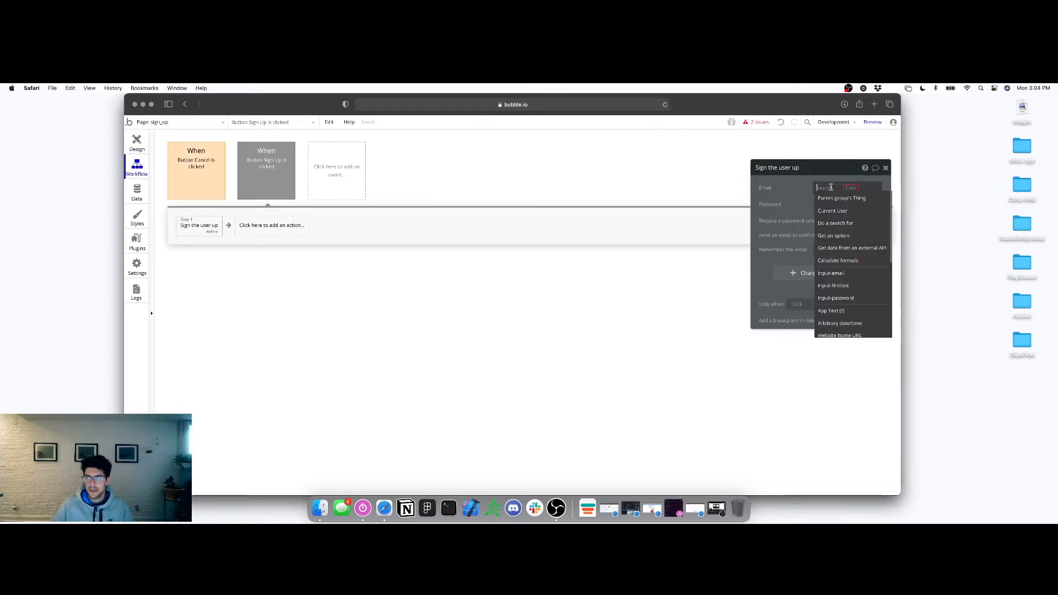
click(847, 274)
click(849, 199)
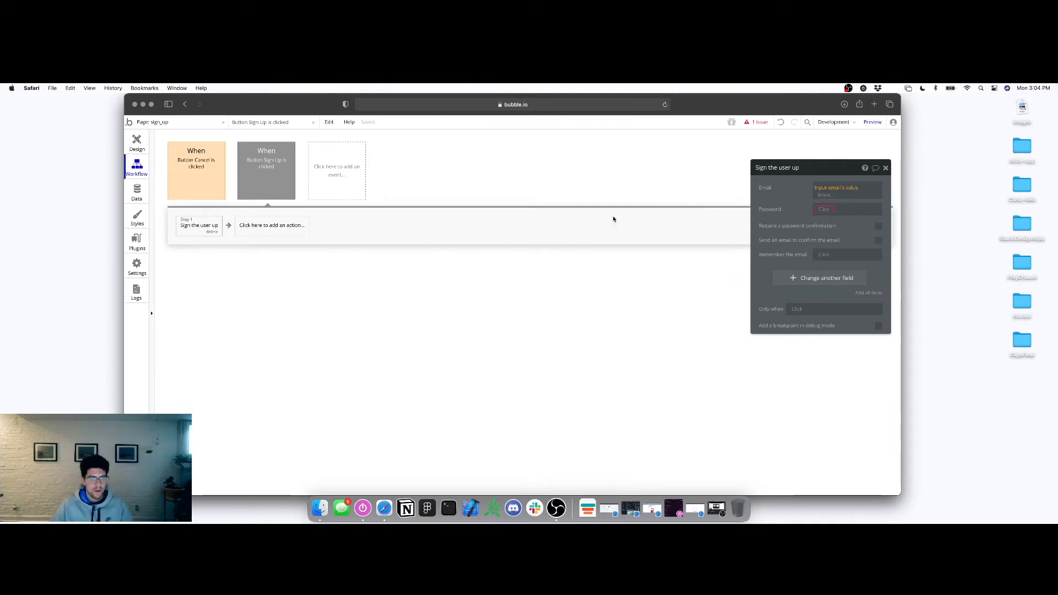
click(824, 209)
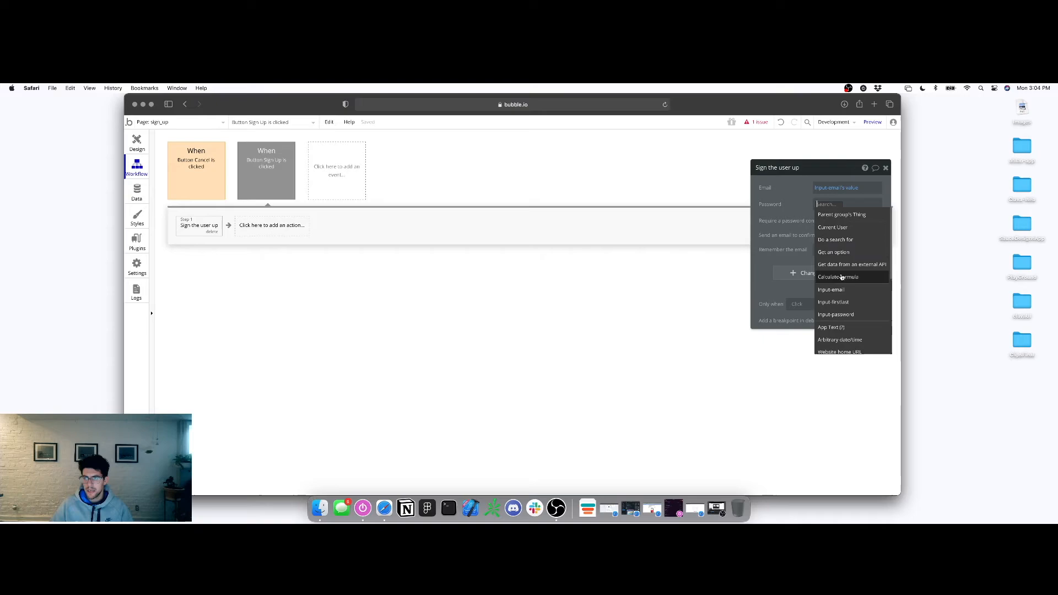
click(835, 314)
click(851, 215)
click(773, 216)
Leave password and email confirmation off and set 'Remember the email' to yes
click(878, 222)
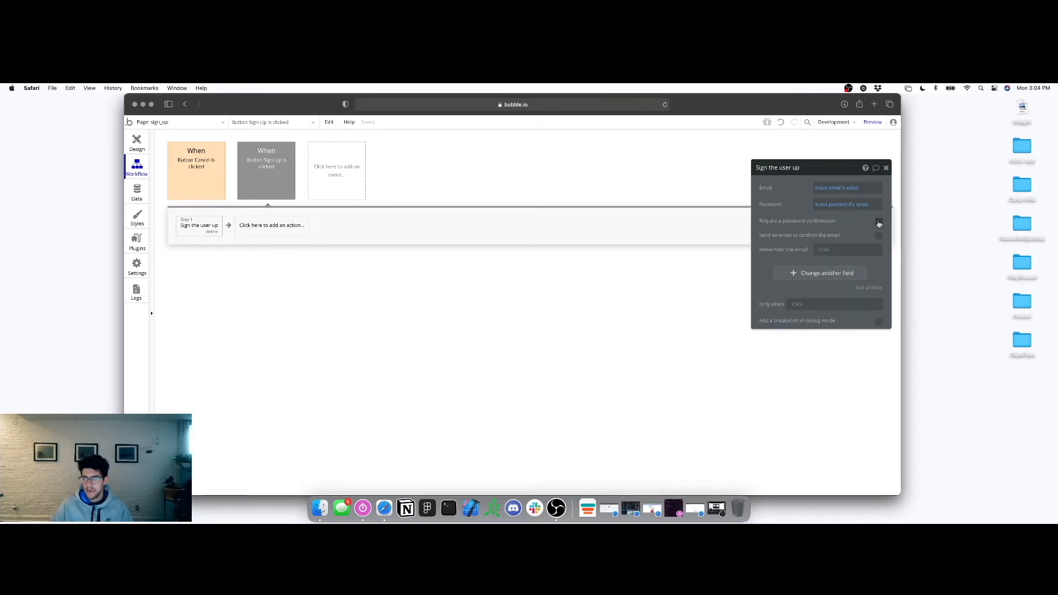
click(879, 224)
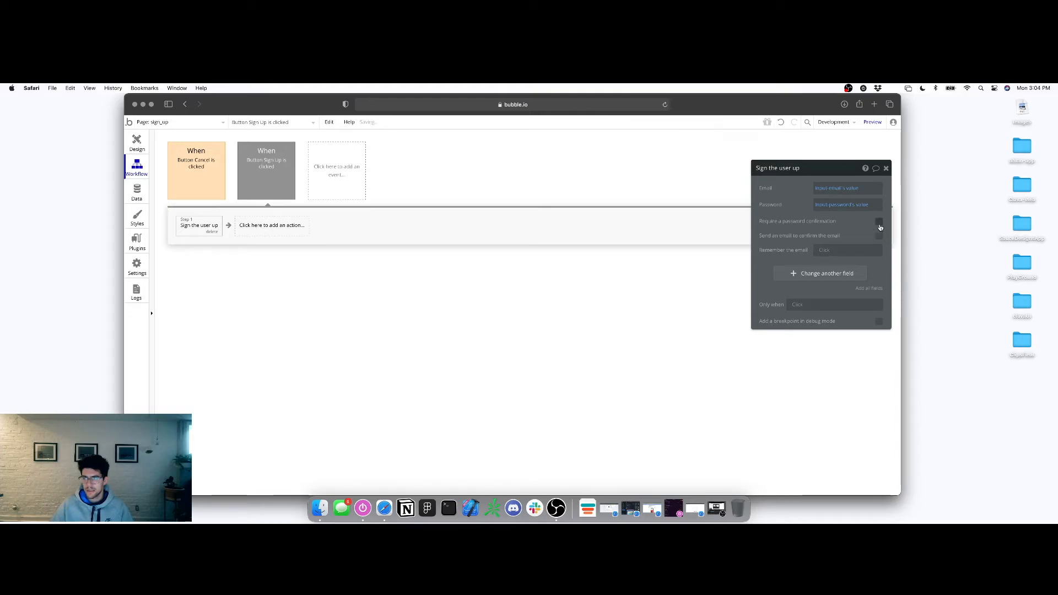
click(879, 237)
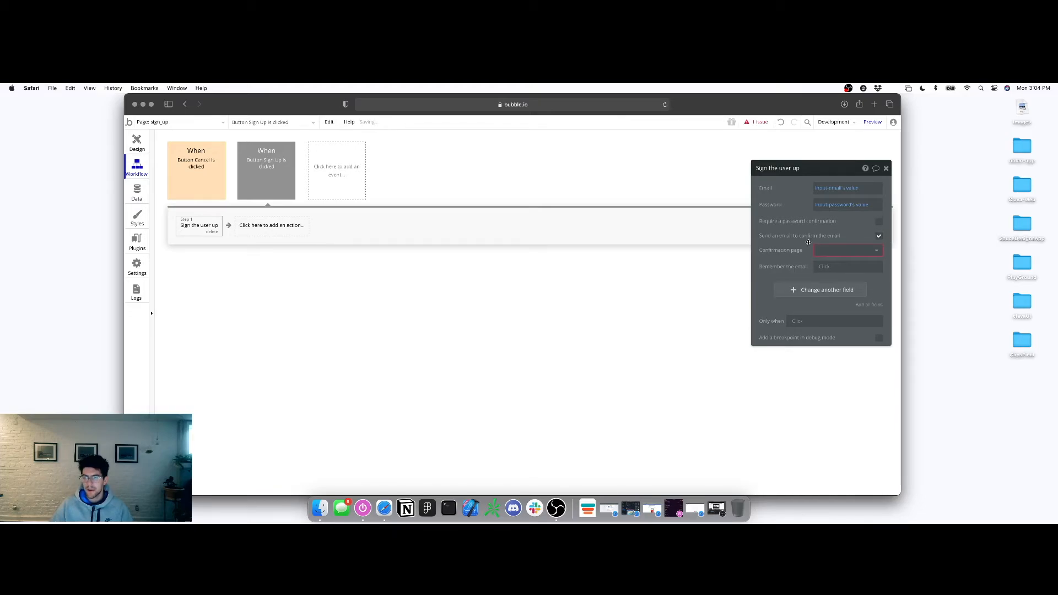
click(832, 250)
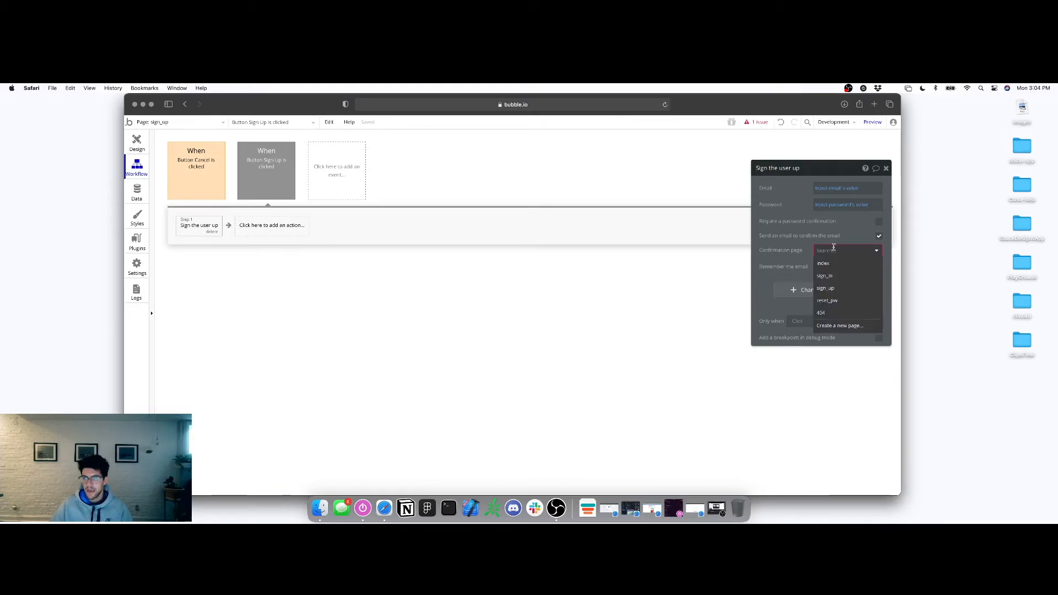
click(833, 237)
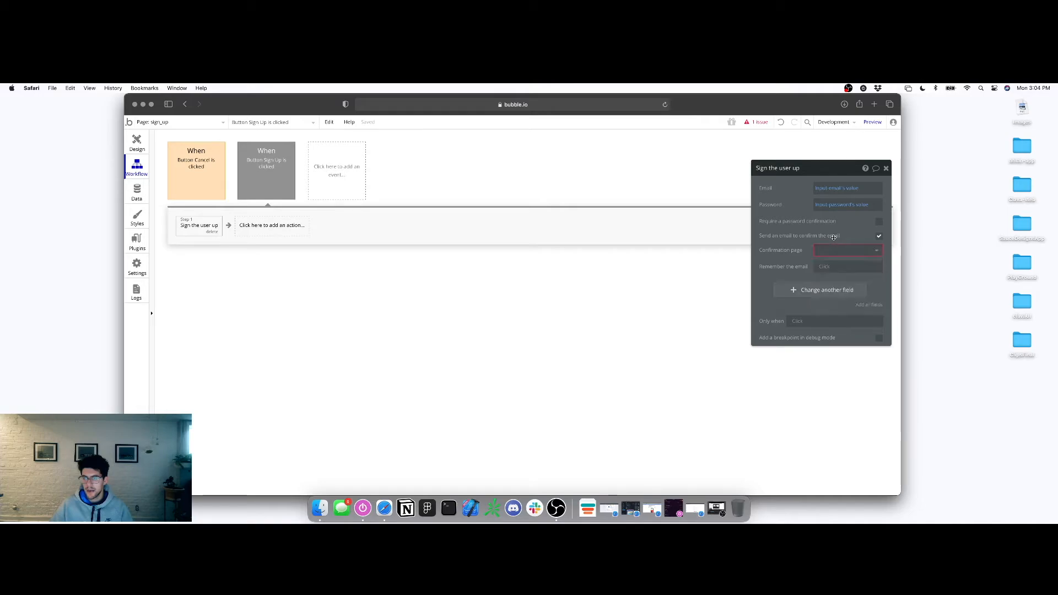
click(880, 237)
click(823, 252)
click(826, 262)
Add a 'Go to page index' step after the sign-up step
click(887, 169)
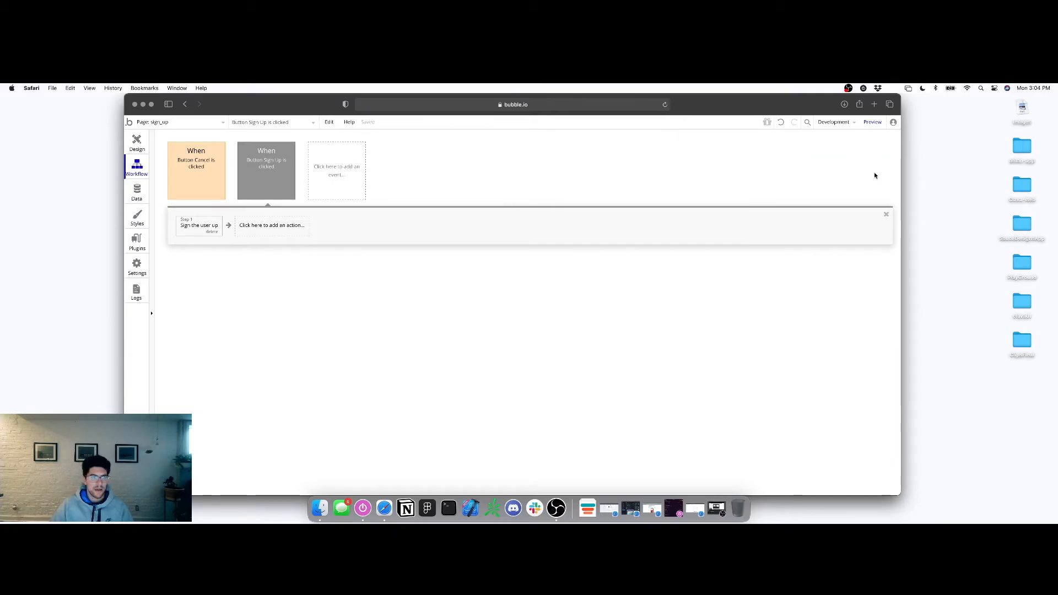
click(284, 223)
mouse_move(275, 294)
click(317, 280)
click(843, 188)
click(824, 209)
Colour the 'Button Sign Up is clicked' event Blue
click(265, 181)
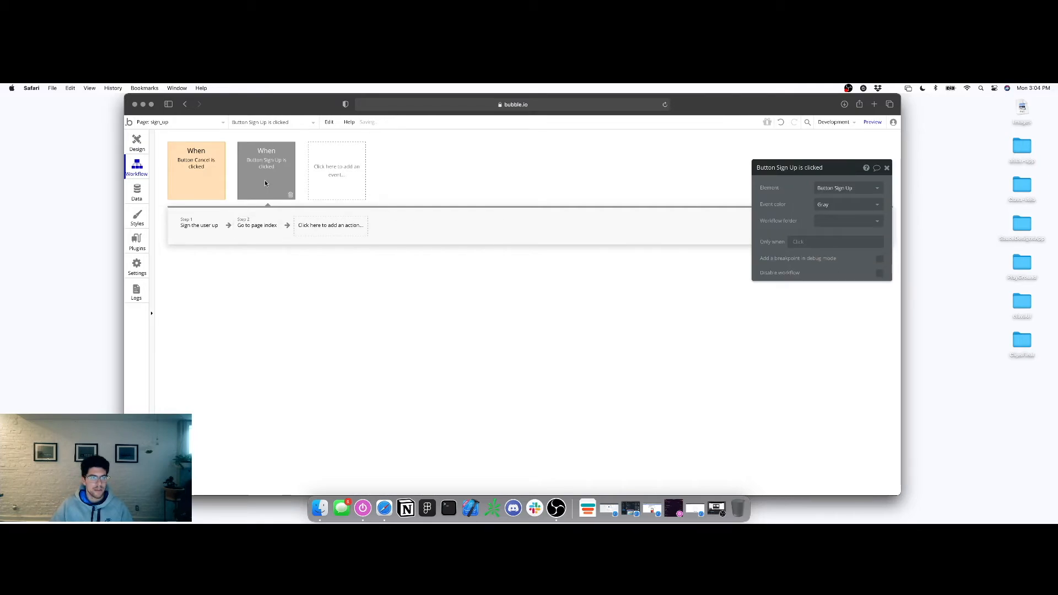
click(843, 209)
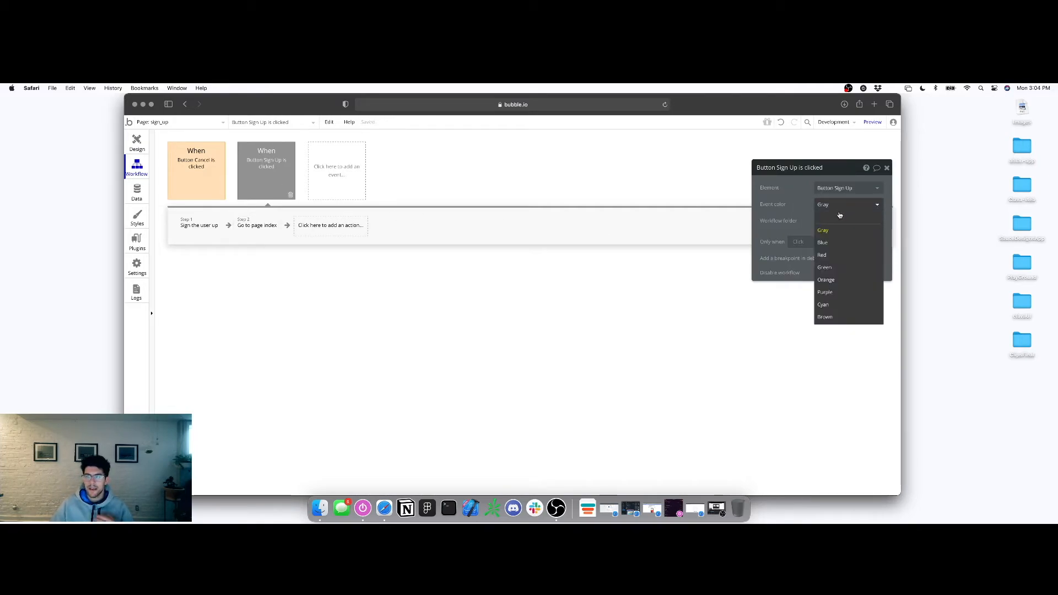
click(825, 244)
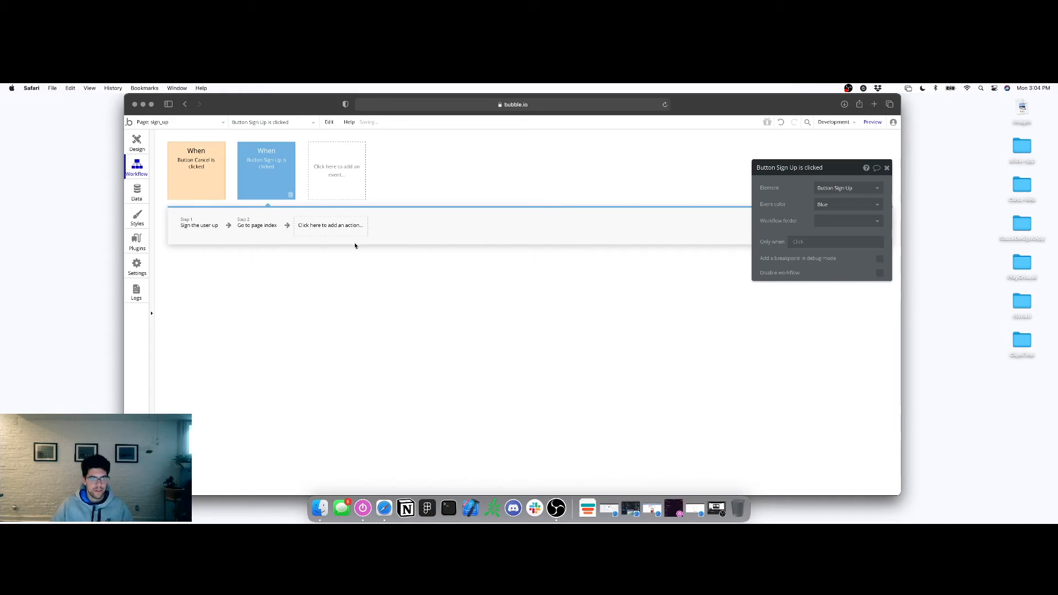
click(140, 141)
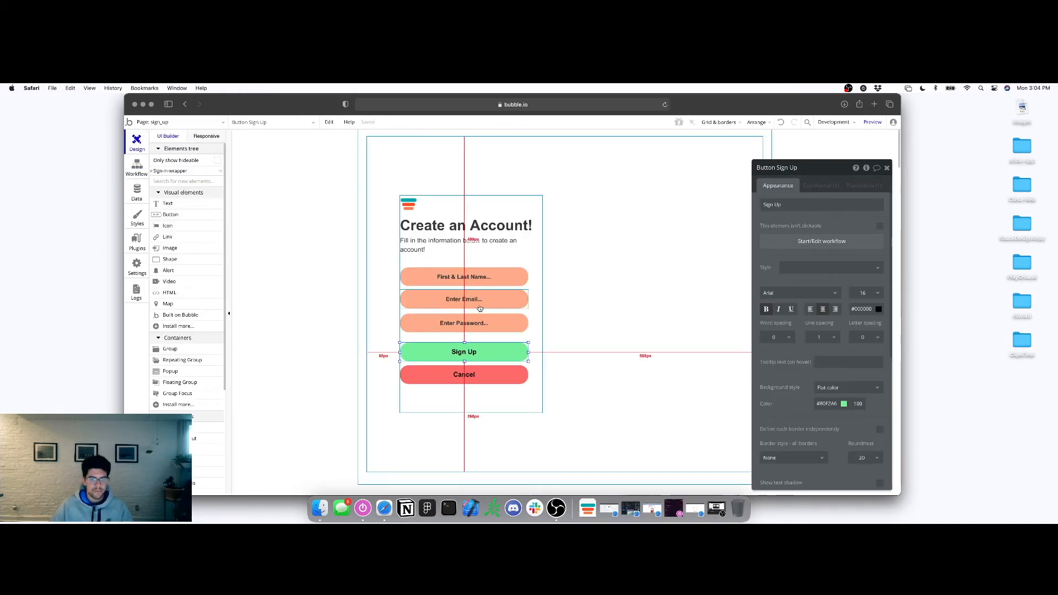
On the sign_in page, create the Login button's click workflow and colour it Blue
click(165, 123)
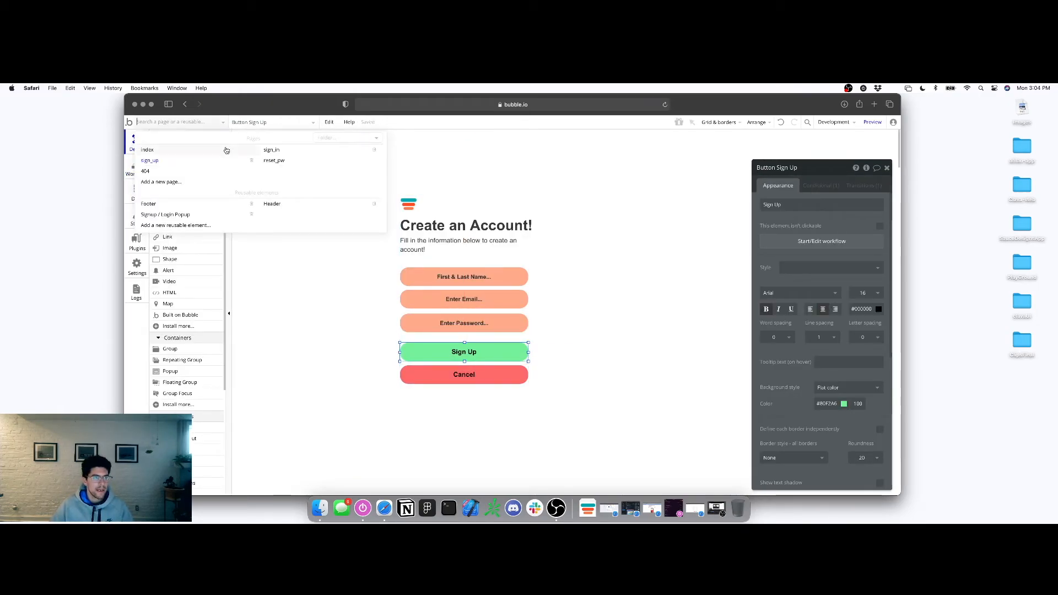
click(279, 150)
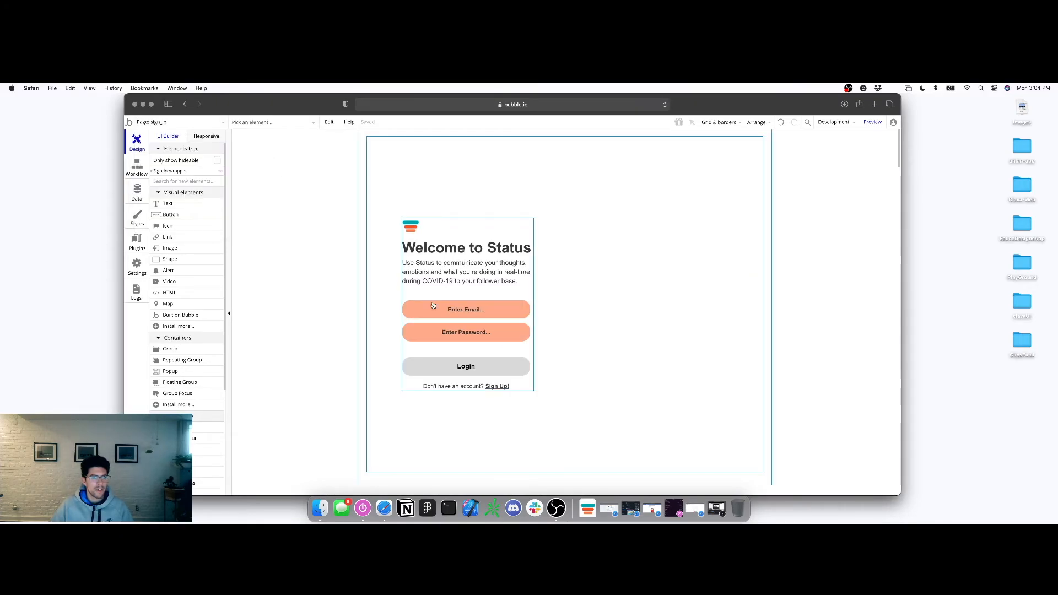
double_click(476, 374)
click(848, 241)
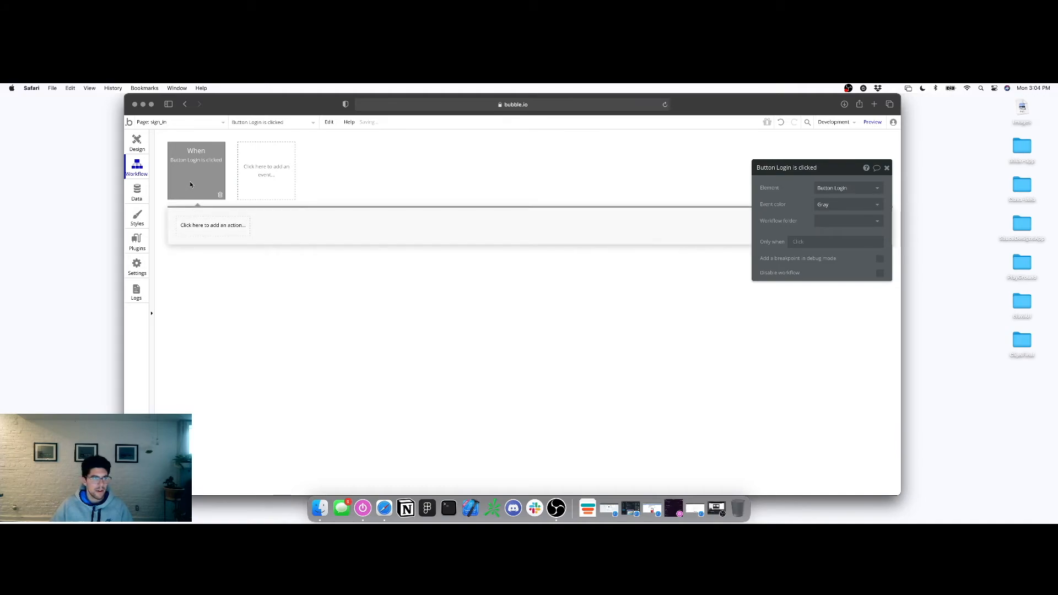
click(834, 205)
click(828, 249)
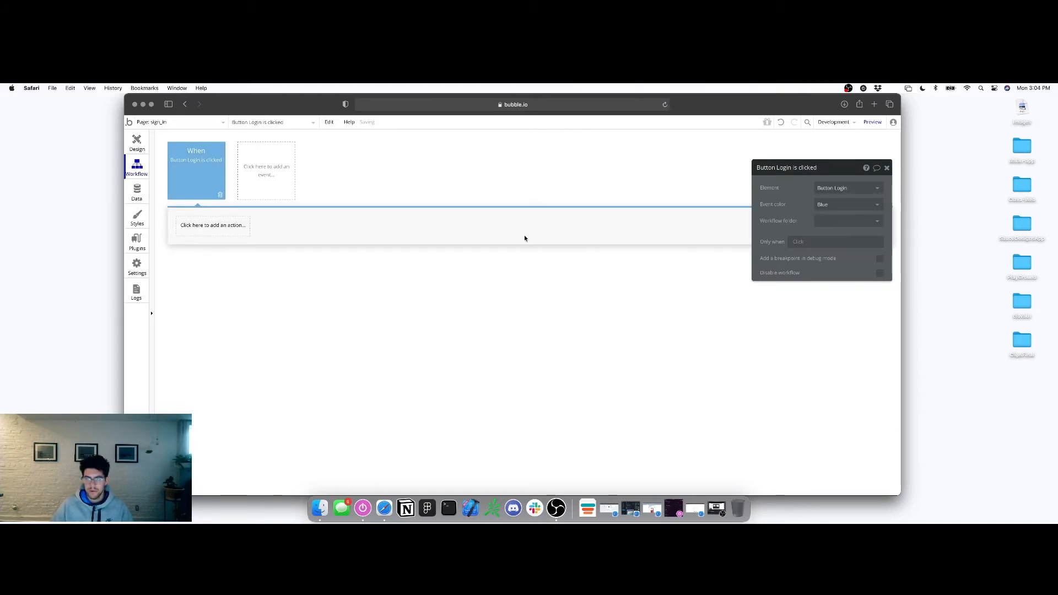
Add a 'Log the user in' step using the email and password inputs' values
click(195, 225)
click(261, 268)
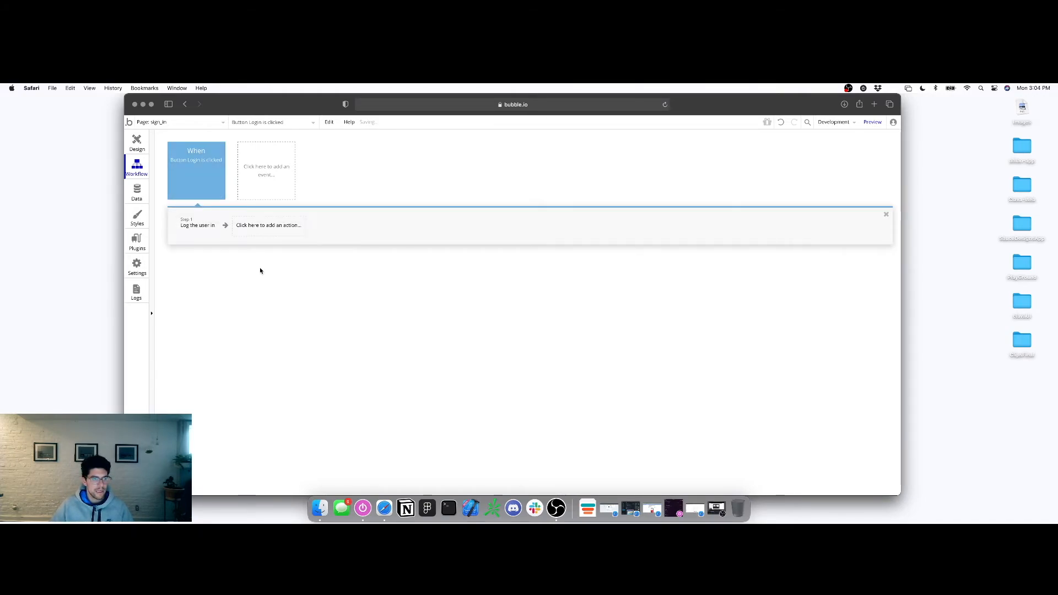
click(848, 187)
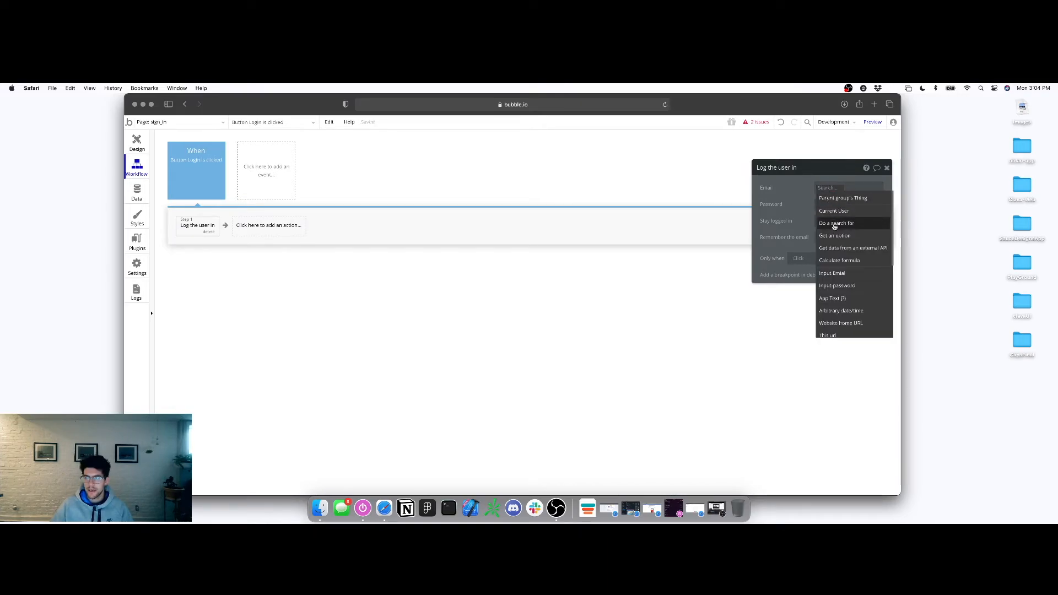
click(834, 273)
click(851, 199)
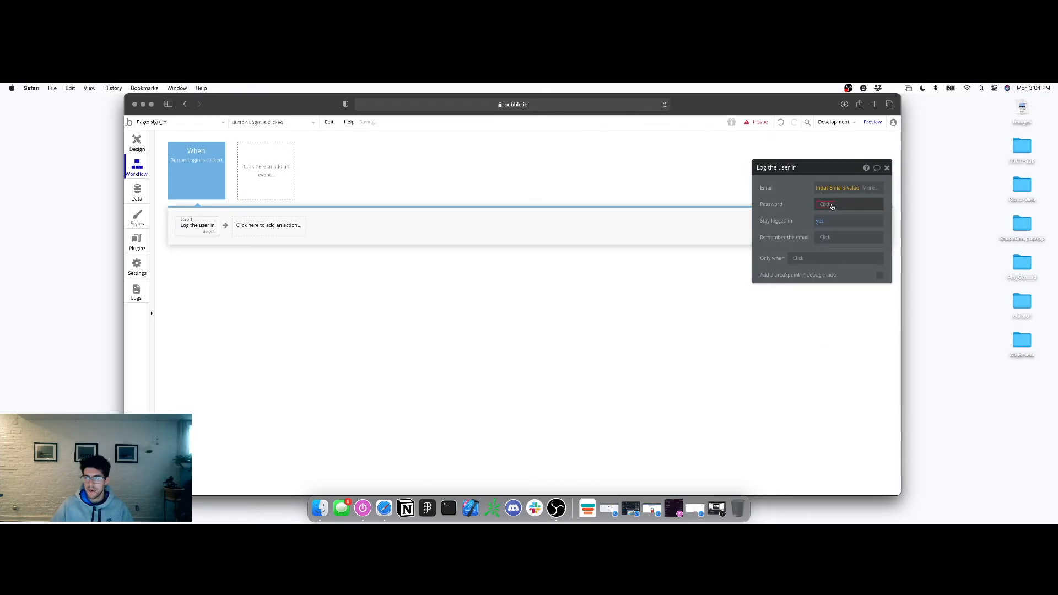
click(825, 204)
click(832, 303)
click(845, 214)
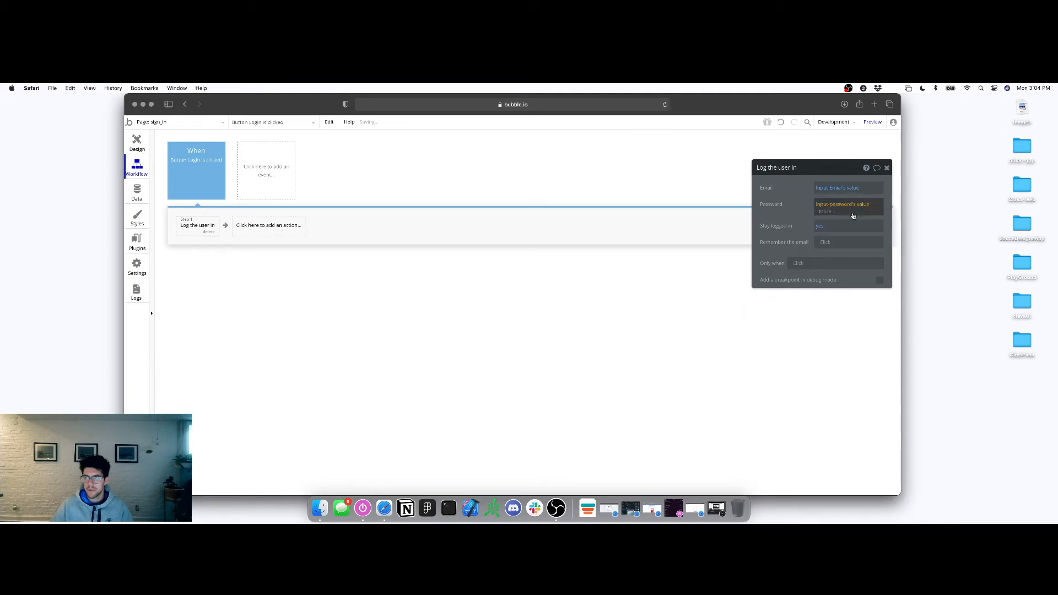
Set the login step's 'Remember the email' to yes
click(825, 237)
click(824, 261)
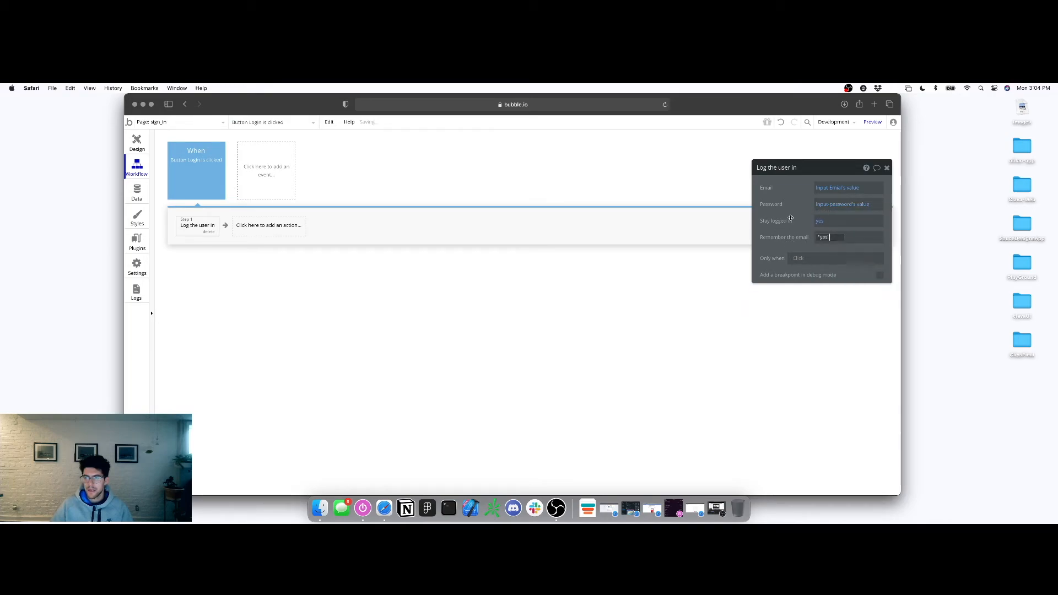
click(887, 169)
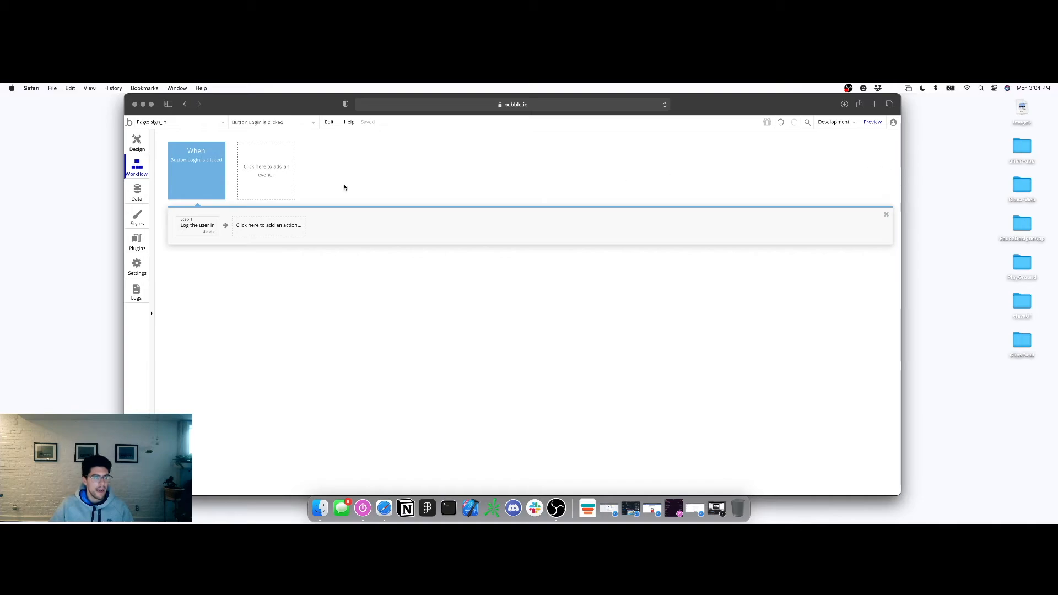
click(137, 143)
click(466, 309)
Rename the sign_in page's email input to 'Input-email'
click(784, 168)
key(BackSpace)
text(l)
key(Return)
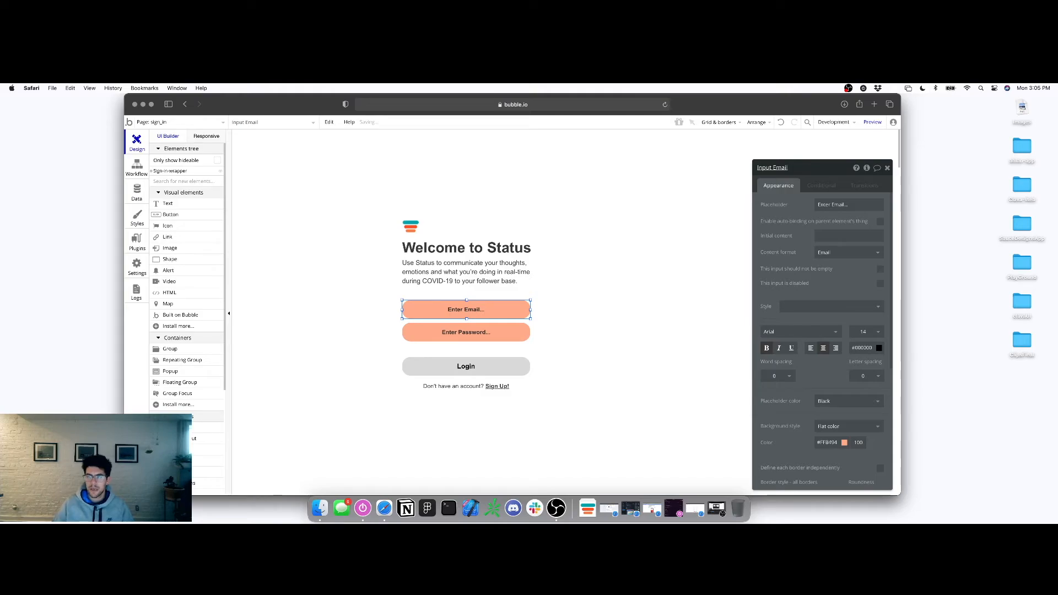
click(479, 336)
click(510, 303)
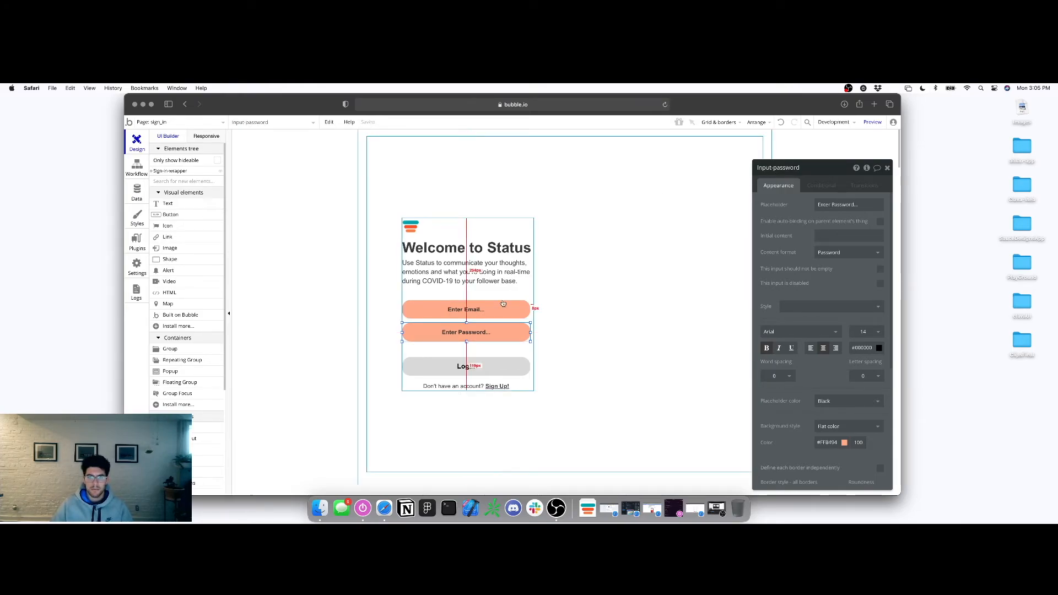
click(788, 169)
key(super+a)
key(BackSpace)
text(Inpu)
key(Return)
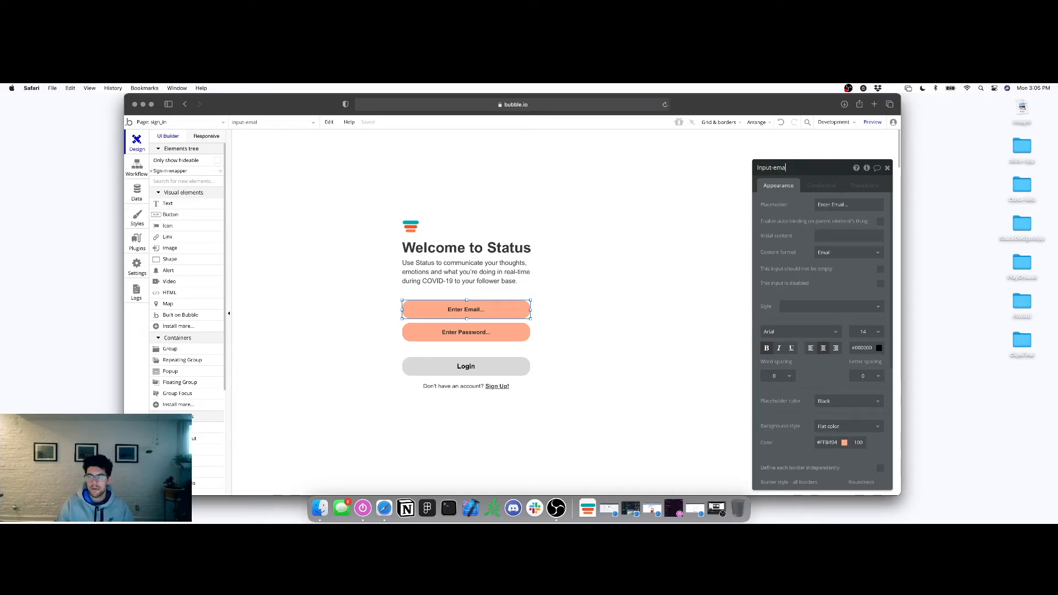
Rename the Login button to 'Login-btn'
click(499, 368)
click(777, 168)
key(super+a)
text(Log)
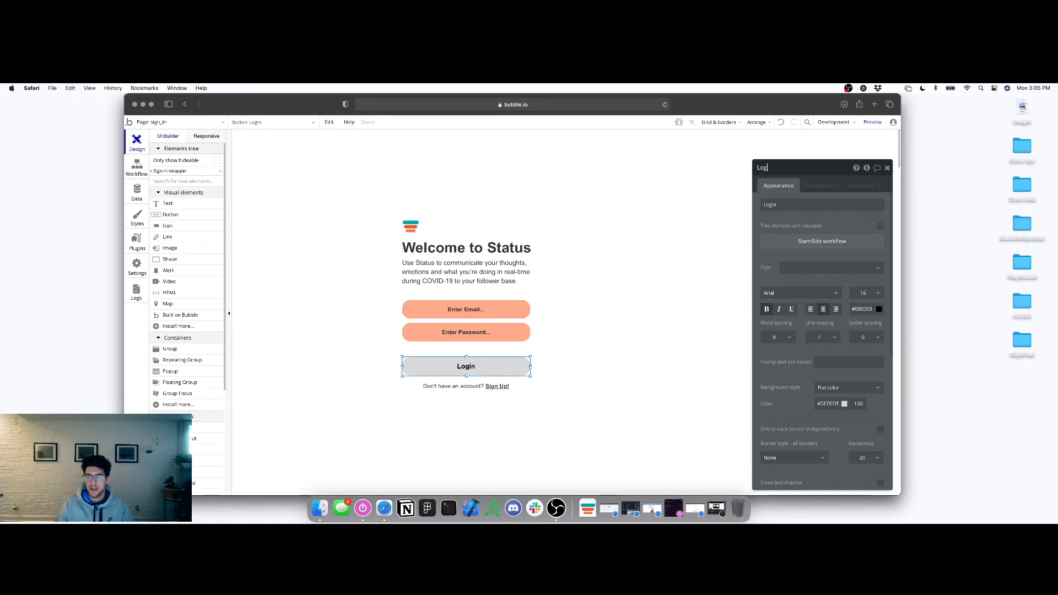
text(in-btn)
key(Return)
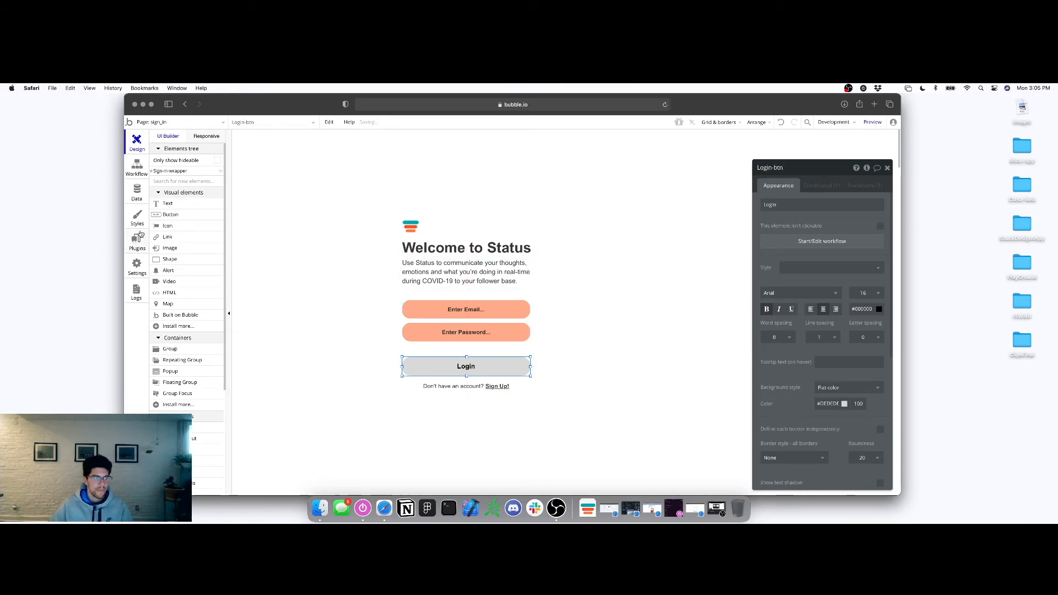
Add a 'Go to page index' step after the login step in the Login-btn workflow
click(138, 164)
click(200, 224)
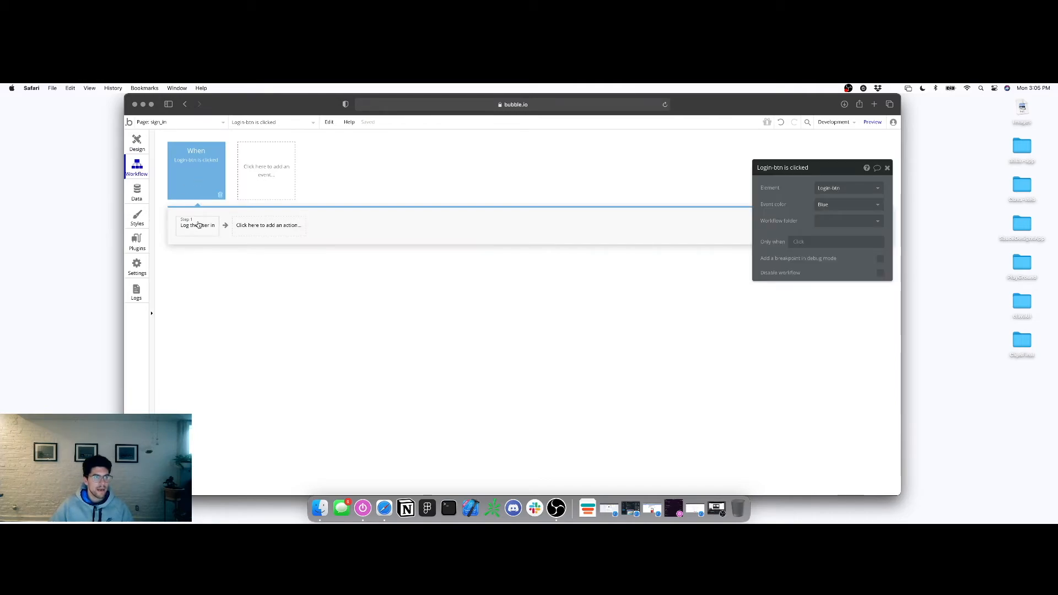
click(268, 225)
mouse_move(262, 274)
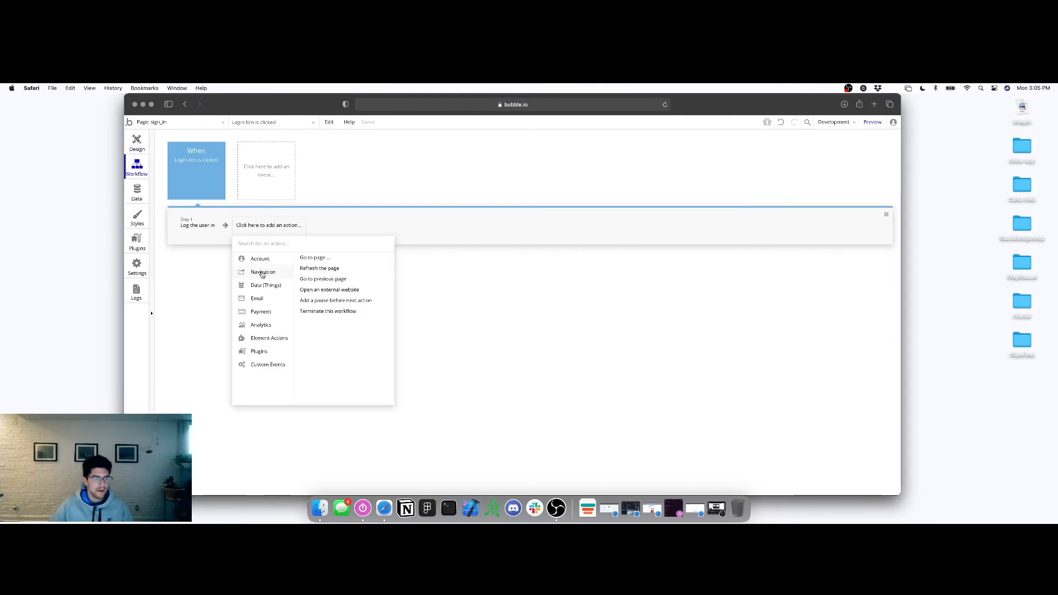
click(306, 258)
click(849, 188)
click(826, 205)
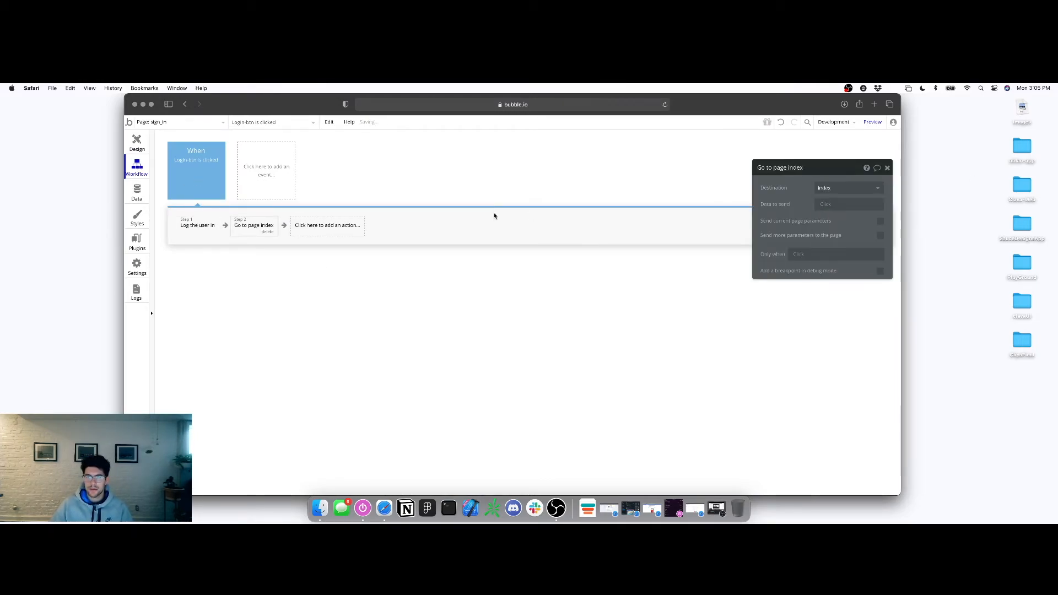
click(137, 144)
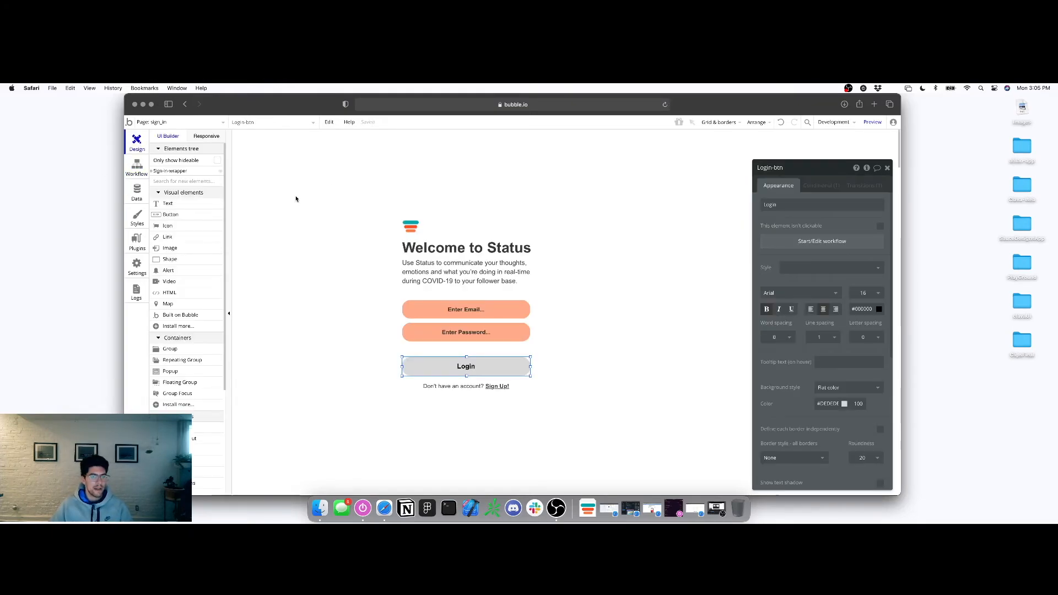
click(179, 122)
Copy the Cancel button from the sign_up page
click(168, 156)
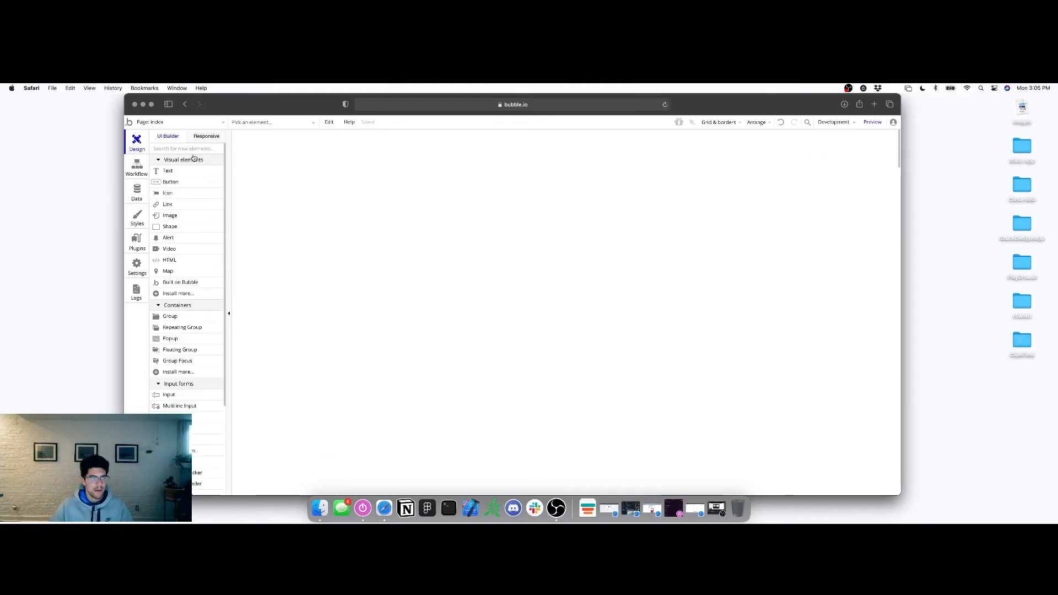
click(160, 160)
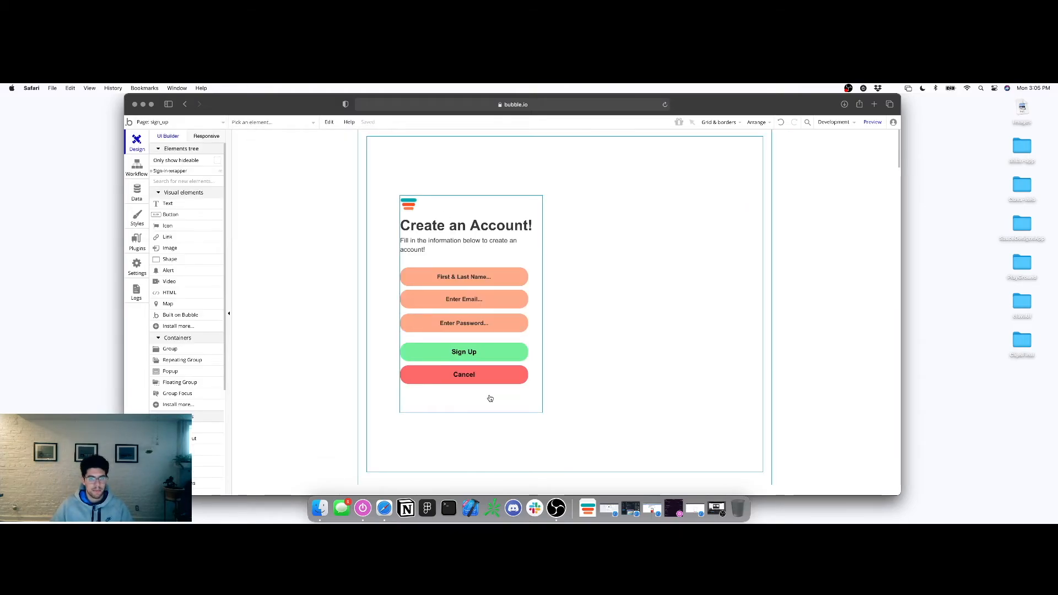
click(469, 375)
right_click(431, 375)
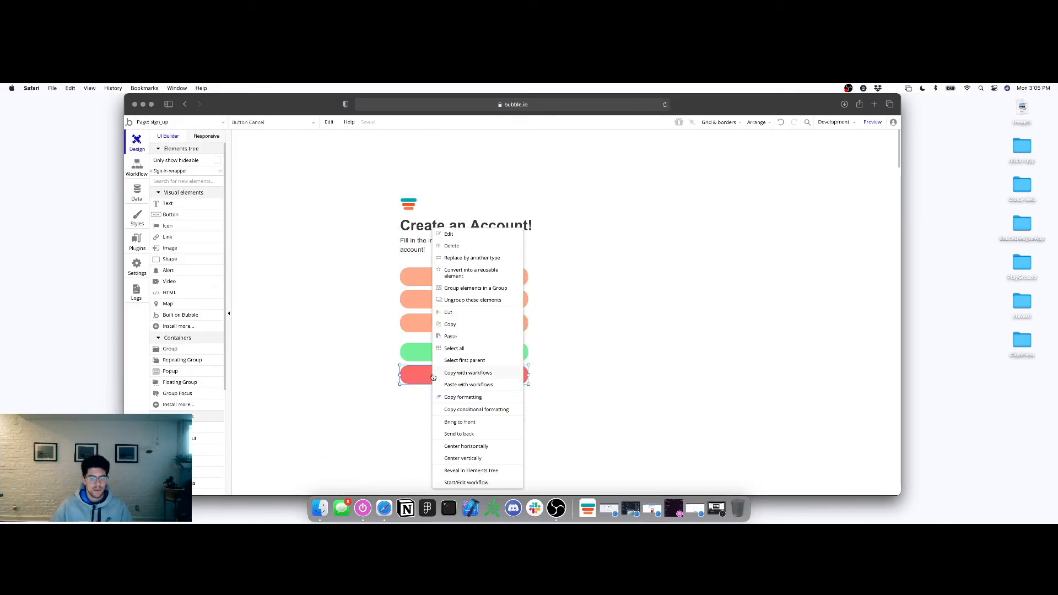
click(451, 325)
Paste the Cancel button onto the index page and move it toward the centre
click(195, 123)
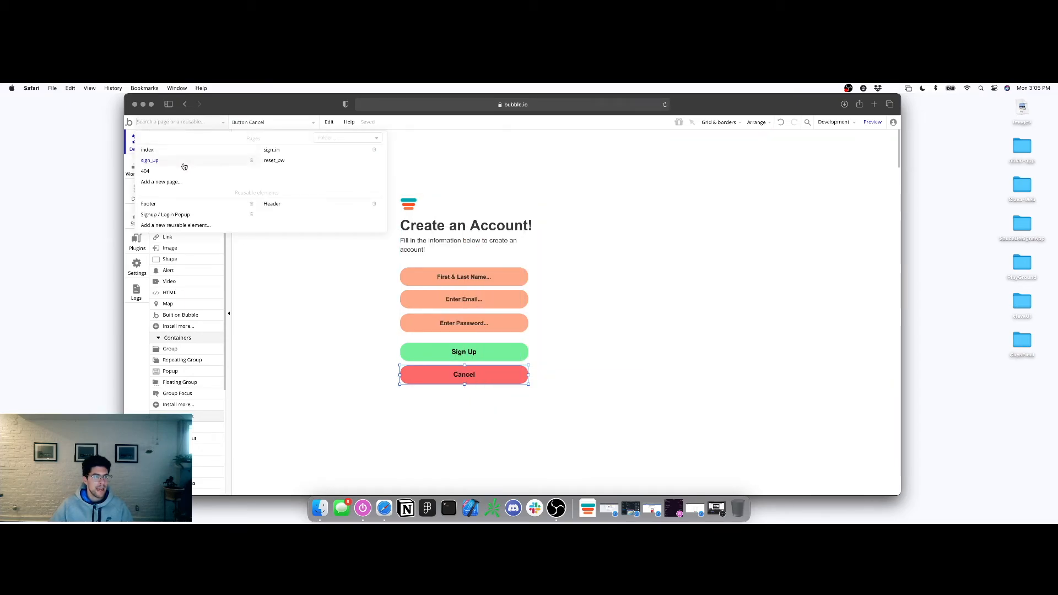
click(189, 151)
right_click(540, 267)
click(565, 307)
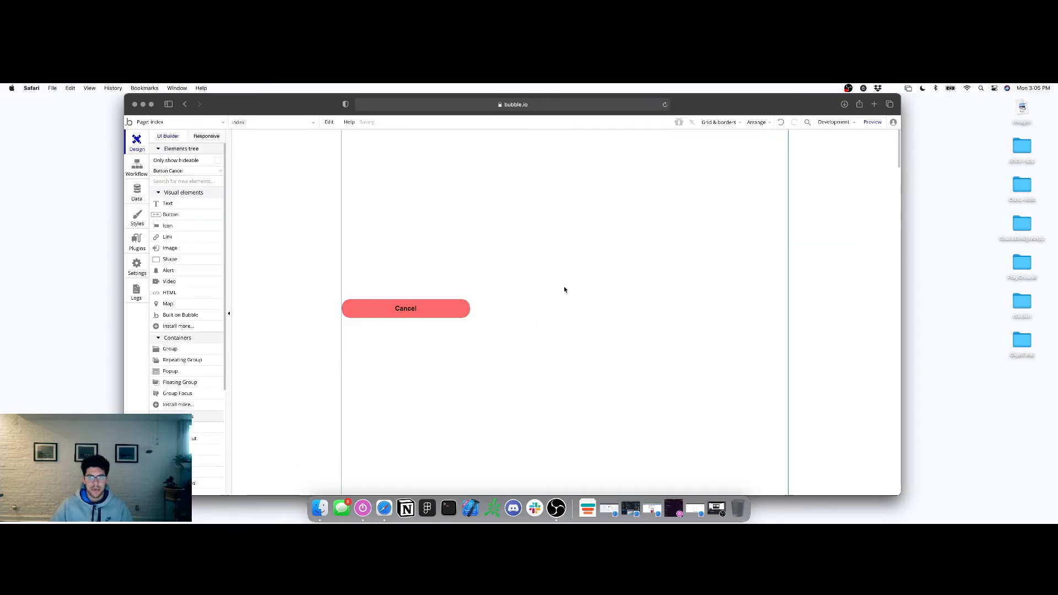
drag(434, 310, 583, 305)
Relabel the pasted button 'Logout', centre it horizontally, and start its click workflow
right_click(583, 305)
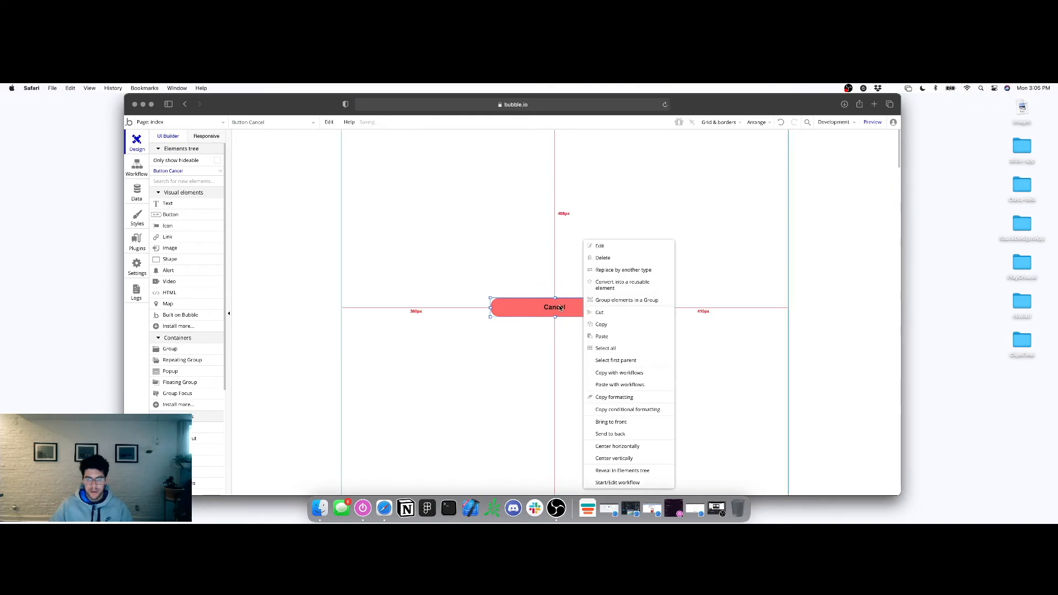
double_click(578, 298)
click(796, 204)
double_click(796, 205)
text(Logout)
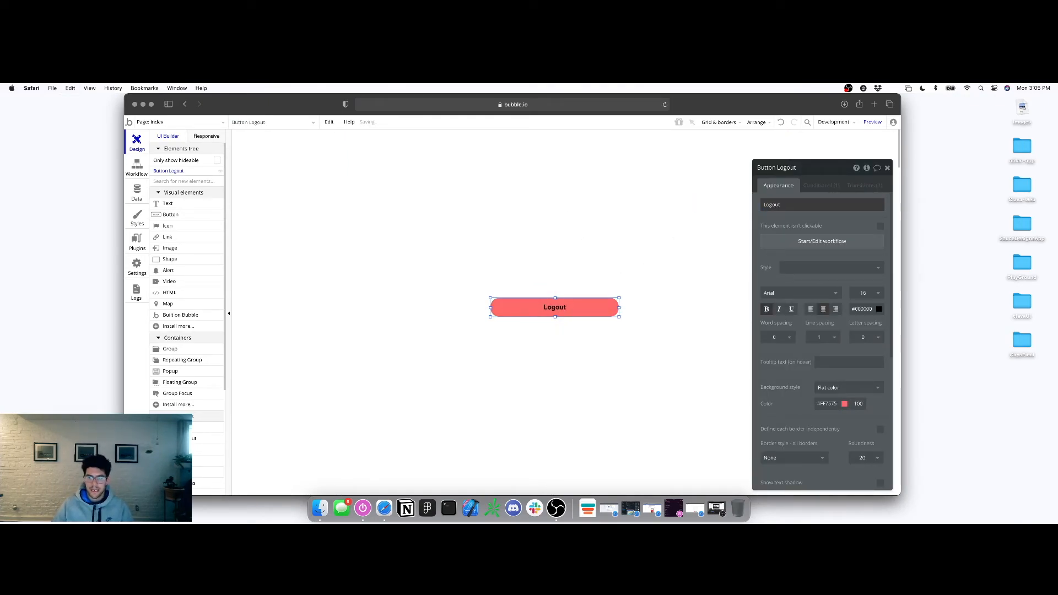
right_click(573, 306)
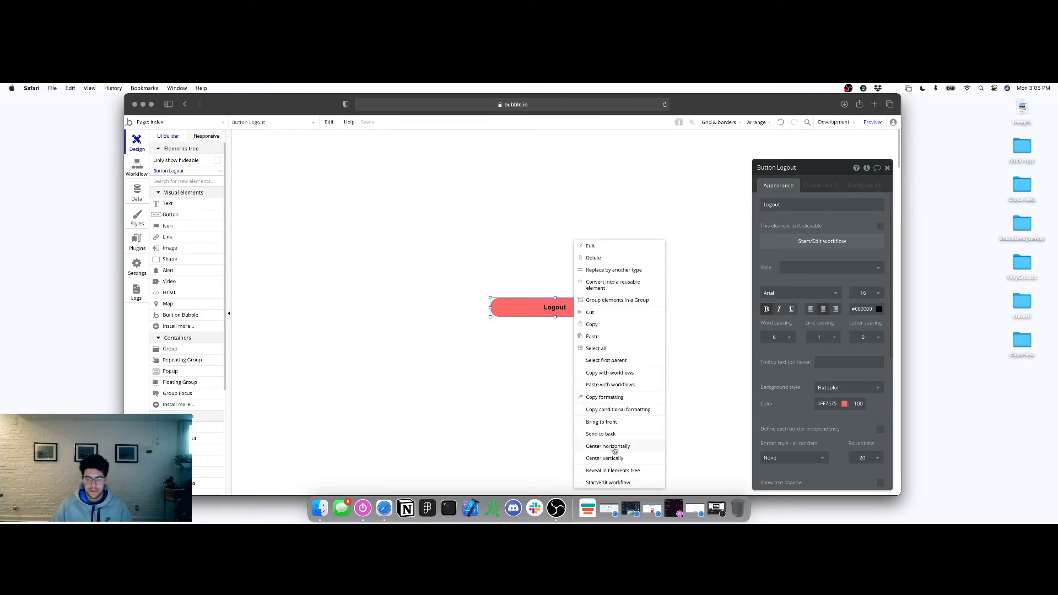
click(615, 451)
click(808, 242)
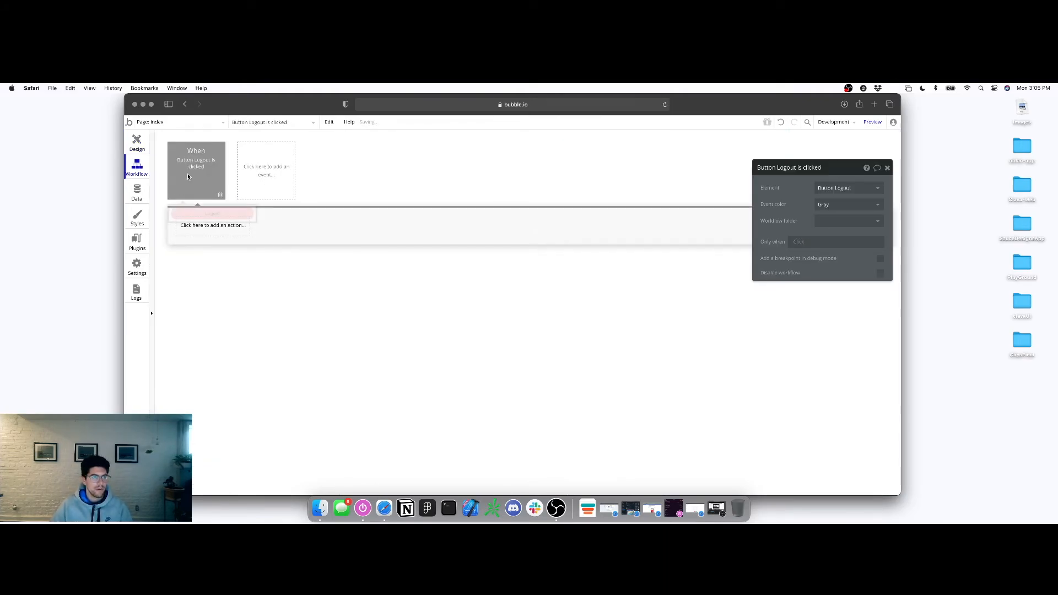
Colour the Logout event blue and add a 'Log the user out' action
click(832, 205)
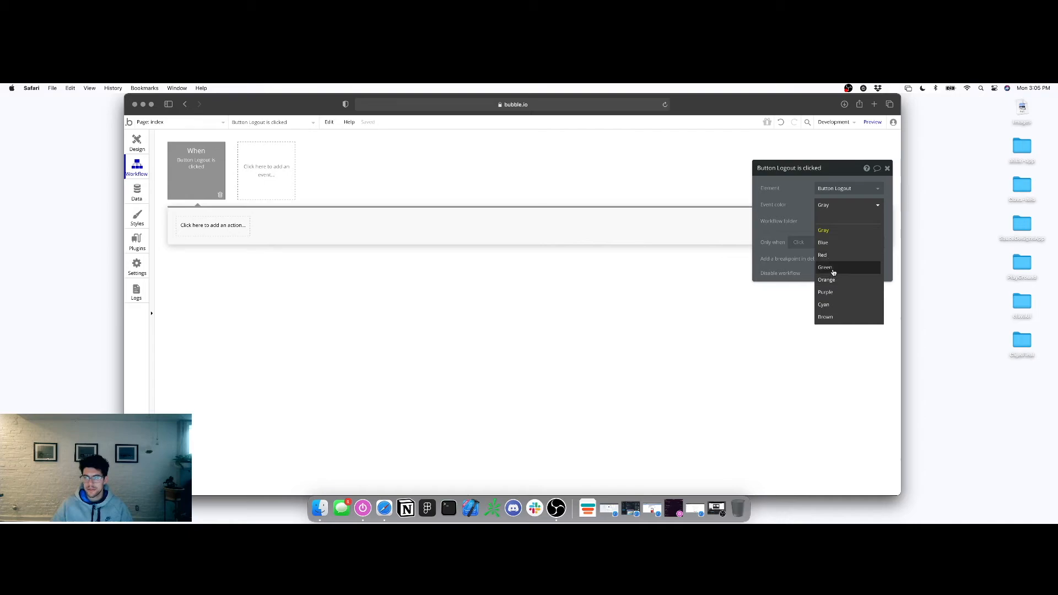
click(827, 243)
click(193, 224)
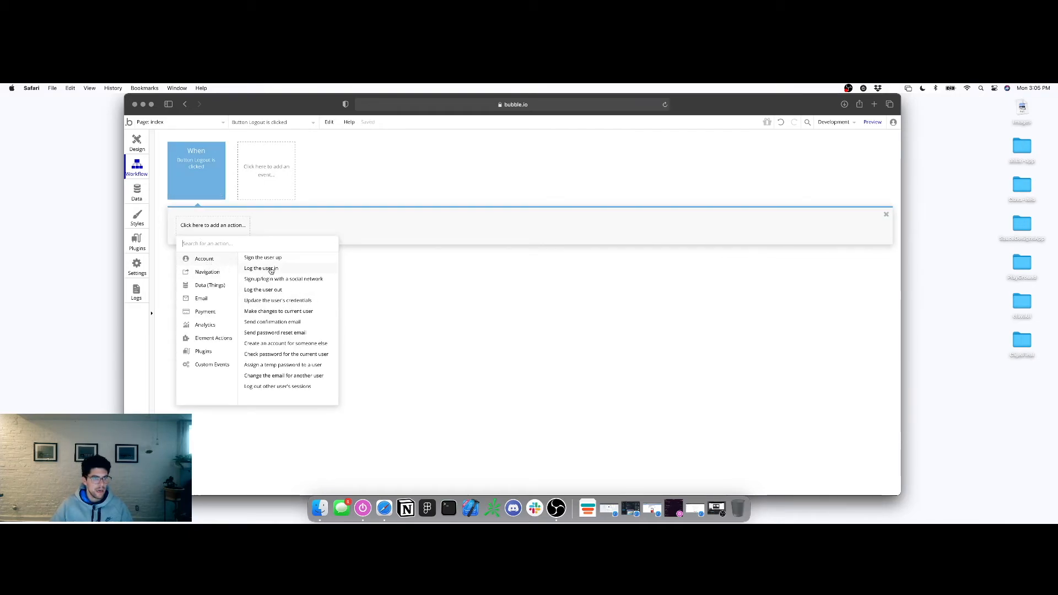
click(263, 290)
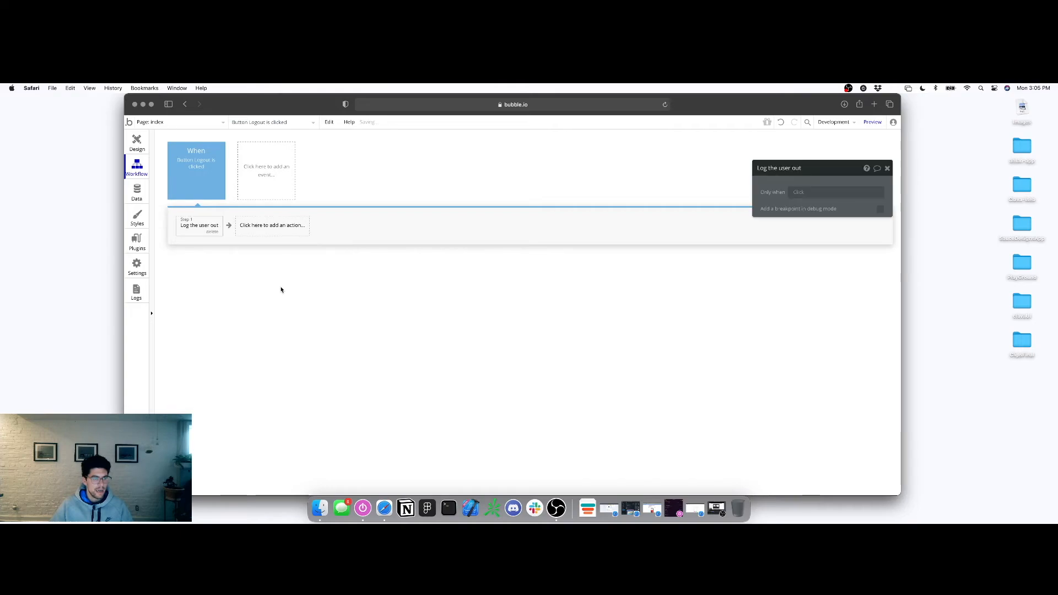
click(794, 193)
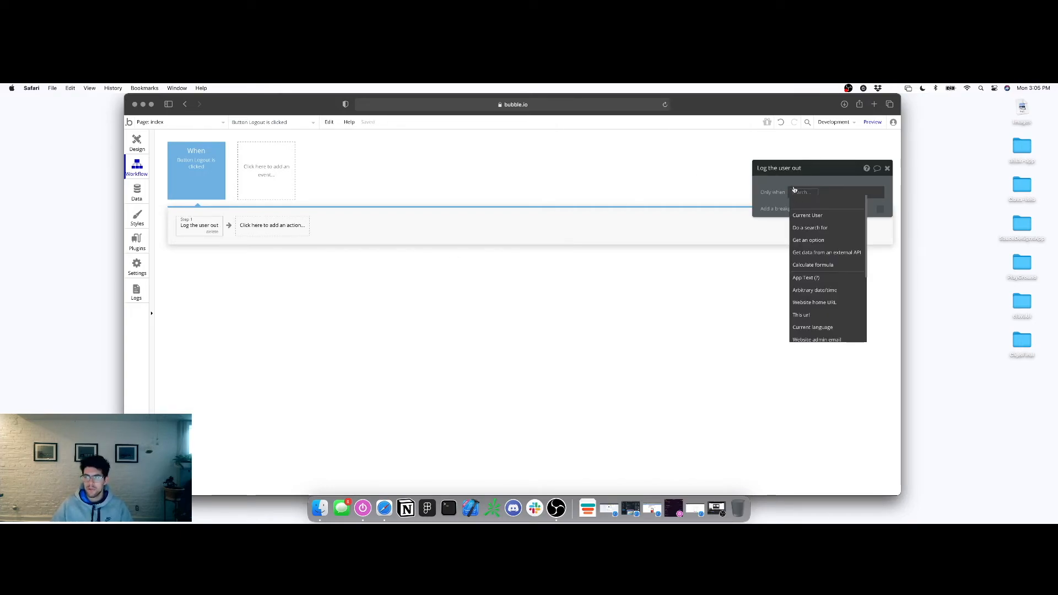
click(815, 199)
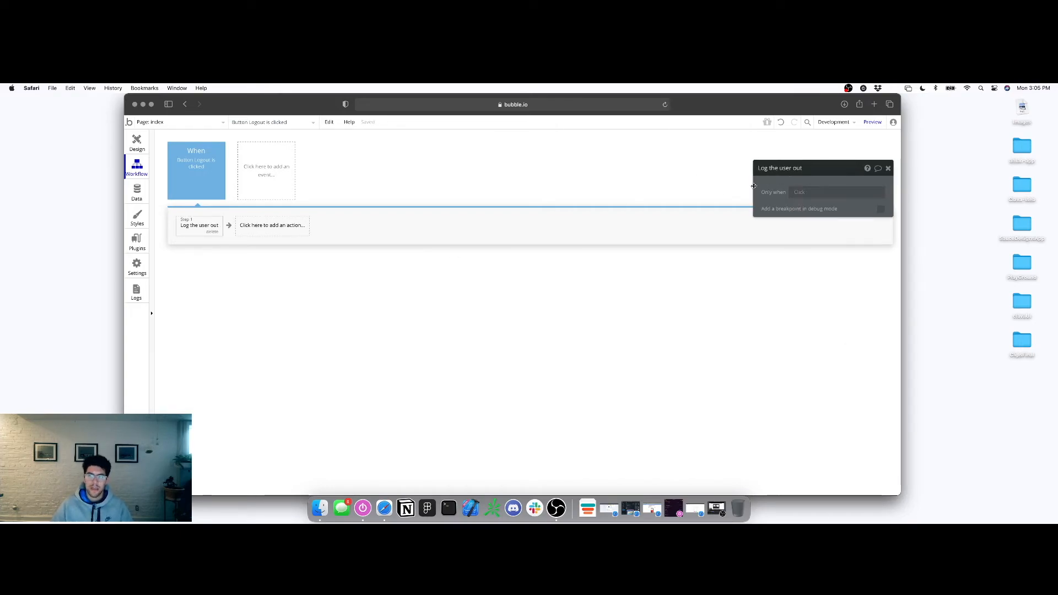
Add a 'Go to page' step with destination sign_in after logging out
click(257, 226)
mouse_move(265, 270)
click(300, 262)
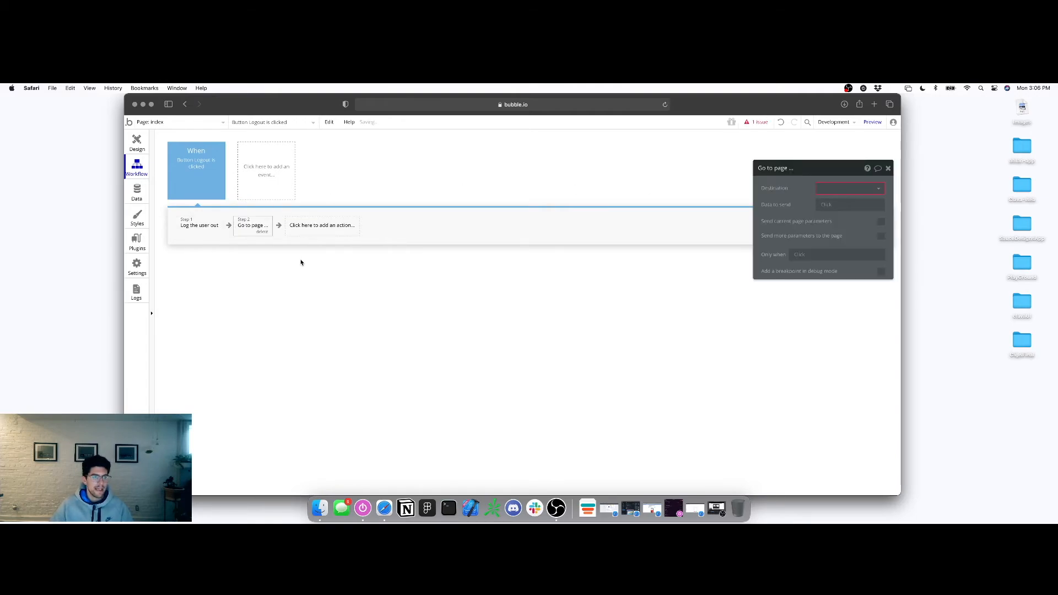
click(822, 190)
click(827, 220)
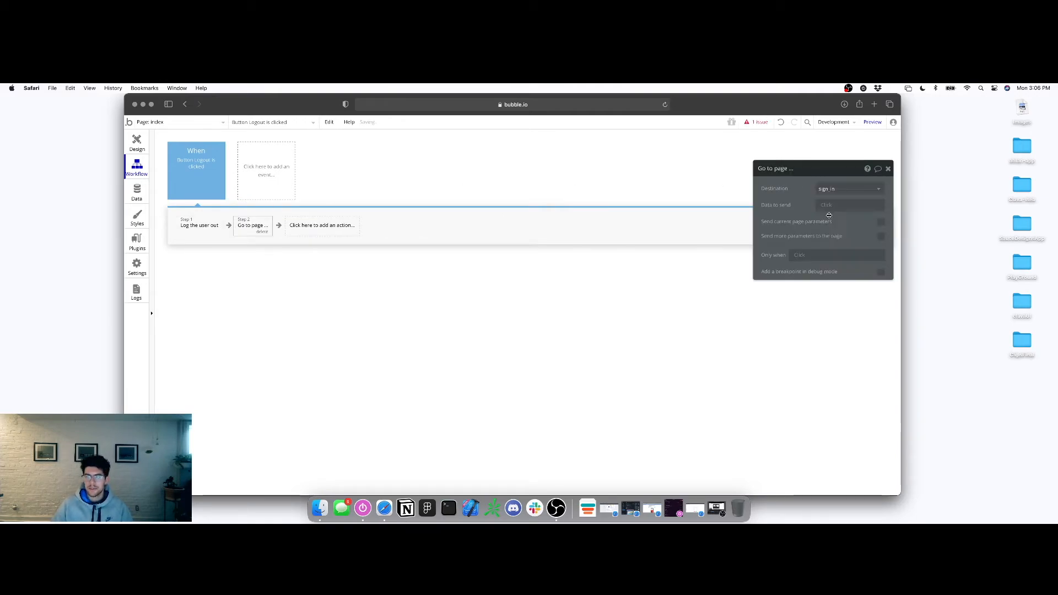
click(888, 169)
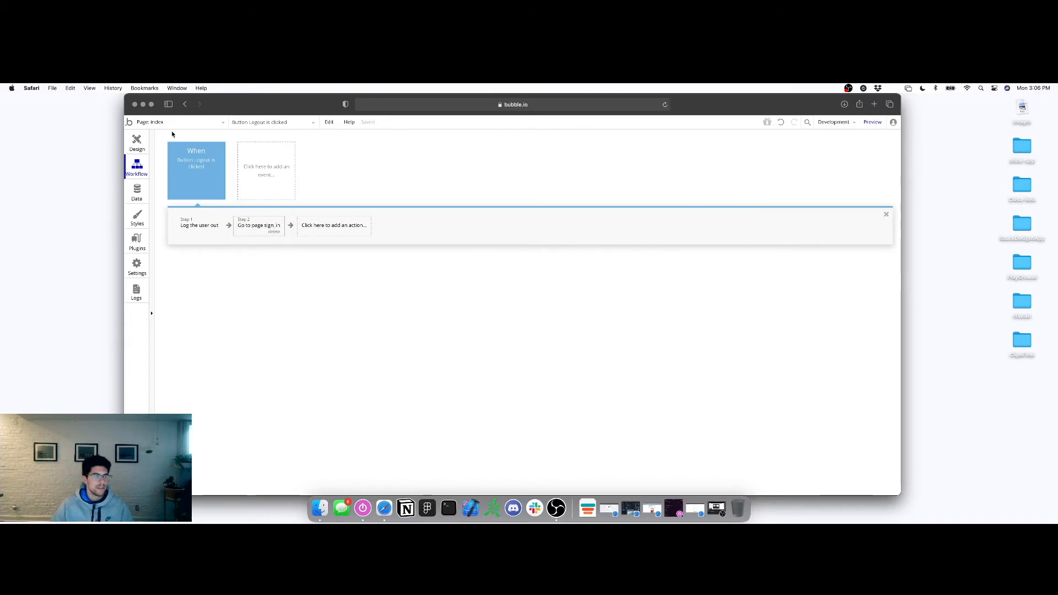
click(152, 122)
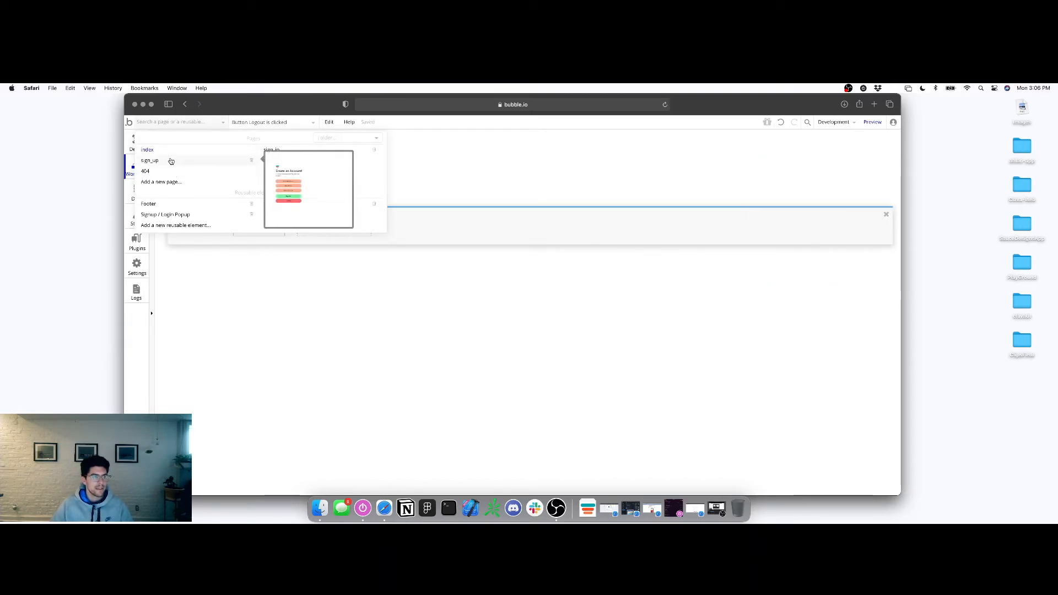
Make clicking the sign_in page's 'Don't have an account' text go to the sign_up page
click(267, 150)
click(136, 141)
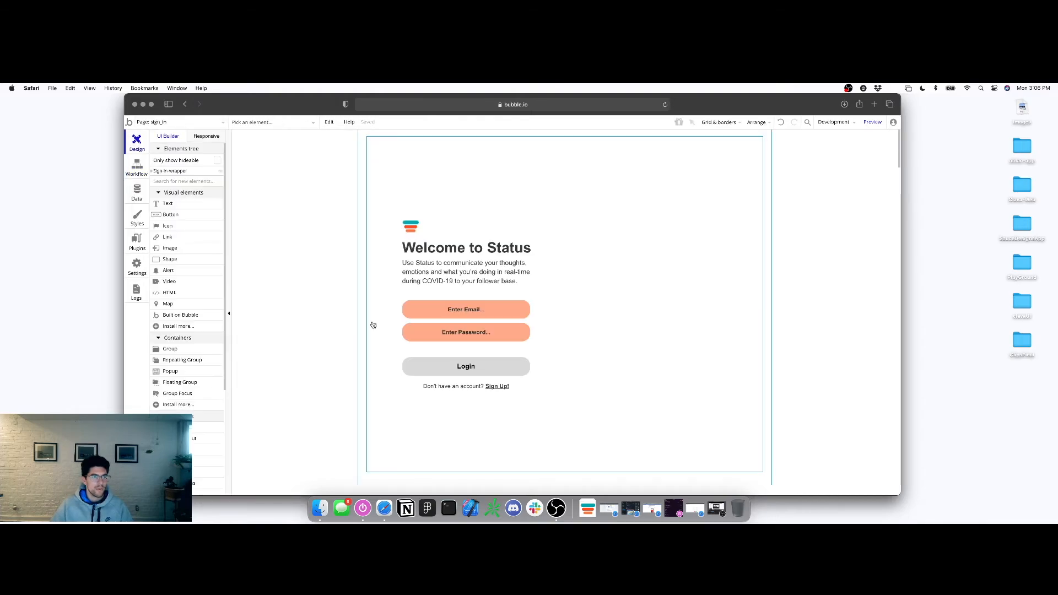
click(465, 387)
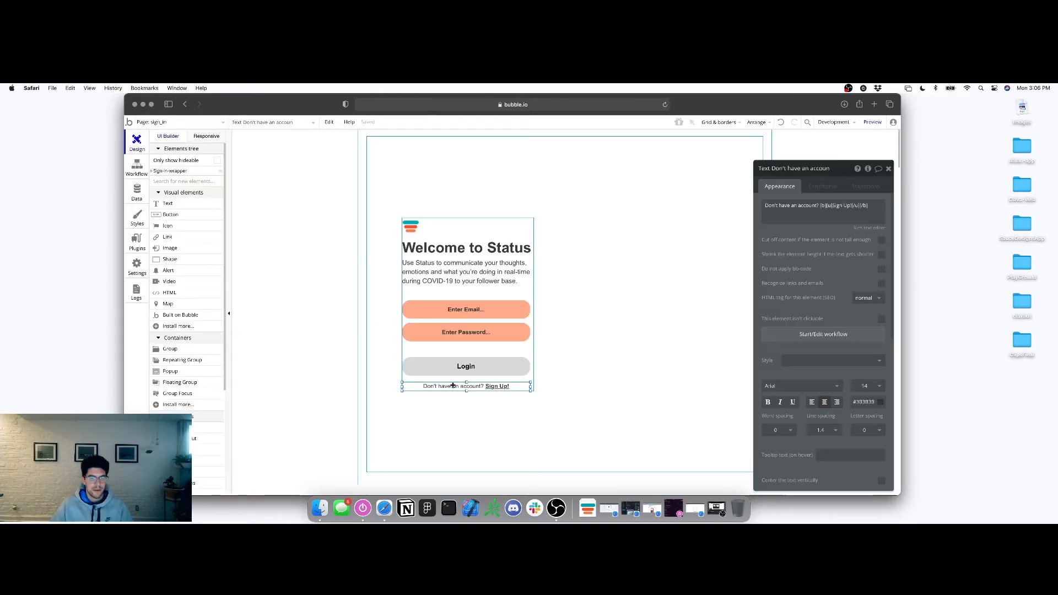
click(799, 335)
click(223, 223)
mouse_move(207, 272)
click(259, 257)
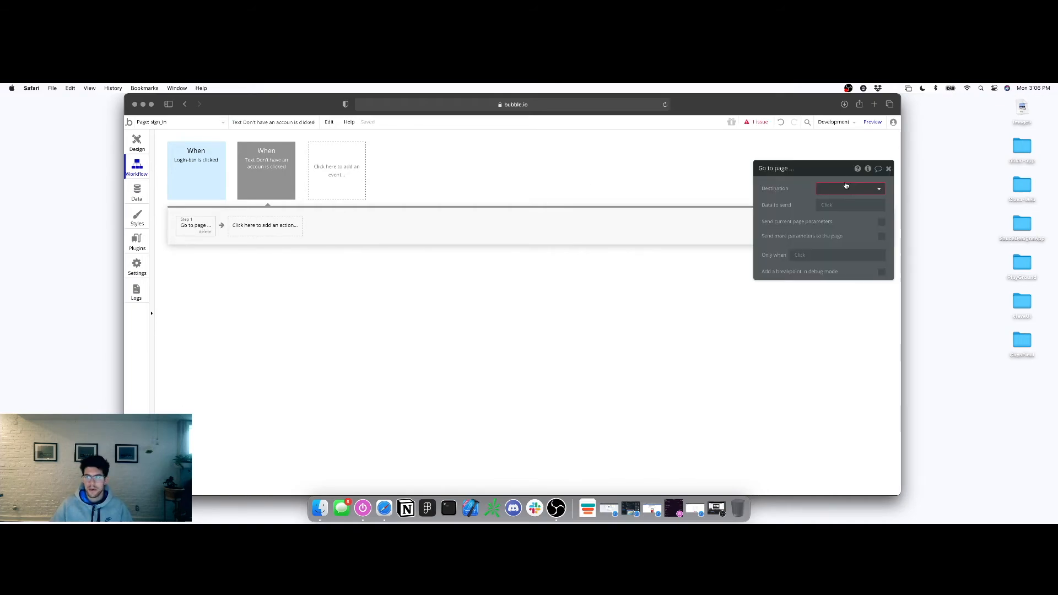
click(838, 188)
click(830, 226)
Colour the text-click event orange and return to designing the sign_in page
click(280, 169)
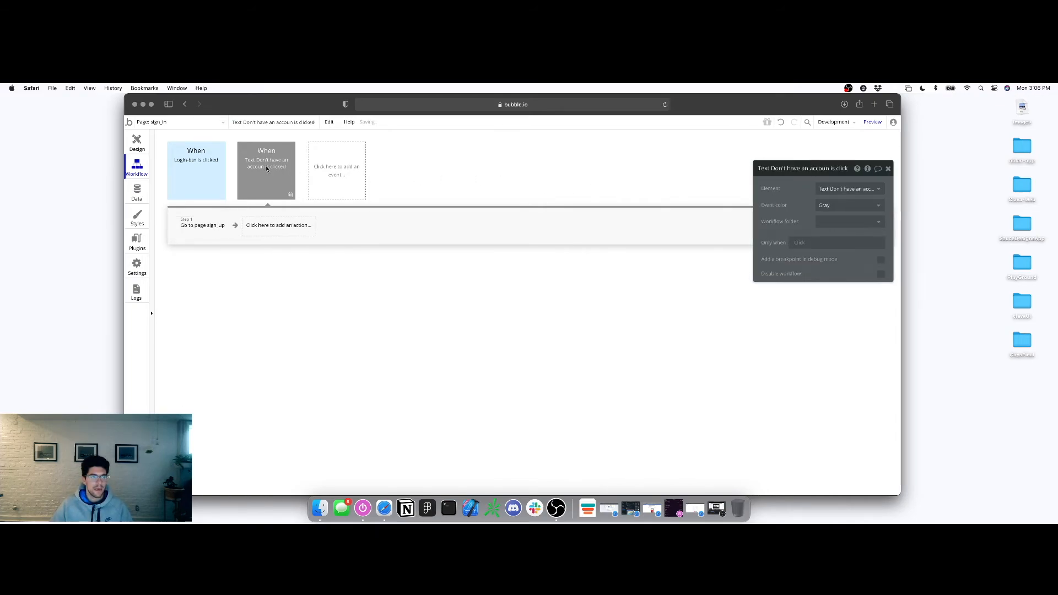
click(846, 209)
click(829, 280)
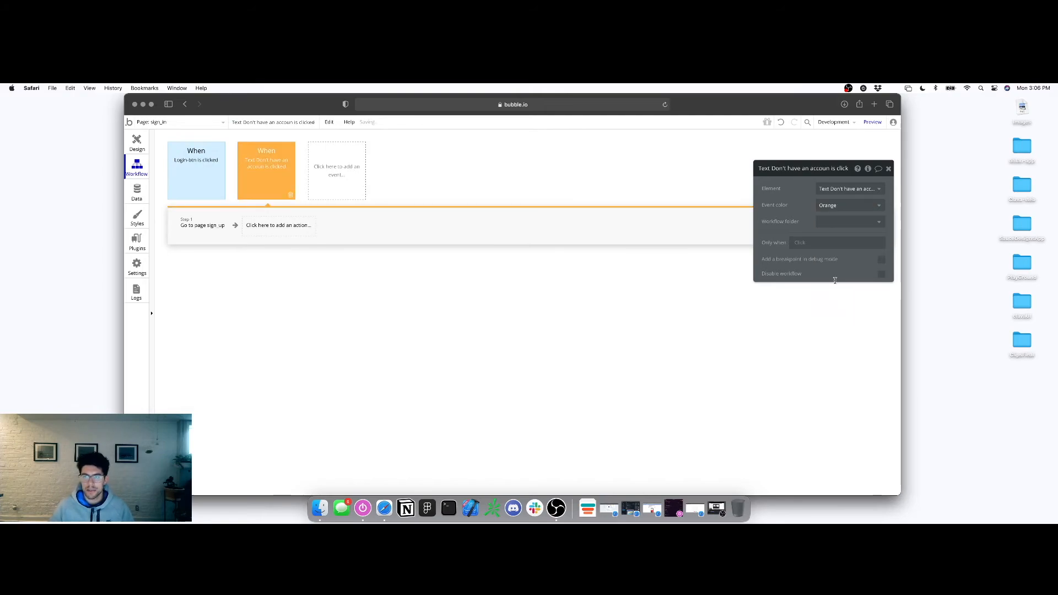
click(137, 143)
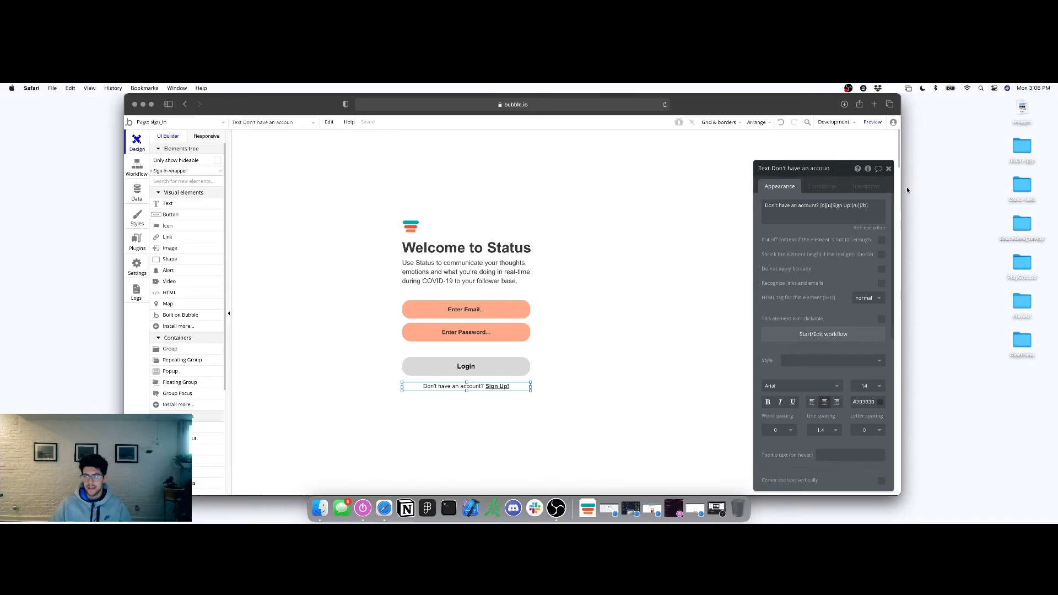
click(888, 169)
Check the sign-in wrapper group, email input and Status logo, then launch the live preview
click(620, 254)
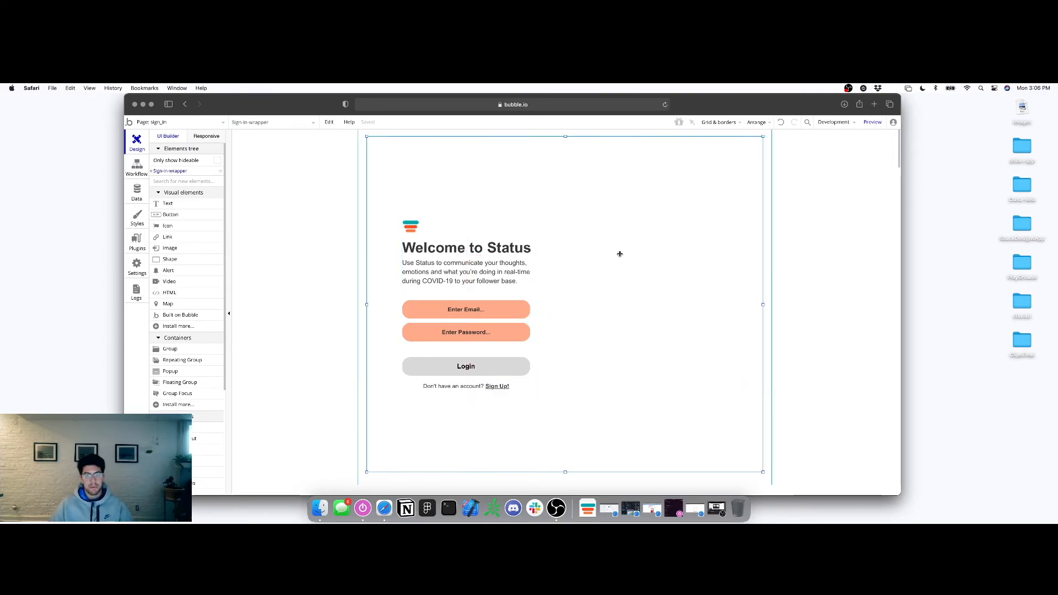
click(503, 309)
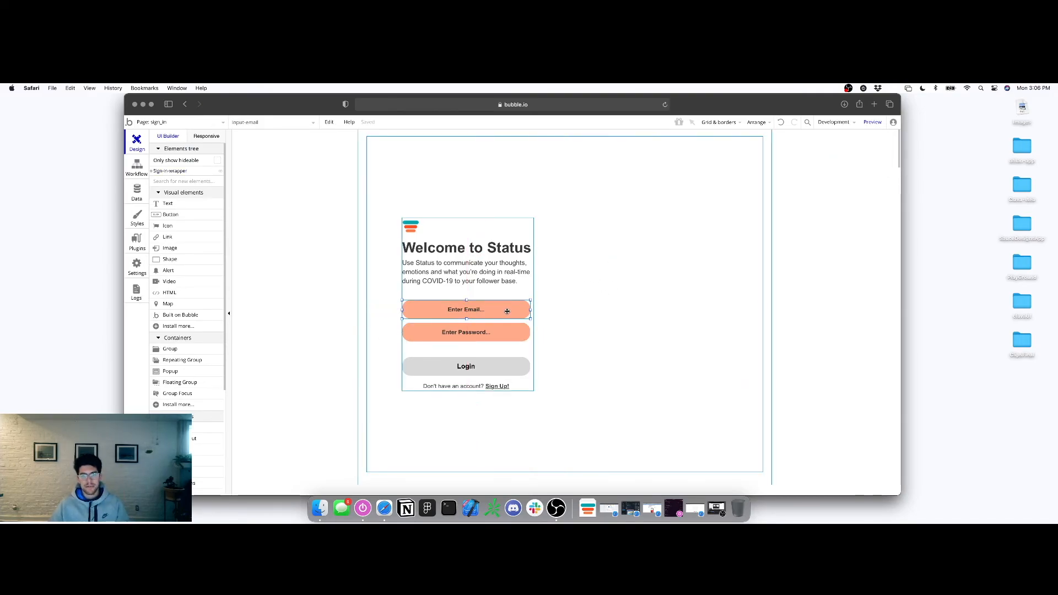
double_click(423, 230)
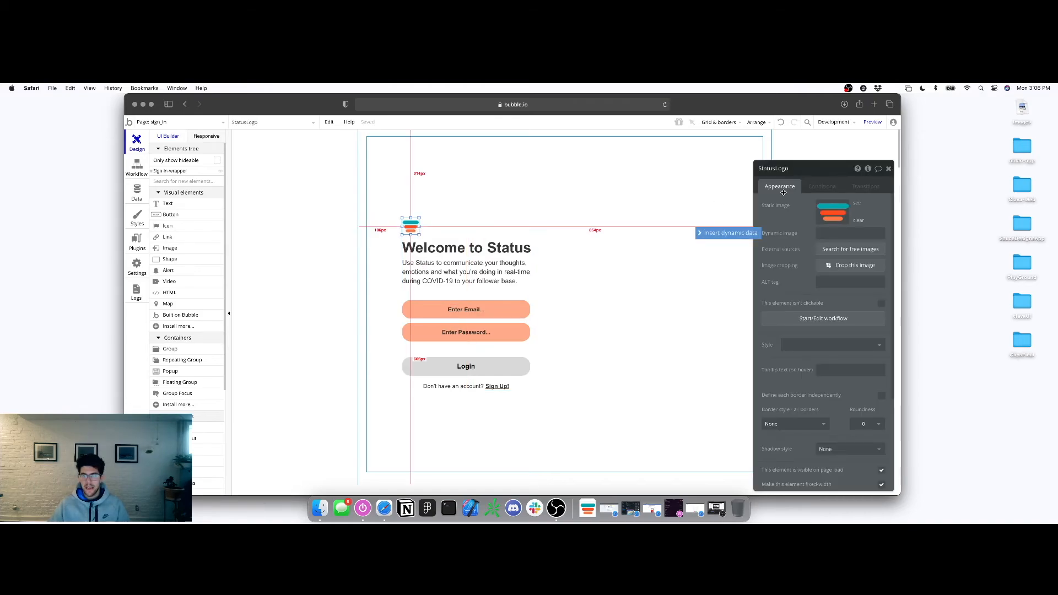
click(750, 173)
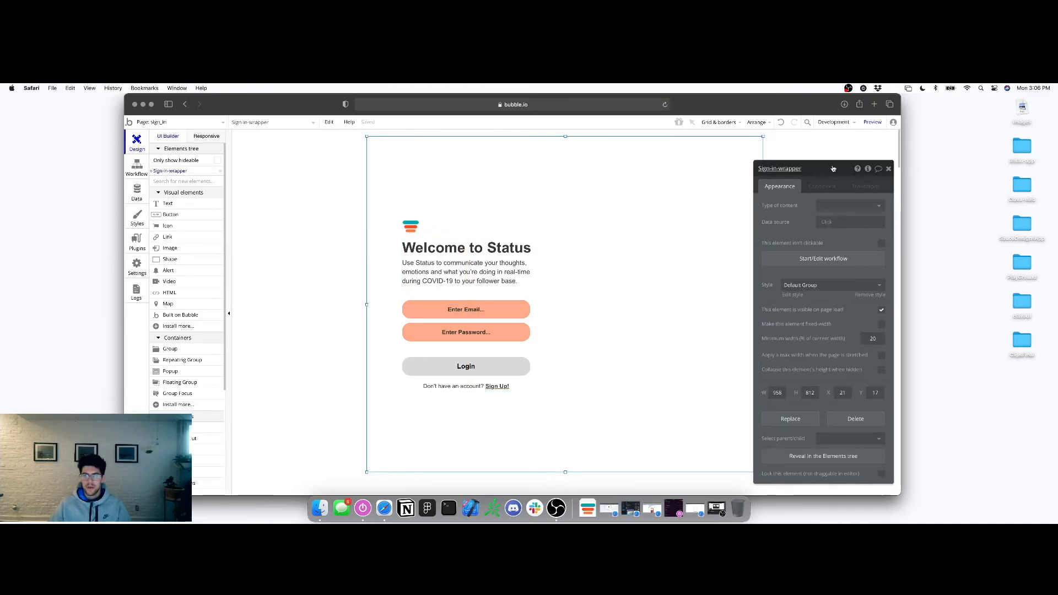
click(886, 169)
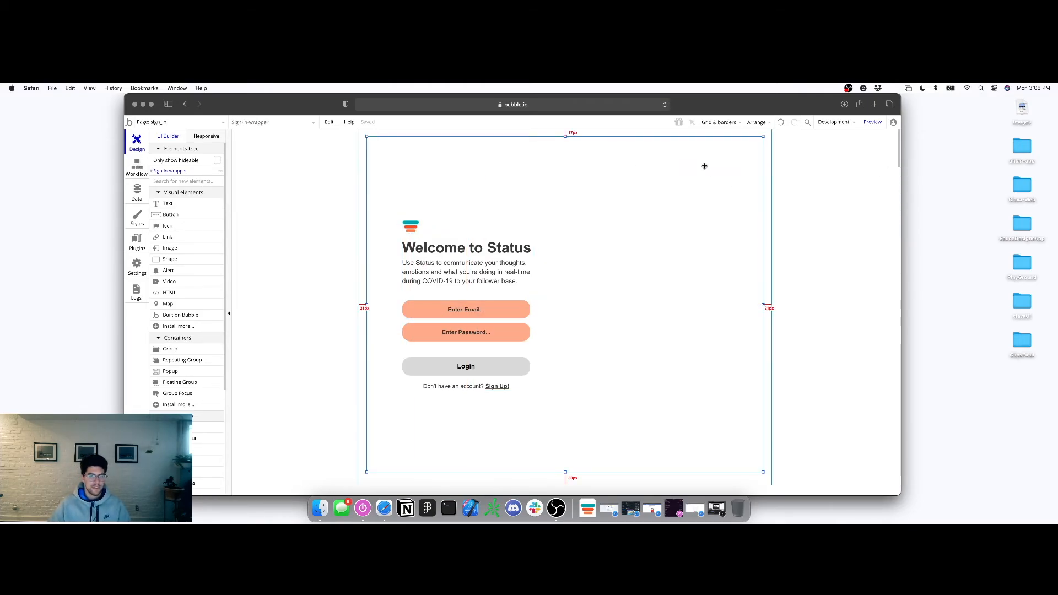
click(872, 122)
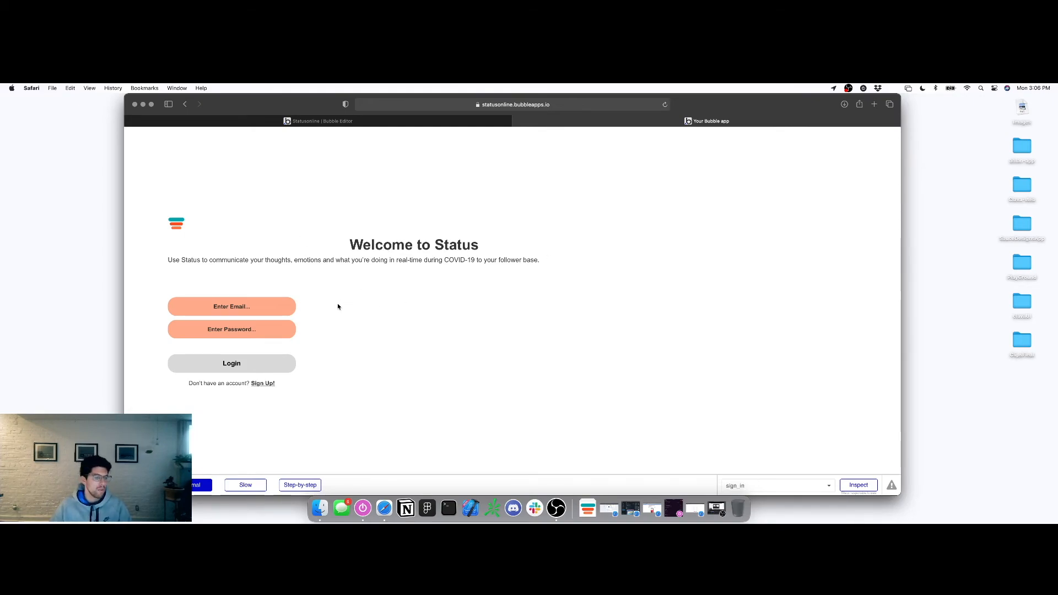
Click into the preview's email field and dismiss the browser's autofill suggestions
click(234, 303)
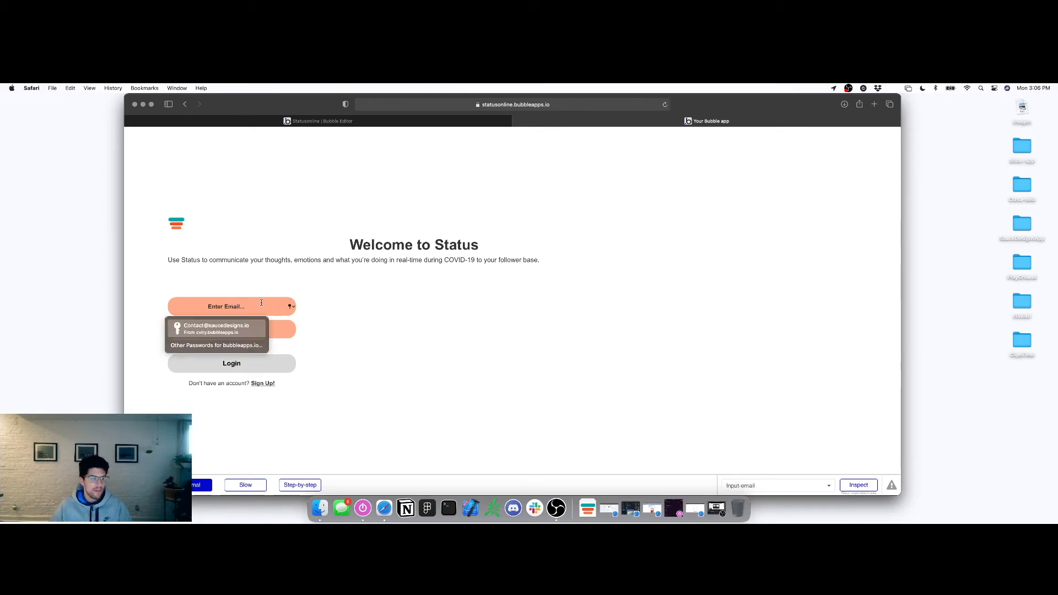
click(269, 284)
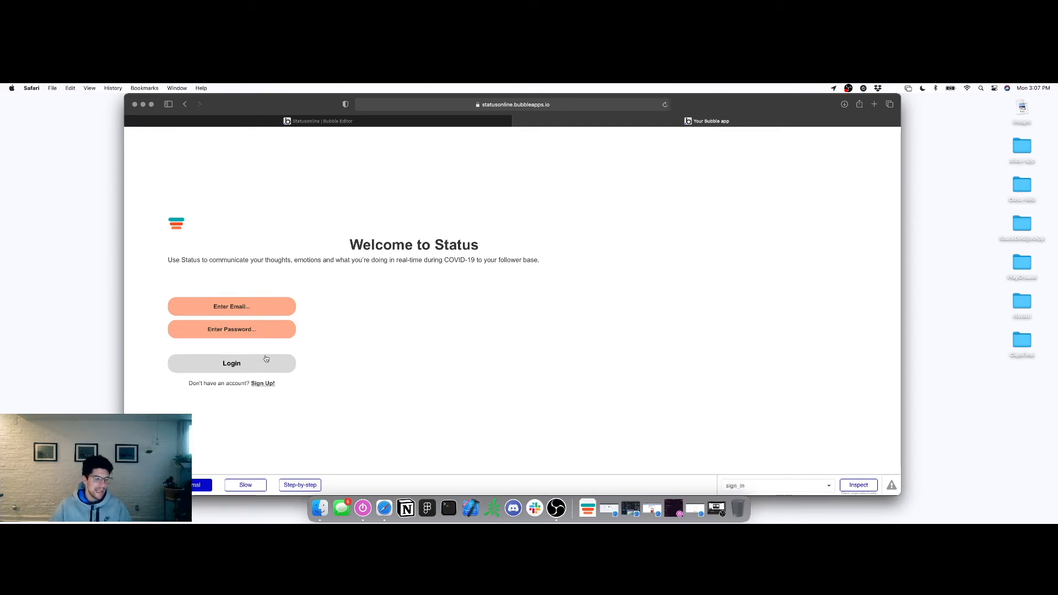
click(270, 124)
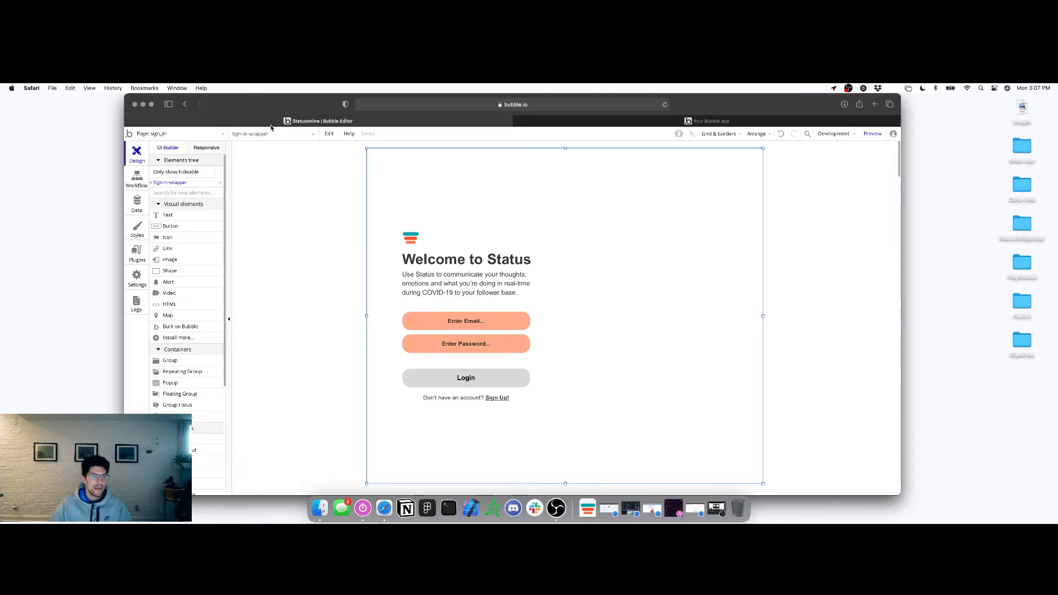
Remove the Login button's hover condition and check the Enter Password input's conditions
click(494, 375)
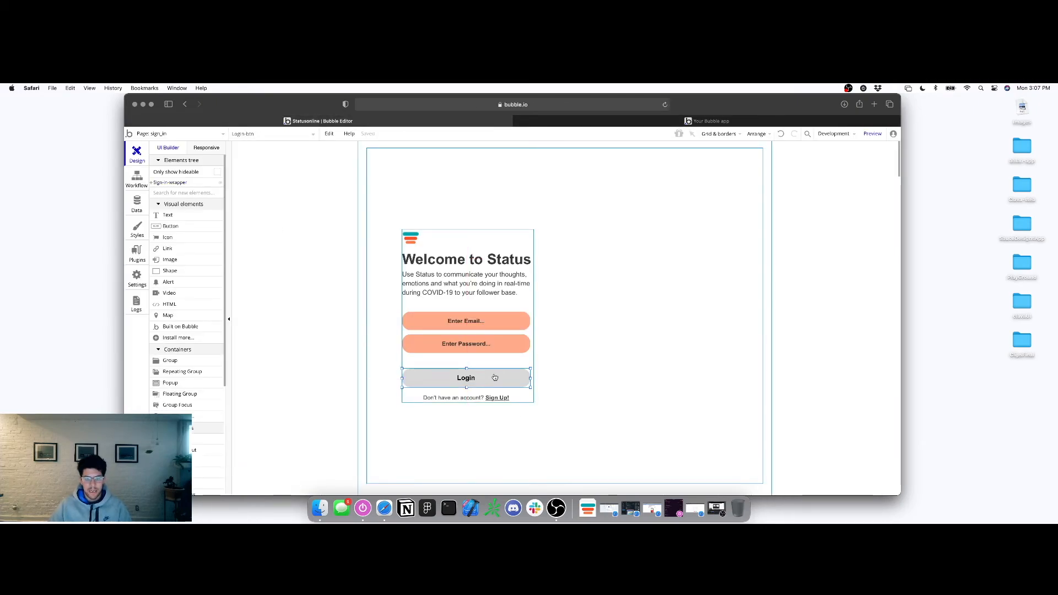
double_click(494, 377)
click(822, 197)
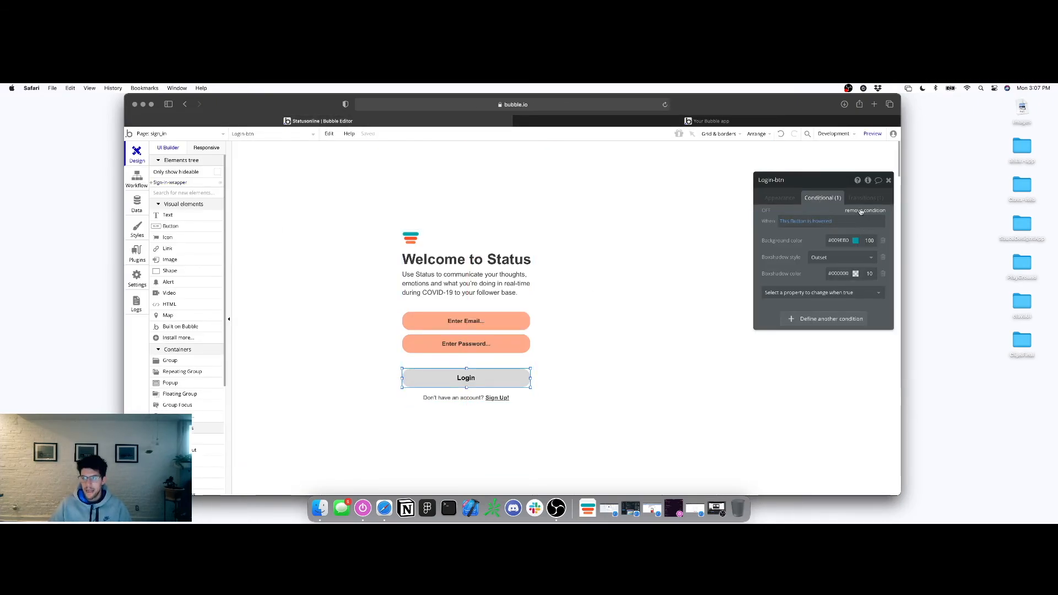
click(861, 211)
click(523, 343)
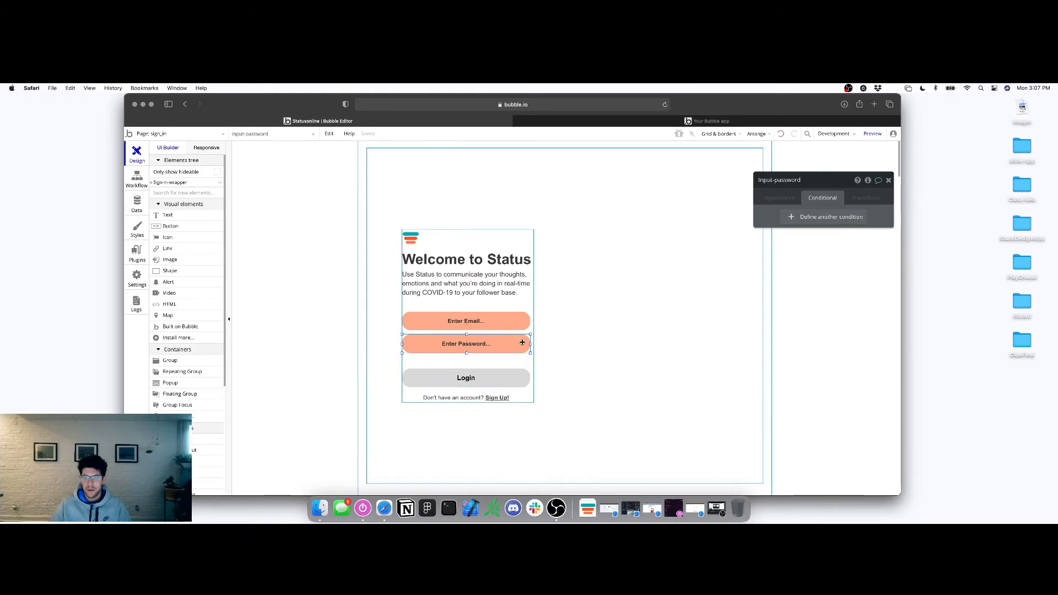
click(872, 133)
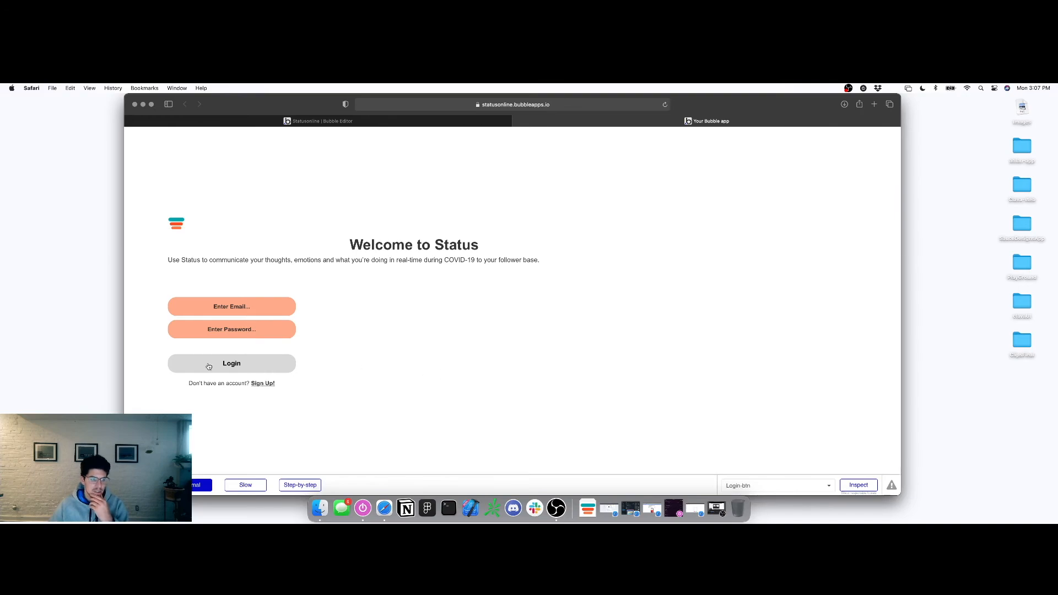
Fill the preview's Create an Account form with a name, an email address and a password
click(270, 385)
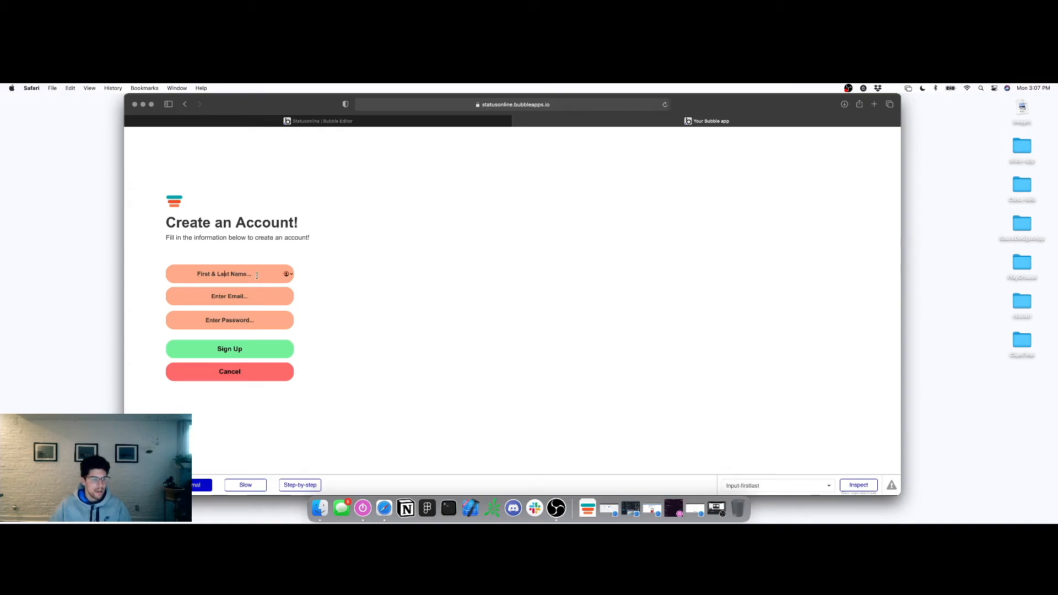
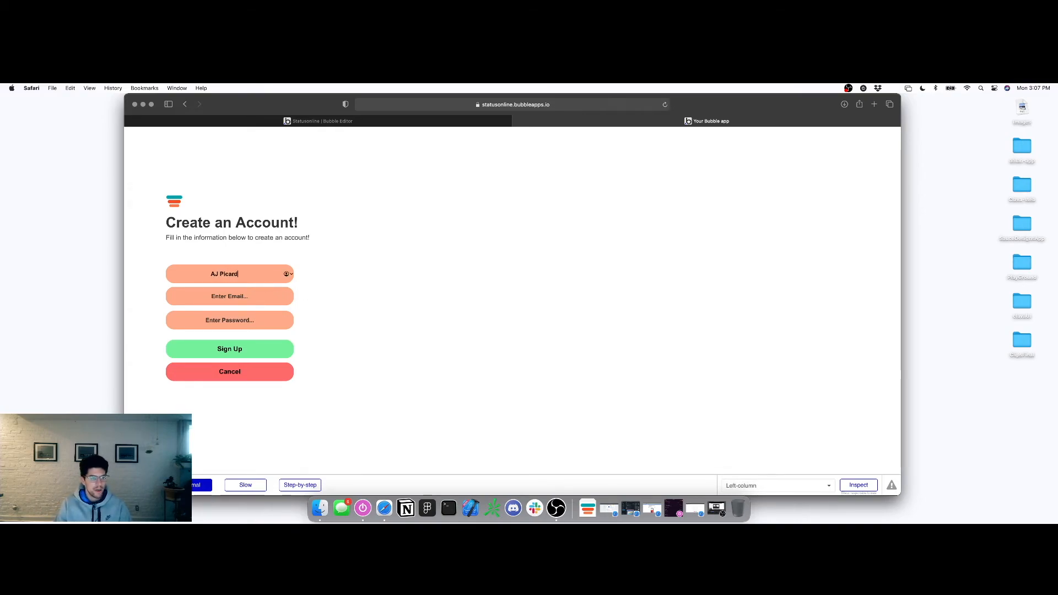
key(Tab)
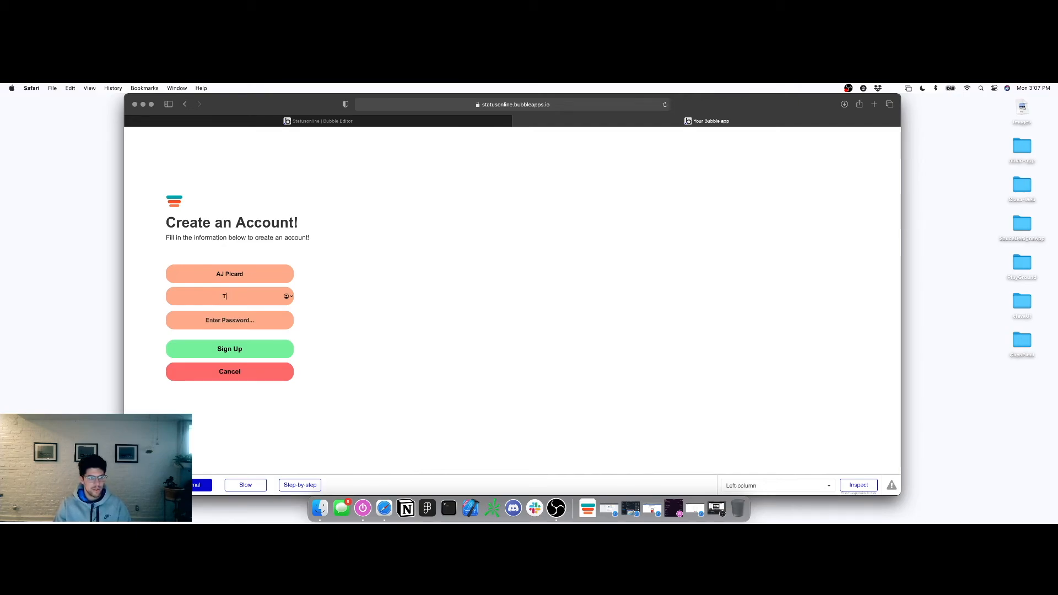
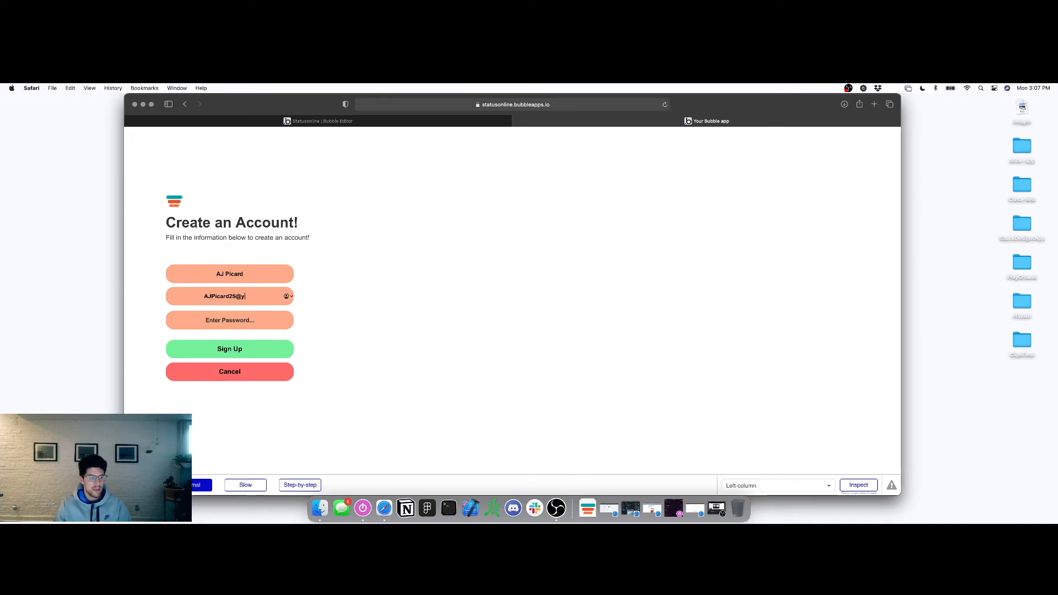
key(Tab)
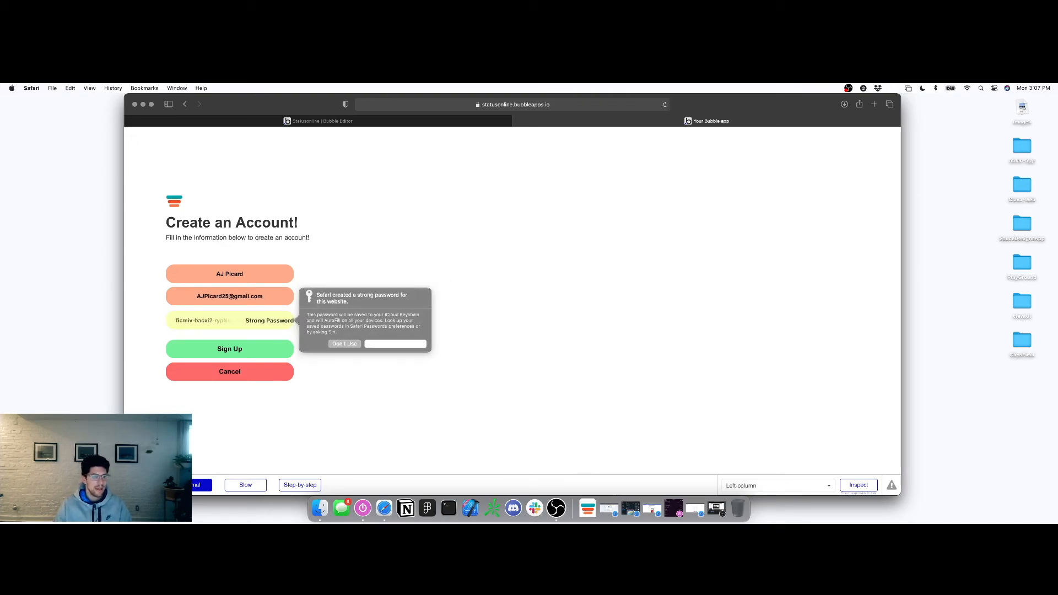
click(343, 343)
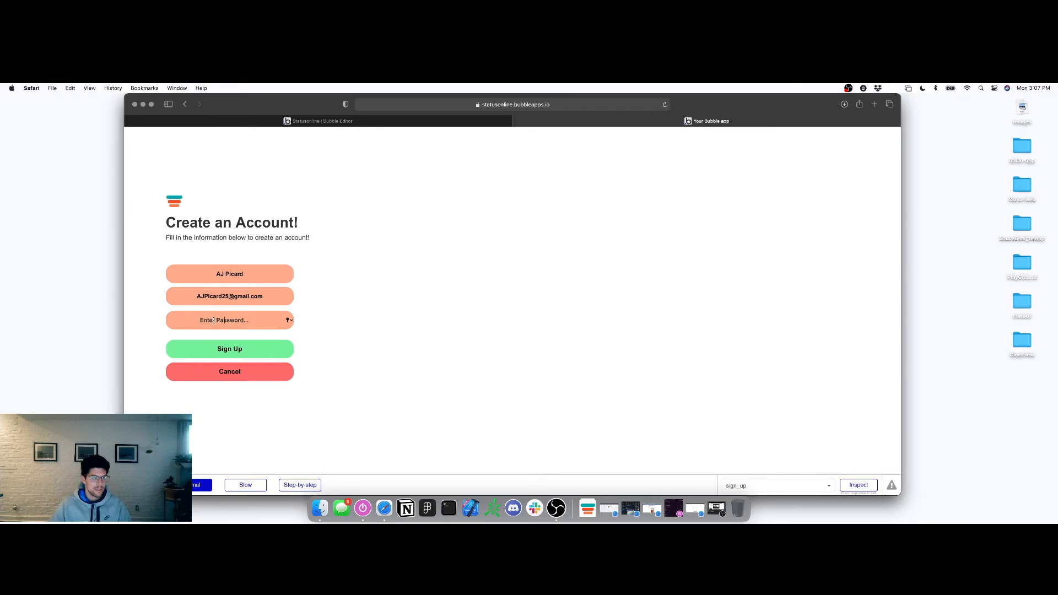
text(pas)
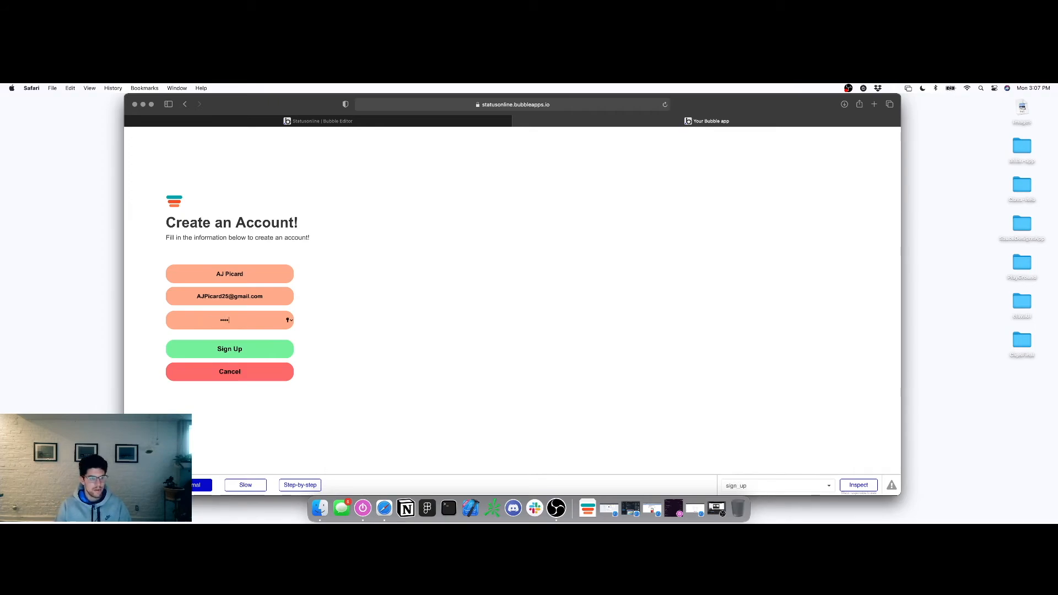
text(s)
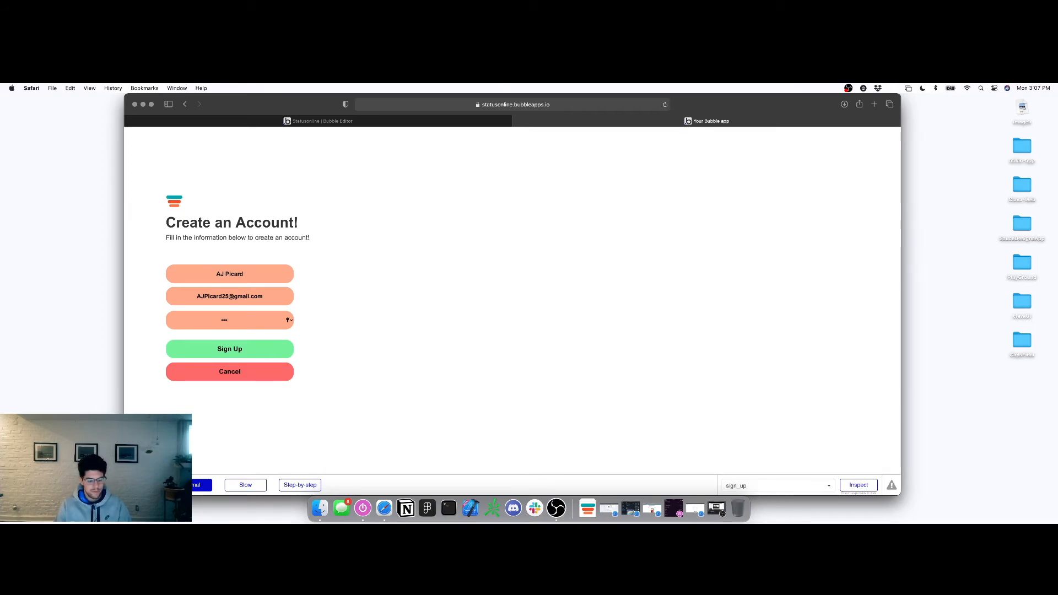
text(word)
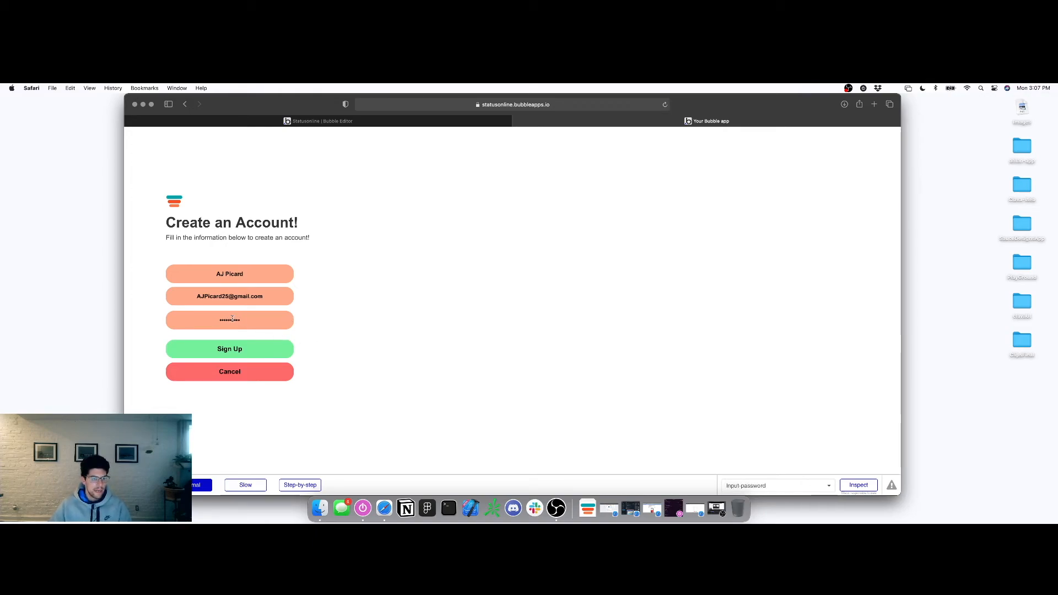
Submit the sign-up form and dismiss the email-already-in-use alert
click(229, 350)
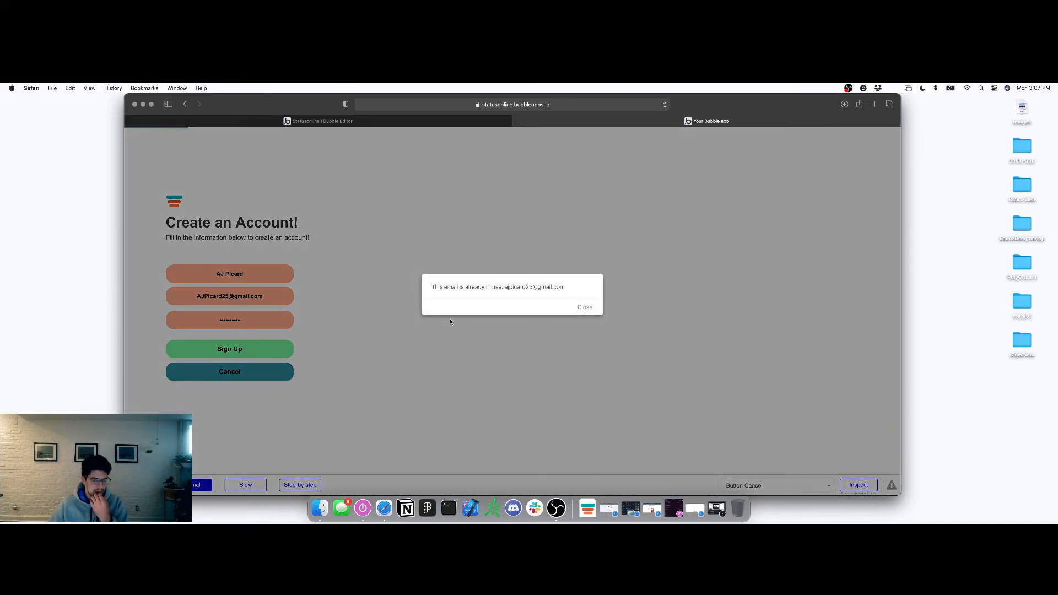
click(588, 307)
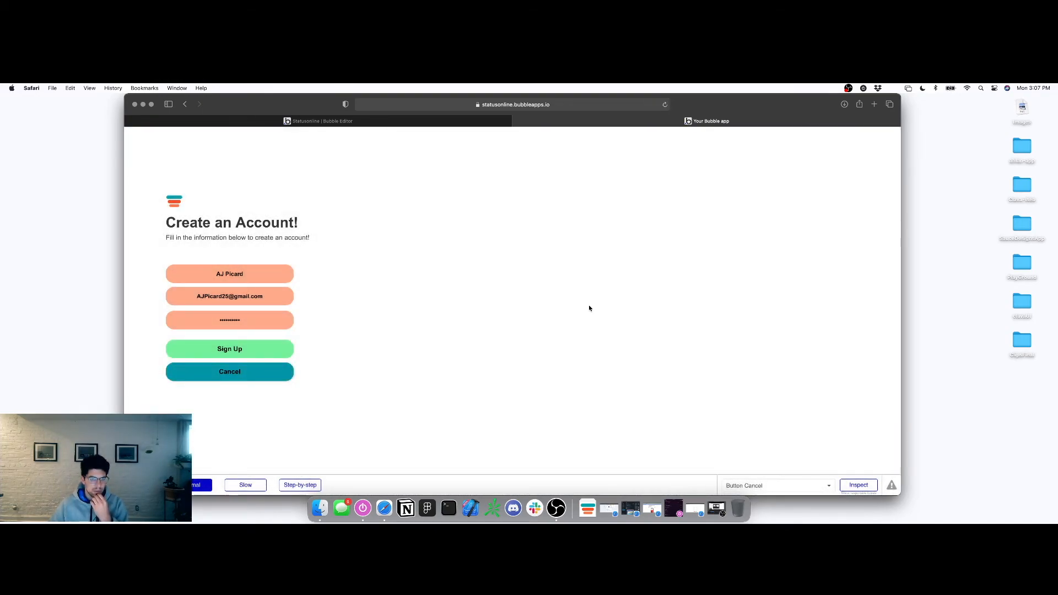
click(301, 123)
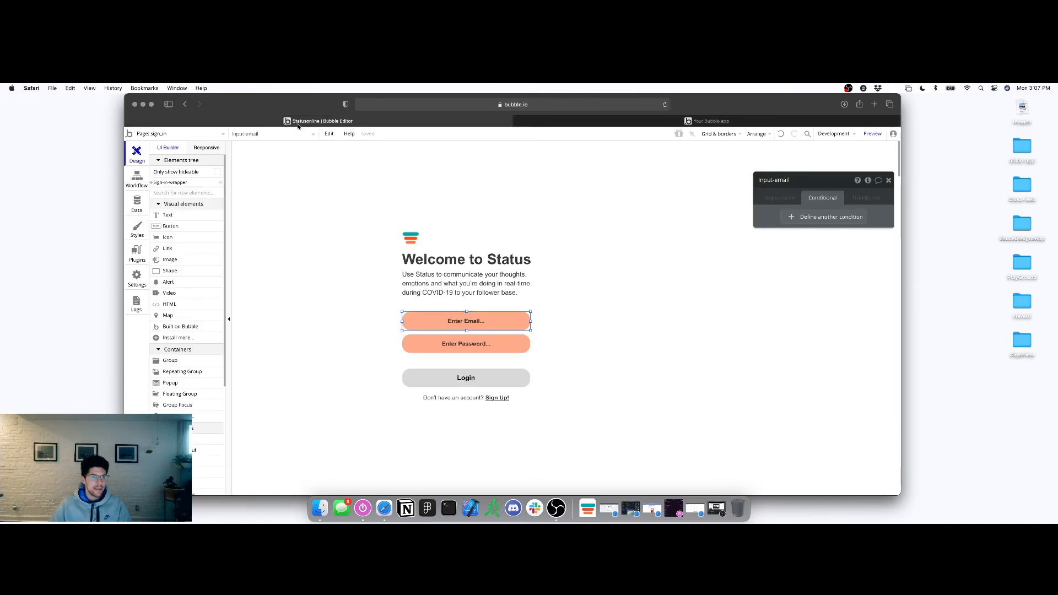
Remove the hover condition from the sign_up page's Cancel button
click(185, 138)
click(167, 176)
double_click(498, 373)
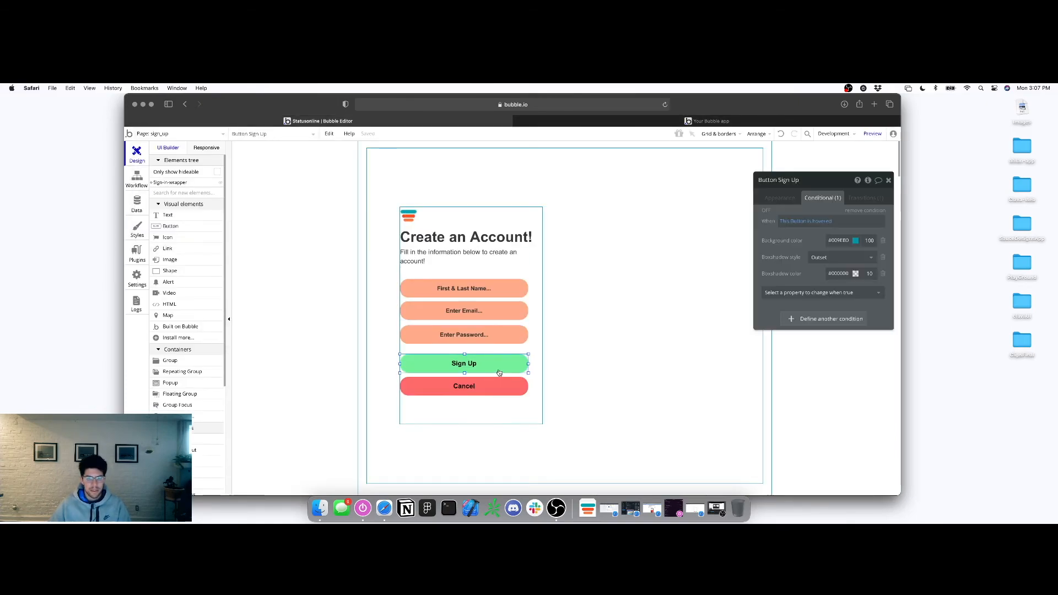
click(649, 314)
click(483, 392)
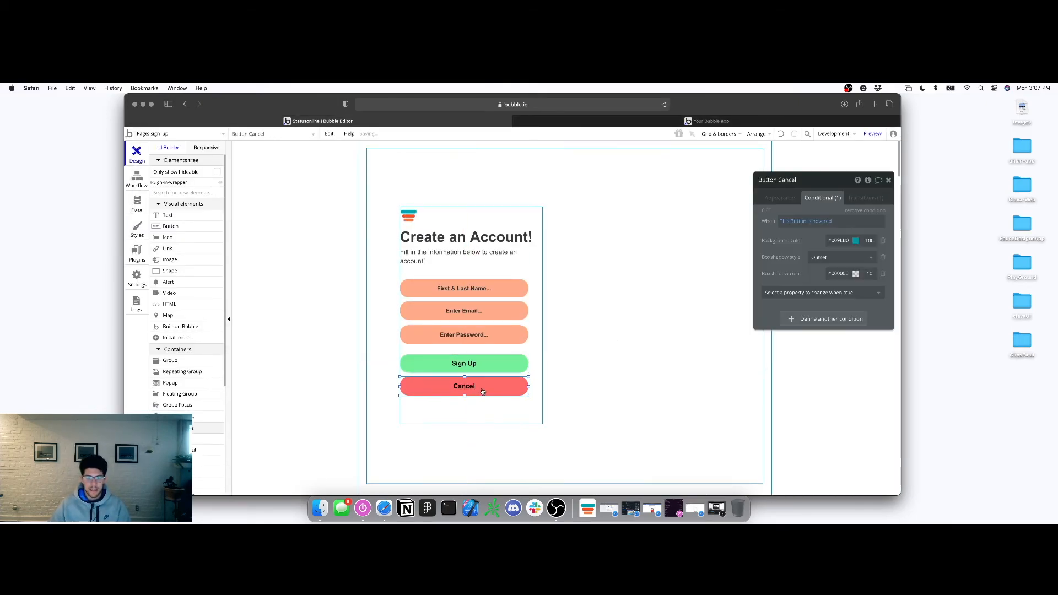
click(881, 212)
Open the All Users table in the app's data
click(619, 196)
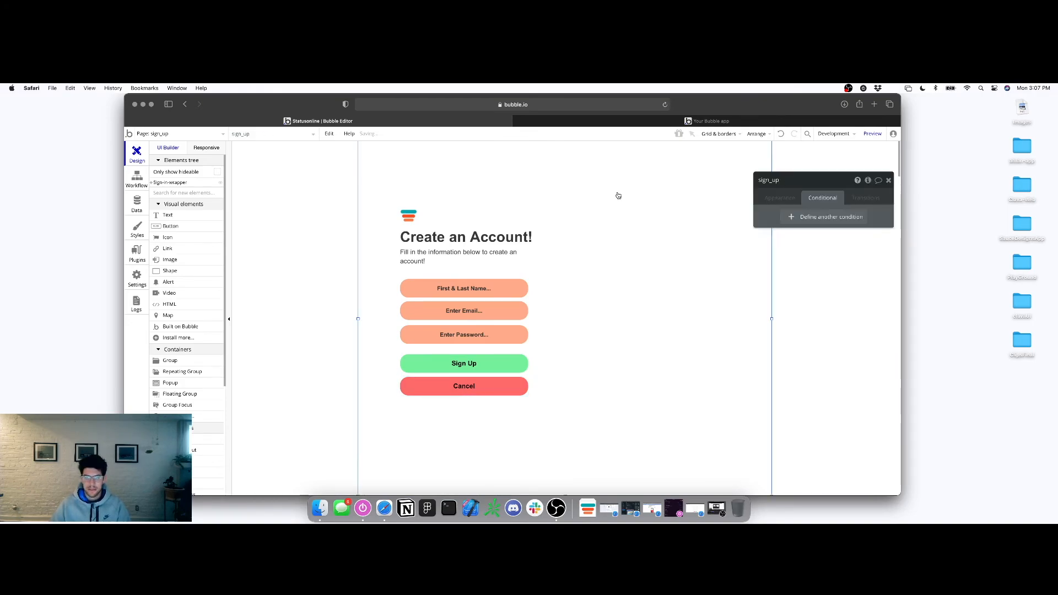
click(136, 204)
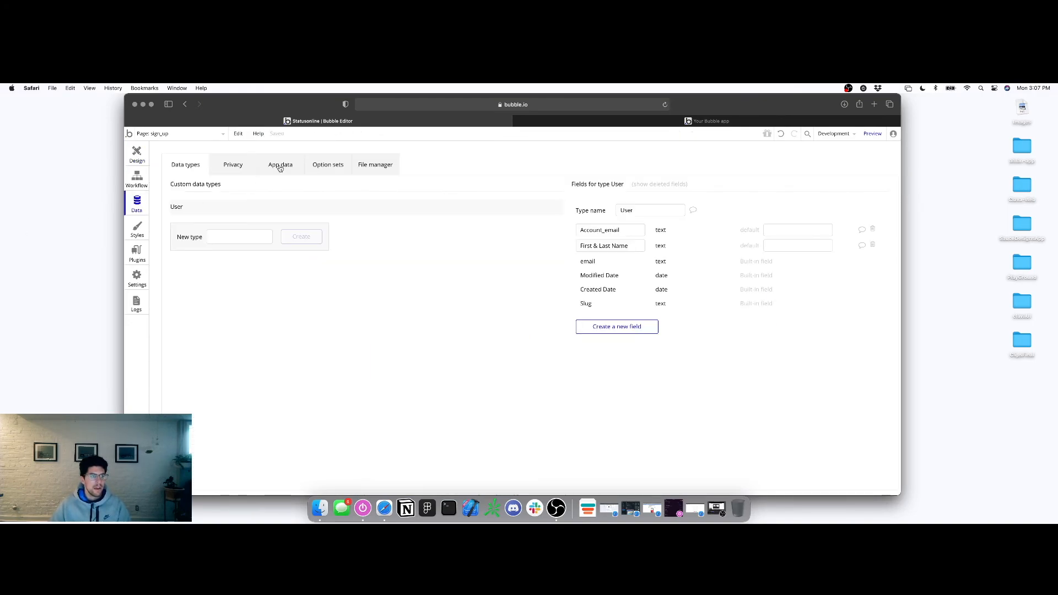
click(282, 166)
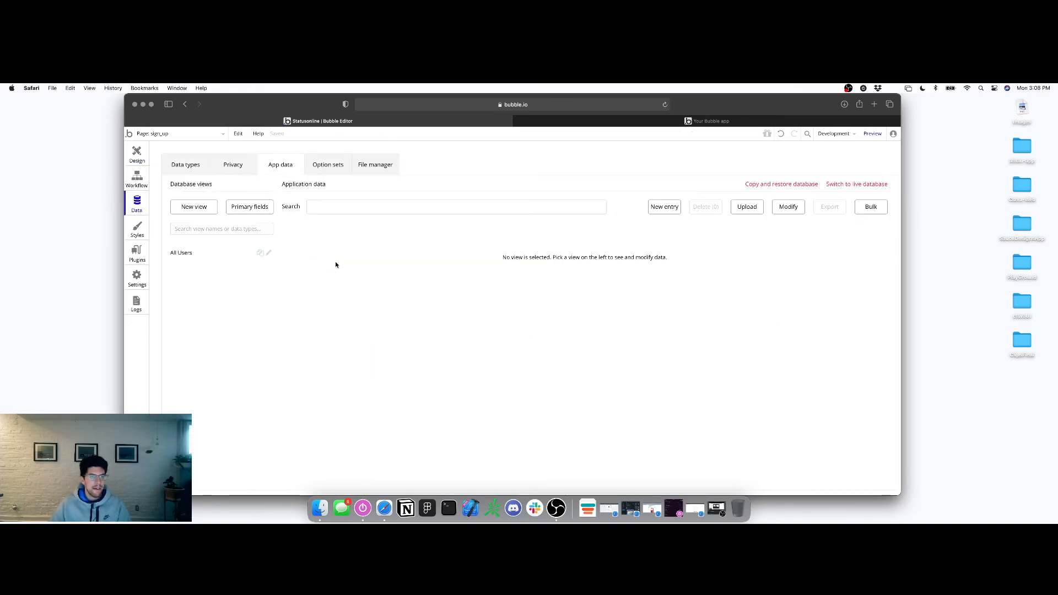
click(211, 254)
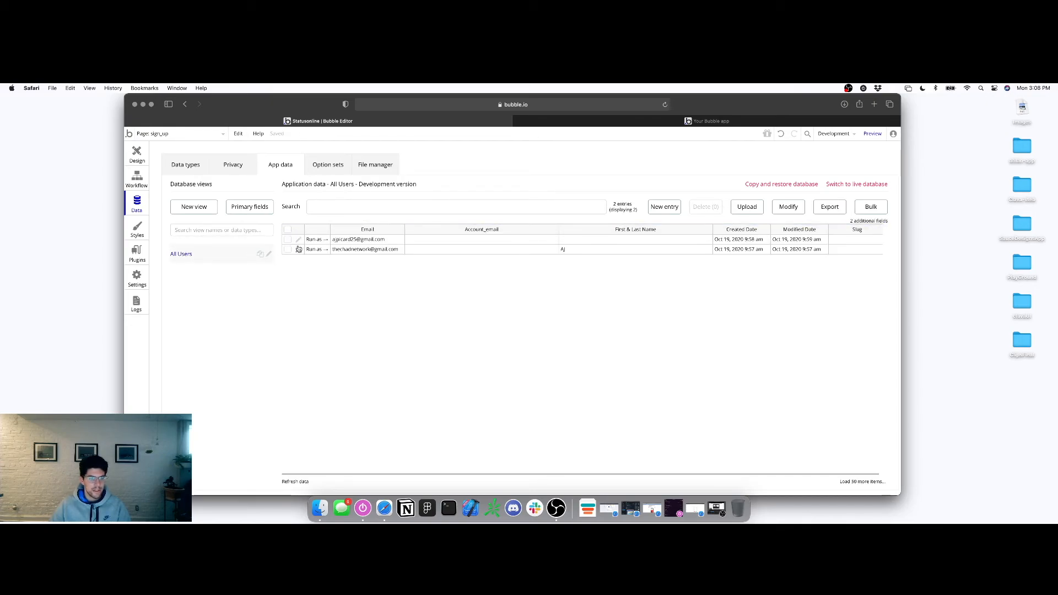
Delete both User entries, confirming and acknowledging the deletion notice
click(287, 239)
click(288, 250)
click(705, 207)
click(508, 220)
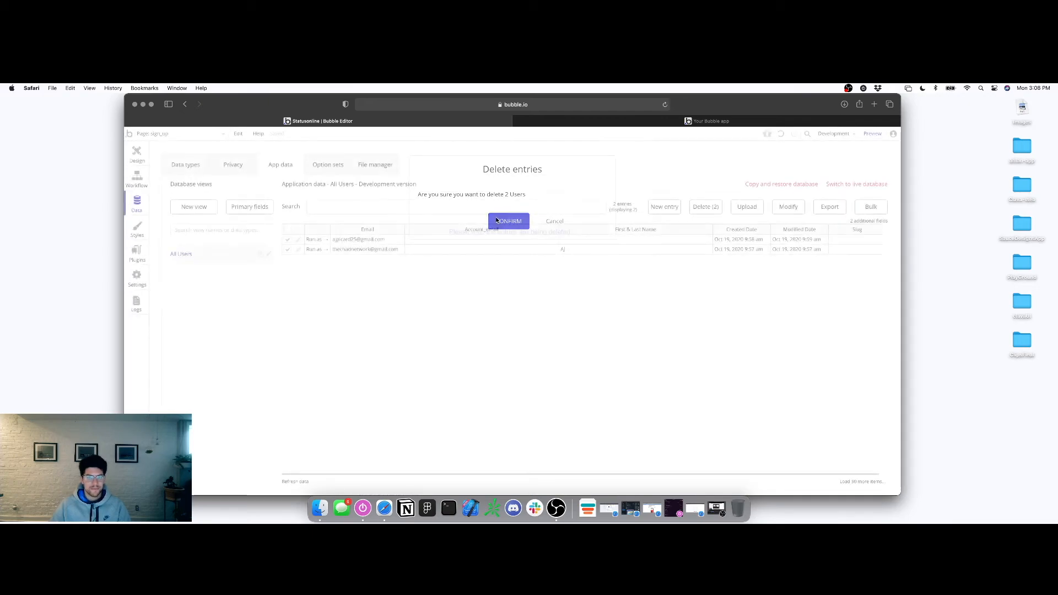
click(506, 210)
click(508, 231)
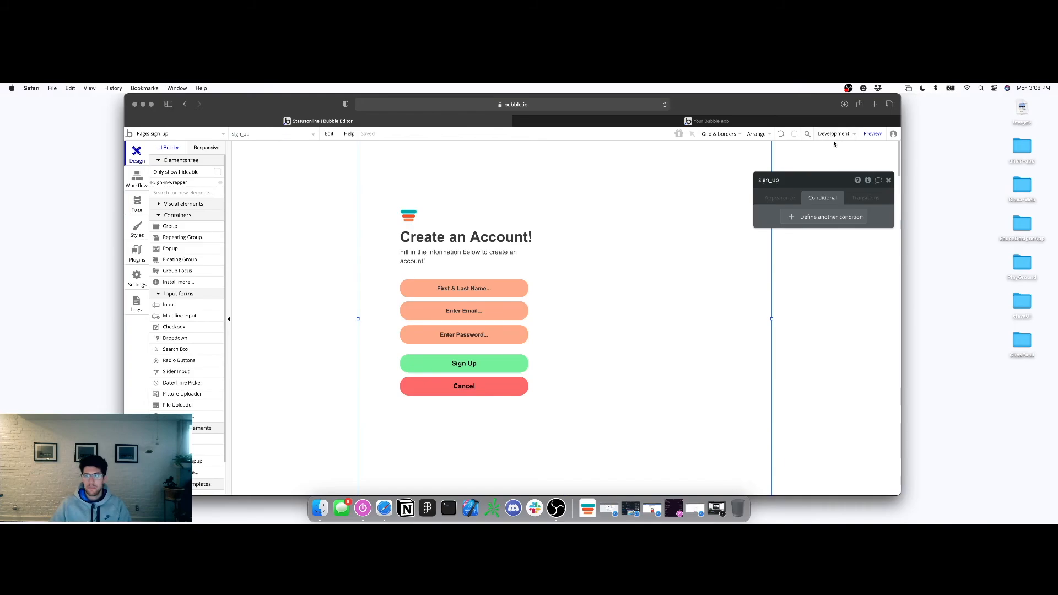
click(872, 134)
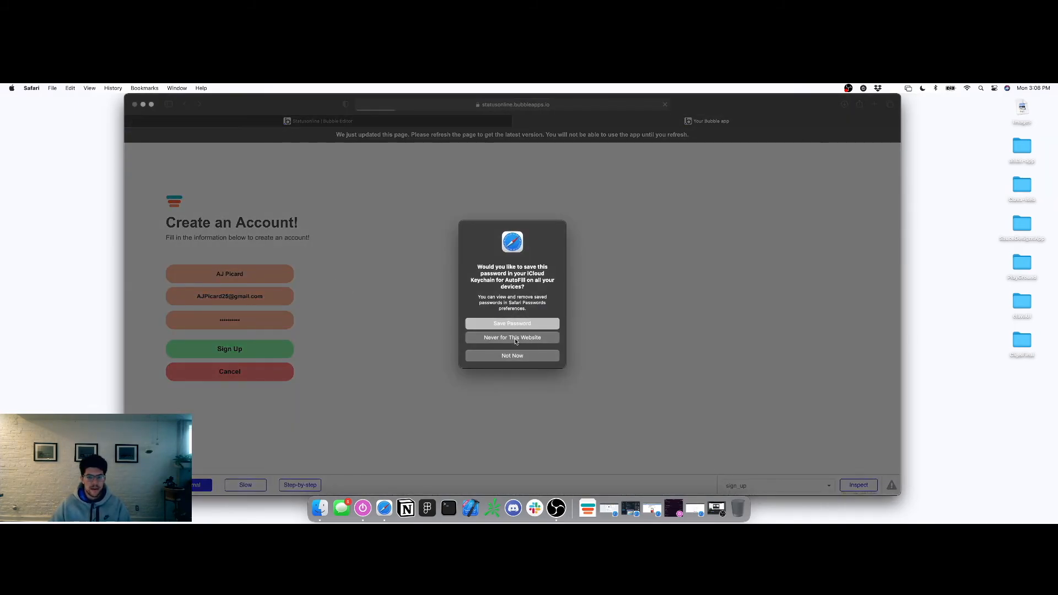
Create a new test account with the user's full name, an email and a password
click(515, 339)
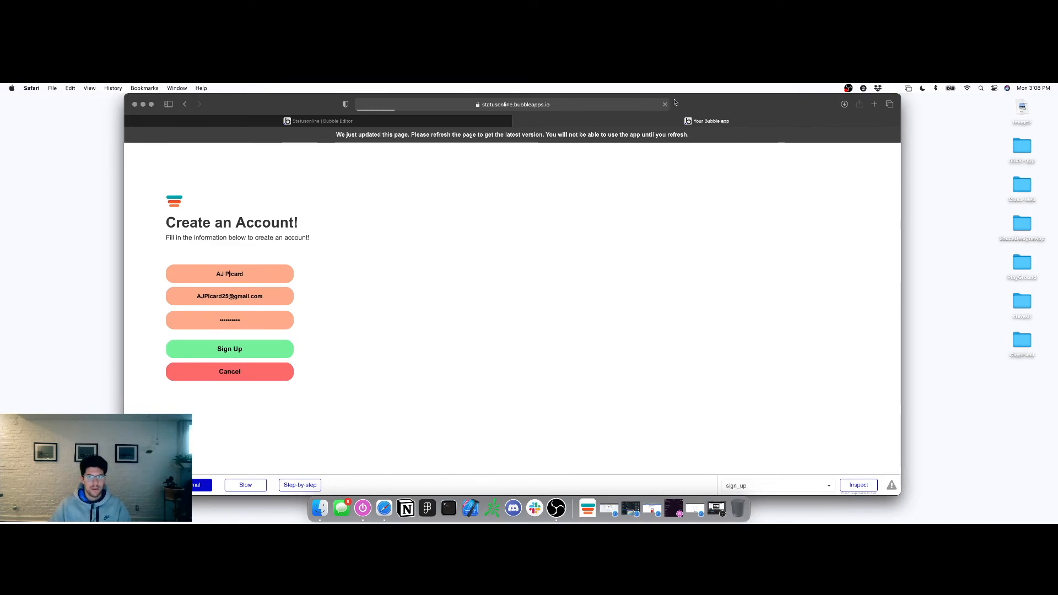
click(245, 269)
click(224, 296)
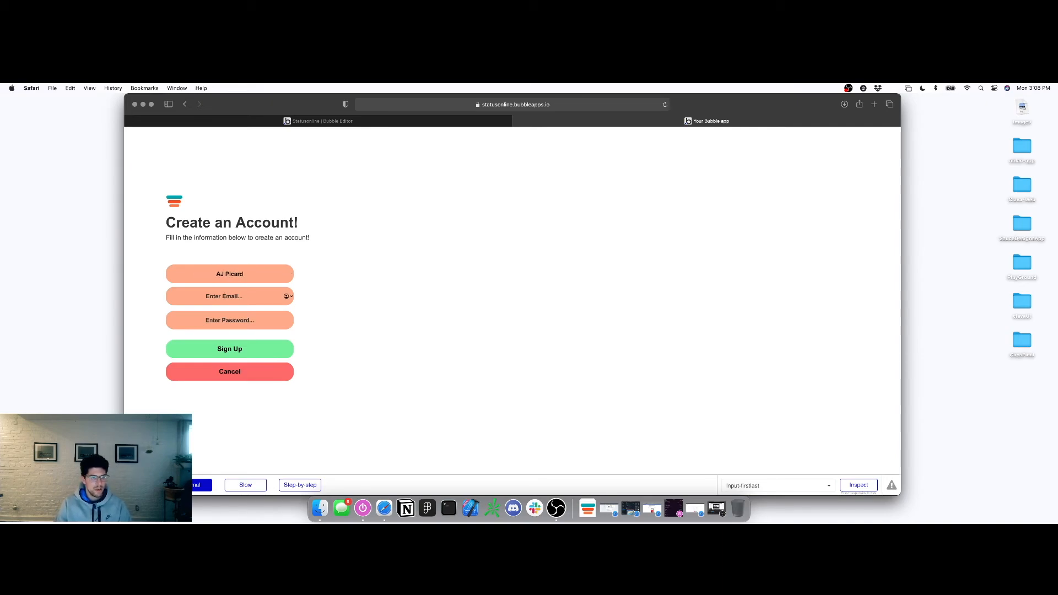
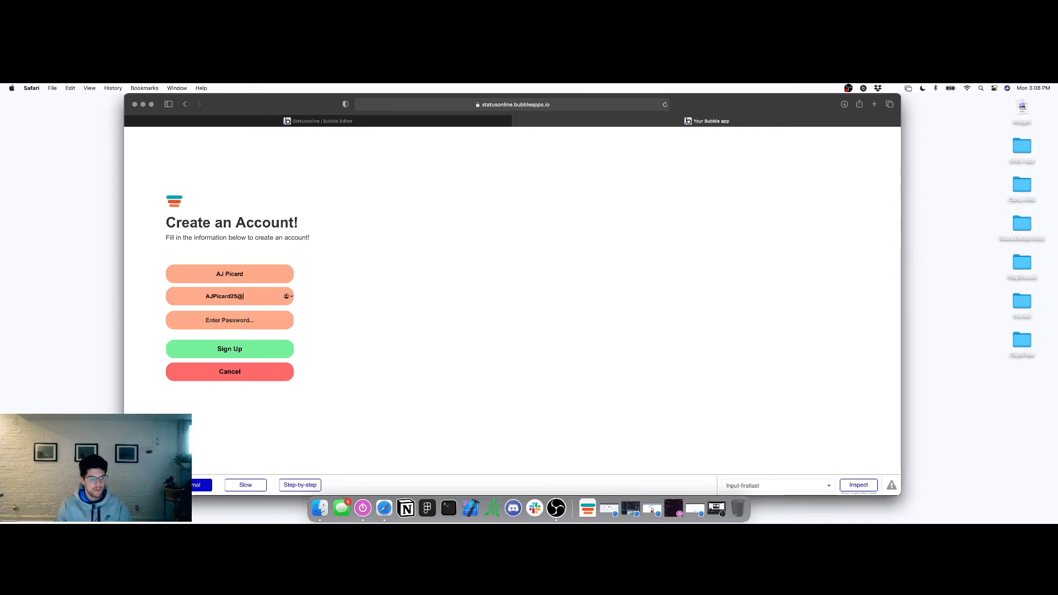
click(224, 320)
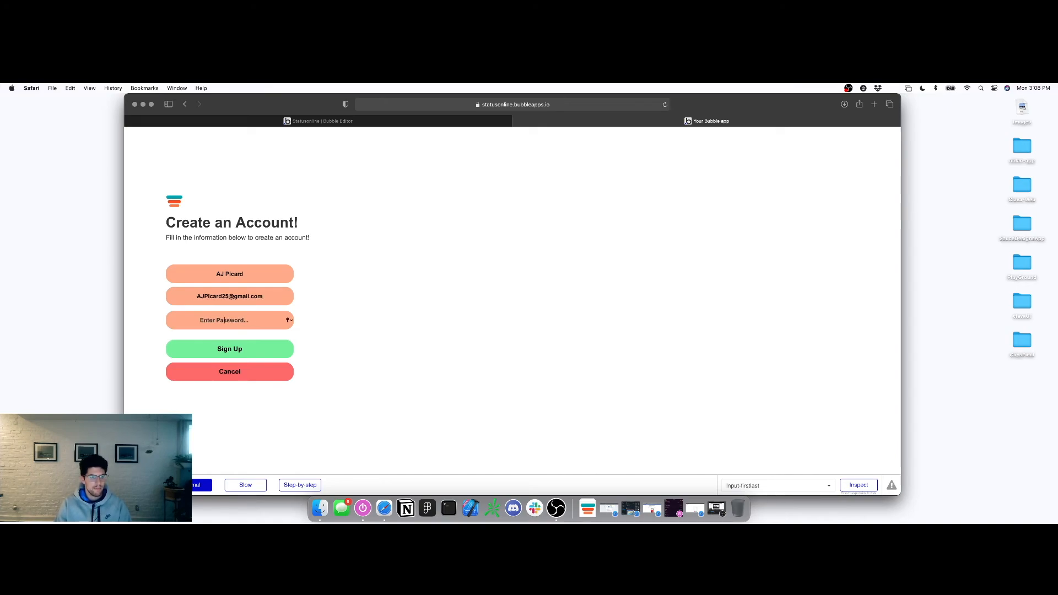
text(••••)
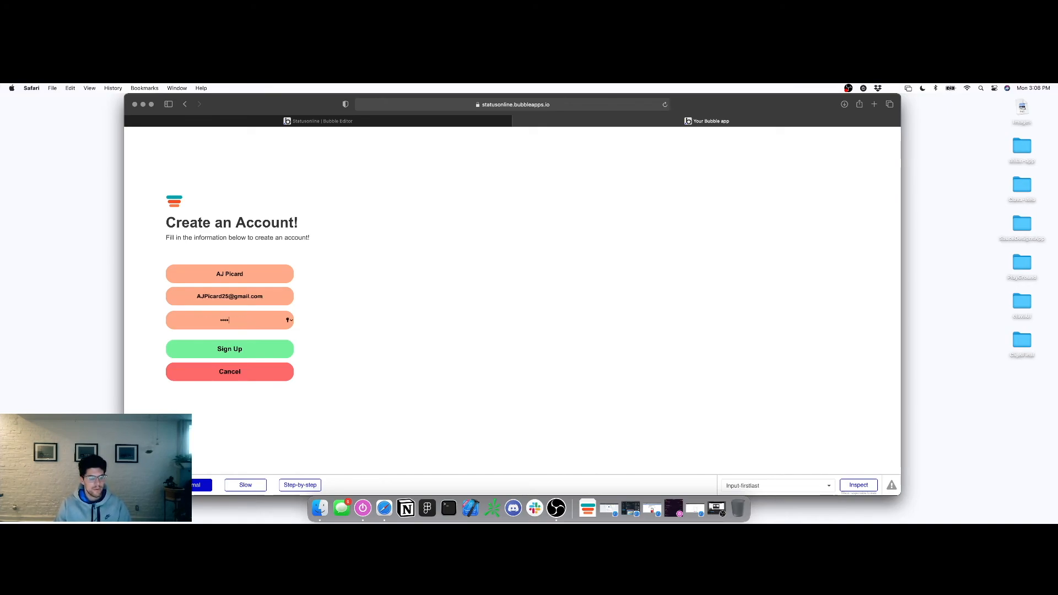
text(•••)
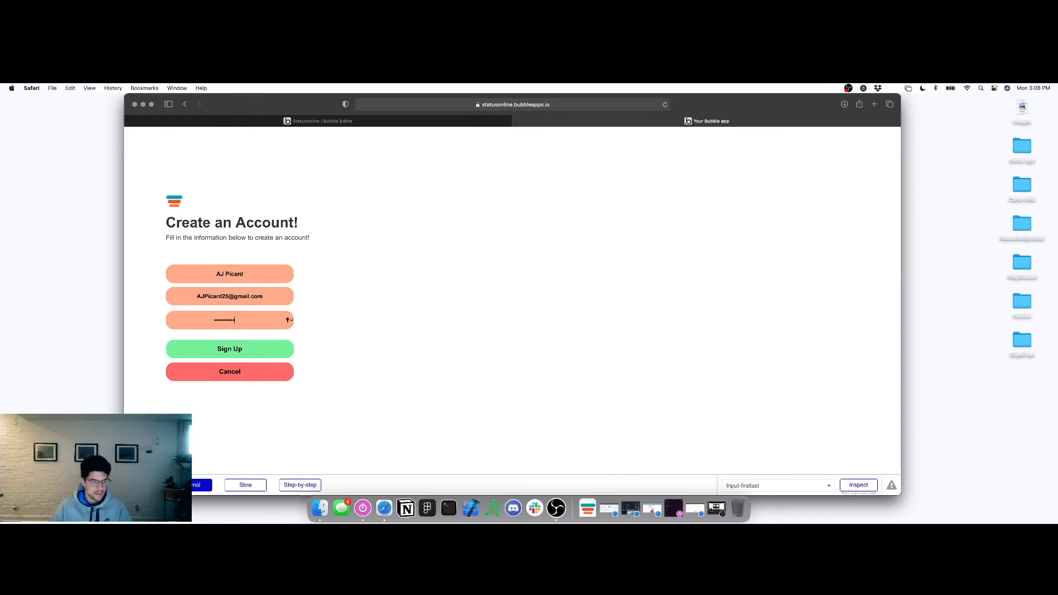
click(248, 351)
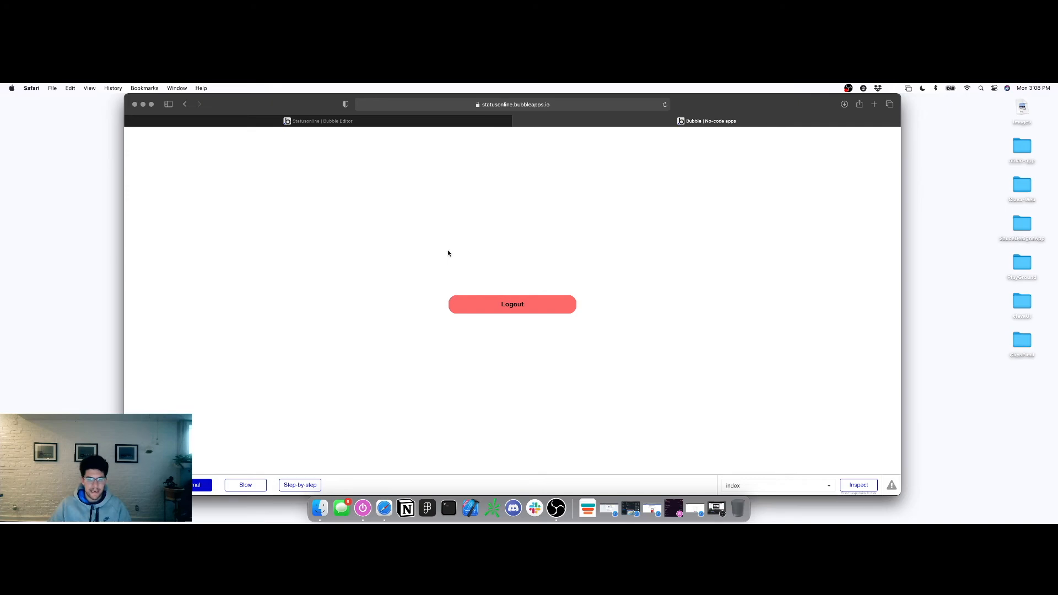
click(351, 122)
Open All Users and inspect the test user's empty First & Last Name and Account_email values
click(136, 203)
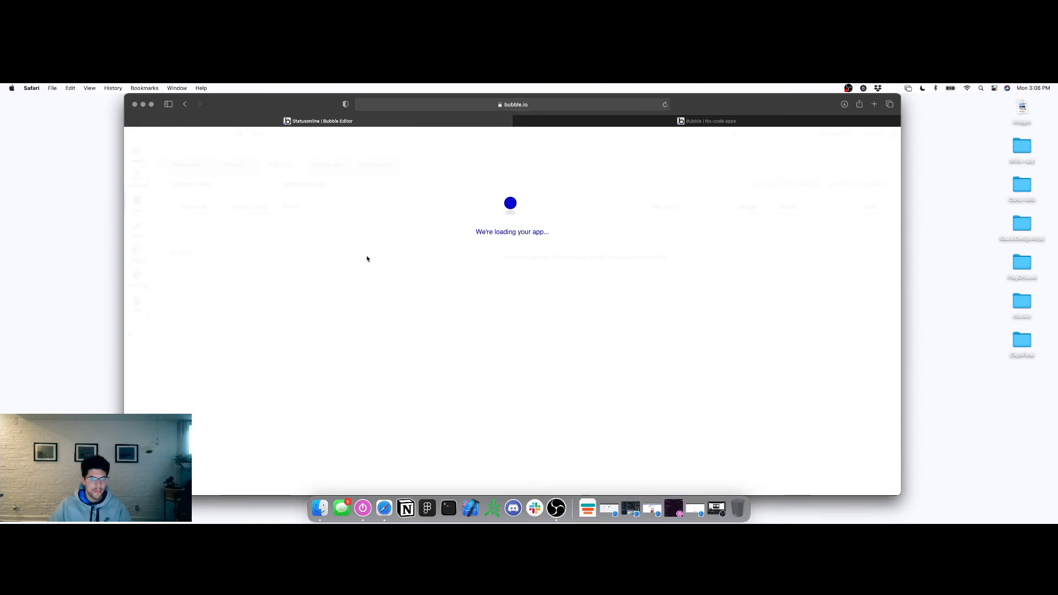
click(208, 254)
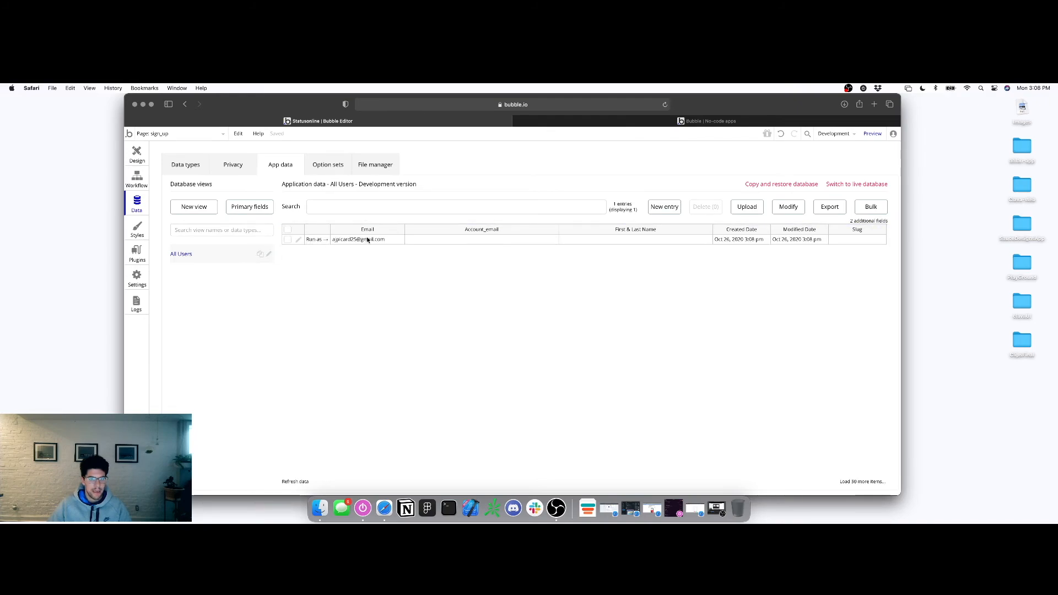
click(601, 241)
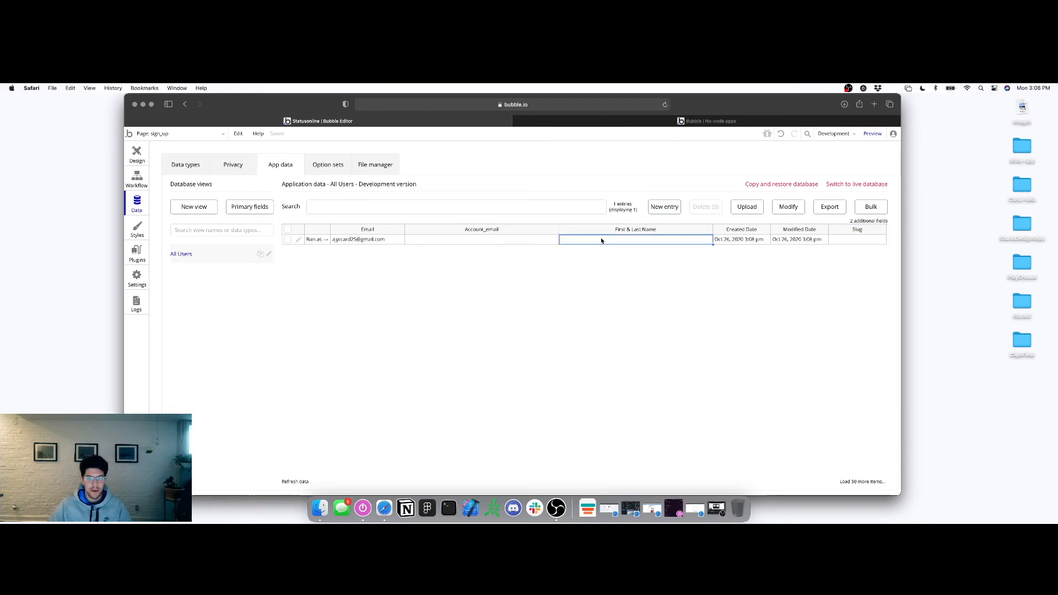
click(498, 242)
click(588, 242)
click(495, 243)
click(573, 241)
click(501, 242)
click(576, 239)
click(494, 242)
click(578, 241)
click(488, 243)
click(580, 241)
click(496, 243)
click(573, 241)
Delete the test user, reload the preview, and dismiss the deletion notice
click(287, 239)
click(703, 207)
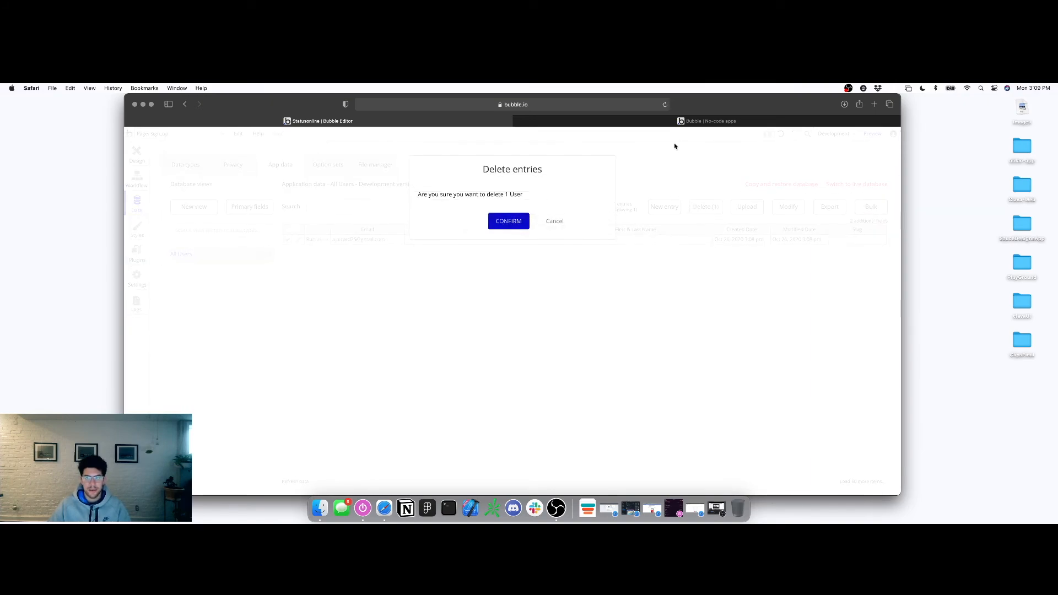
click(494, 226)
click(650, 122)
key(super+r)
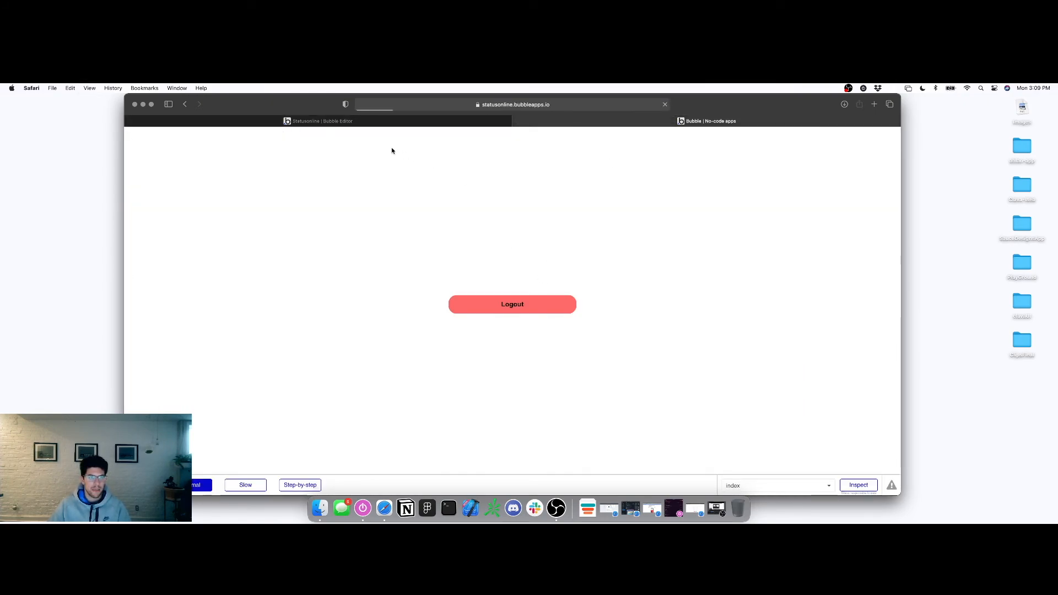
click(308, 122)
click(267, 170)
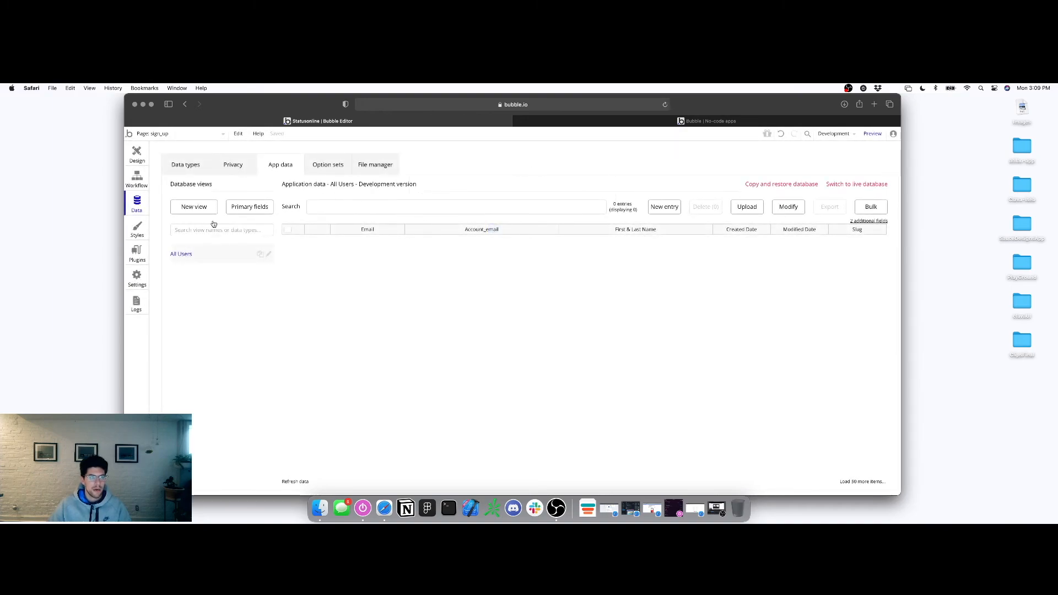
click(137, 179)
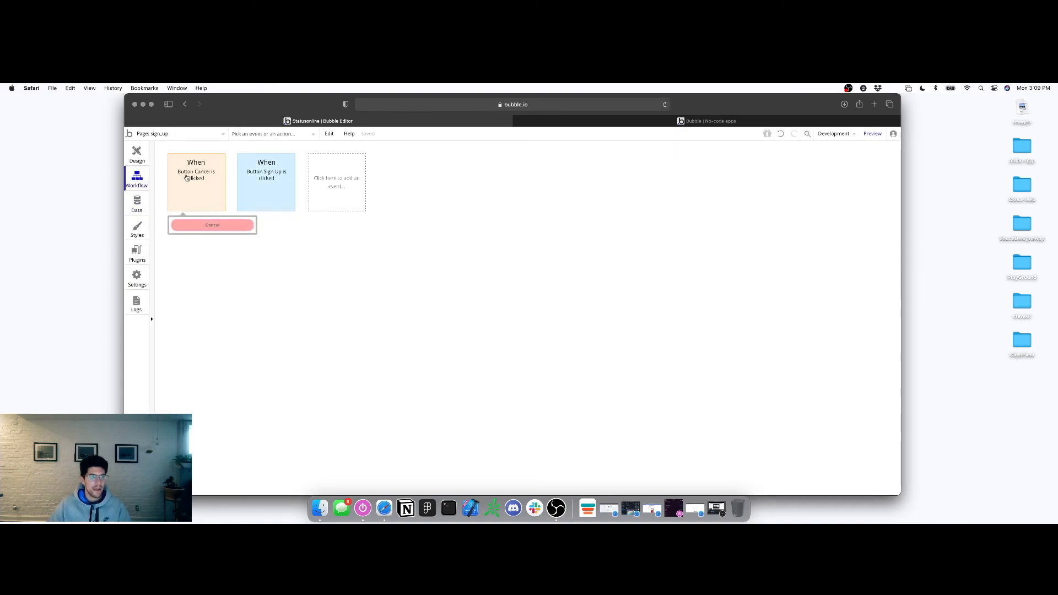
Set the 'Sign the user up' step's Email to Input-email's value
click(253, 173)
click(201, 236)
click(803, 197)
scroll(810, 292, down, 5)
scroll(811, 297, up, 3)
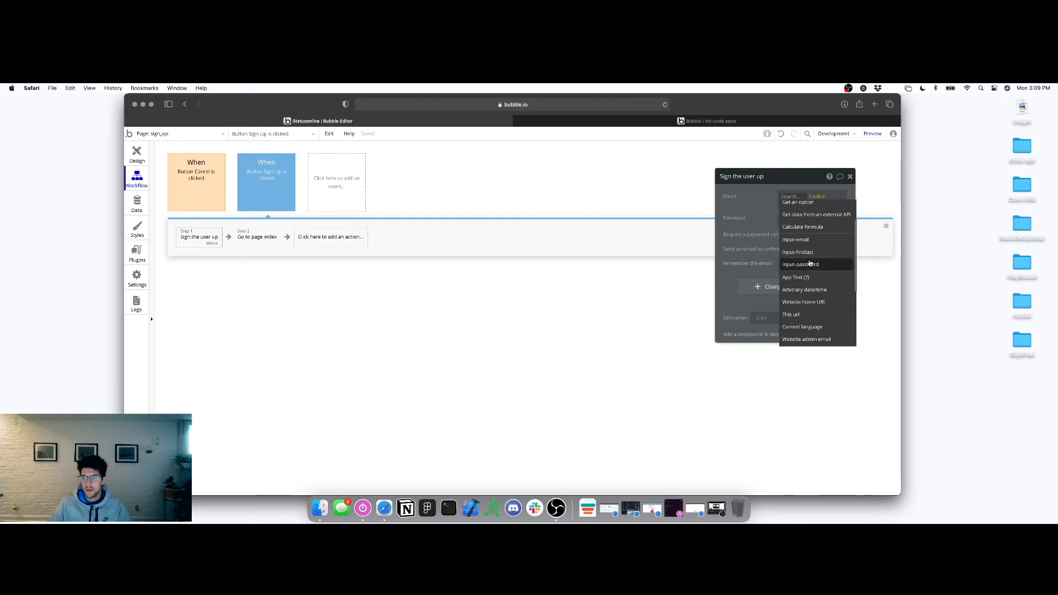
click(804, 240)
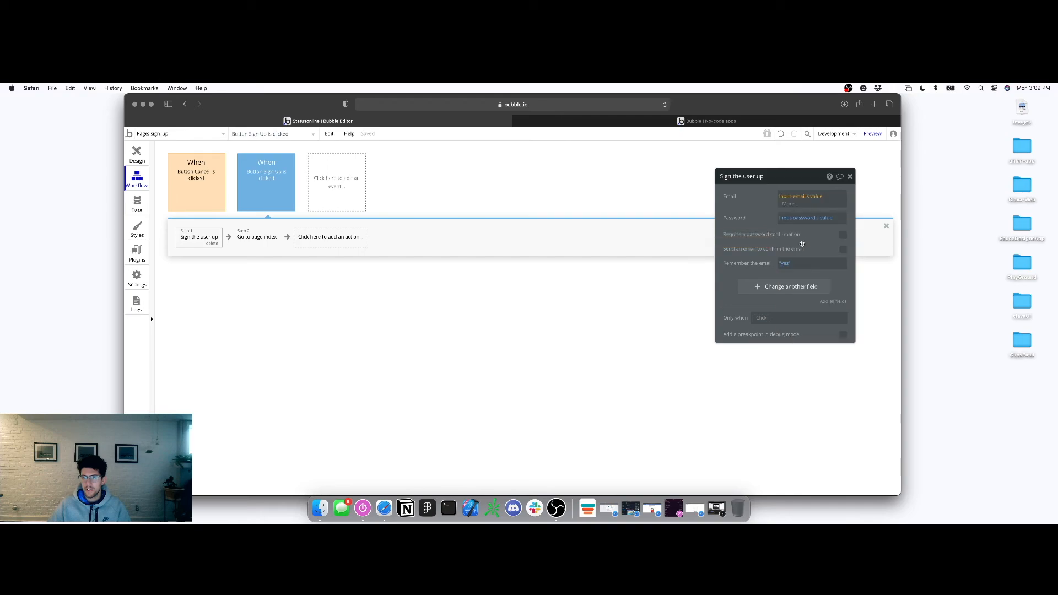
click(818, 196)
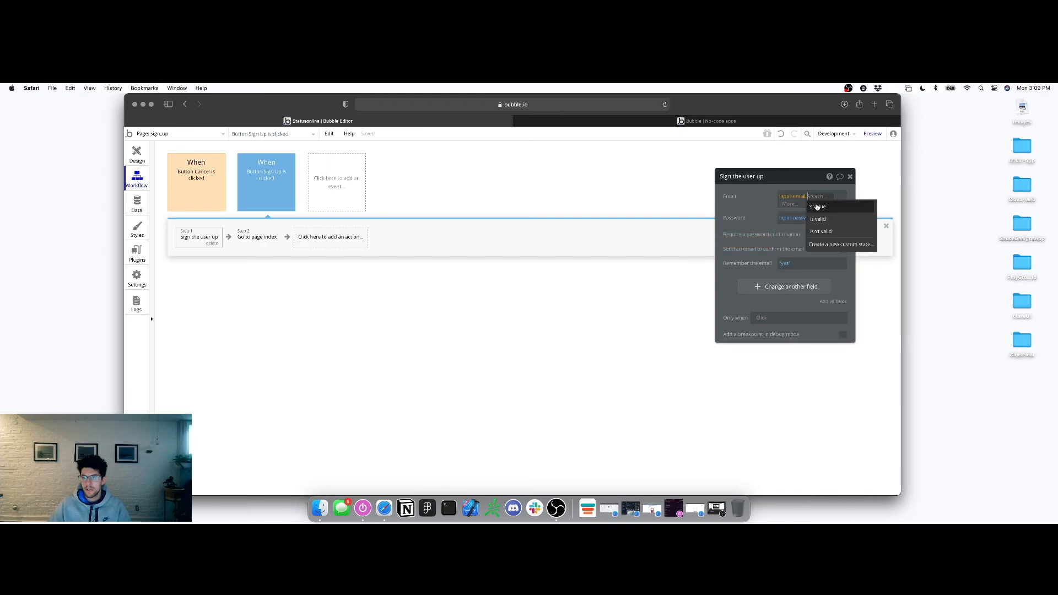
click(817, 206)
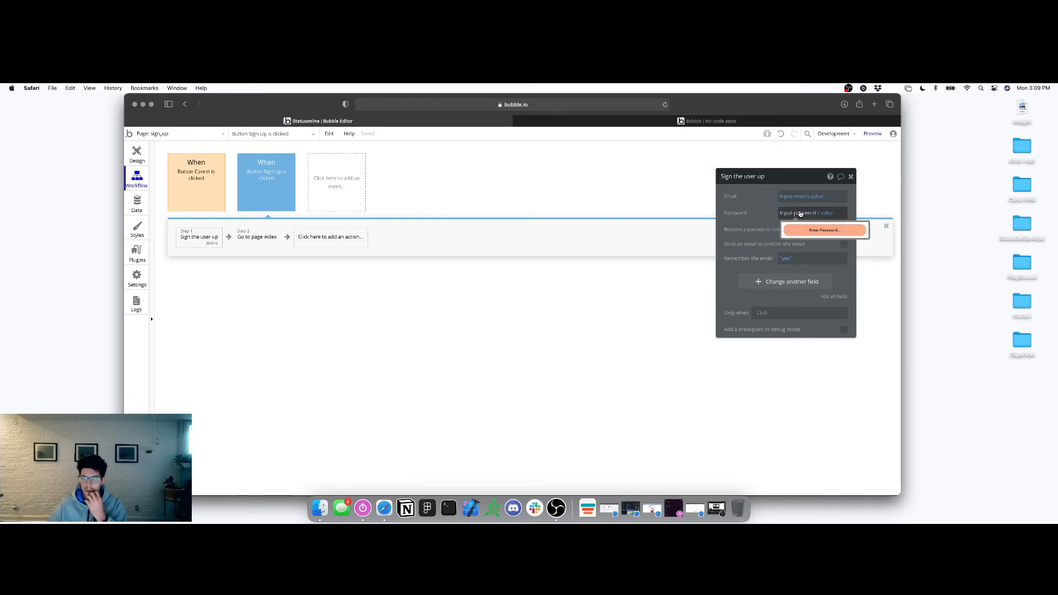
click(850, 177)
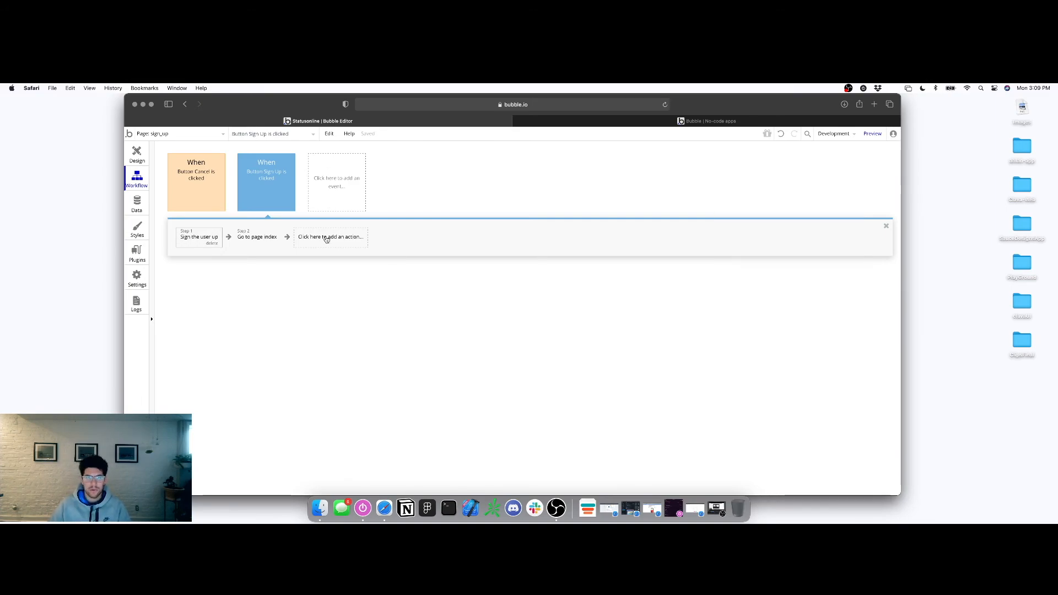
click(154, 135)
click(152, 137)
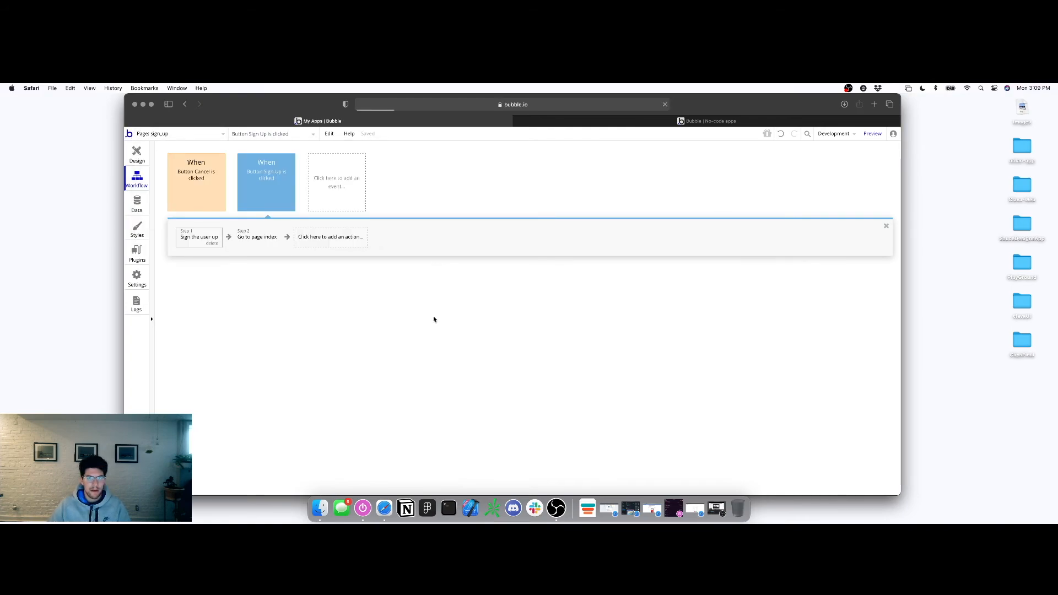
Open the Ovlry app and inspect the sign-up step in its sign_up page's Submit workflow
scroll(437, 327, down, 3)
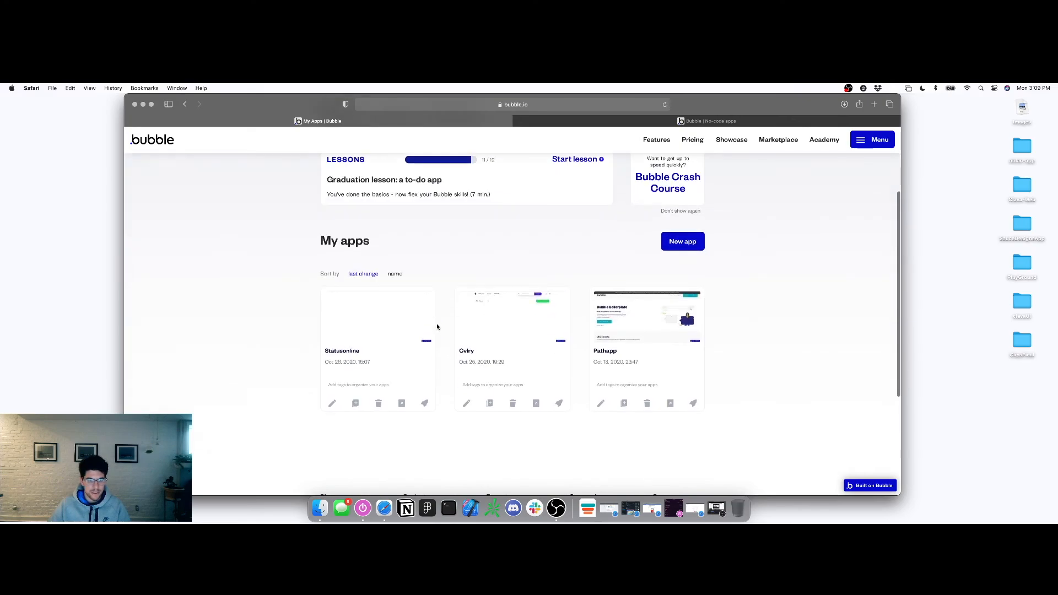
click(503, 343)
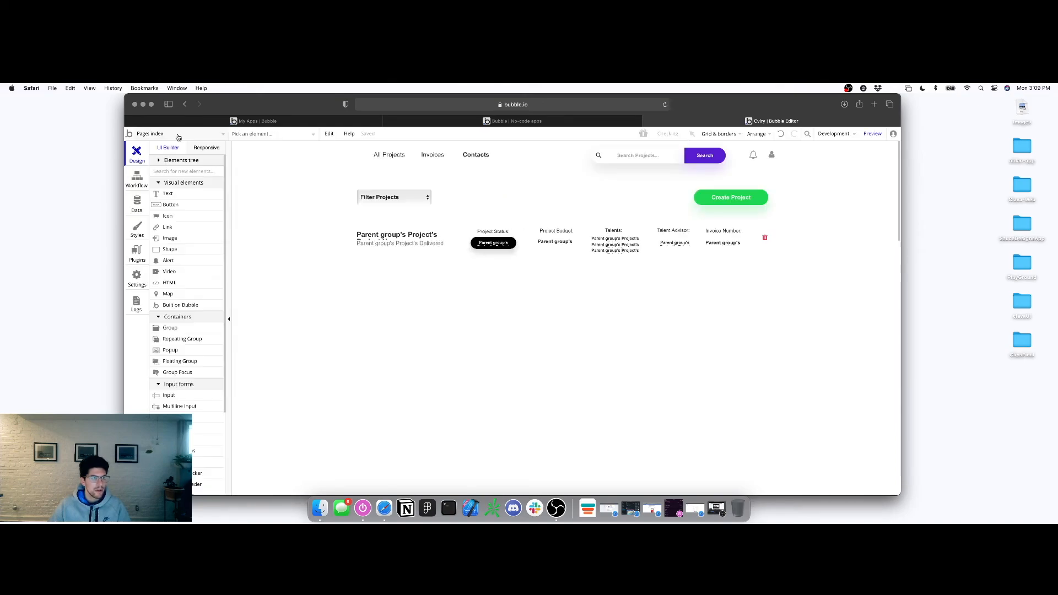
click(178, 135)
click(275, 258)
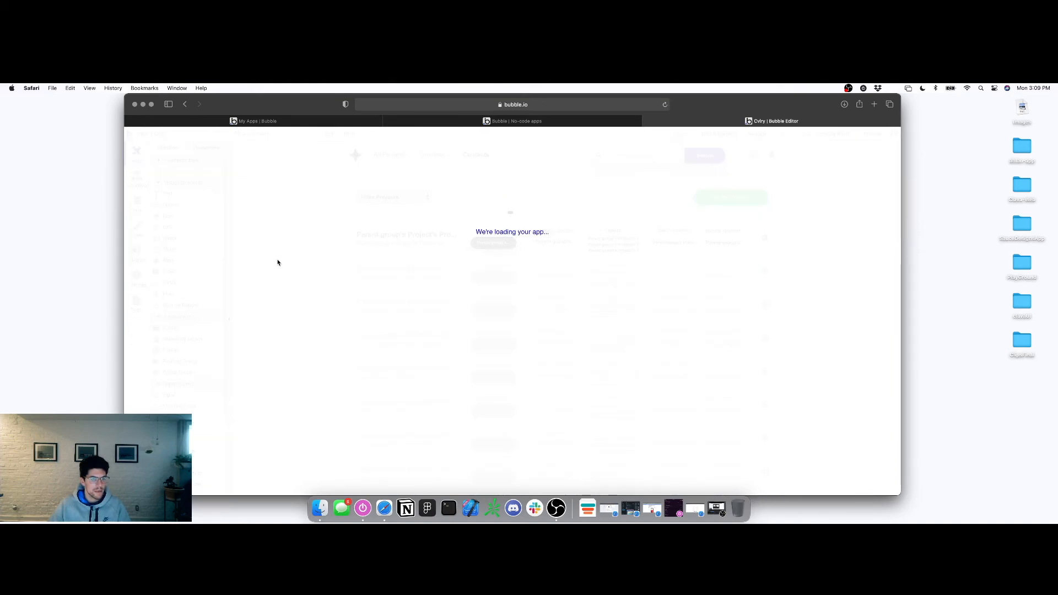
click(629, 476)
double_click(629, 477)
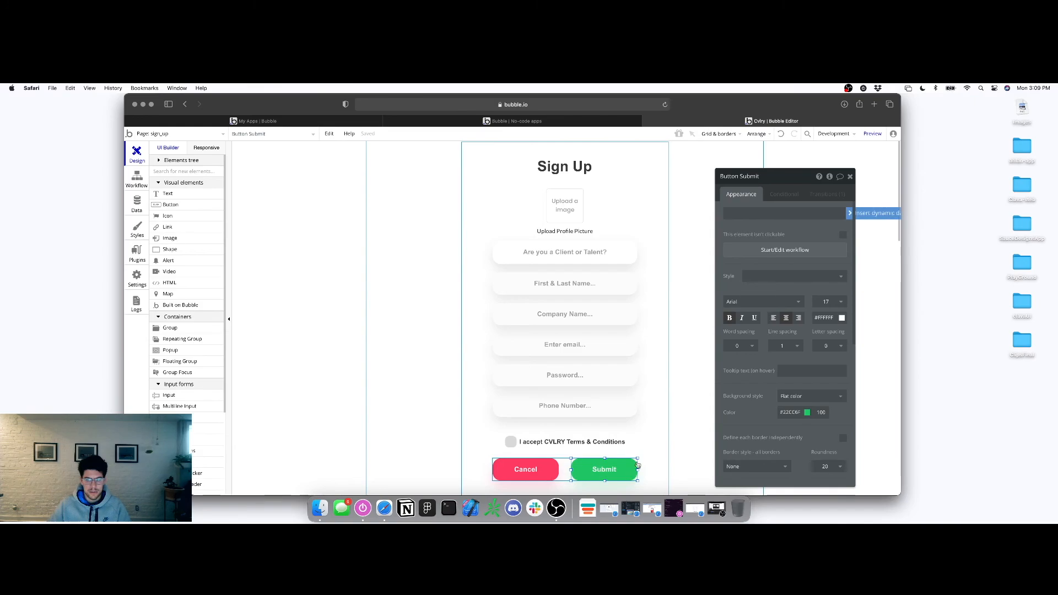
click(768, 250)
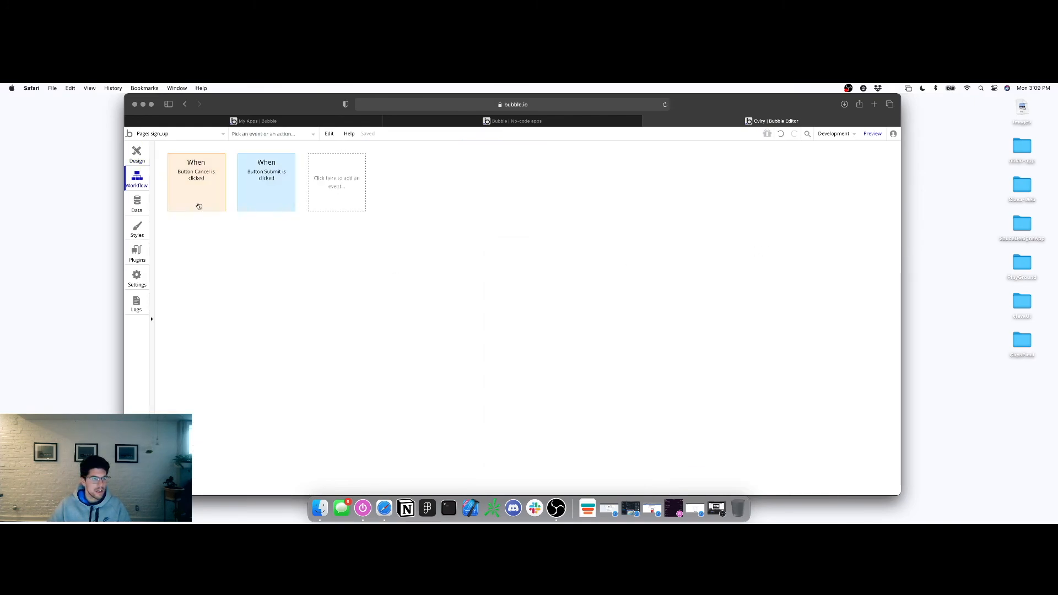
click(278, 193)
click(205, 241)
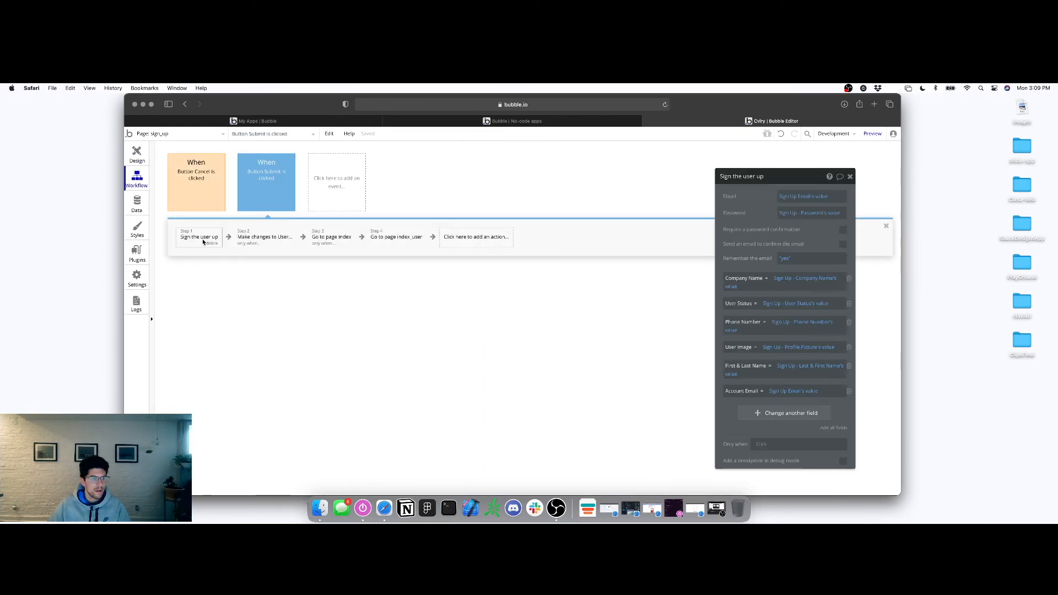
Go back to My apps, open Statusonline in the editor, and switch to its sign_up page
click(168, 133)
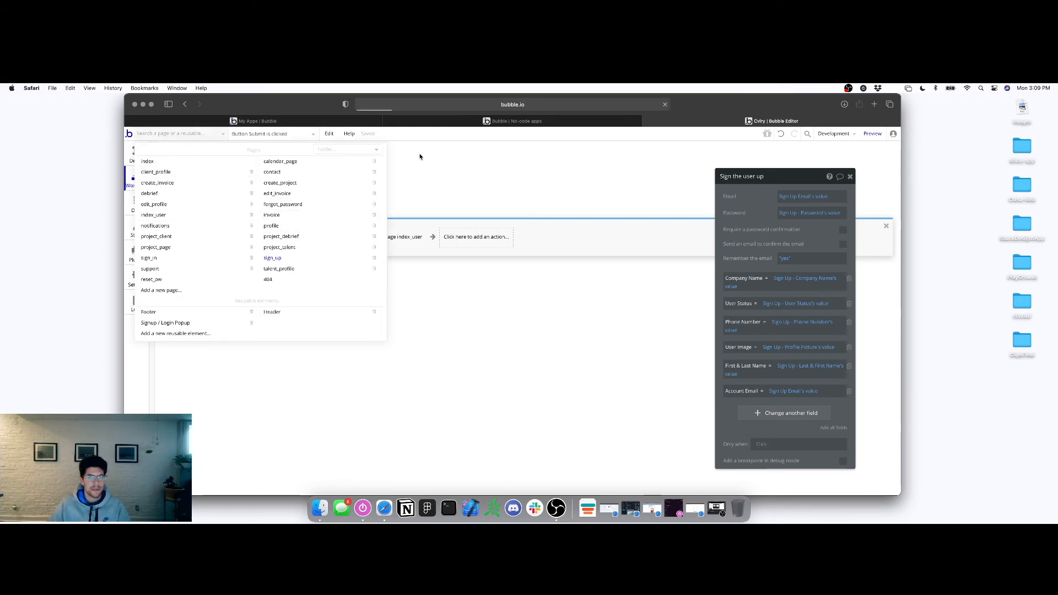
click(529, 122)
click(653, 122)
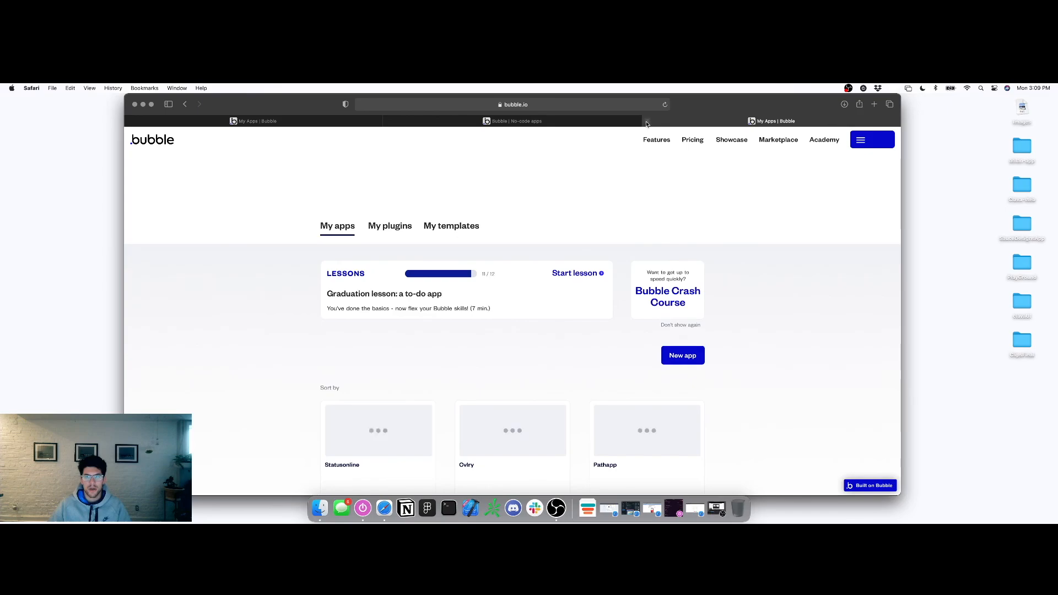
click(648, 121)
click(358, 123)
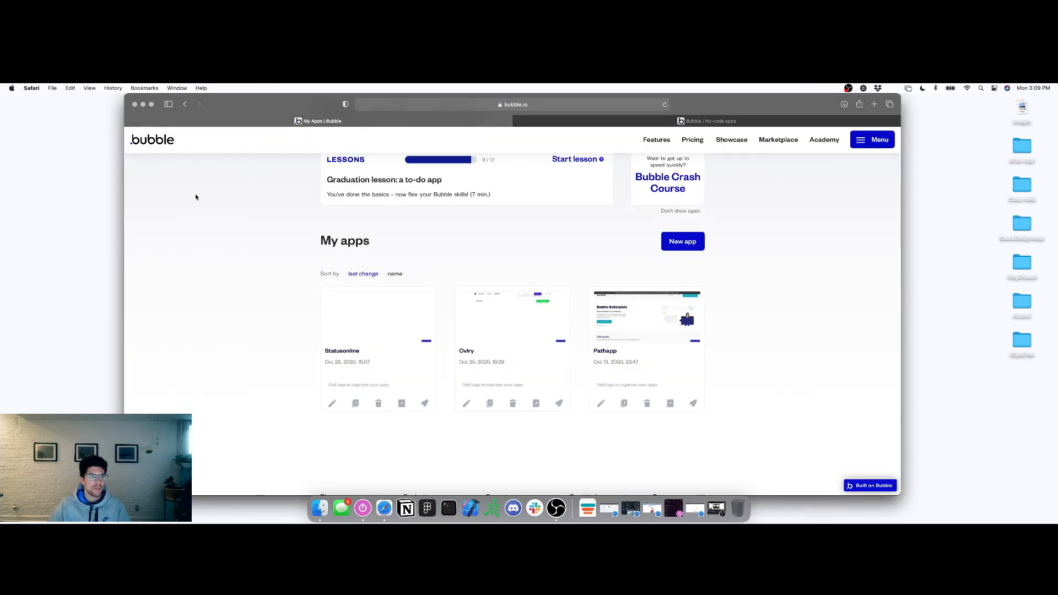
click(399, 337)
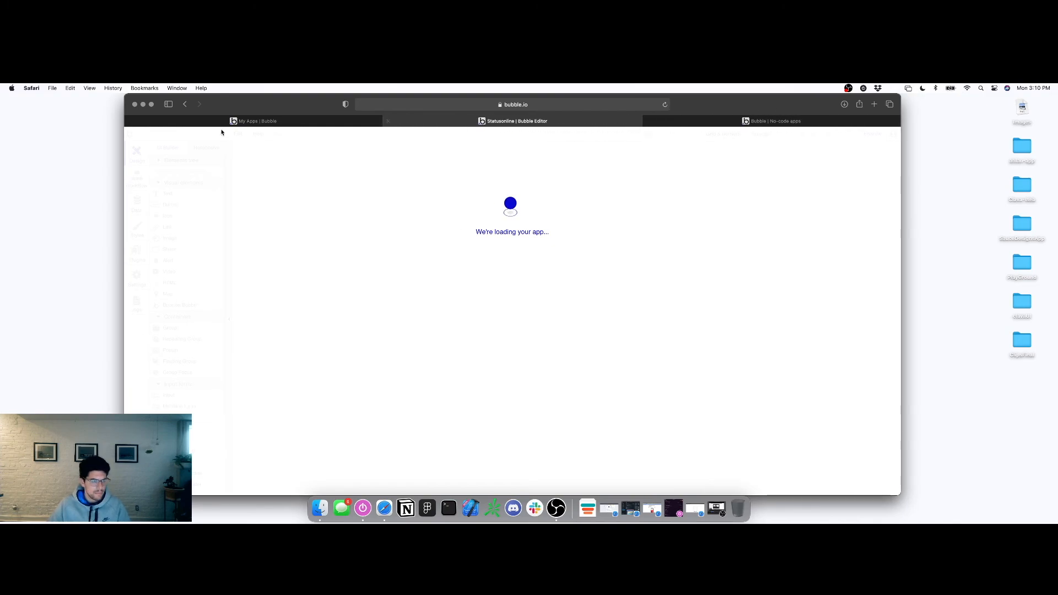
click(130, 122)
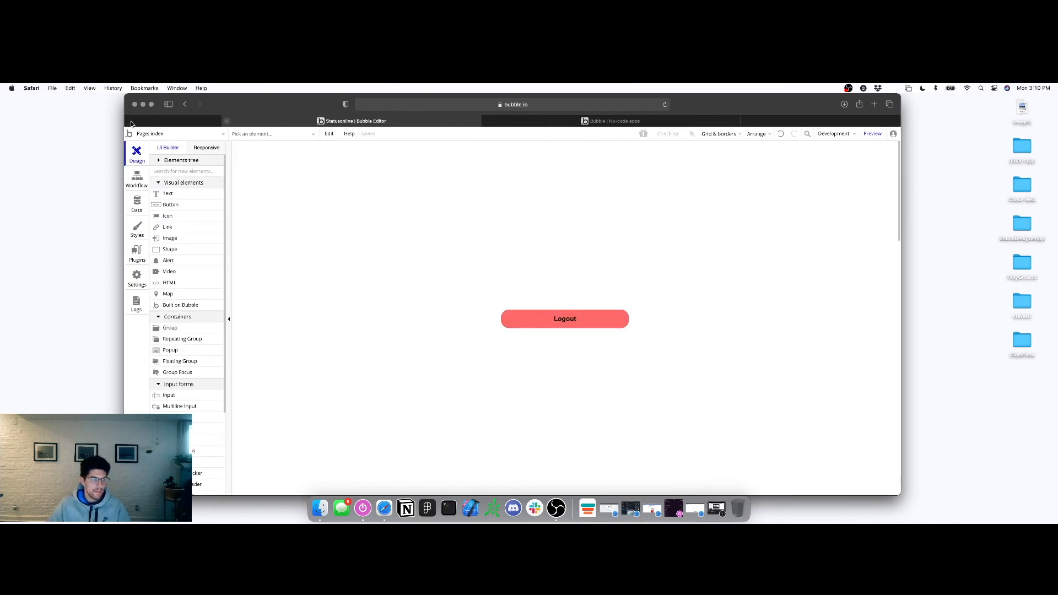
click(179, 133)
Add a Make changes to thing step on Current User to the Sign Up workflow, before the redirect
click(164, 179)
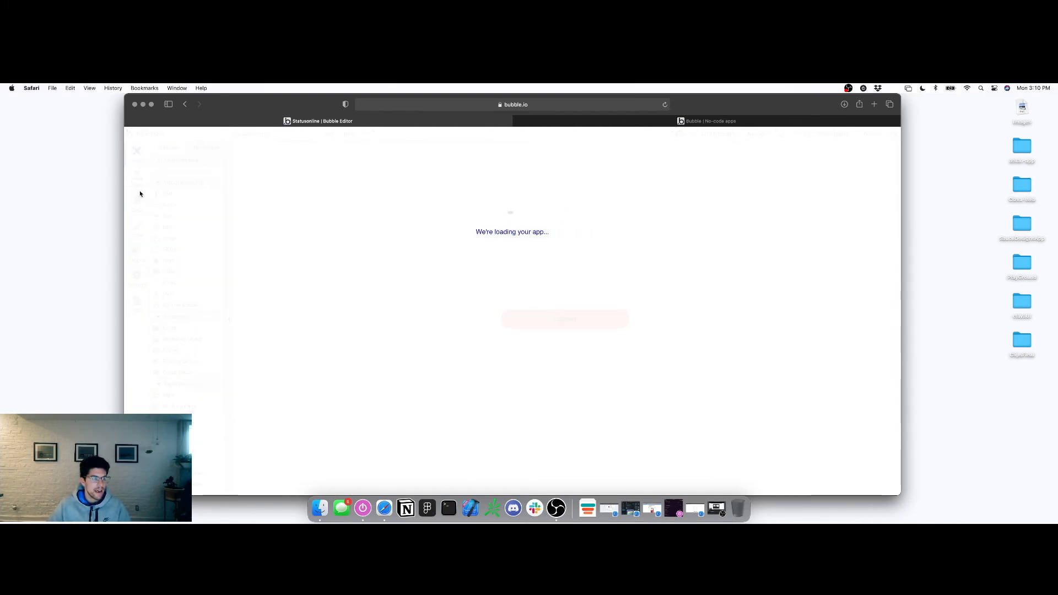
click(145, 187)
click(249, 184)
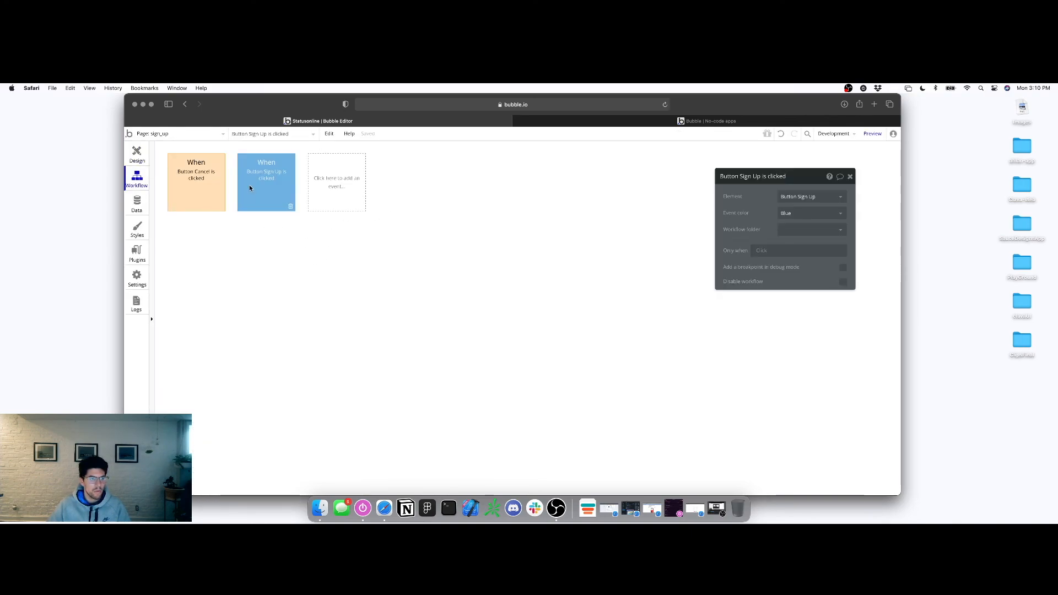
click(196, 238)
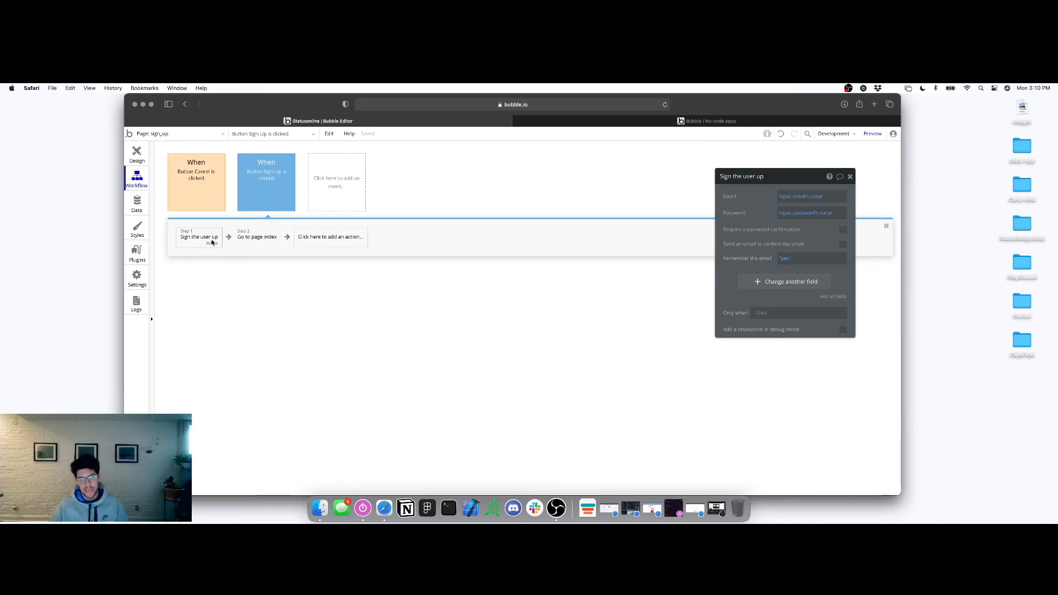
click(320, 236)
mouse_move(324, 295)
click(374, 280)
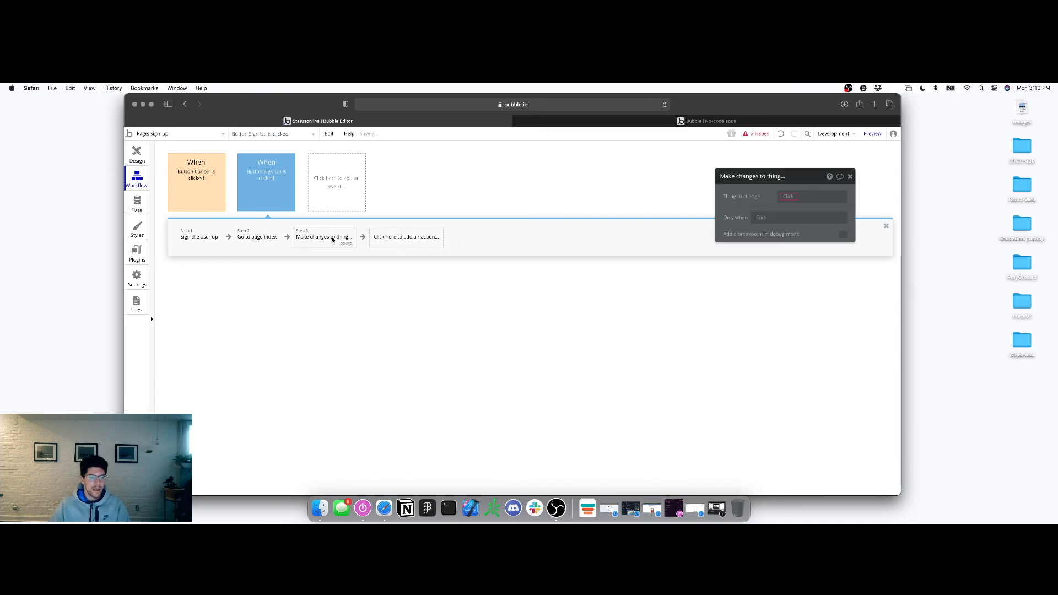
drag(297, 239, 262, 238)
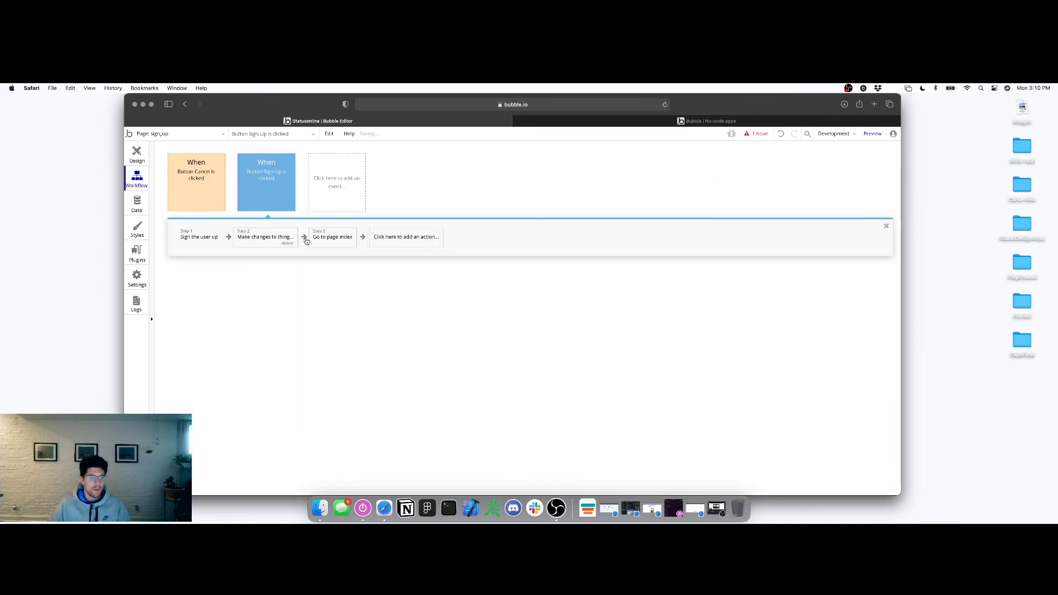
click(788, 196)
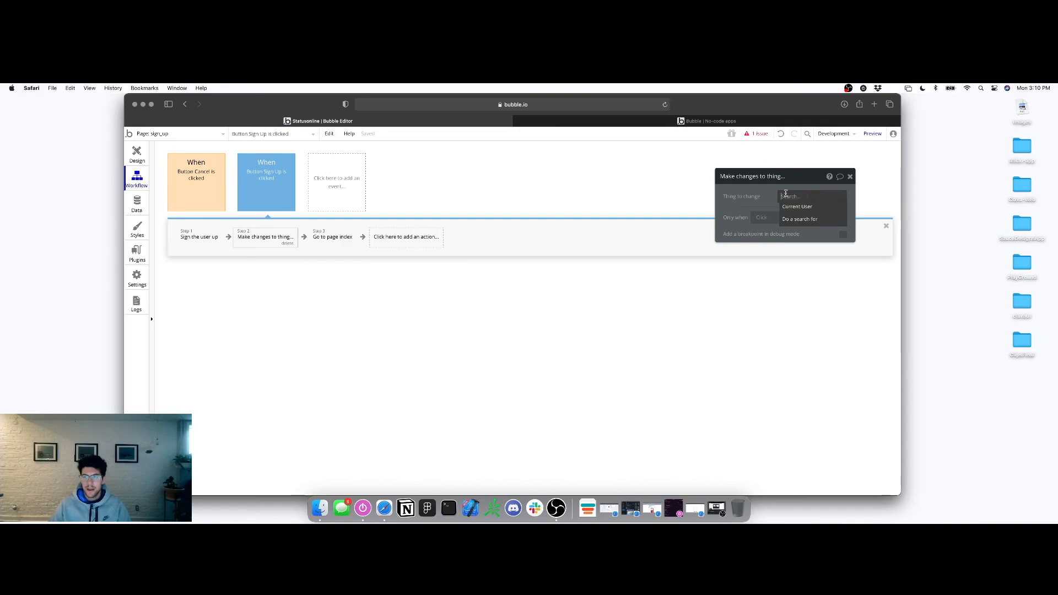
click(793, 206)
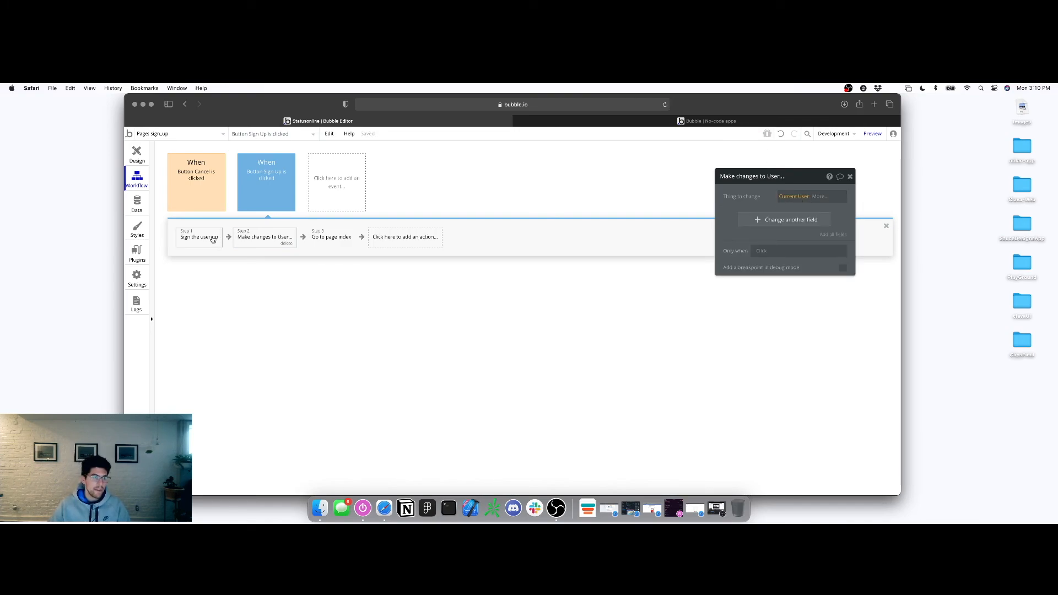
Set Account_email to the email input's value and First & Last Name to the name input's value
click(748, 223)
click(733, 218)
click(739, 226)
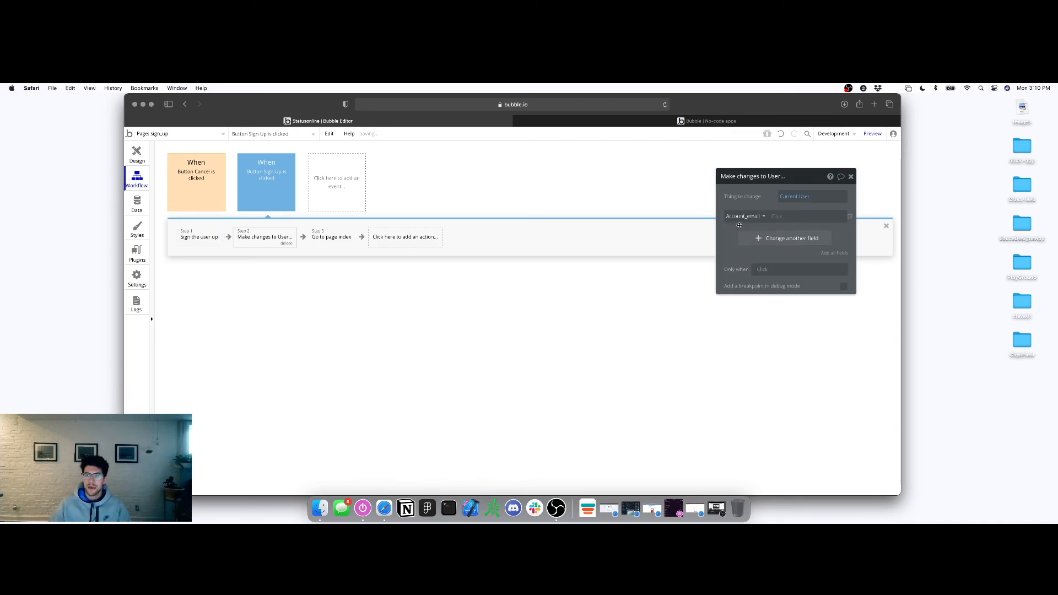
click(751, 239)
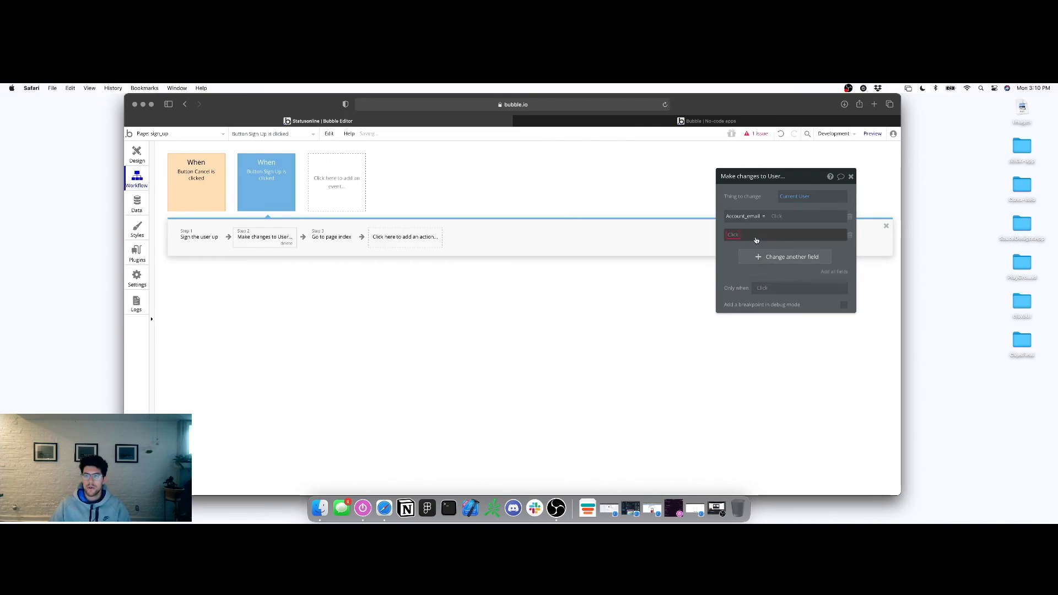
click(736, 238)
click(743, 248)
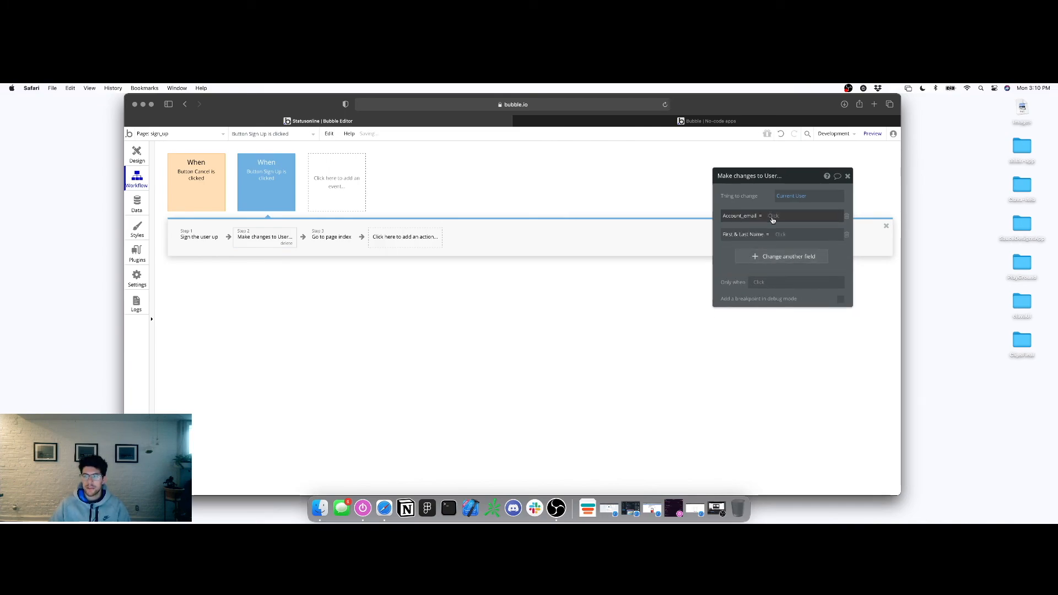
click(773, 216)
click(784, 326)
click(804, 226)
click(778, 236)
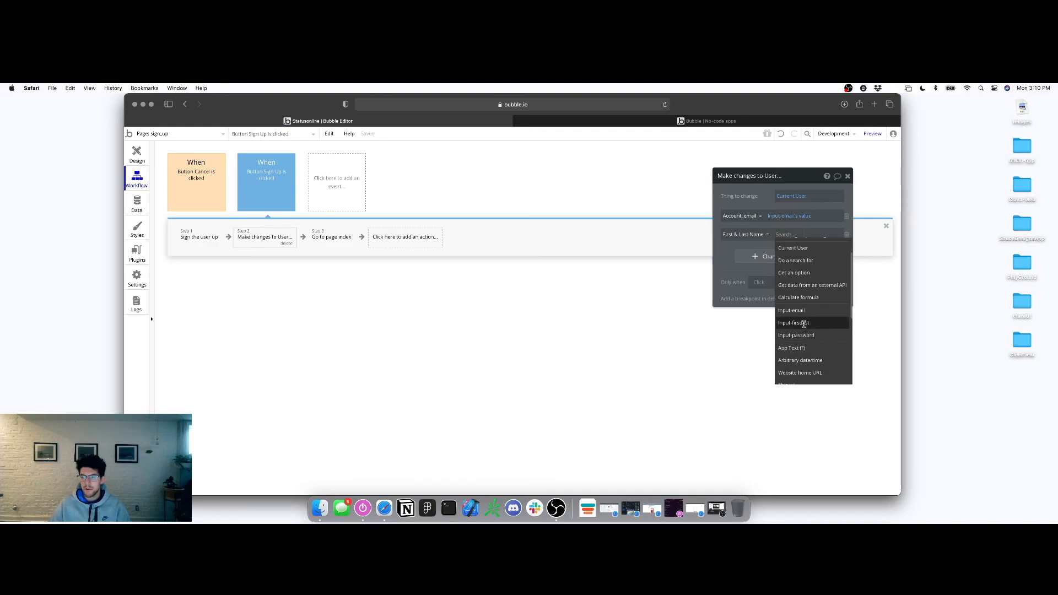
click(799, 324)
click(824, 246)
click(848, 176)
In the preview, sign up a test account by entering a full name, email address and password
click(872, 133)
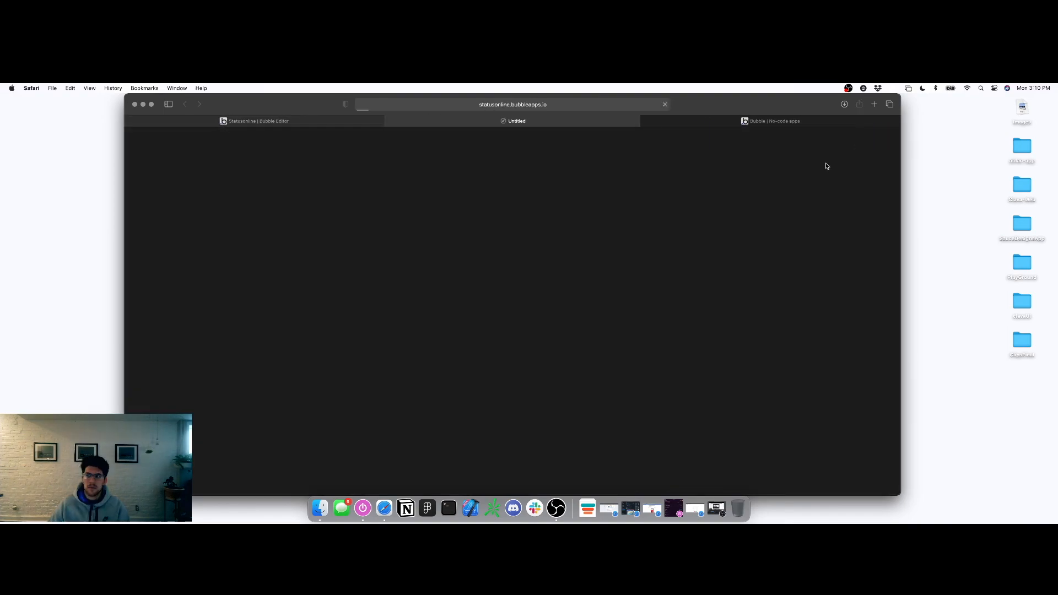
click(684, 124)
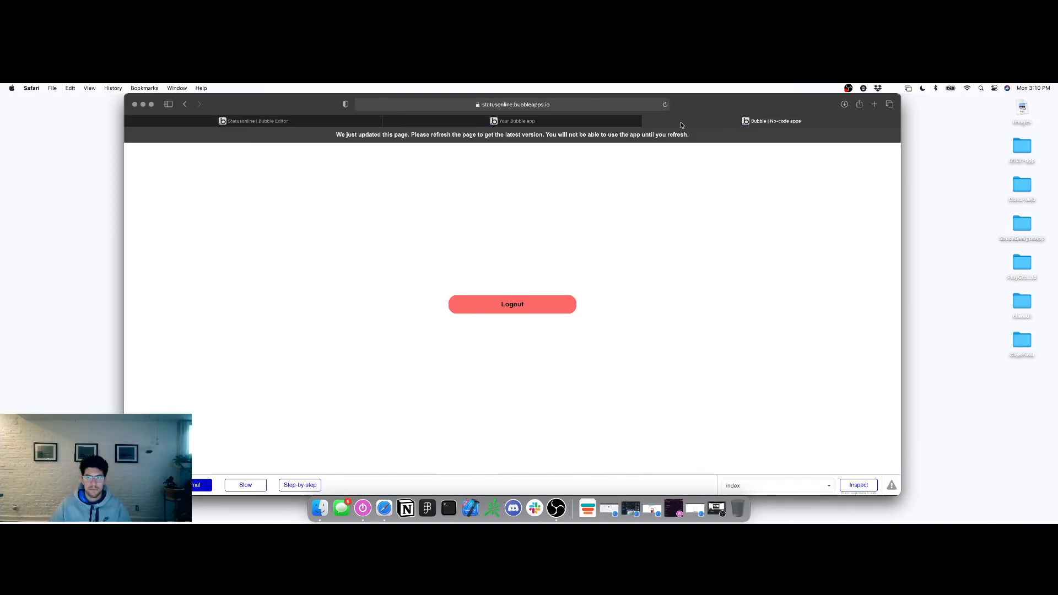
click(648, 121)
click(229, 274)
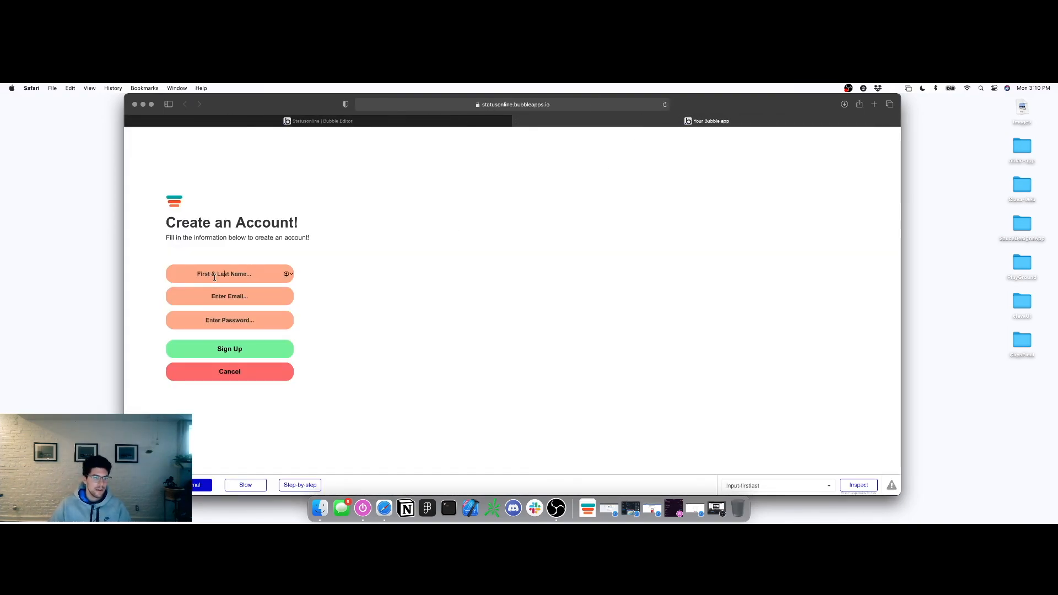
click(223, 296)
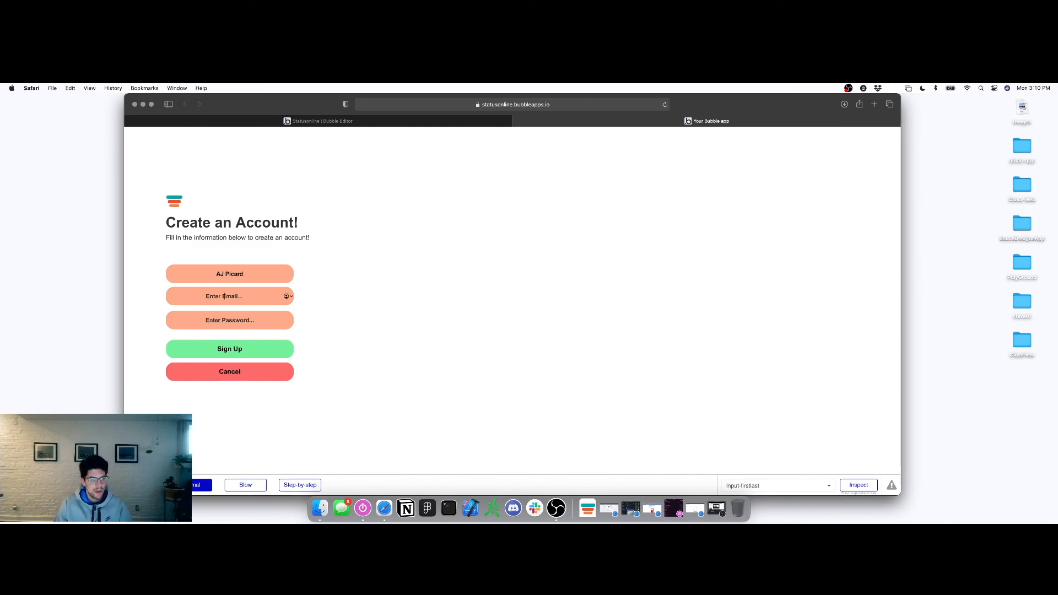
click(225, 321)
text(p)
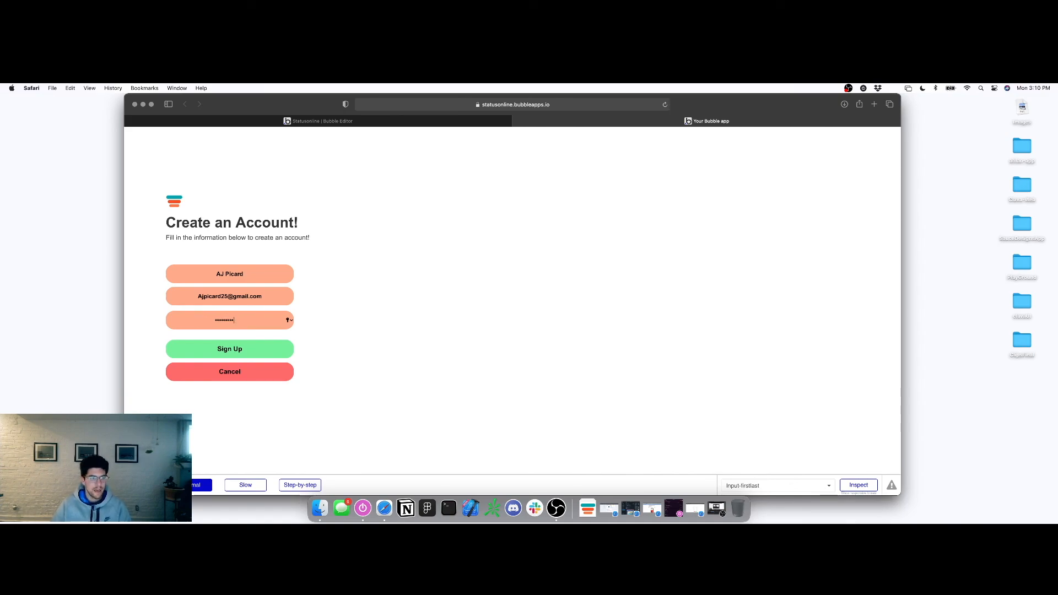
click(220, 352)
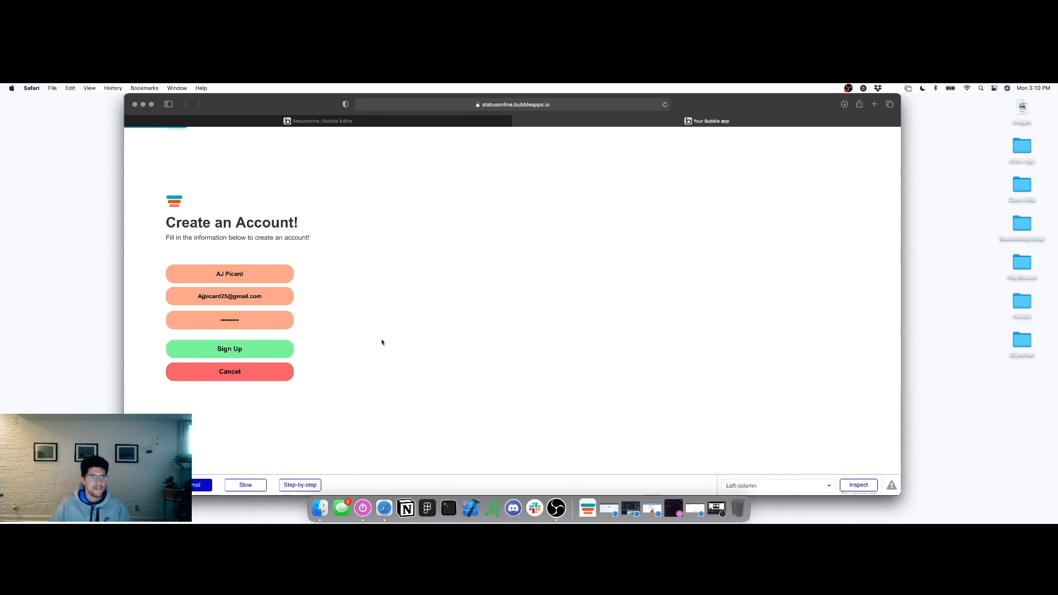
Open the editor's App data to view the new user in All Users
click(449, 122)
click(137, 204)
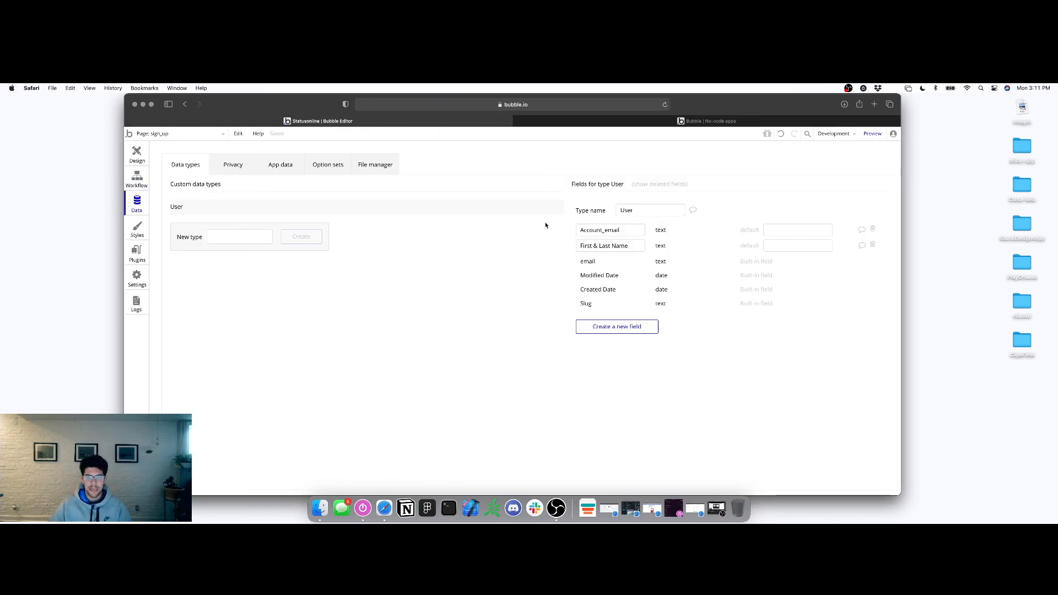
click(275, 164)
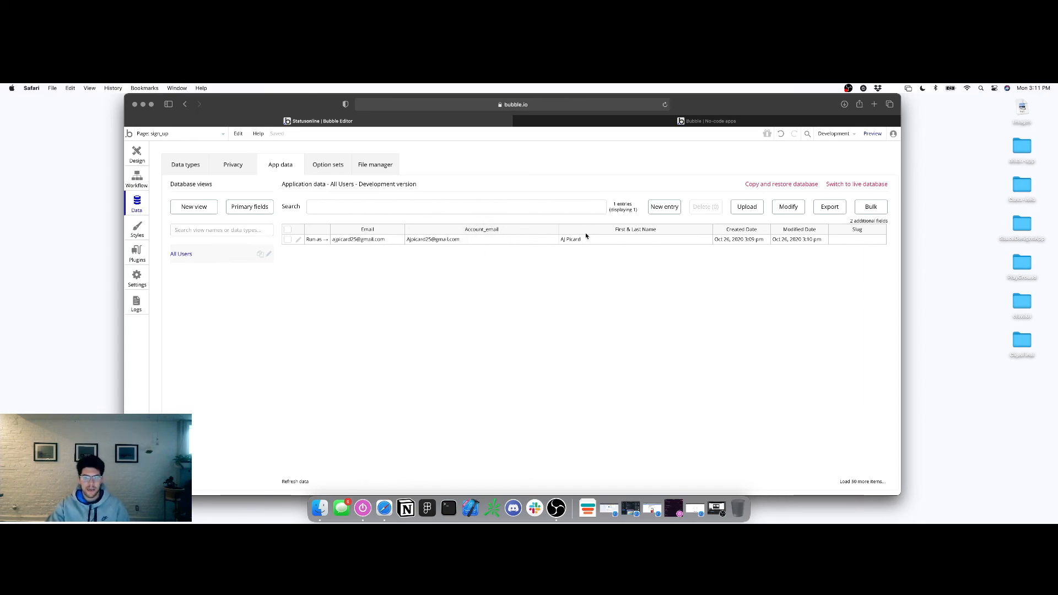
Log out of the preview app and log back in with the new account's email and password
click(137, 154)
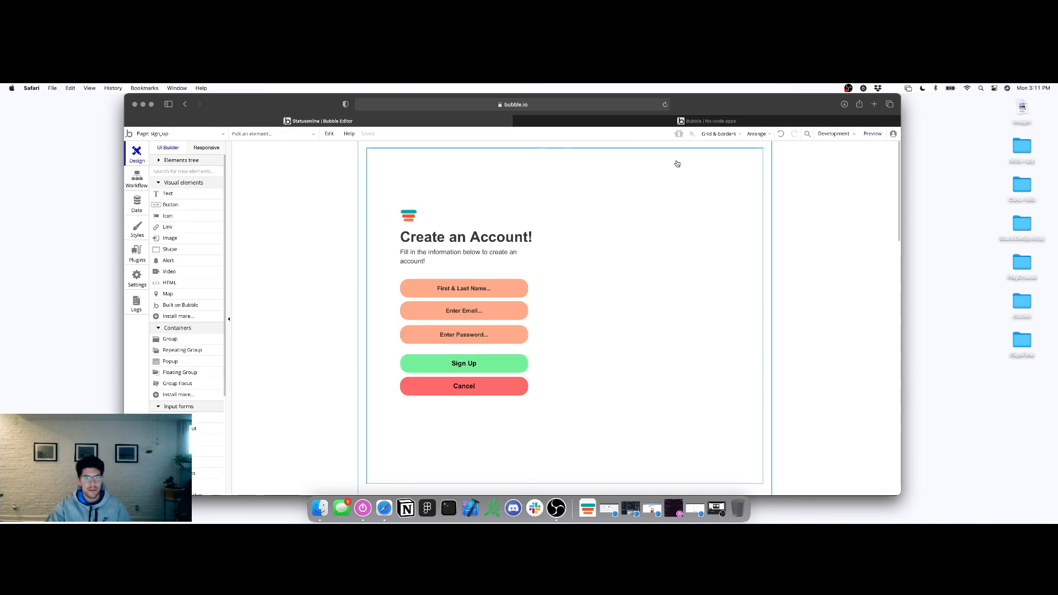
click(685, 121)
click(553, 300)
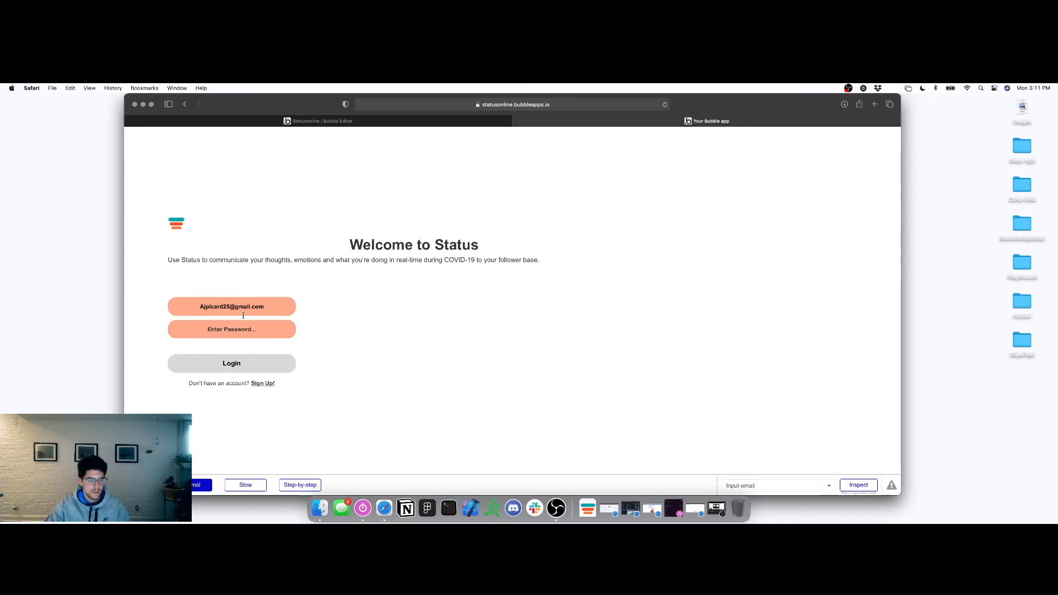
click(224, 306)
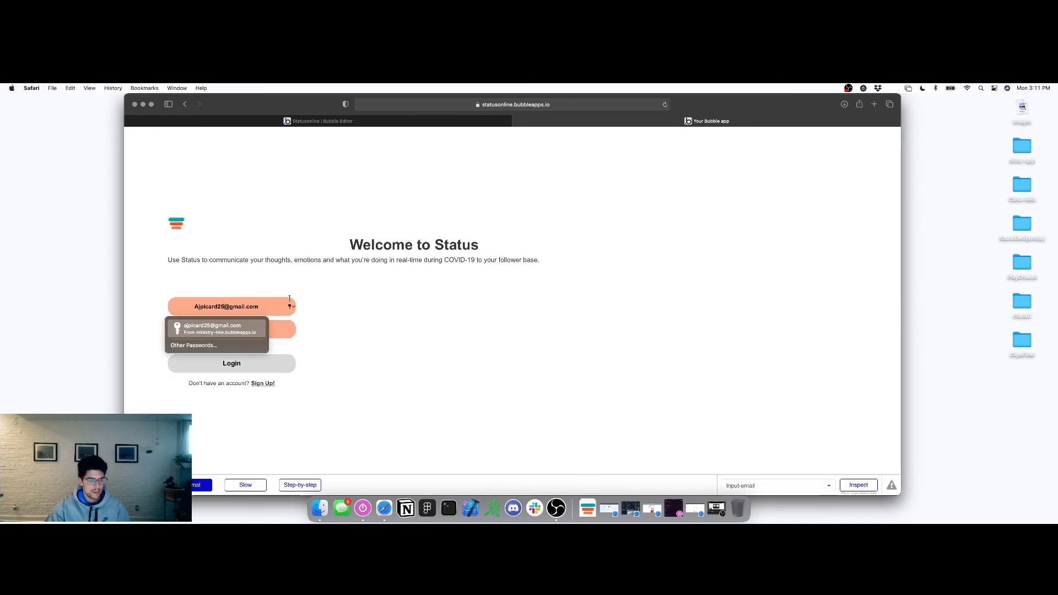
click(245, 329)
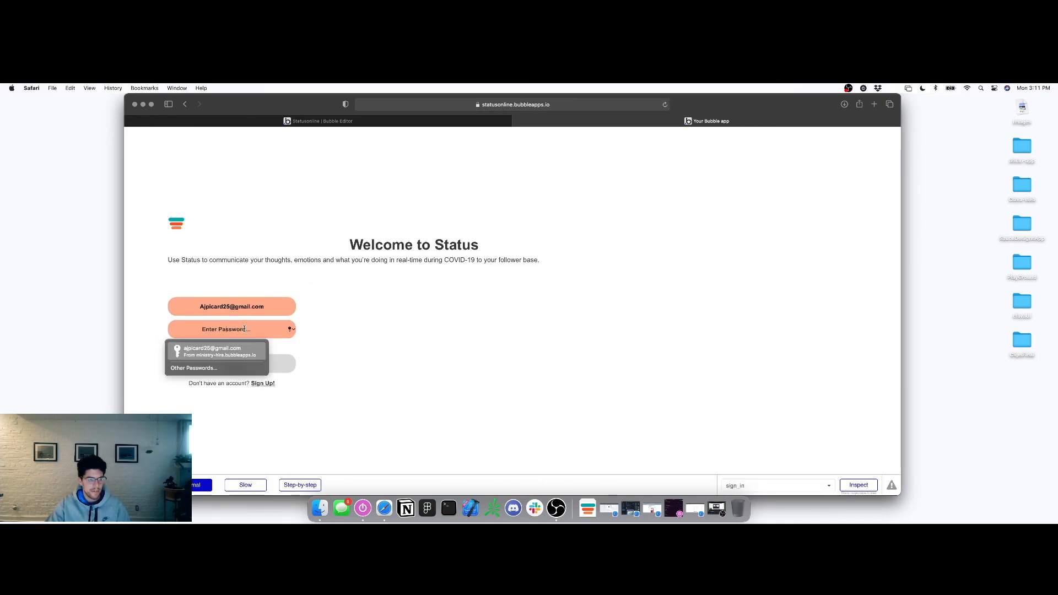
text(•••••••••)
click(237, 362)
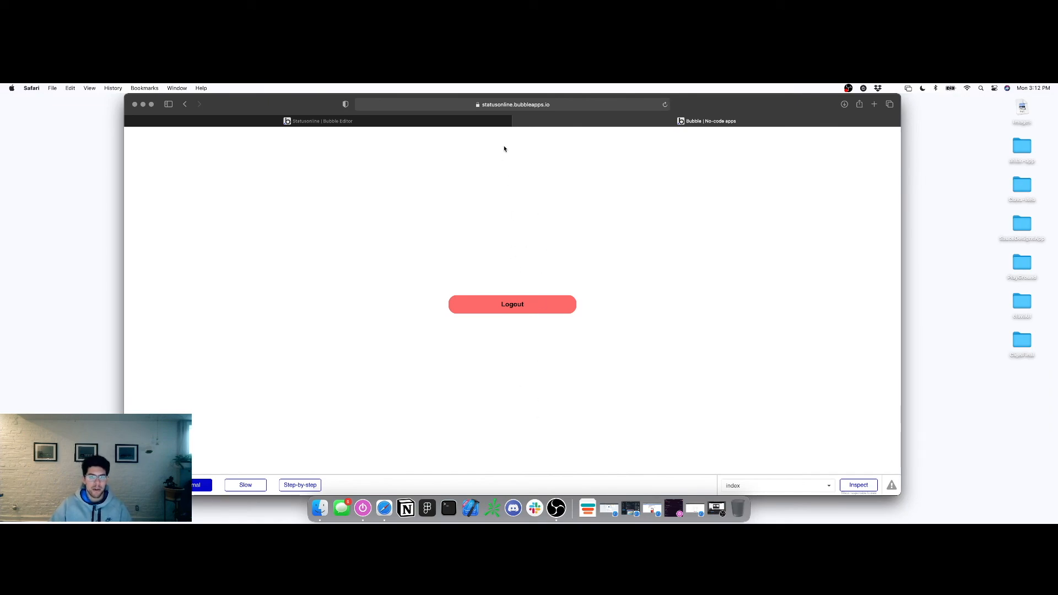
click(441, 121)
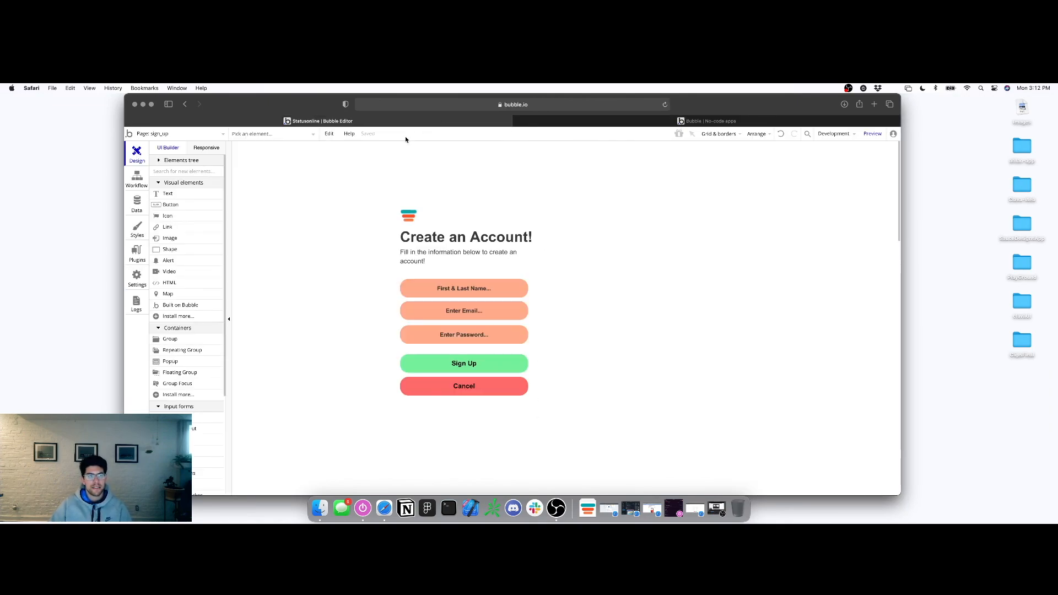
click(616, 122)
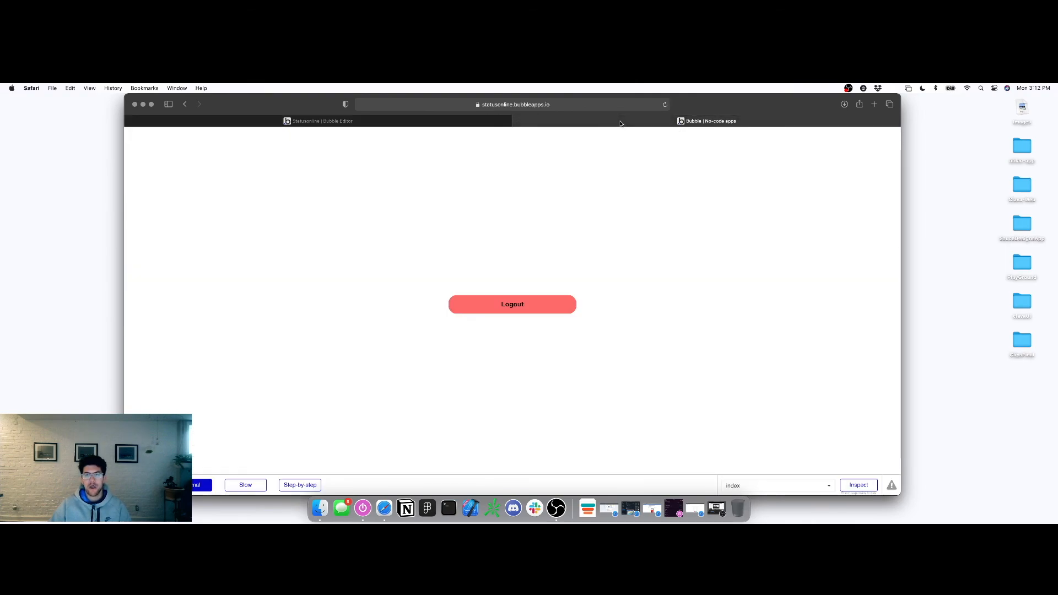